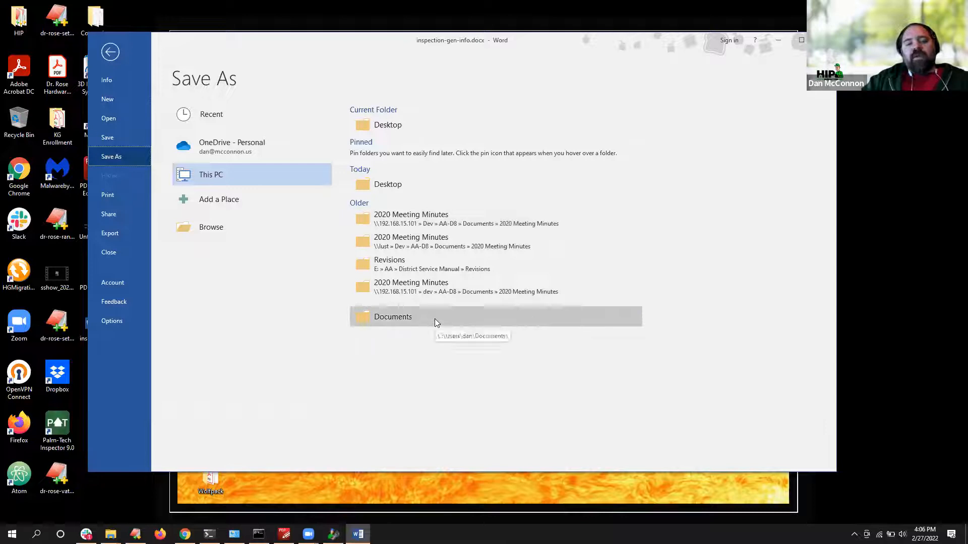
pyautogui.click(437, 317)
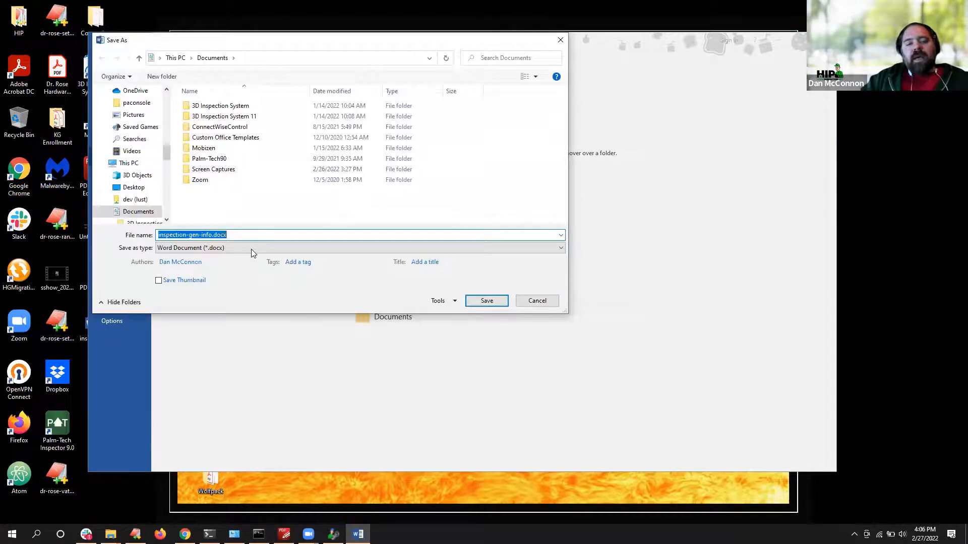
pyautogui.click(252, 249)
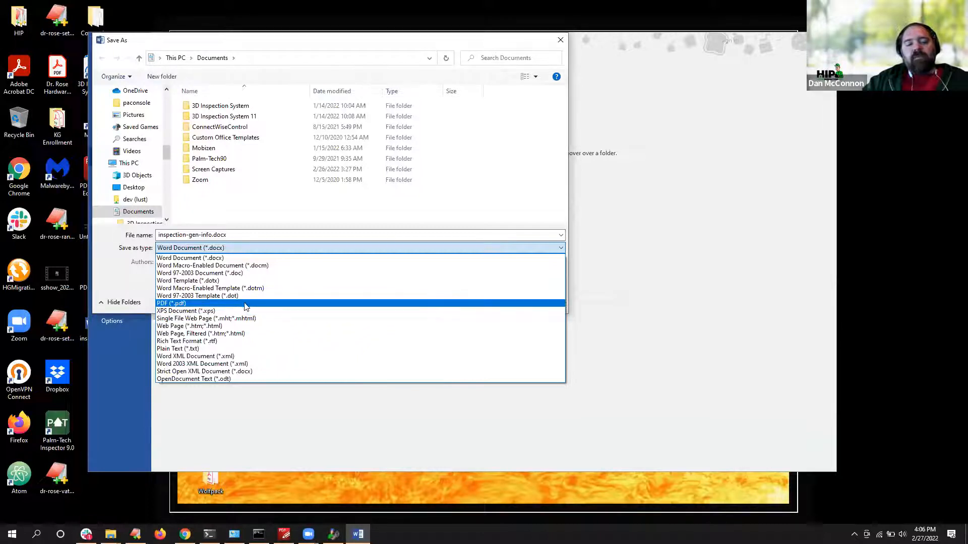
pyautogui.click(359, 46)
pyautogui.click(535, 301)
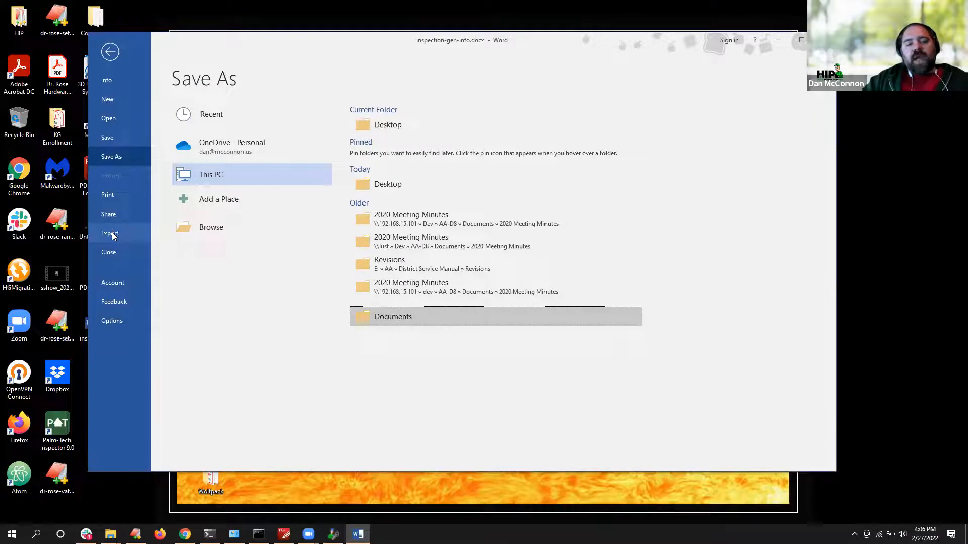
# Step: Export the document to the Desktop as inspection-gen-info.pdf with standard optimization, and look over the published PDF
pyautogui.click(112, 234)
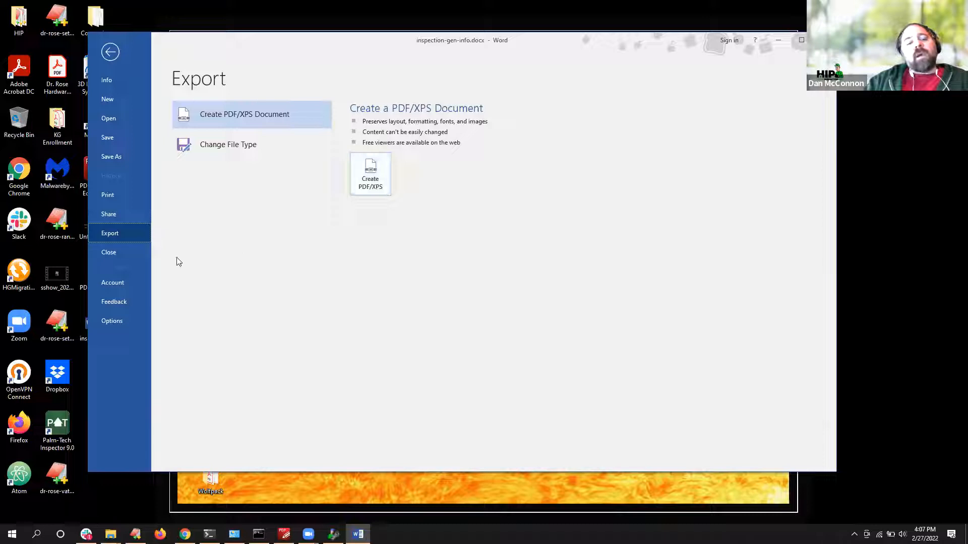
pyautogui.click(136, 198)
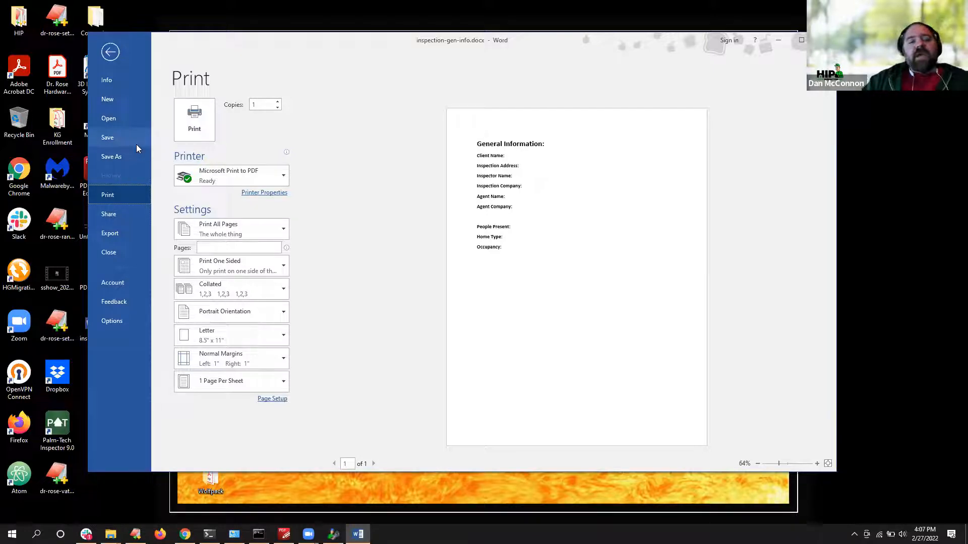
pyautogui.click(126, 233)
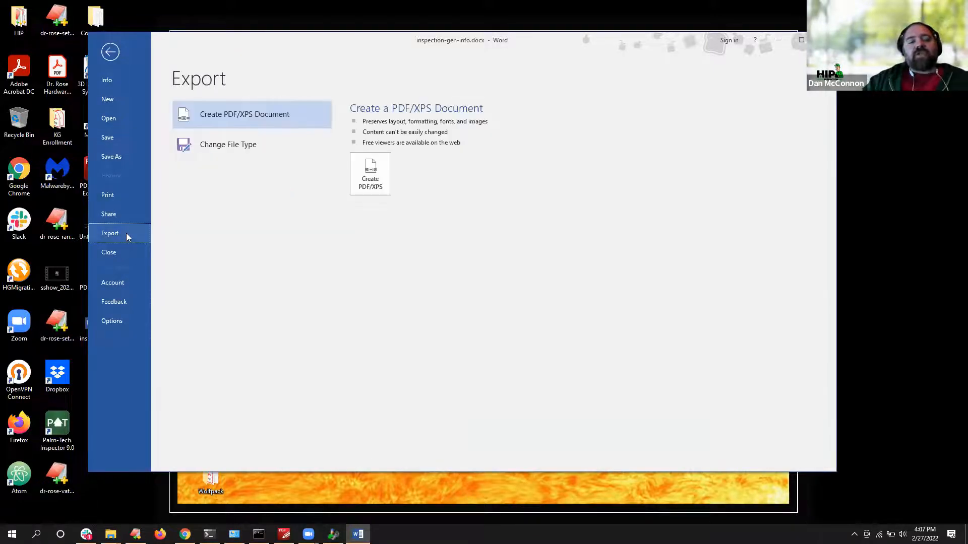
pyautogui.click(382, 187)
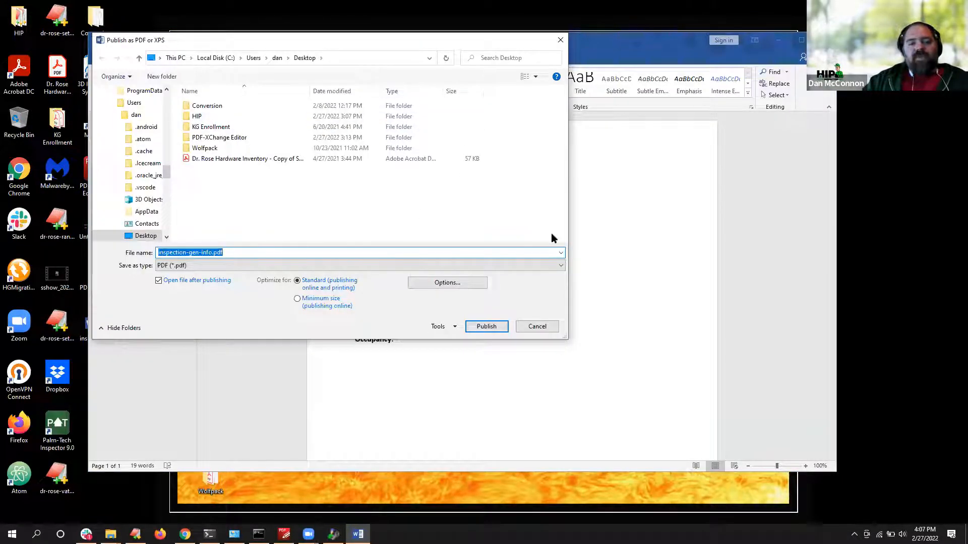
pyautogui.click(486, 327)
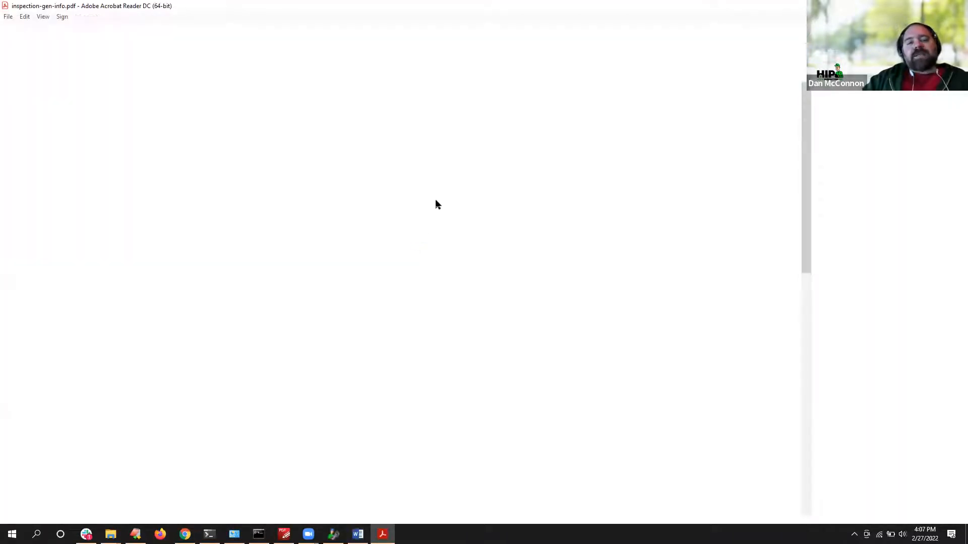
pyautogui.scroll(-3, 402, 308)
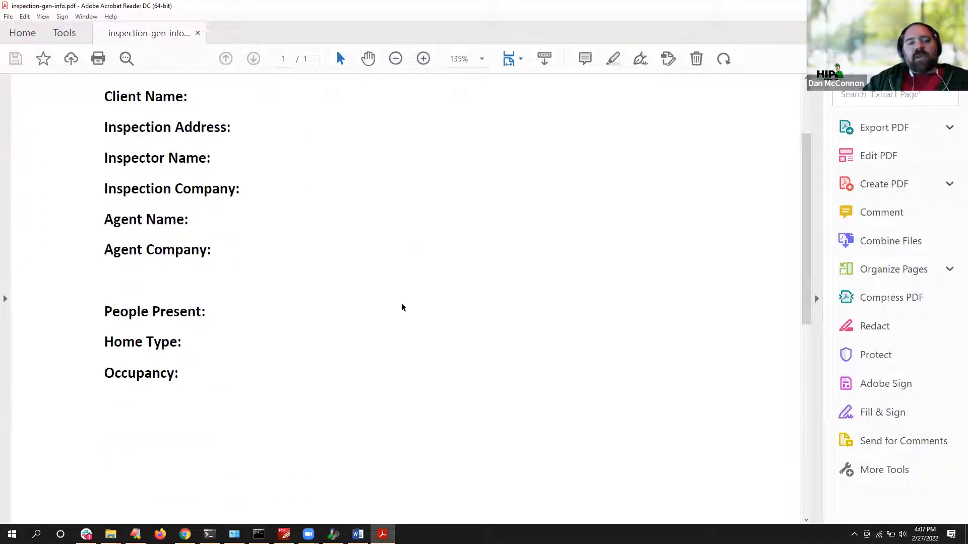
pyautogui.scroll(1, 401, 308)
pyautogui.scroll(2, 402, 308)
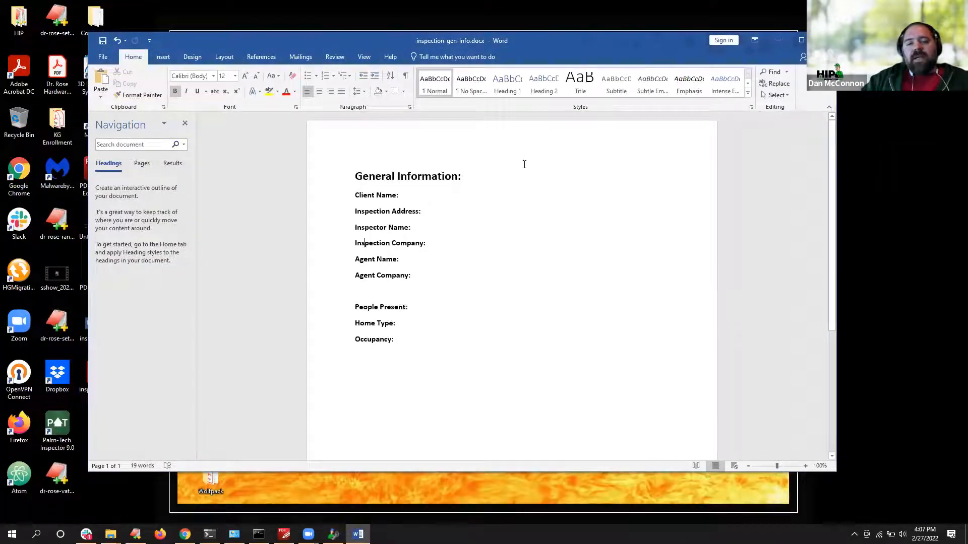
# Step: Switch to PDF-XChange Editor and open inspection-gen-info.pdf from the Desktop
pyautogui.click(778, 40)
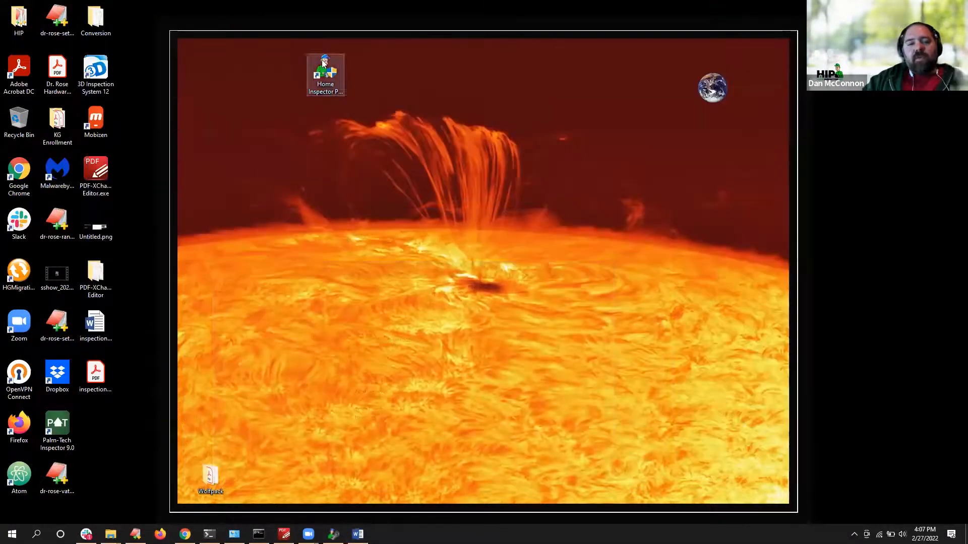
pyautogui.click(93, 372)
pyautogui.rightClick(94, 372)
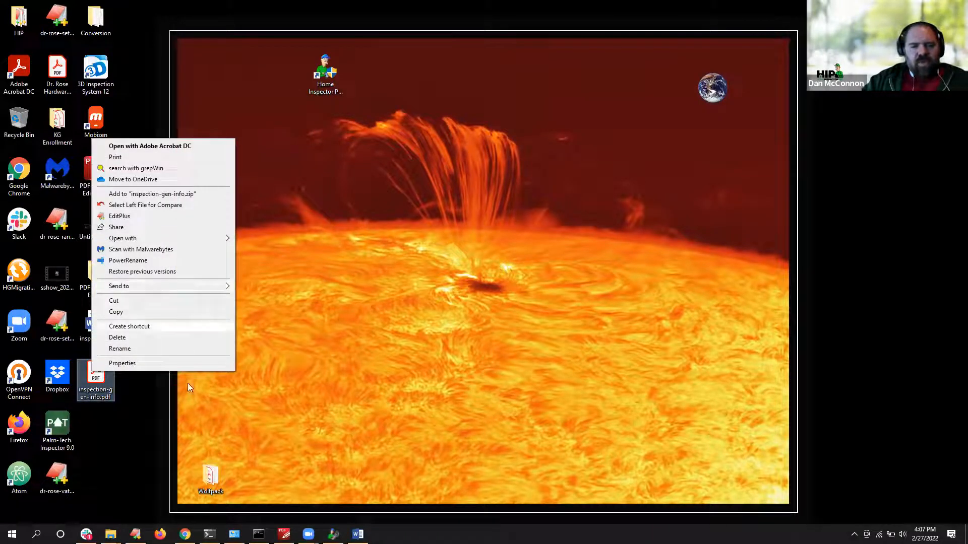
pyautogui.click(289, 534)
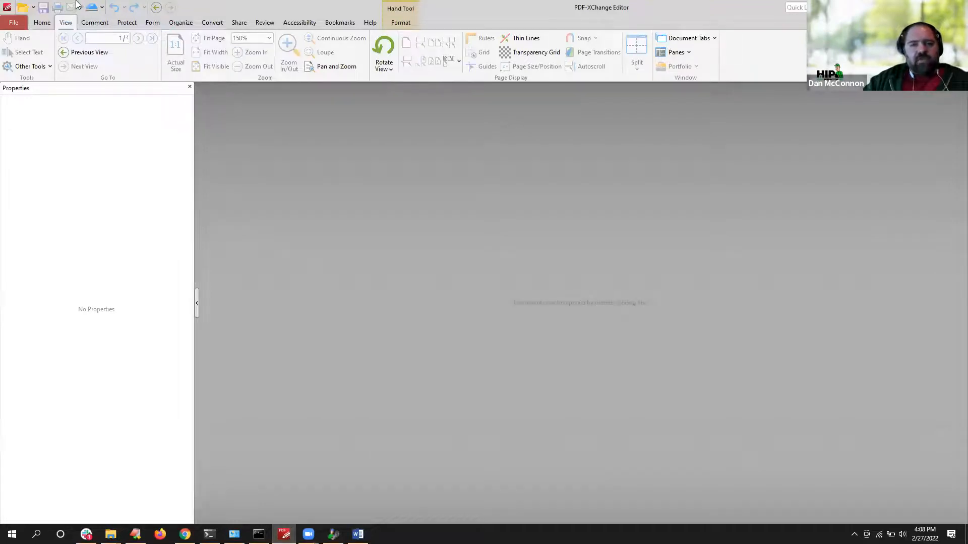
pyautogui.click(24, 9)
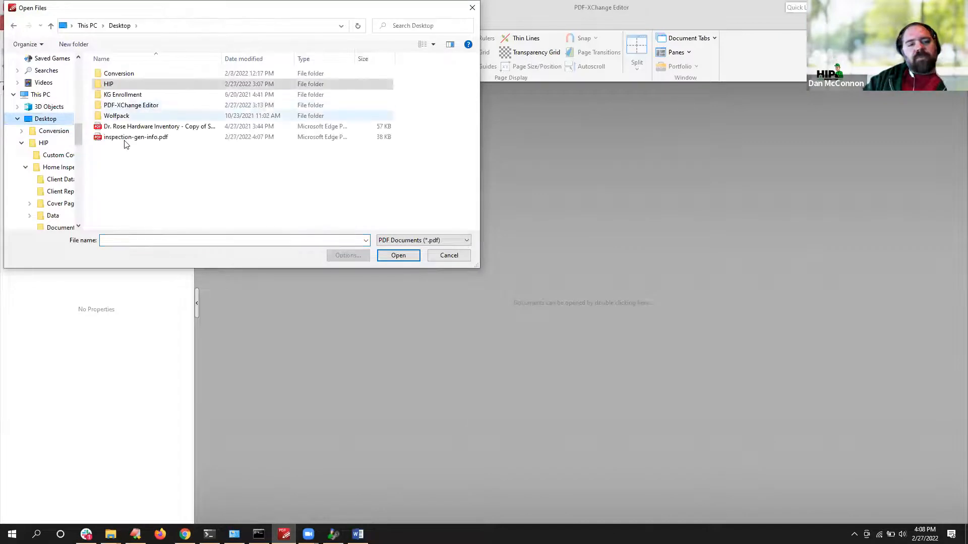
pyautogui.doubleClick(127, 140)
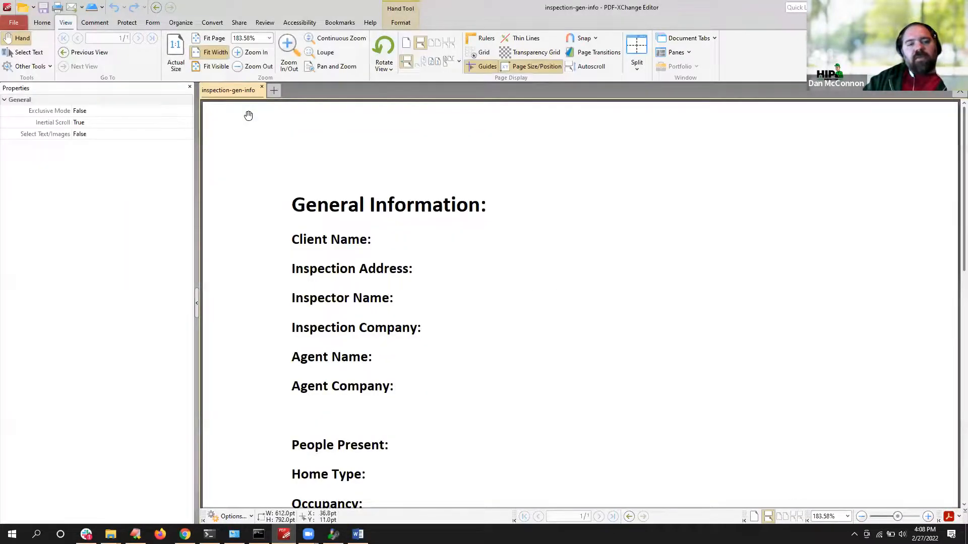
pyautogui.scroll(-1, 548, 270)
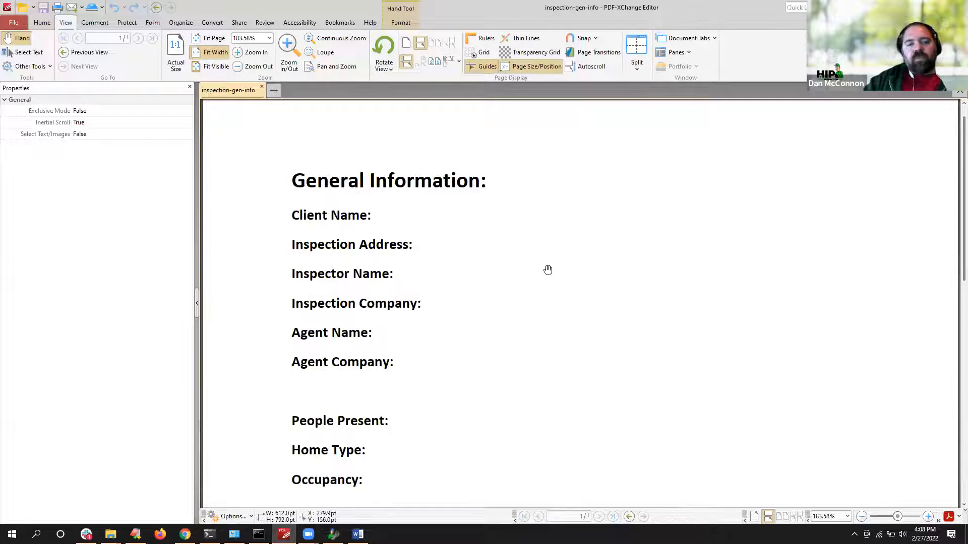
pyautogui.scroll(-2, 548, 270)
pyautogui.scroll(3, 547, 270)
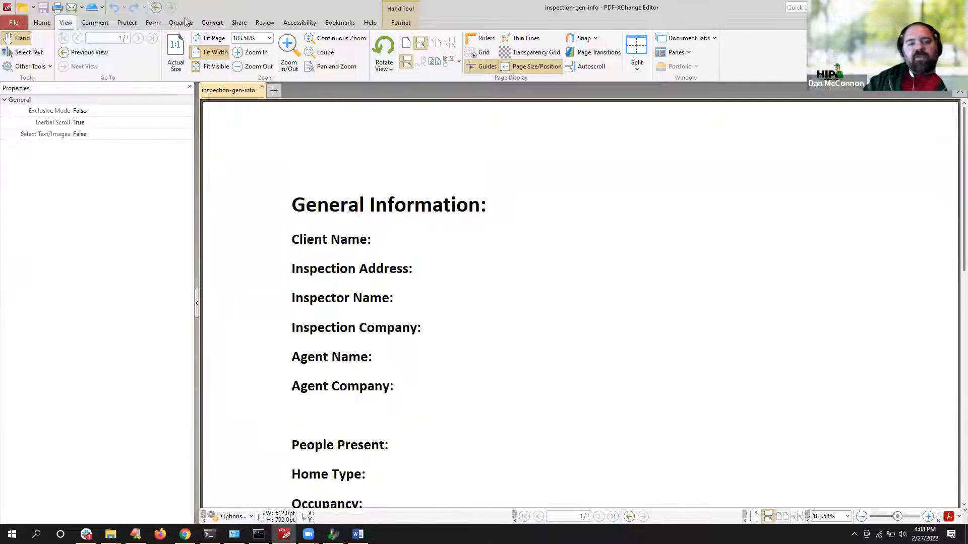
# Step: Draw a text form field about 262 pt wide and 19 pt high beside the Client Name label
pyautogui.click(154, 24)
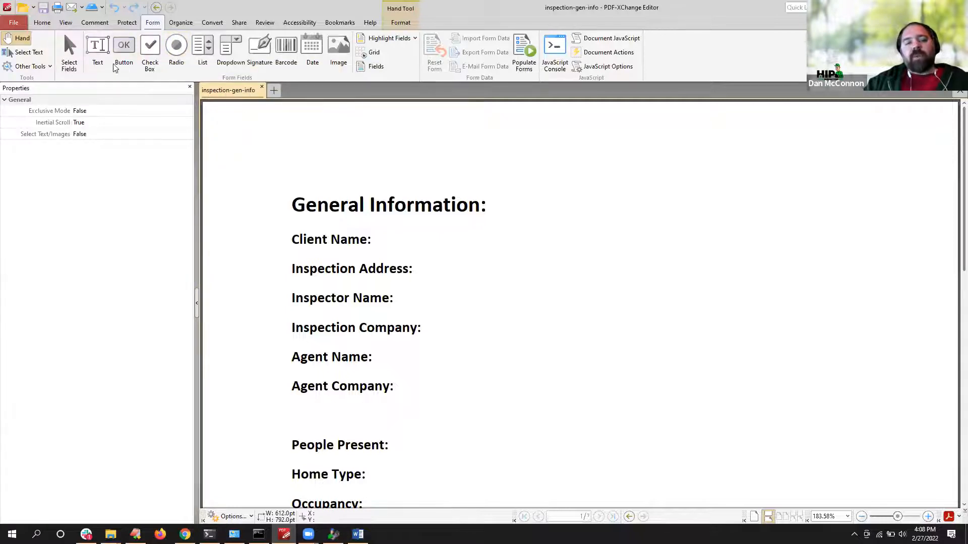
pyautogui.click(101, 53)
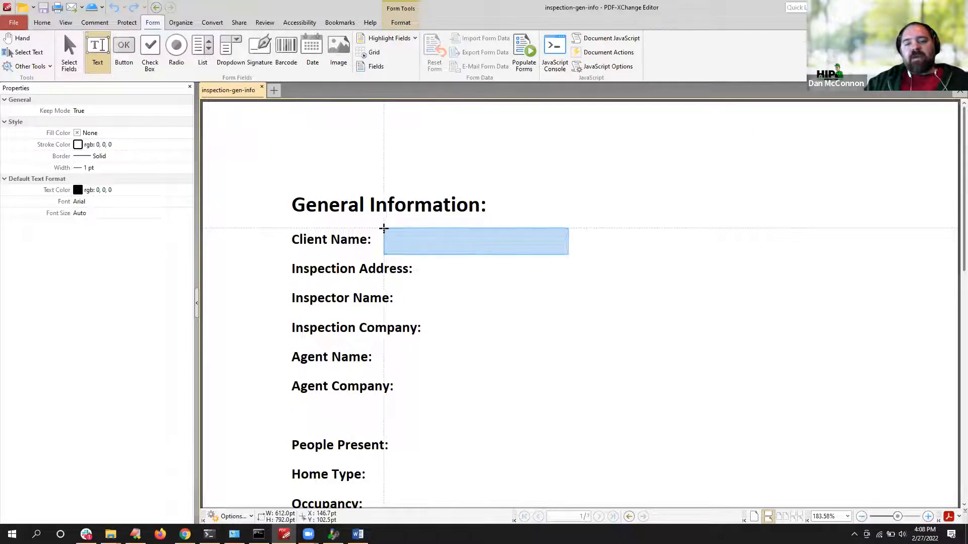
pyautogui.moveTo(385, 228); pyautogui.dragTo(707, 252)
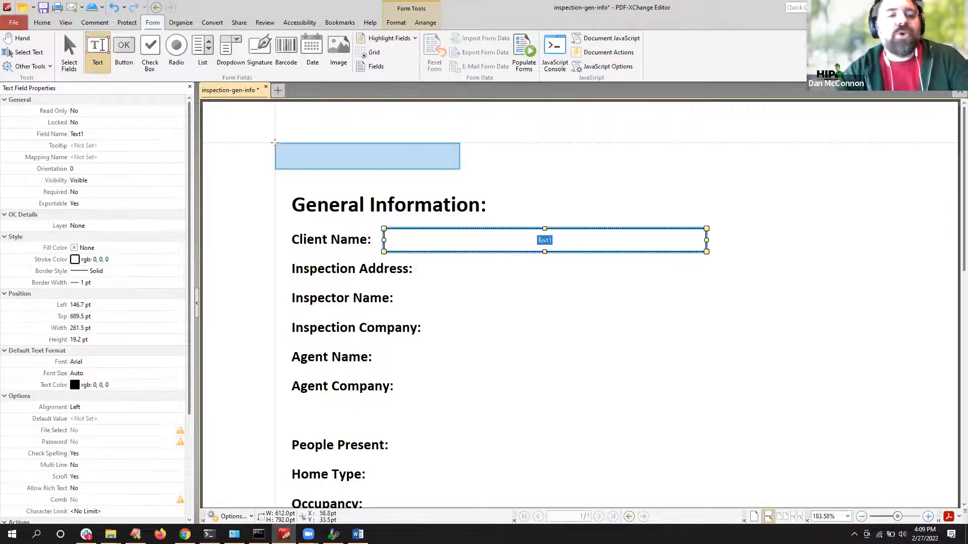
# Step: Name the text field beside the Client Name label ClientName
pyautogui.click(93, 135)
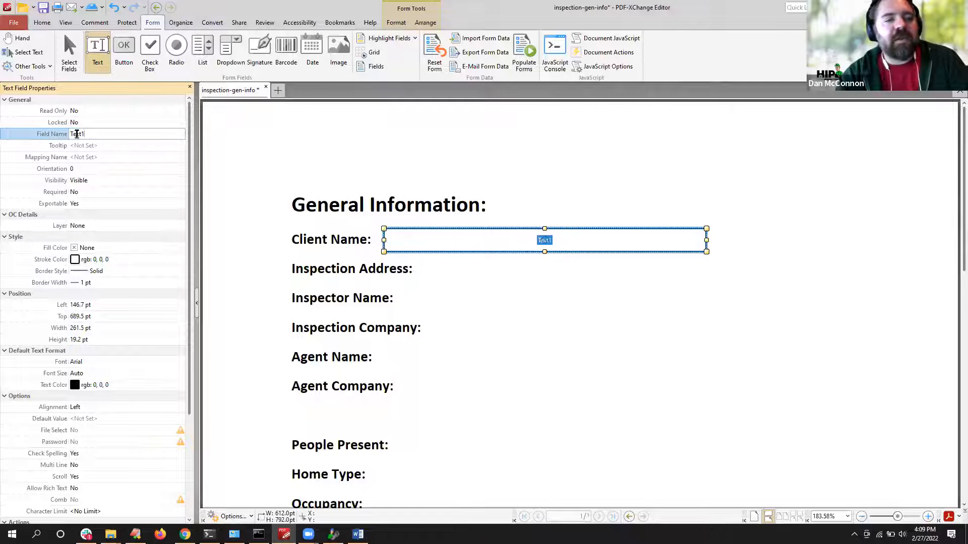
pyautogui.press('BackSpace')
pyautogui.press('BackSpace')
pyautogui.press('BackSpace')
pyautogui.press('BackSpace')
pyautogui.press('BackSpace')
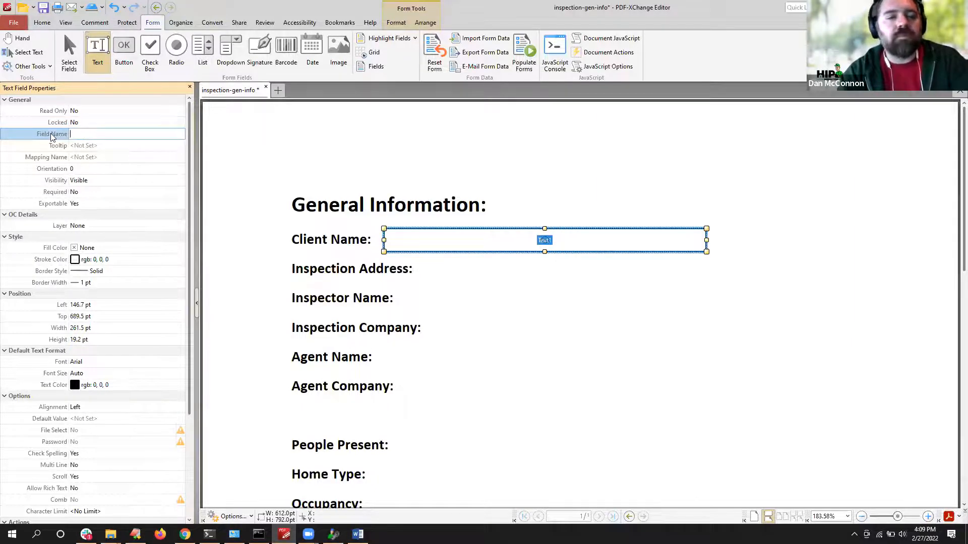
pyautogui.write('ClientName')
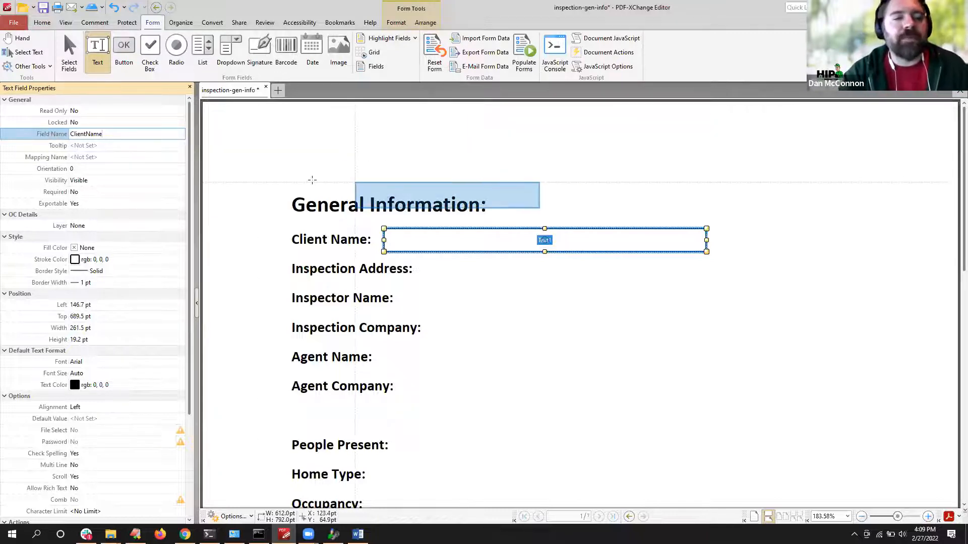
pyautogui.press('Return')
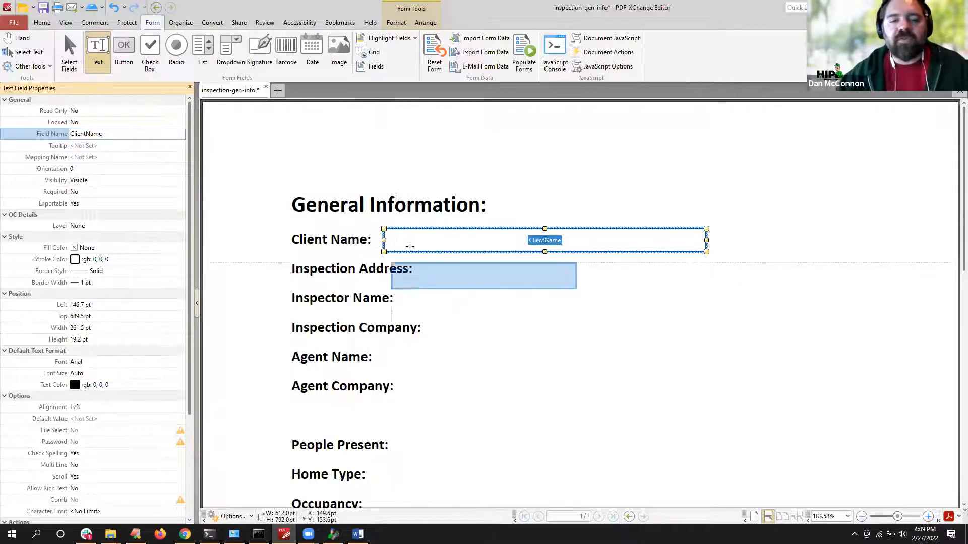
# Step: Add a text field about 185 pt wide and 20 pt high beside the Inspection Address label and name it InspectionAddress
pyautogui.moveTo(420, 258); pyautogui.dragTo(648, 282)
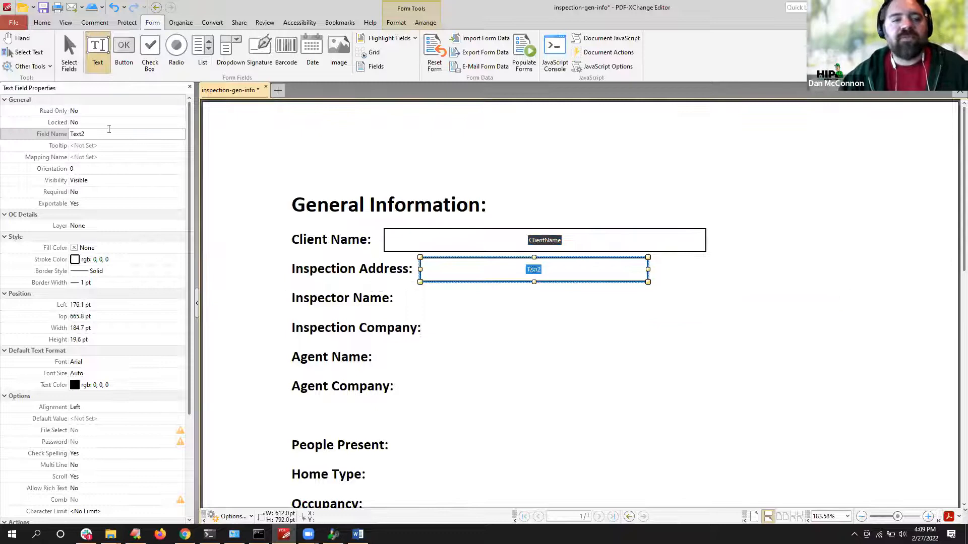
pyautogui.click(109, 129)
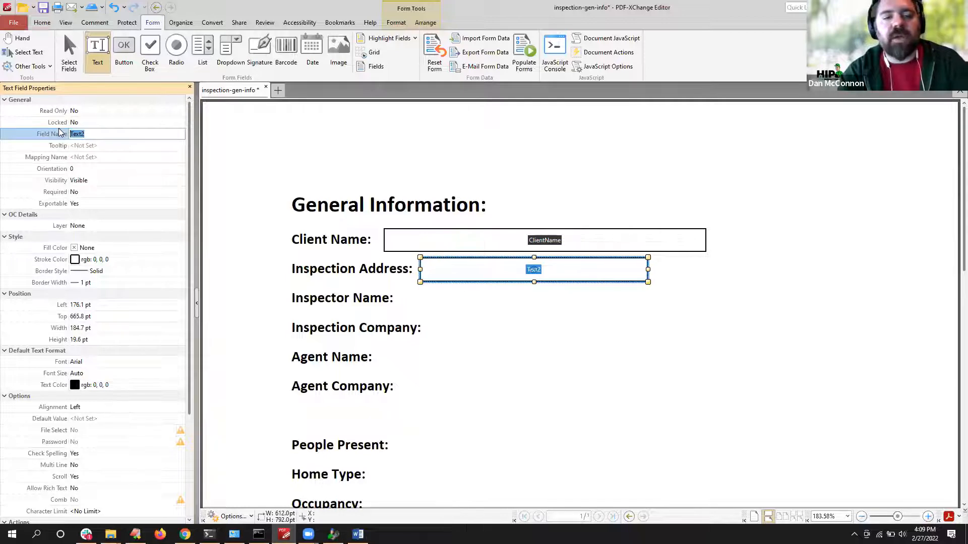
pyautogui.write('InspectionAddress')
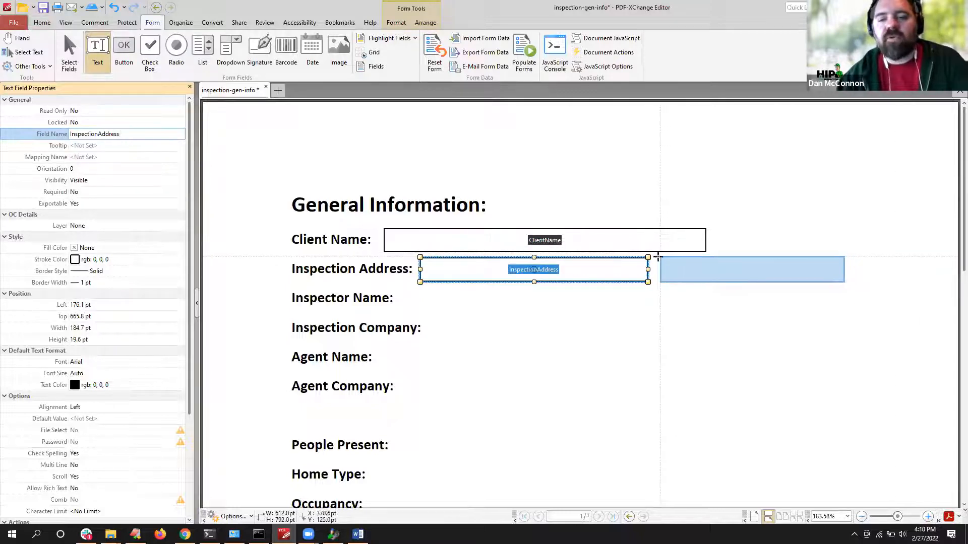
# Step: Add a text field about 150 pt wide and 21 pt high beside the InspectionAddress field and name it City
pyautogui.moveTo(656, 257); pyautogui.dragTo(832, 282)
pyautogui.moveTo(835, 285); pyautogui.dragTo(841, 283)
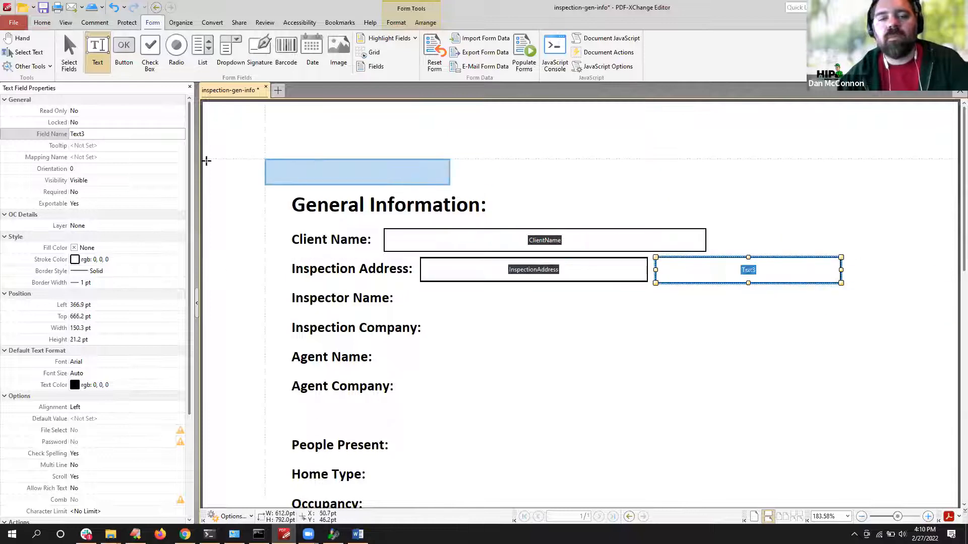
pyautogui.click(63, 134)
pyautogui.write('City')
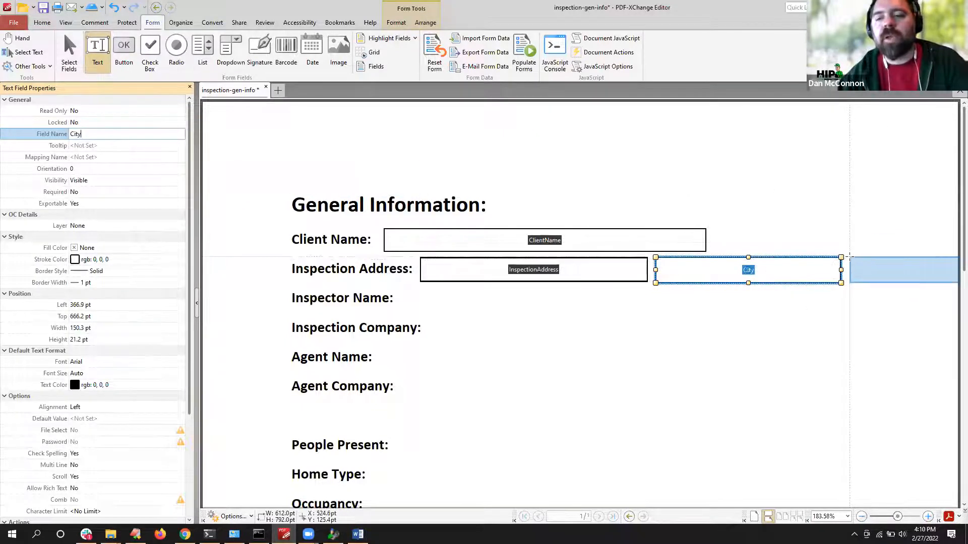
# Step: Add a text field about 66 pt wide and 19 pt high beside the City field and name it Zip
pyautogui.moveTo(849, 258); pyautogui.dragTo(930, 280)
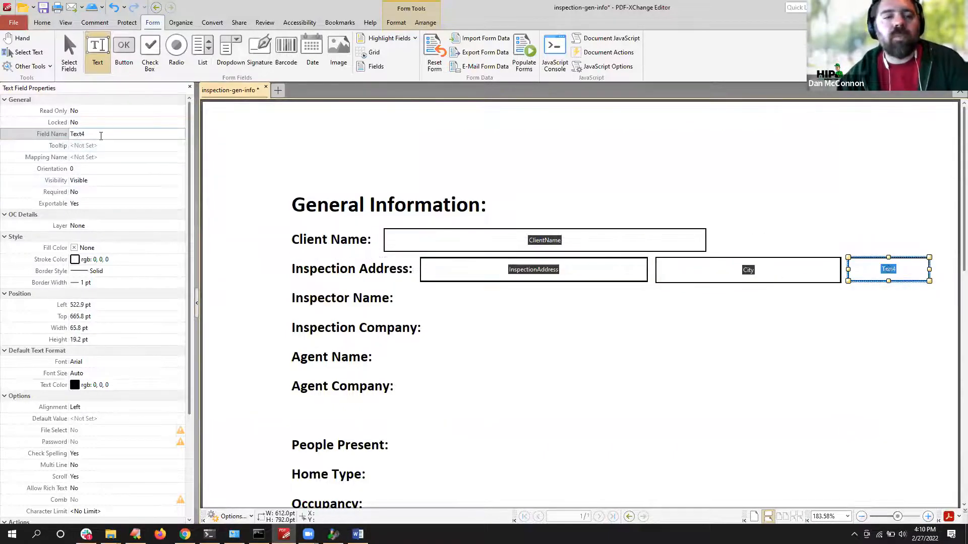
pyautogui.click(69, 135)
pyautogui.press('Return')
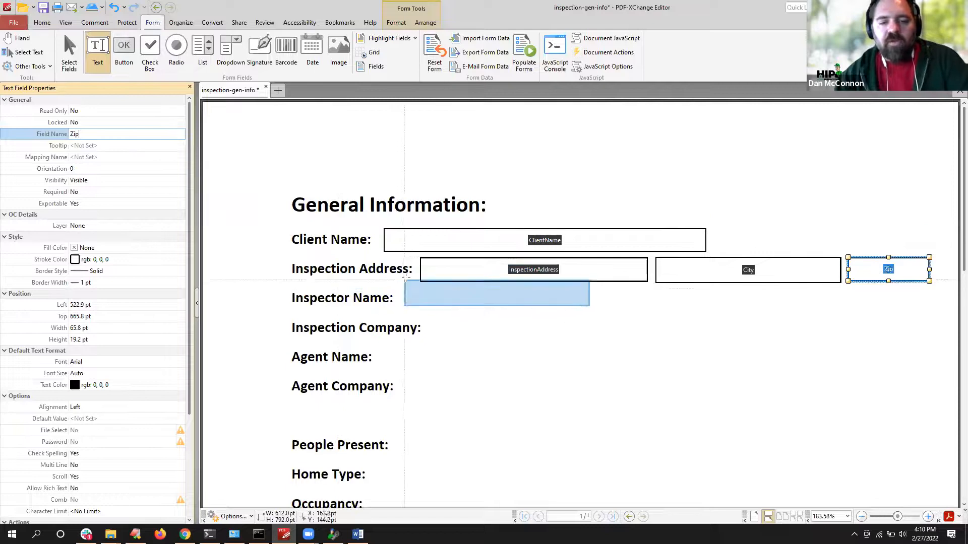
# Step: Add a text field about 325 pt wide and 20 pt high beside the Inspector Name label and name it InspectorName
pyautogui.moveTo(404, 289); pyautogui.dragTo(804, 313)
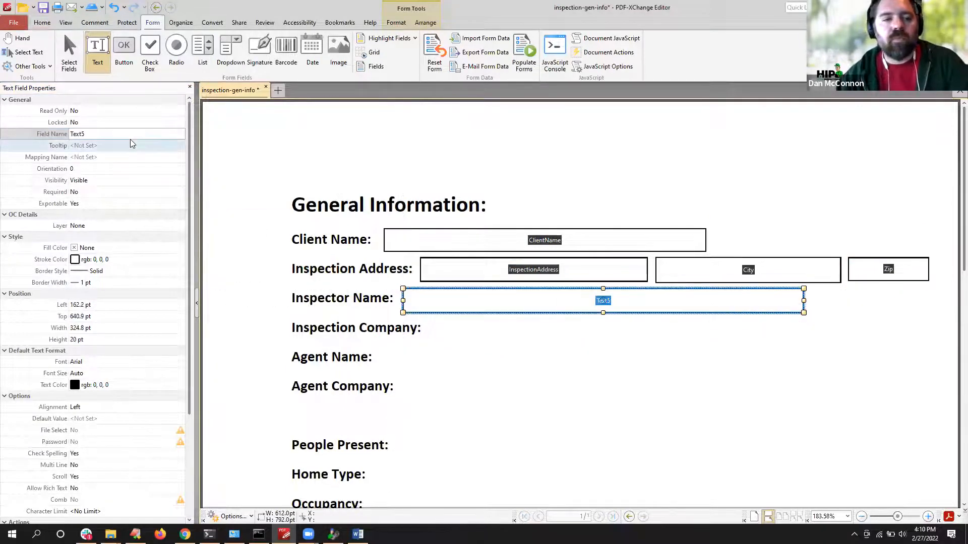
pyautogui.click(68, 136)
pyautogui.write('Inspec')
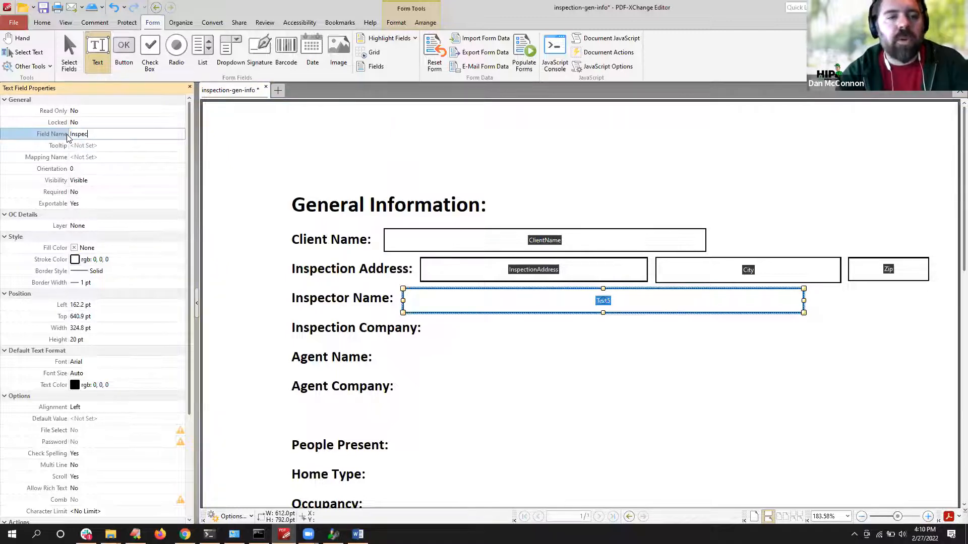
pyautogui.write('torName')
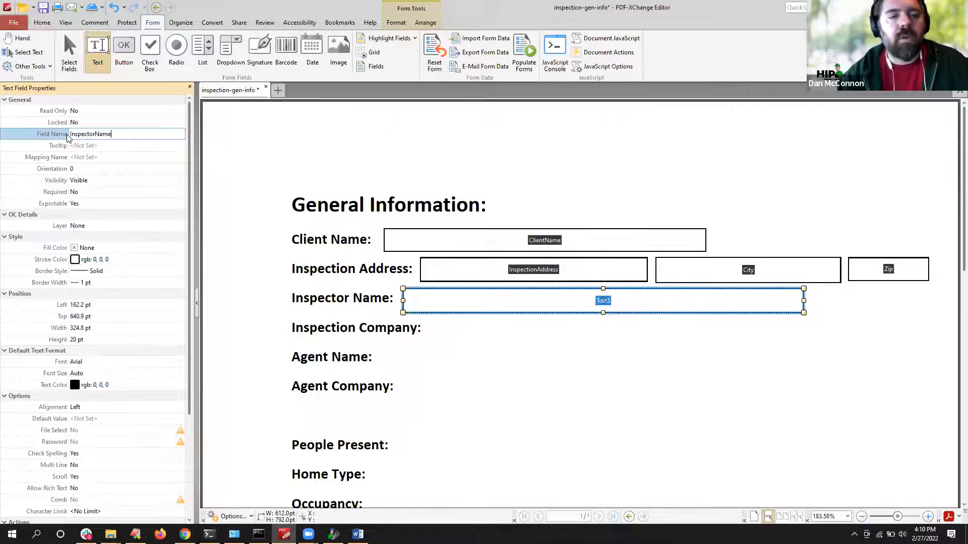
pyautogui.press('Return')
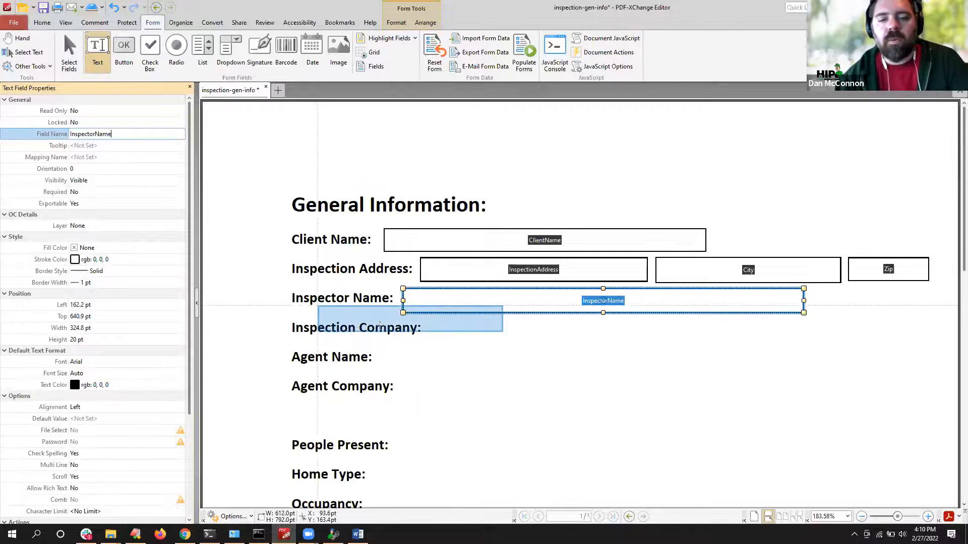
# Step: Add a text field about 317 pt wide and 20 pt high beside the Inspection Company label and name it InspectionCompany
pyautogui.moveTo(426, 319); pyautogui.dragTo(817, 344)
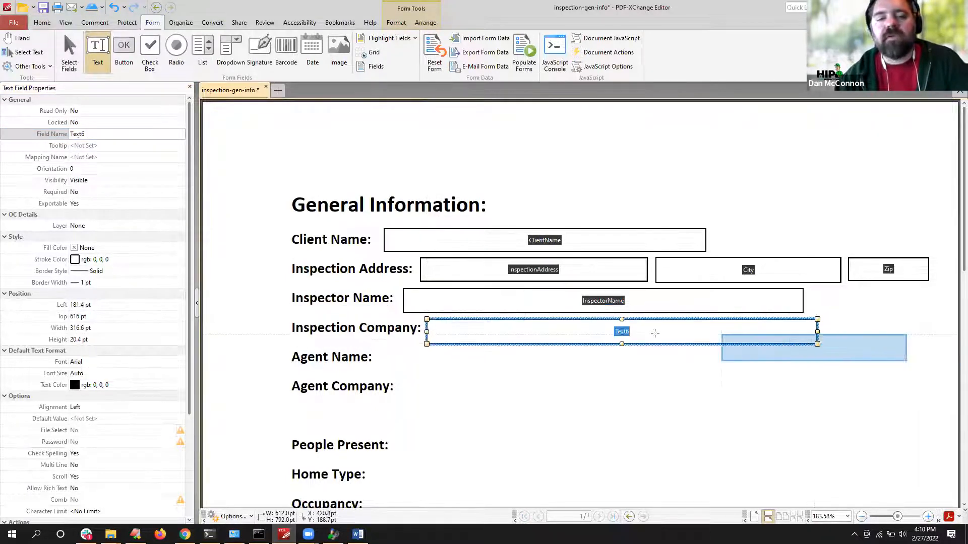
pyautogui.click(93, 131)
pyautogui.write('Inspector')
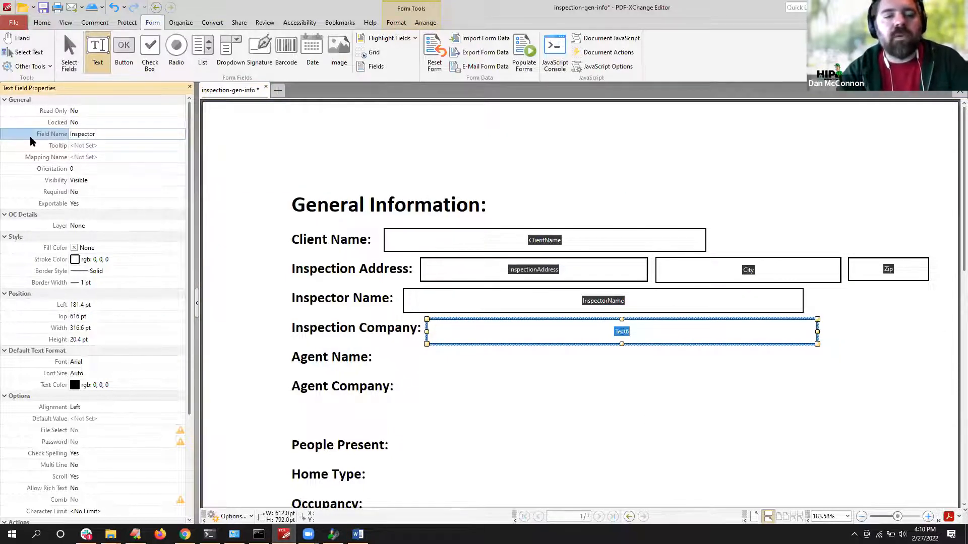
pyautogui.press('BackSpace')
pyautogui.press('BackSpace')
pyautogui.write('ion')
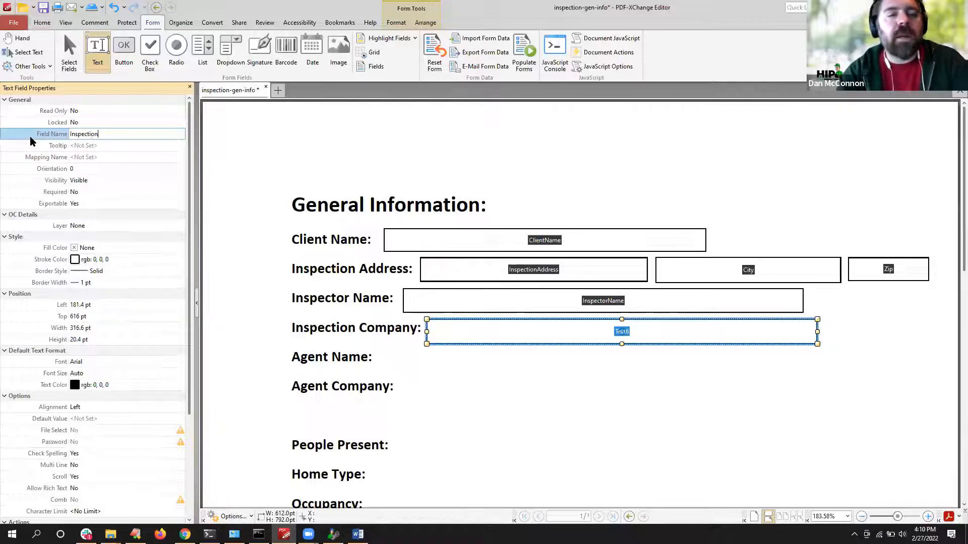
pyautogui.write('Company')
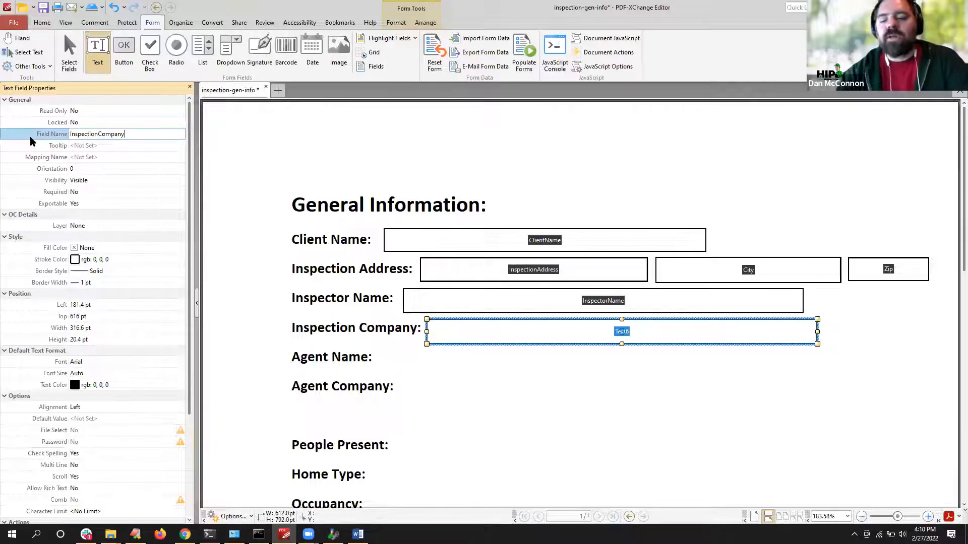
pyautogui.press('Return')
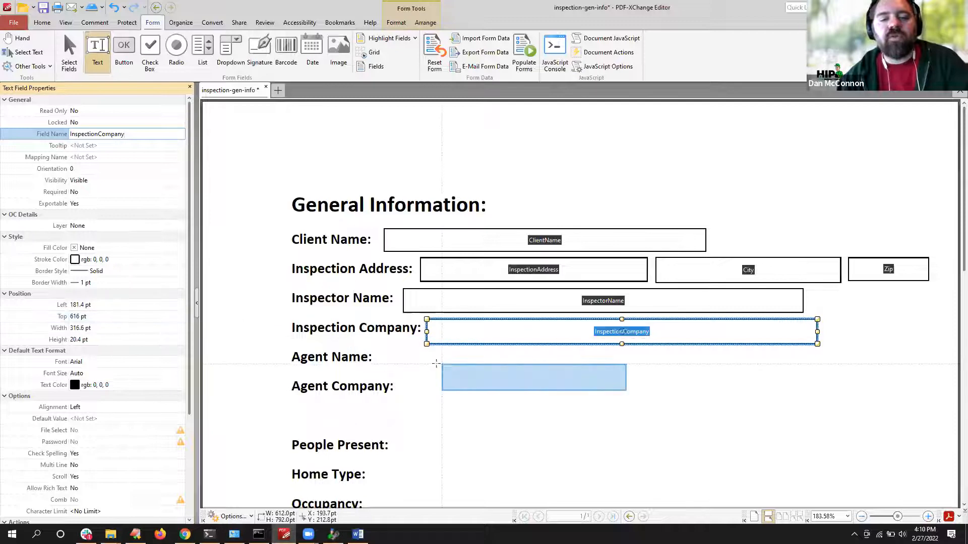
# Step: Add a text field about 227 pt wide and 19 pt high beside the Agent Name label and name it AgentName
pyautogui.moveTo(517, 365); pyautogui.dragTo(660, 373)
pyautogui.click(68, 135)
pyautogui.write('AgentName')
pyautogui.press('Return')
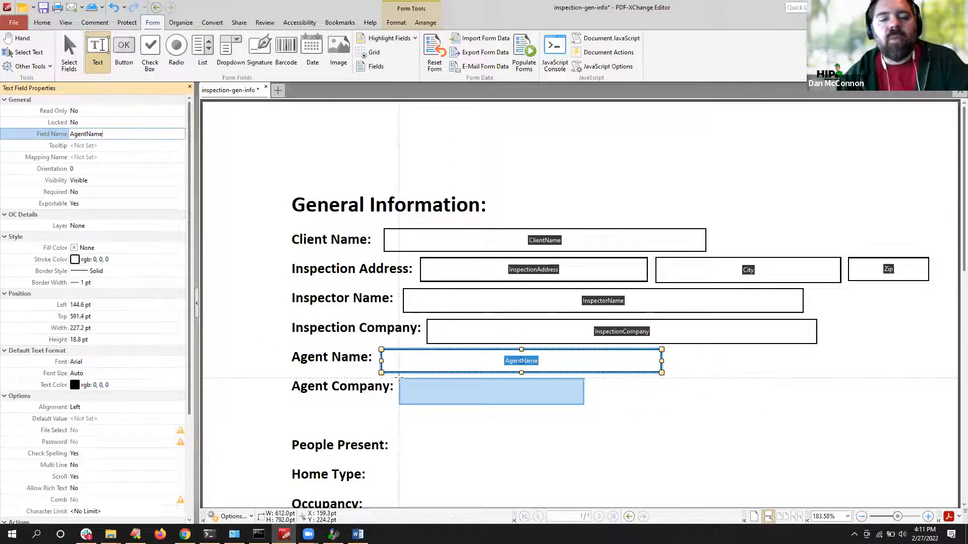
# Step: Add a text field about 225 pt wide and 17 pt high beside the Agent Company label and name it AgentCompany
pyautogui.moveTo(399, 376); pyautogui.dragTo(677, 398)
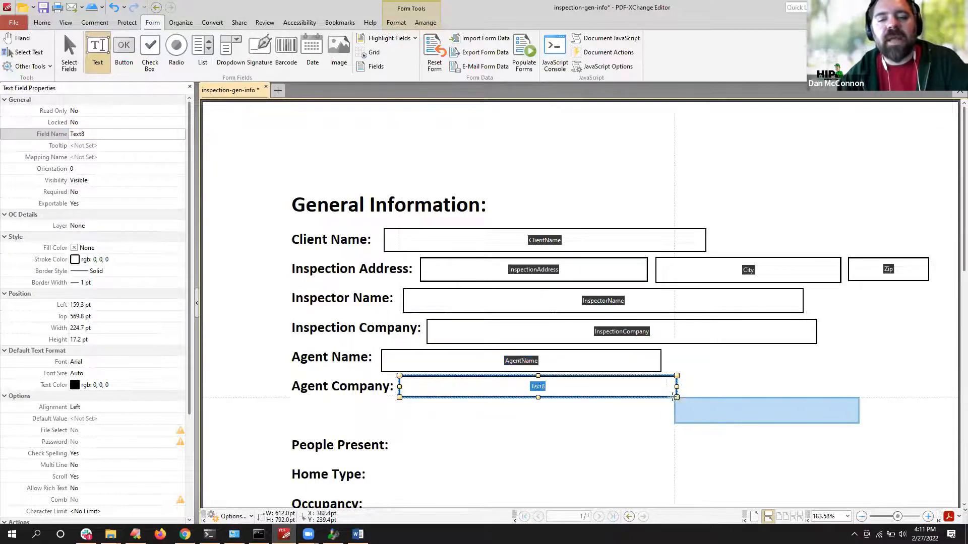
pyautogui.click(93, 134)
pyautogui.write('Age')
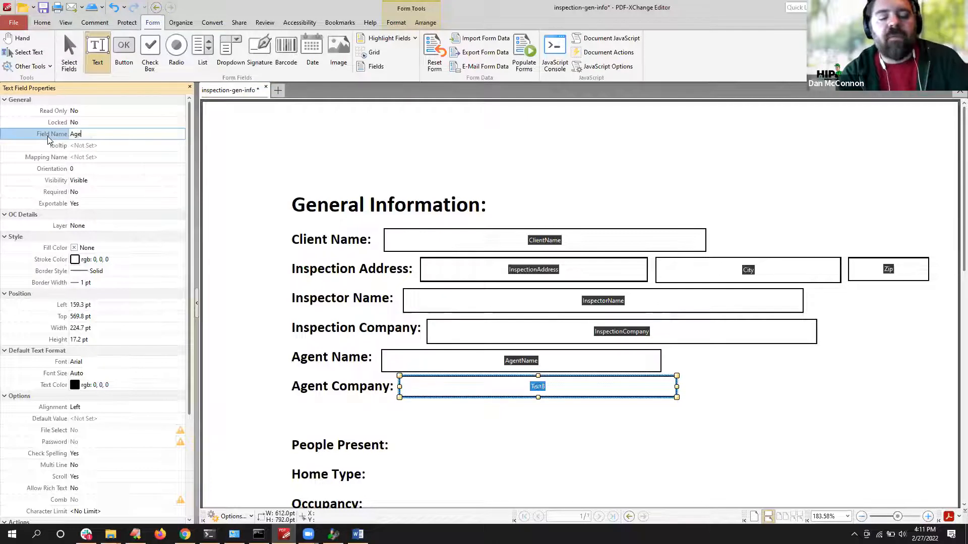
pyautogui.write('nt')
pyautogui.press('BackSpace')
pyautogui.write('ntCompany')
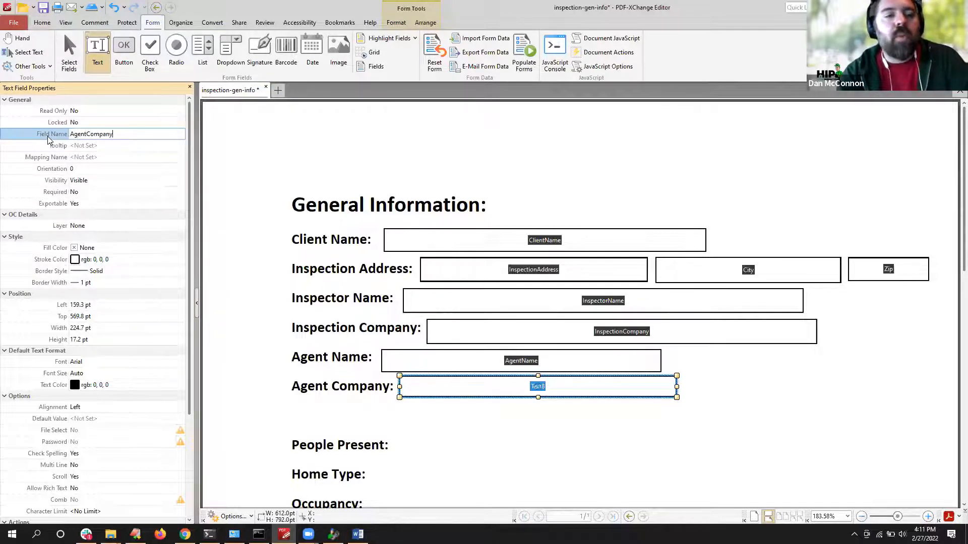
# Step: Add a text field about 198 pt wide and 21 pt high beside the People Present label and name it PeoplePresent
pyautogui.scroll(-3, 584, 315)
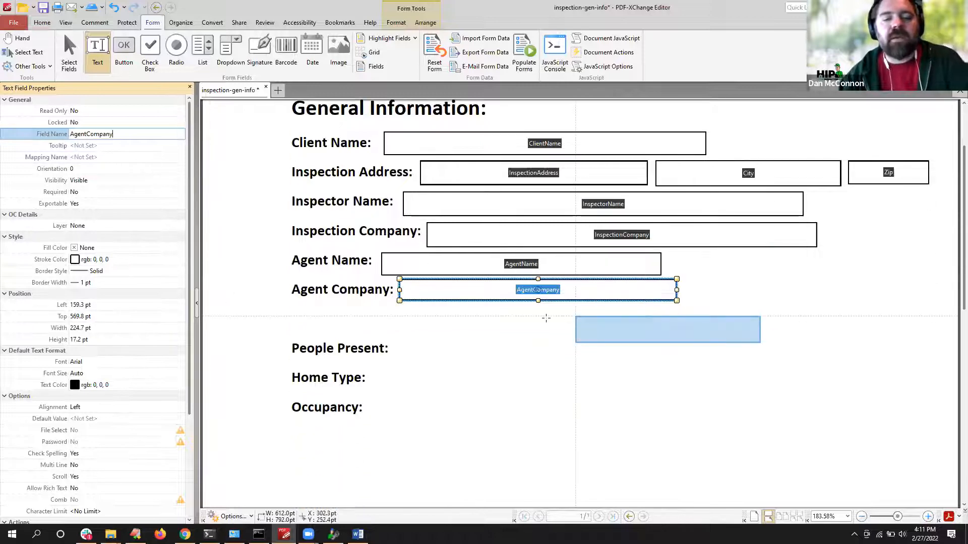
pyautogui.moveTo(397, 337); pyautogui.dragTo(643, 363)
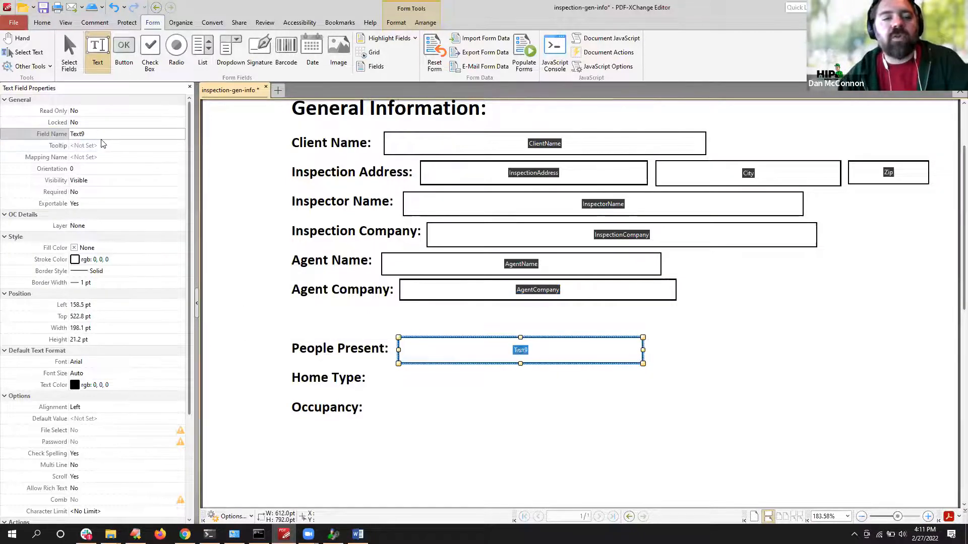
pyautogui.click(63, 135)
pyautogui.write('PeoplePresent')
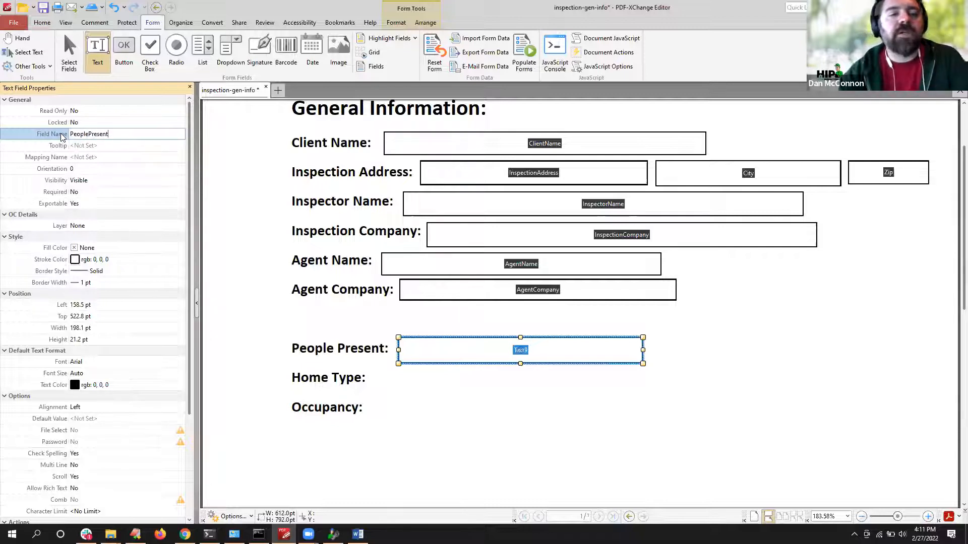
pyautogui.press('Return')
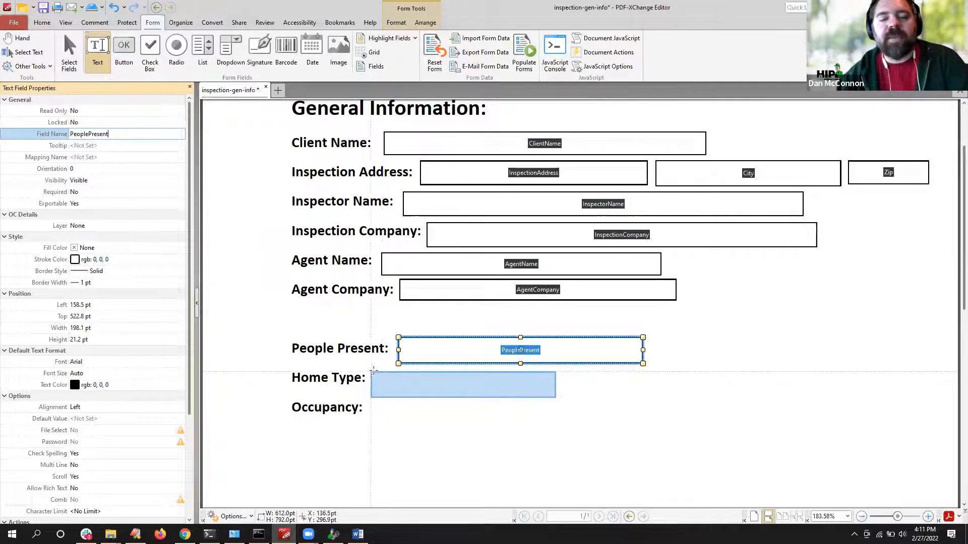
# Step: Add a text field about 347 pt wide and 19 pt high beside the Home Type label and name it HomeType
pyautogui.moveTo(374, 368); pyautogui.dragTo(803, 392)
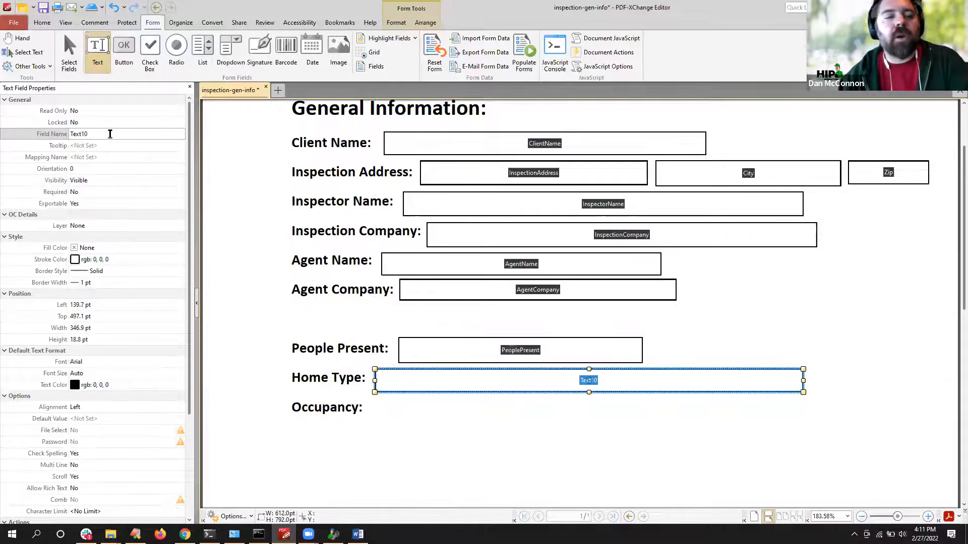
pyautogui.click(111, 134)
pyautogui.write('HomeType')
pyautogui.press('Return')
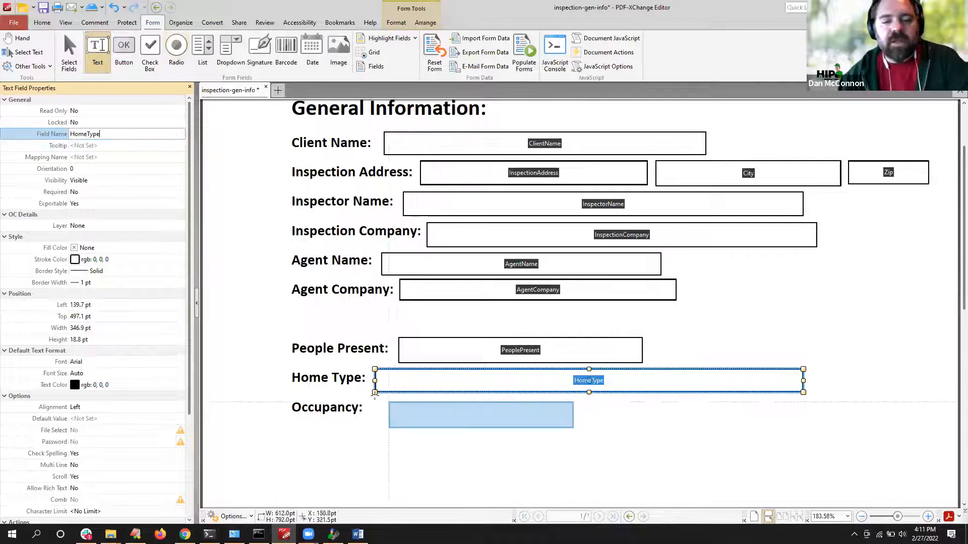
# Step: Add a text field about 314 pt wide and 18 pt high beside the Occupancy label and name it Occupancy
pyautogui.moveTo(372, 397); pyautogui.dragTo(759, 420)
pyautogui.click(57, 136)
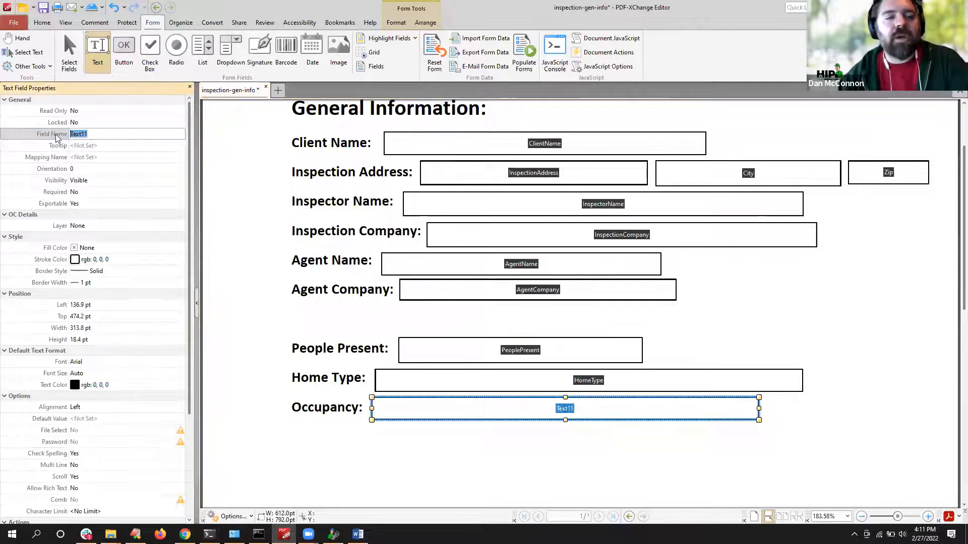
pyautogui.write('Occupancy')
pyautogui.press('Return')
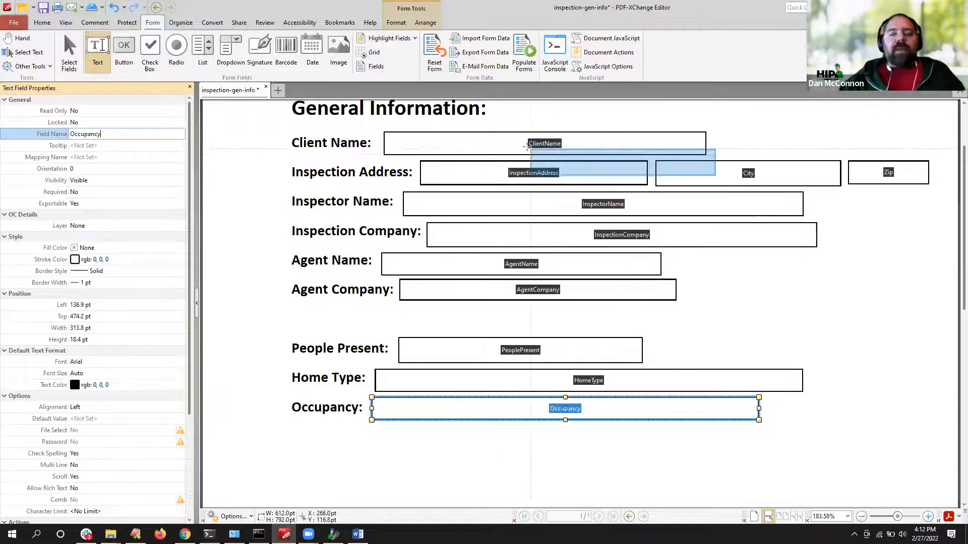
pyautogui.click(526, 146)
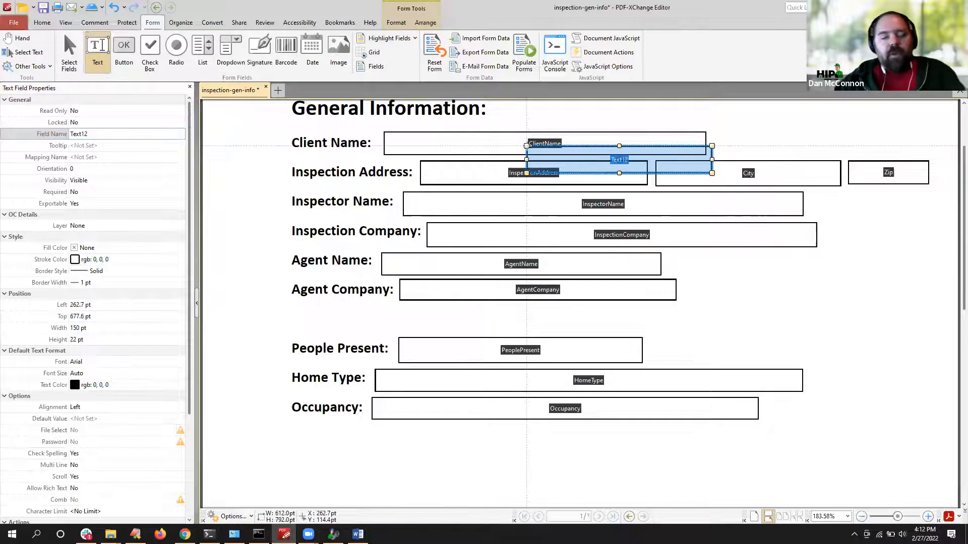
pyautogui.press('Delete')
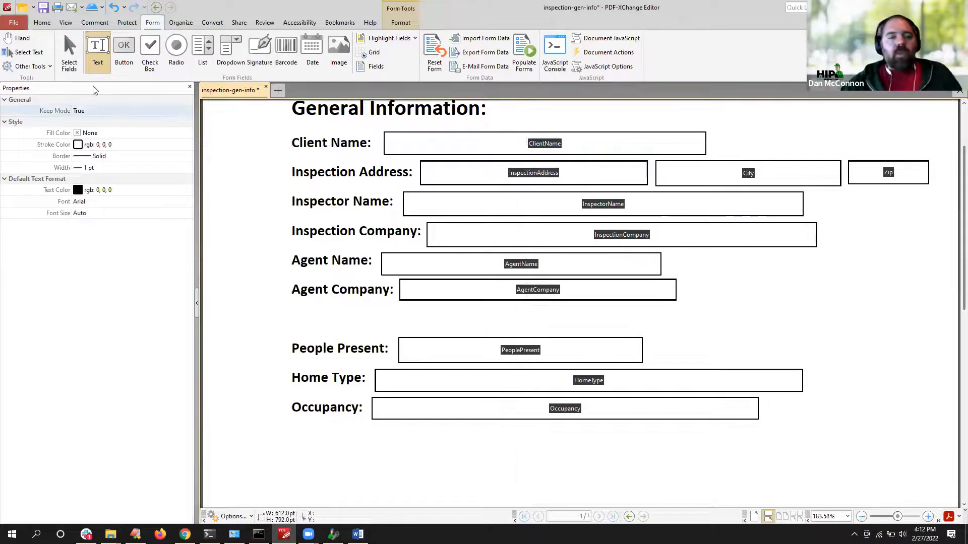
# Step: Select the ClientName field and set its default font size to 11 pt
pyautogui.click(71, 60)
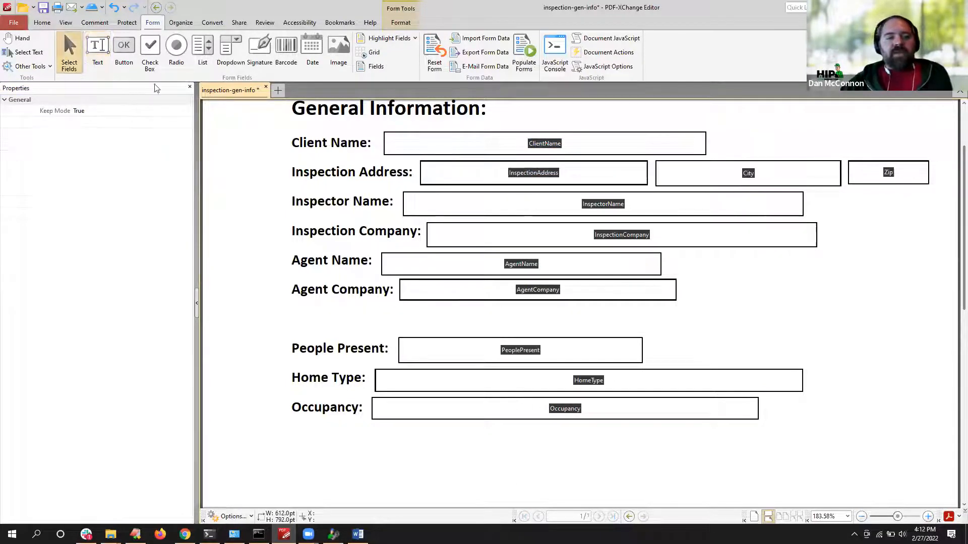
pyautogui.click(466, 146)
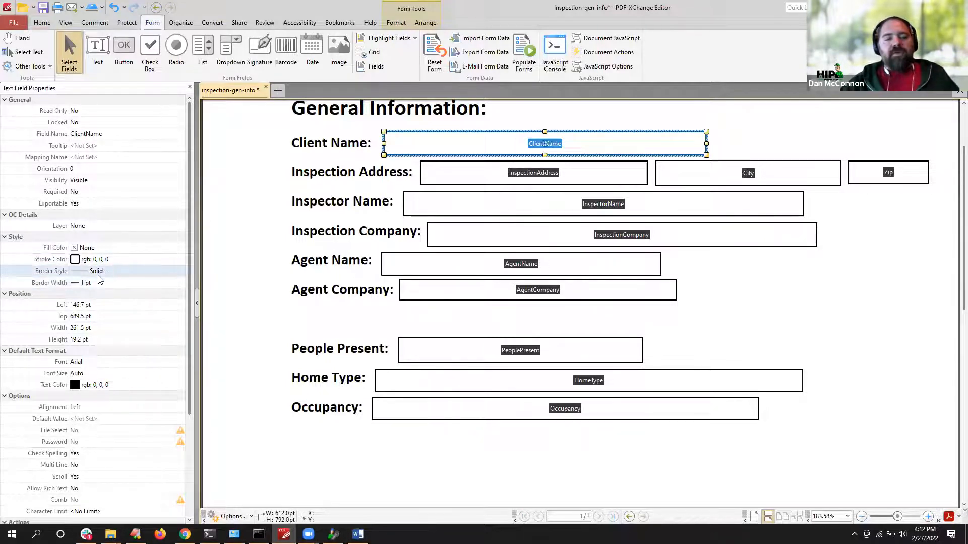
pyautogui.scroll(-3, 101, 323)
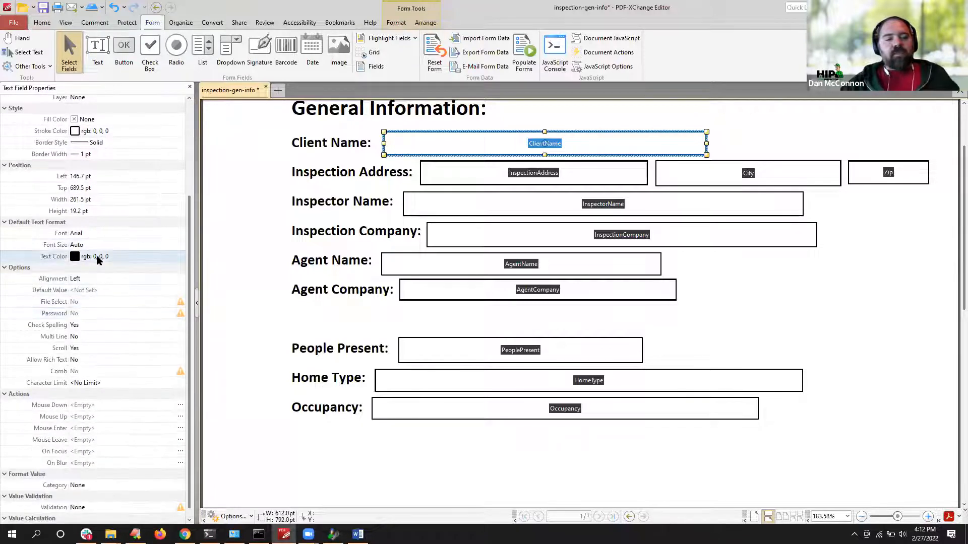
pyautogui.click(87, 234)
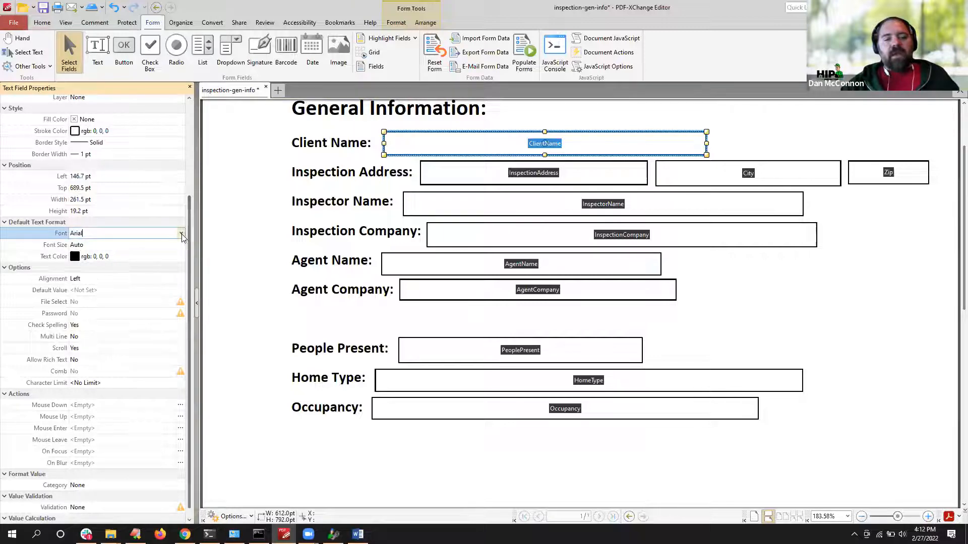
pyautogui.click(88, 244)
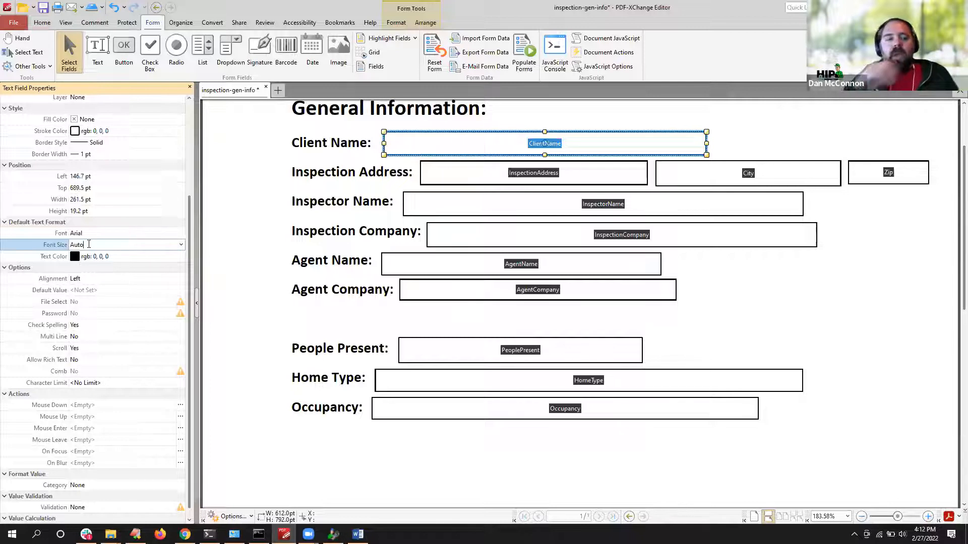
pyautogui.click(181, 244)
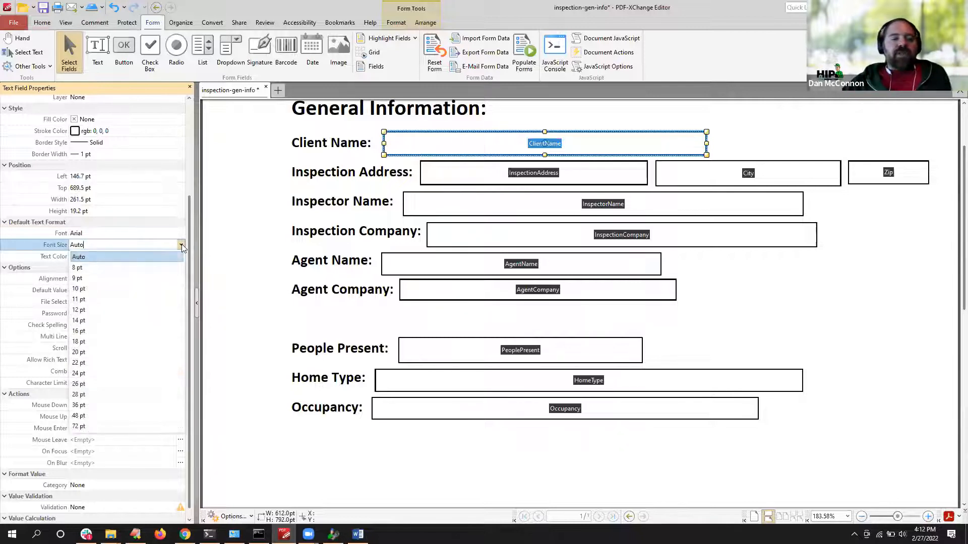
pyautogui.click(88, 302)
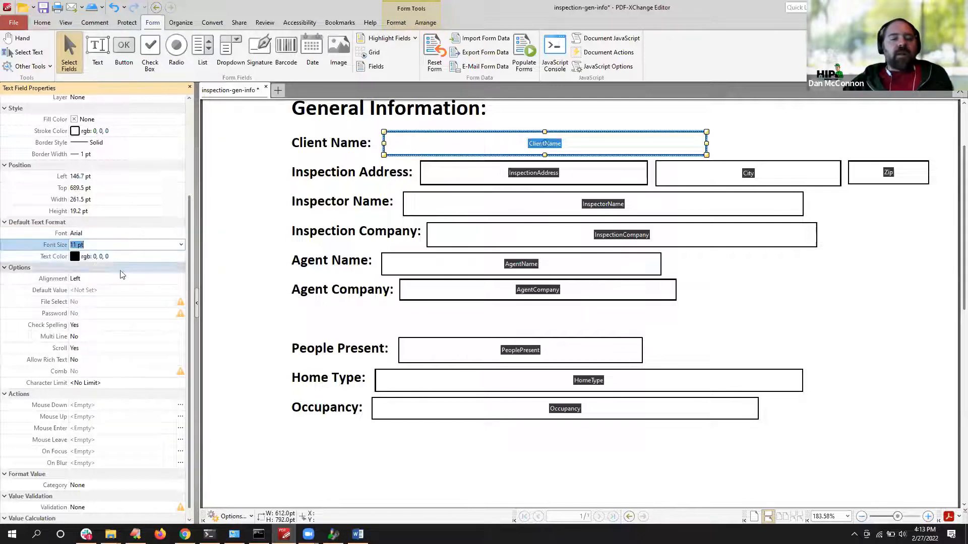
# Step: Check the ClientName field's Multi Line choices, keep No, and review its remaining properties
pyautogui.click(89, 336)
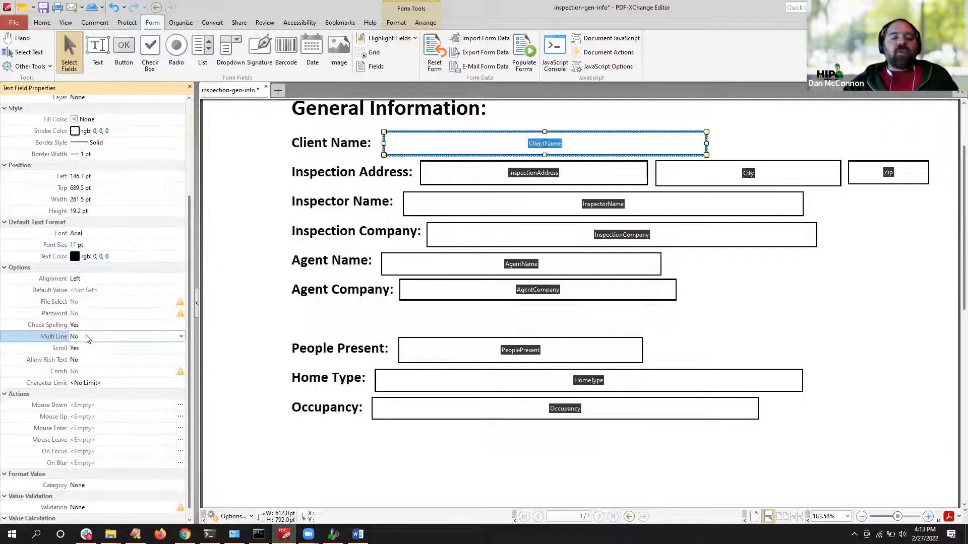
pyautogui.click(94, 337)
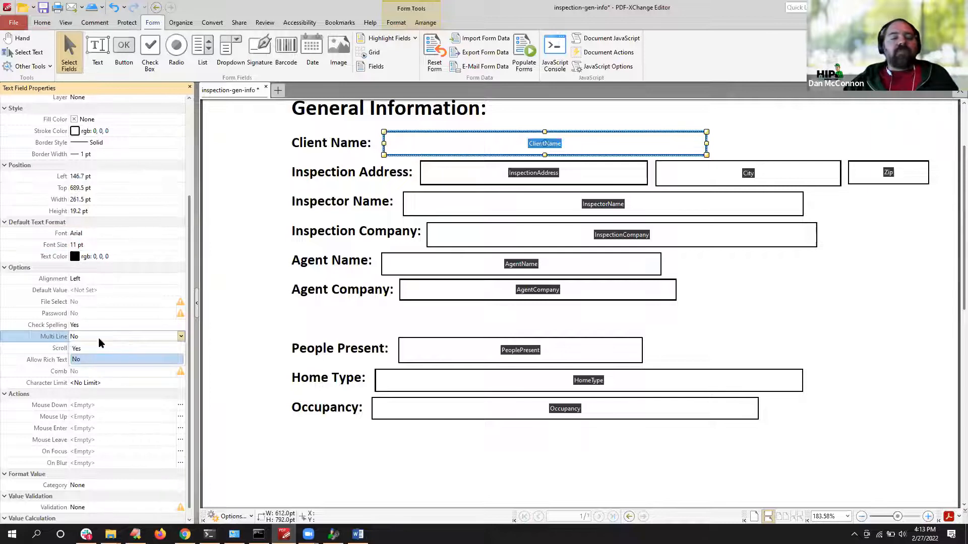
pyautogui.click(81, 360)
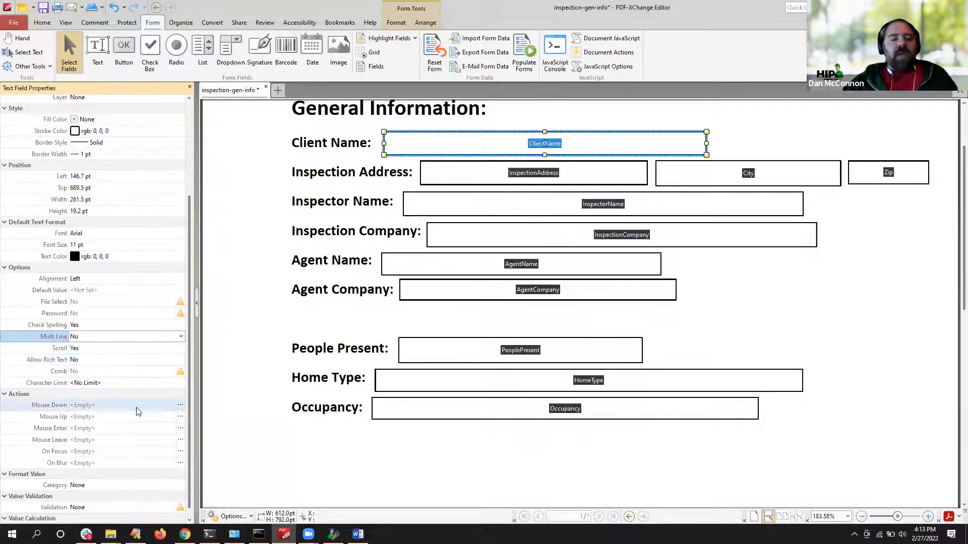
pyautogui.scroll(-1, 137, 411)
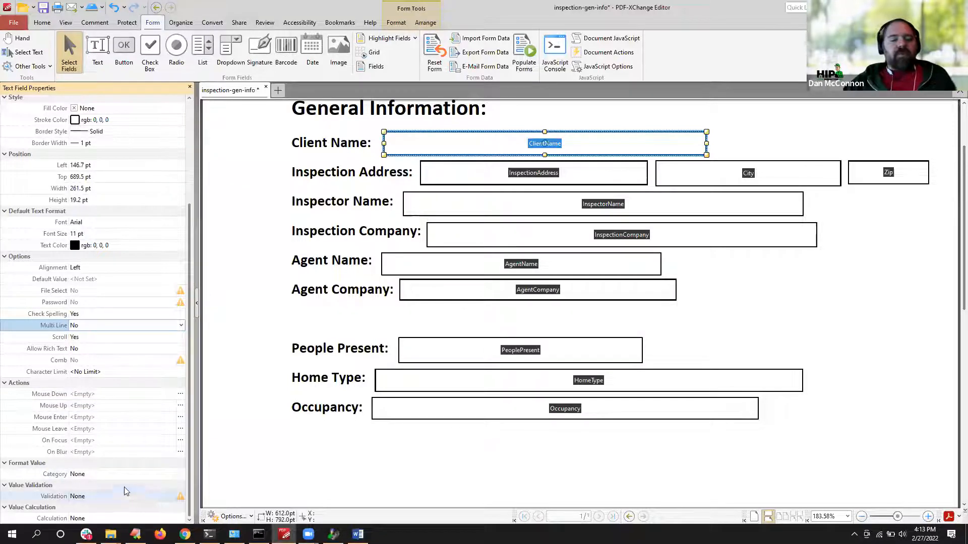
pyautogui.scroll(5, 119, 443)
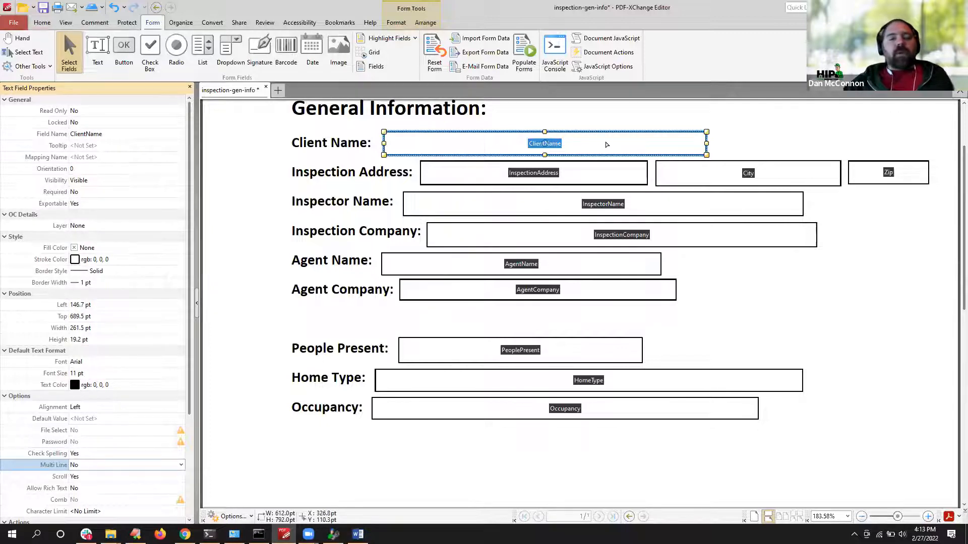
# Step: Set the default font size of all the text fields, from ClientName through Occupancy, to 11 pt together
pyautogui.keyDown('shift'); pyautogui.click(580, 172); pyautogui.keyUp('shift')
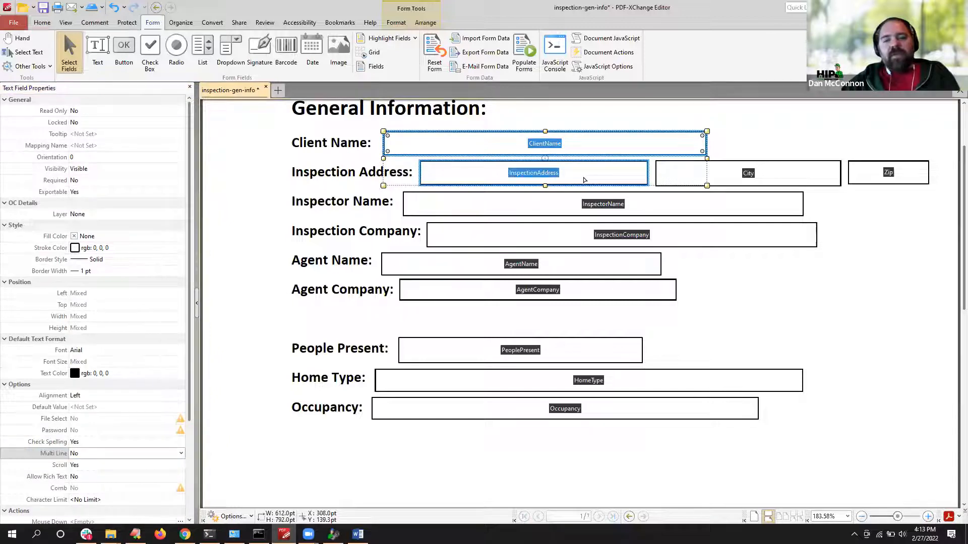
pyautogui.keyDown('shift'); pyautogui.click(797, 169); pyautogui.keyUp('shift')
pyautogui.keyDown('shift'); pyautogui.click(889, 177); pyautogui.keyUp('shift')
pyautogui.keyDown('shift'); pyautogui.click(678, 211); pyautogui.keyUp('shift')
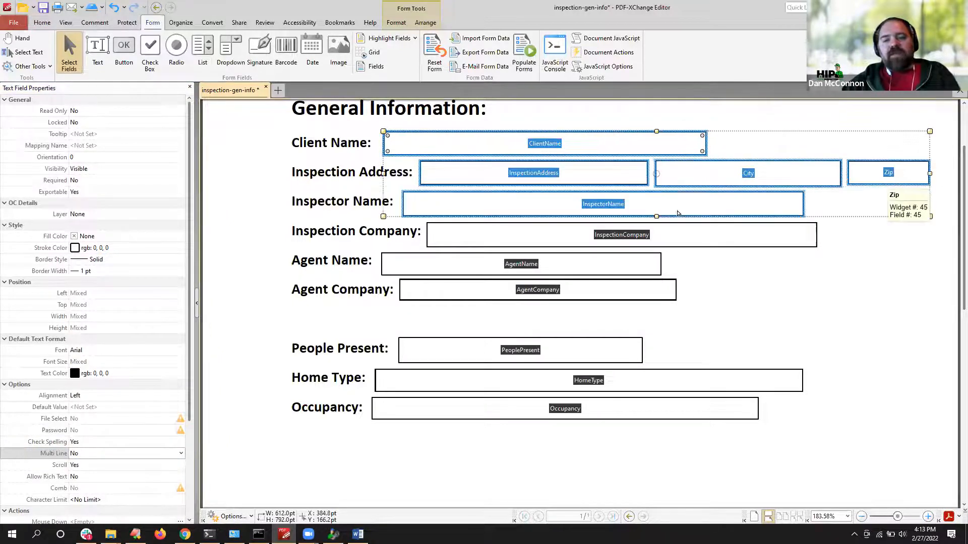
pyautogui.keyDown('shift'); pyautogui.click(675, 237); pyautogui.keyUp('shift')
pyautogui.keyDown('shift'); pyautogui.click(605, 271); pyautogui.keyUp('shift')
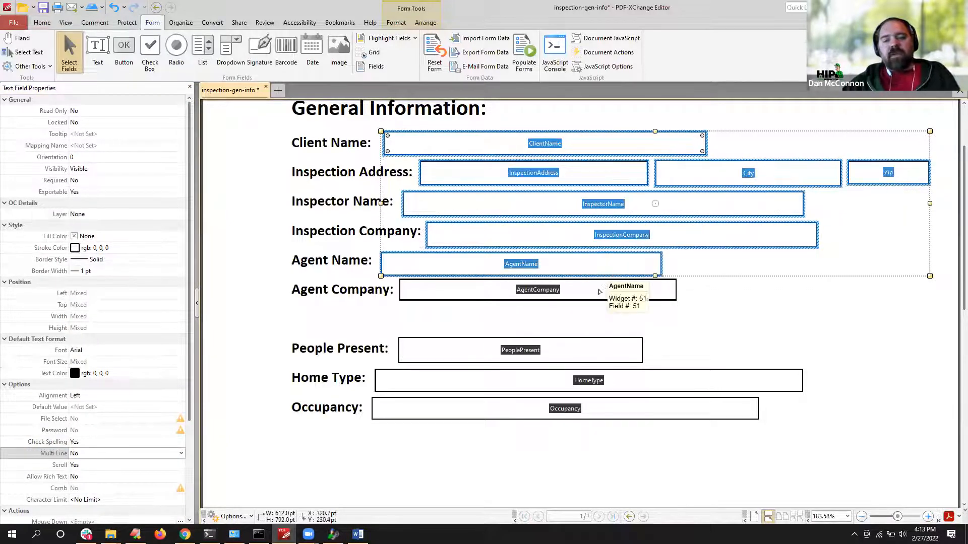
pyautogui.keyDown('shift'); pyautogui.click(590, 293); pyautogui.keyUp('shift')
pyautogui.keyDown('shift'); pyautogui.click(575, 357); pyautogui.keyUp('shift')
pyautogui.keyDown('shift'); pyautogui.click(605, 387); pyautogui.keyUp('shift')
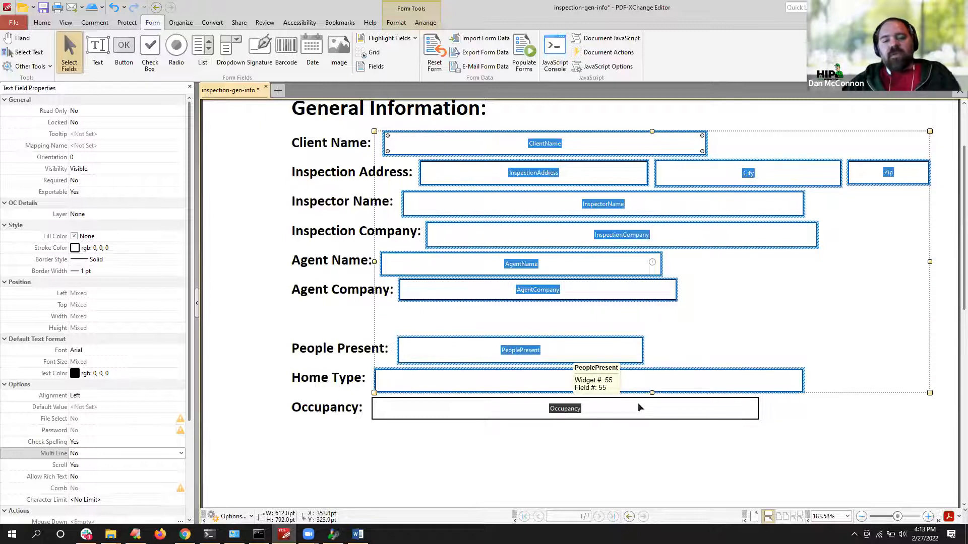
pyautogui.keyDown('shift'); pyautogui.click(637, 404); pyautogui.keyUp('shift')
pyautogui.click(150, 362)
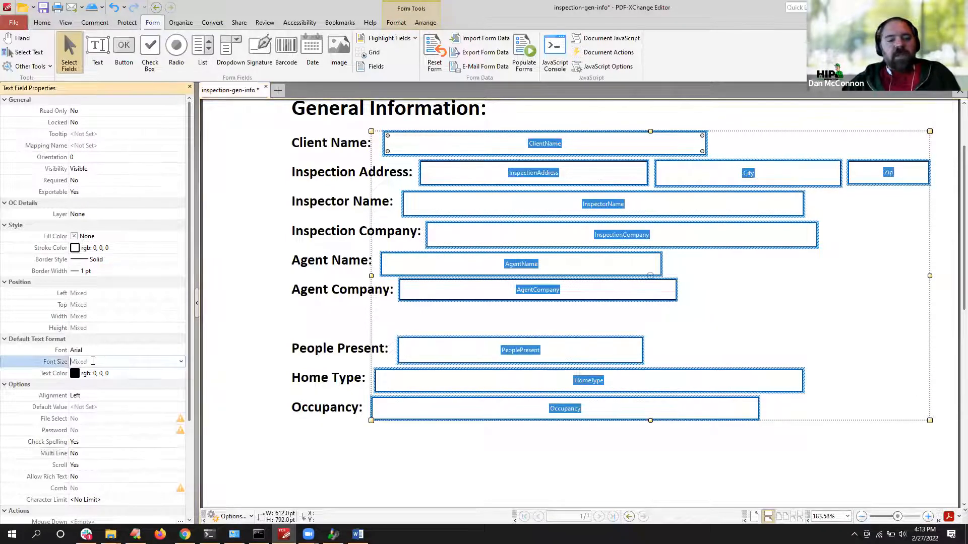
pyautogui.click(182, 361)
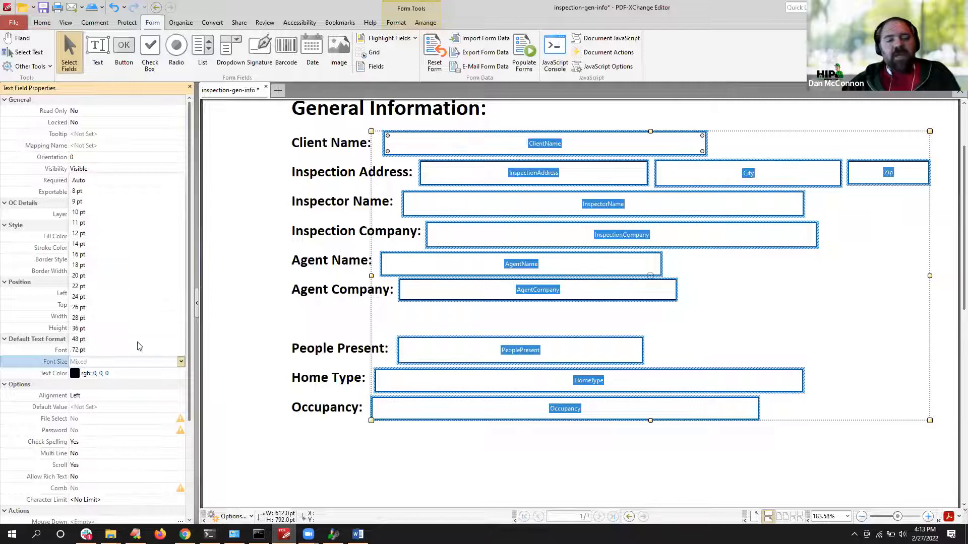
pyautogui.click(108, 221)
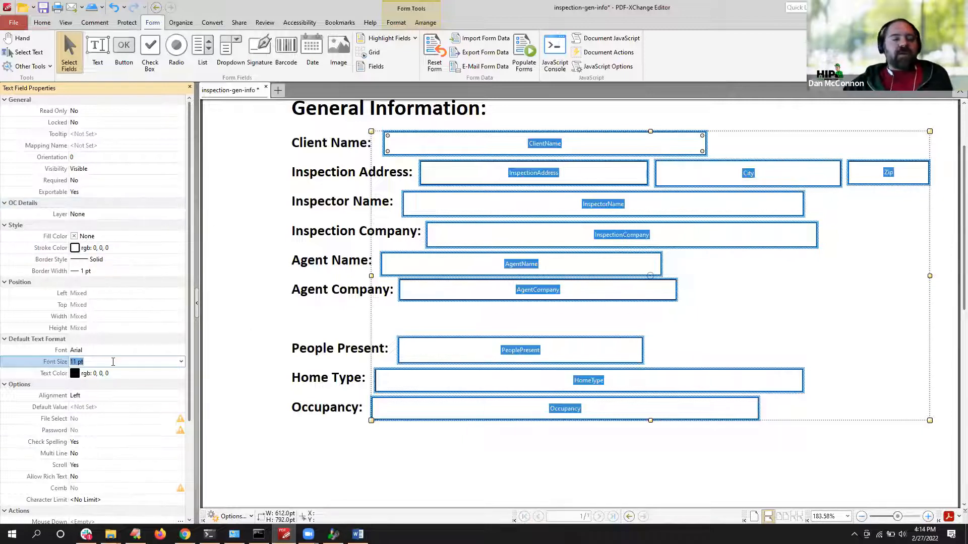
pyautogui.click(230, 344)
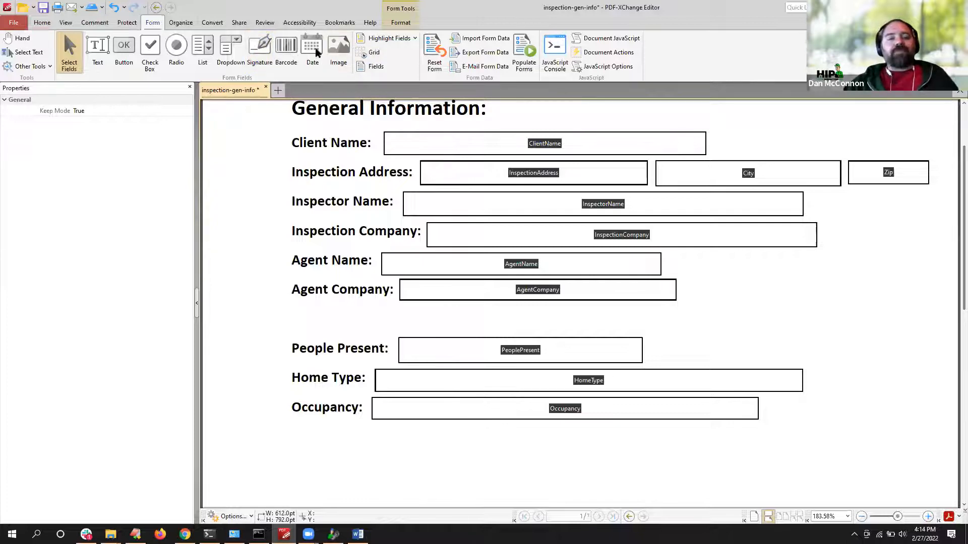
# Step: Save and close the inspection-gen-info form, and minimize the PDF editor
pyautogui.click(43, 10)
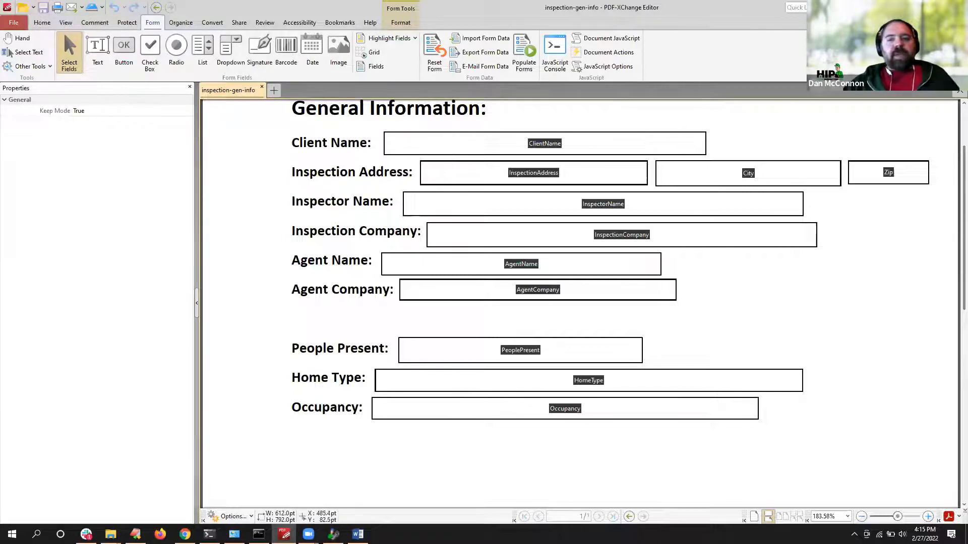
pyautogui.click(261, 89)
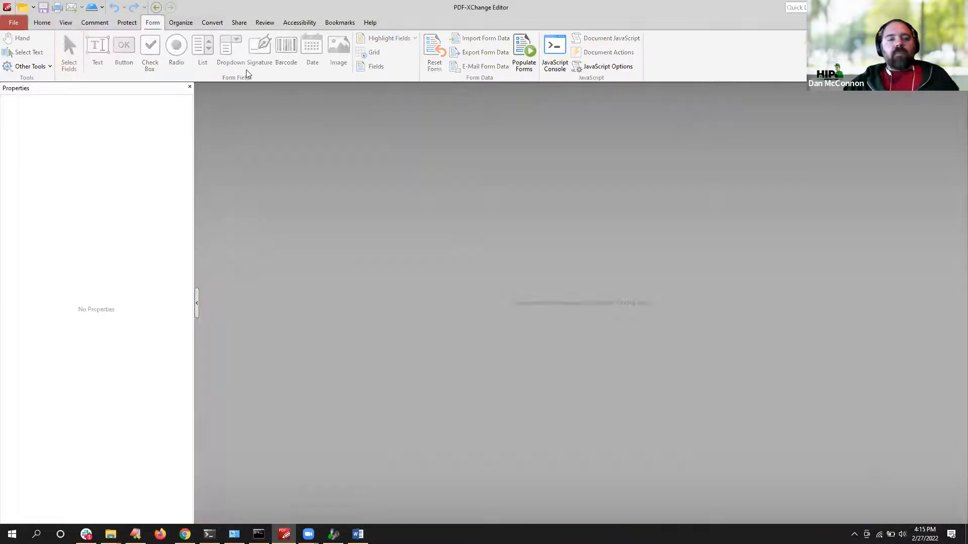
pyautogui.click(909, 7)
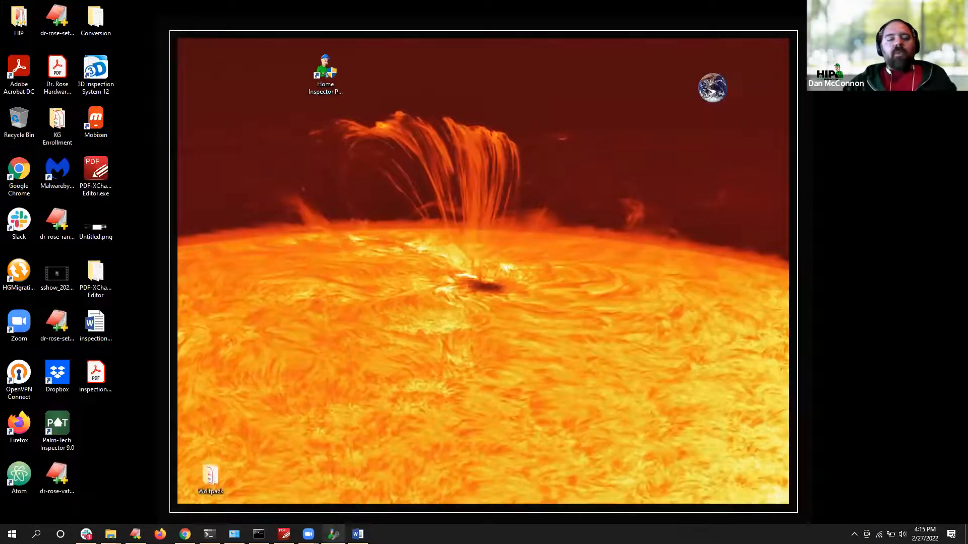
# Step: Switch to the client information in Home Inspector Pro and try to import inspection data from ISN
pyautogui.moveTo(333, 534)
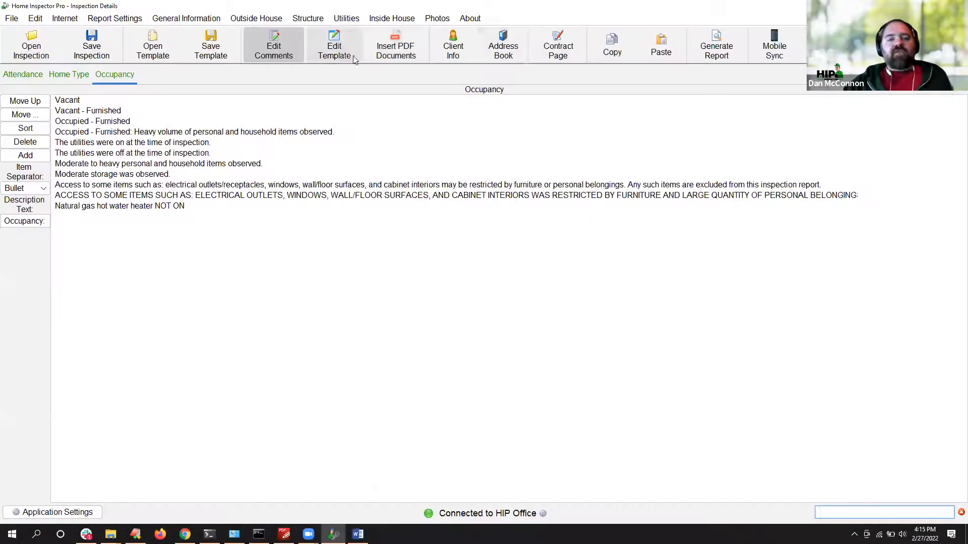
pyautogui.click(453, 48)
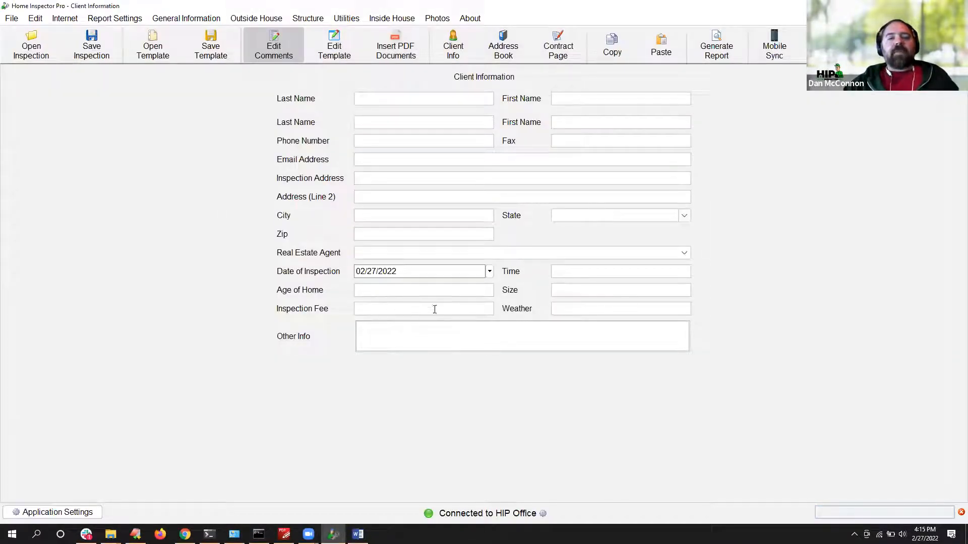
pyautogui.click(62, 20)
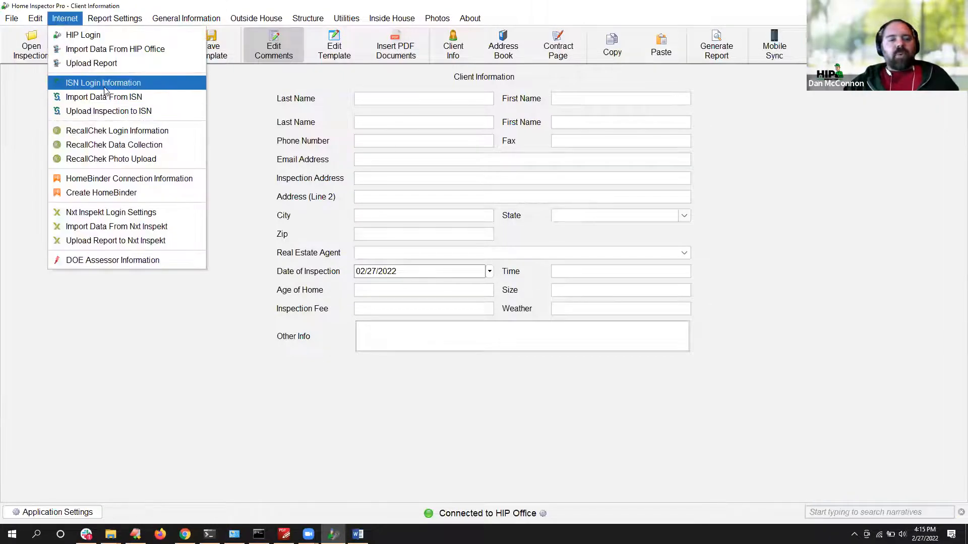
pyautogui.click(103, 97)
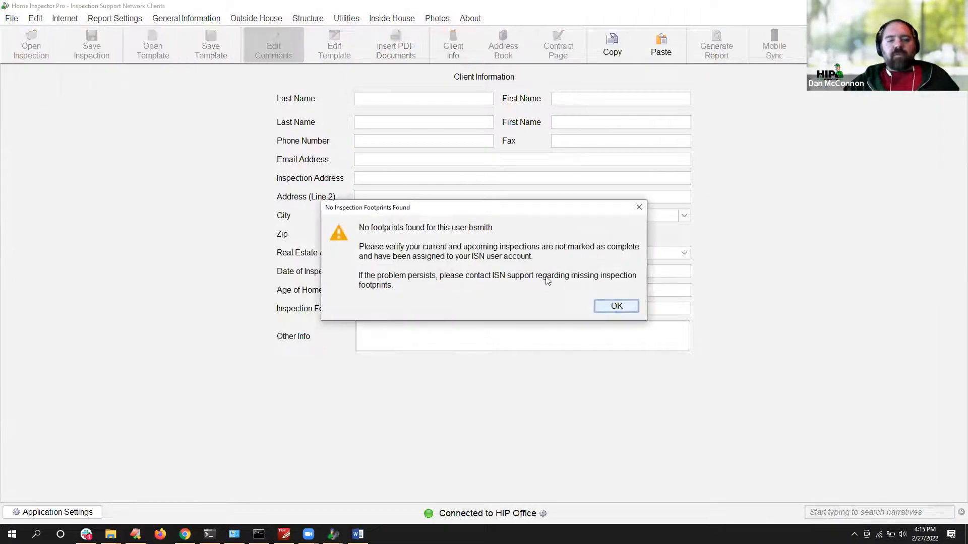
pyautogui.click(629, 307)
# Step: Check the HIP Office import list for orders, including previously imported ones, and close it without importing
pyautogui.click(65, 18)
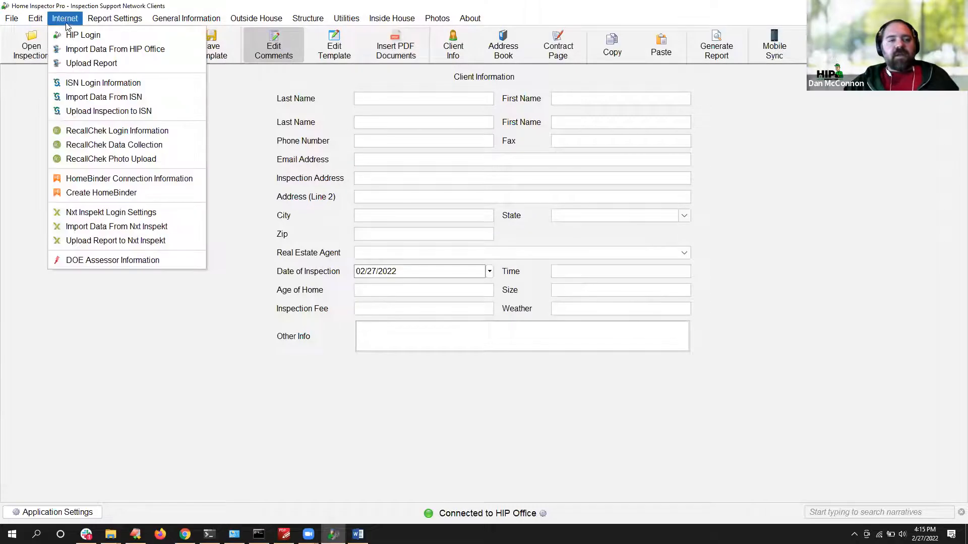
pyautogui.click(105, 49)
pyautogui.click(331, 159)
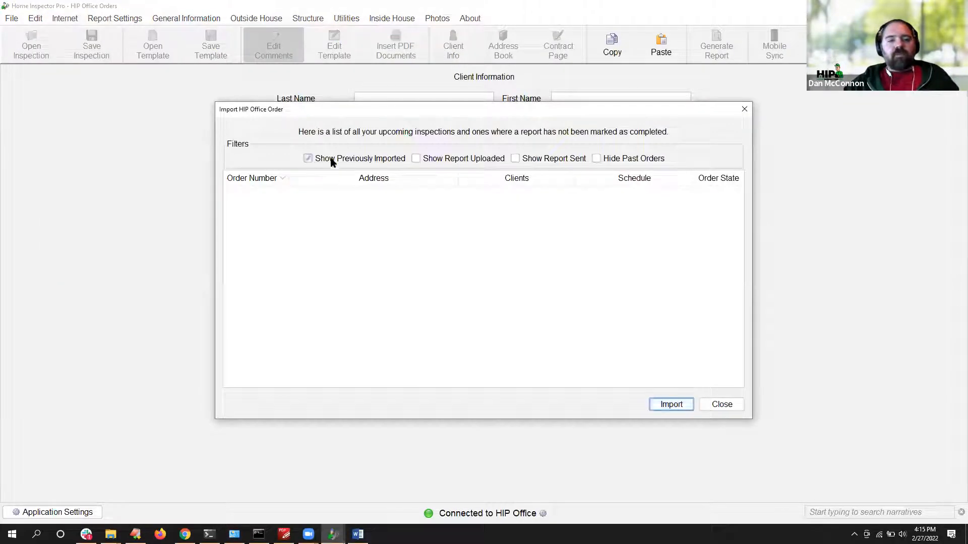
pyautogui.click(332, 159)
pyautogui.click(722, 404)
# Step: Log in to HIP Office with the test account by entering its username and password
pyautogui.click(65, 18)
pyautogui.click(79, 35)
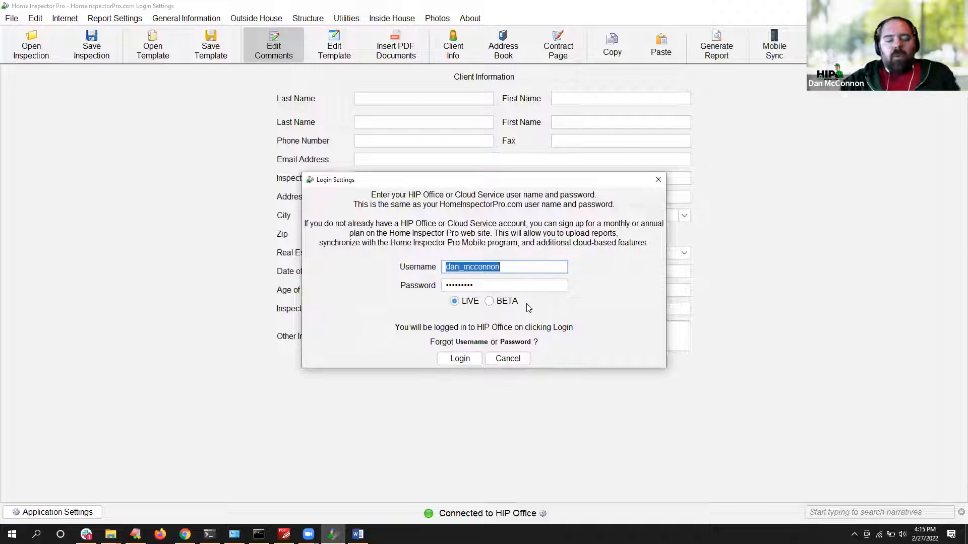
pyautogui.write('dan_te')
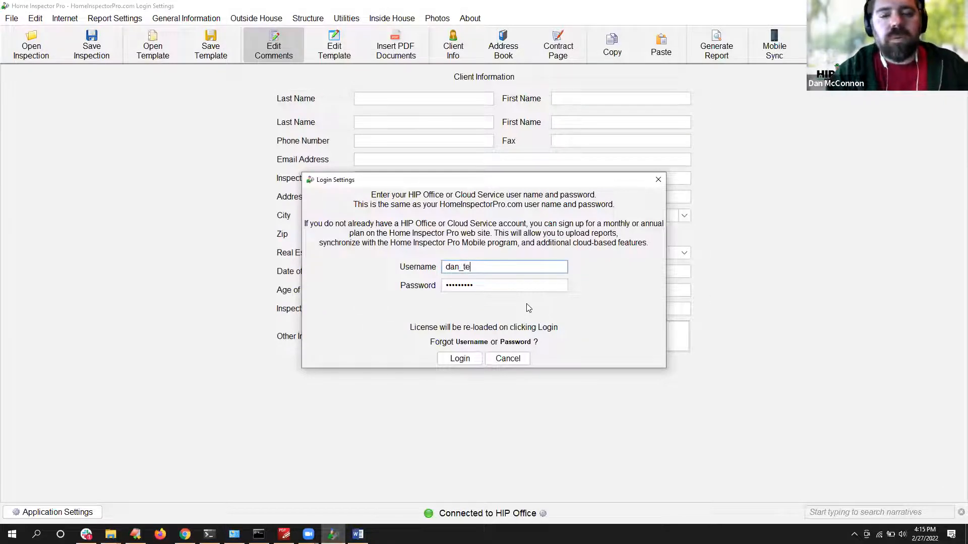
pyautogui.write('st')
pyautogui.press('Tab')
pyautogui.write('•••••••')
pyautogui.click(453, 362)
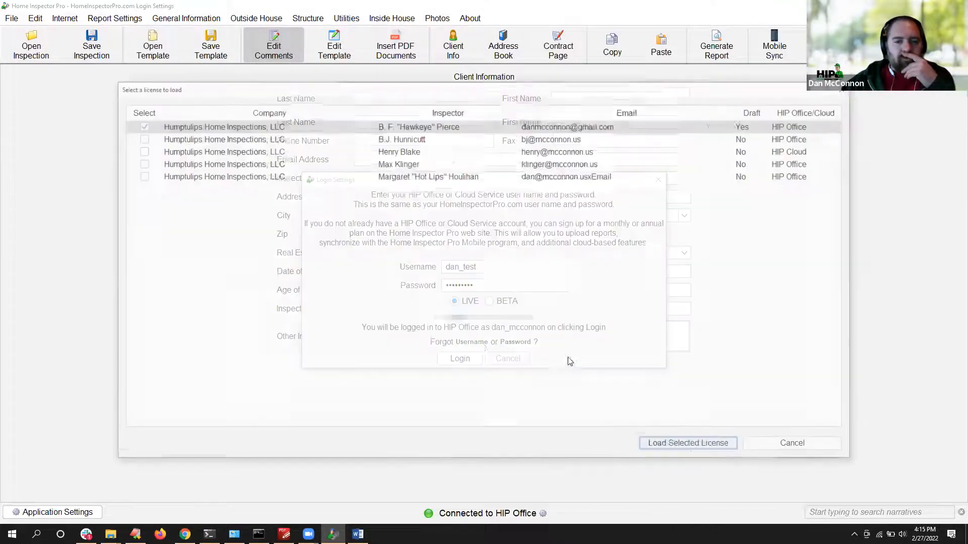
# Step: Load the preselected Humptulips Home Inspections, LLC license and connect to the LIVE environment
pyautogui.click(701, 444)
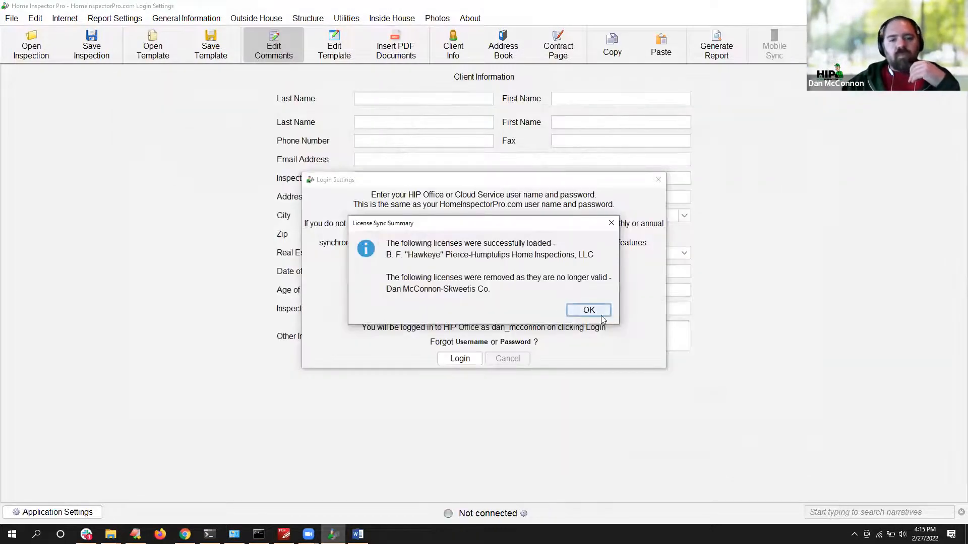
pyautogui.click(592, 310)
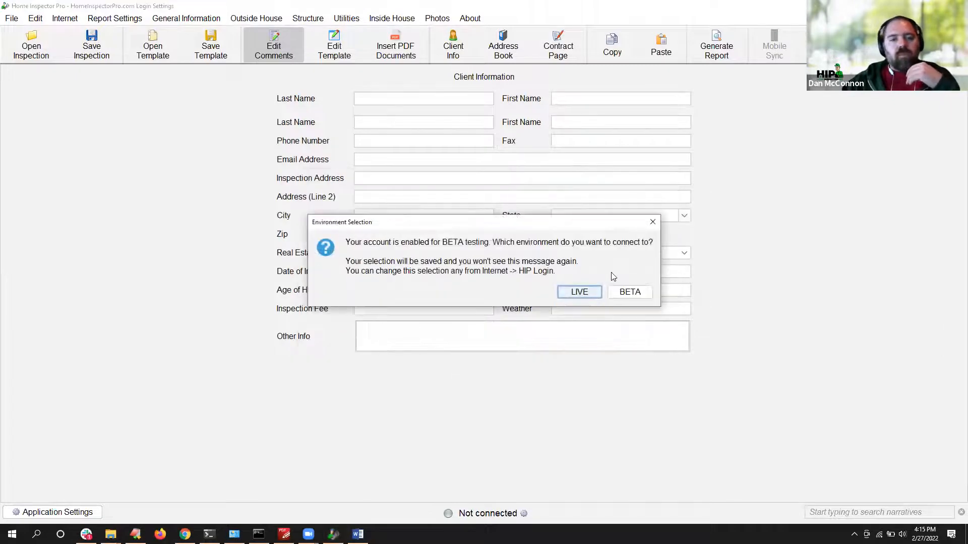
pyautogui.click(564, 296)
# Step: Import the previously imported HIP Office order scheduled for 01/18/2022 and set its real estate agent to Support - Home Inspector Pro
pyautogui.click(64, 18)
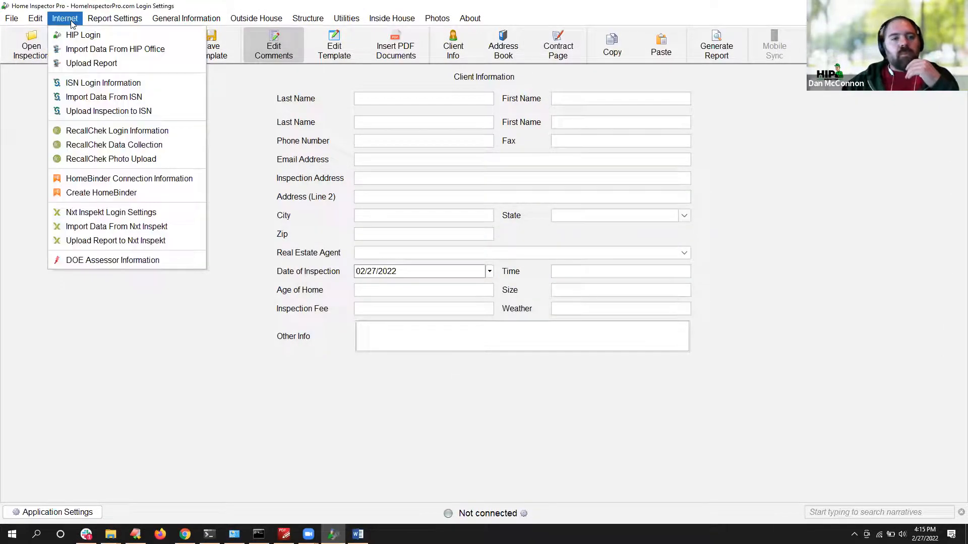
pyautogui.click(76, 49)
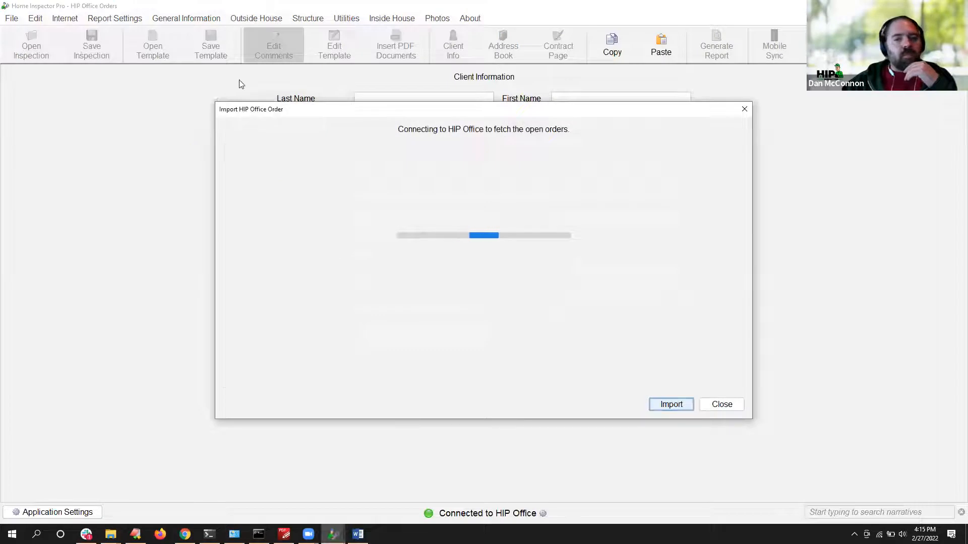
pyautogui.click(333, 158)
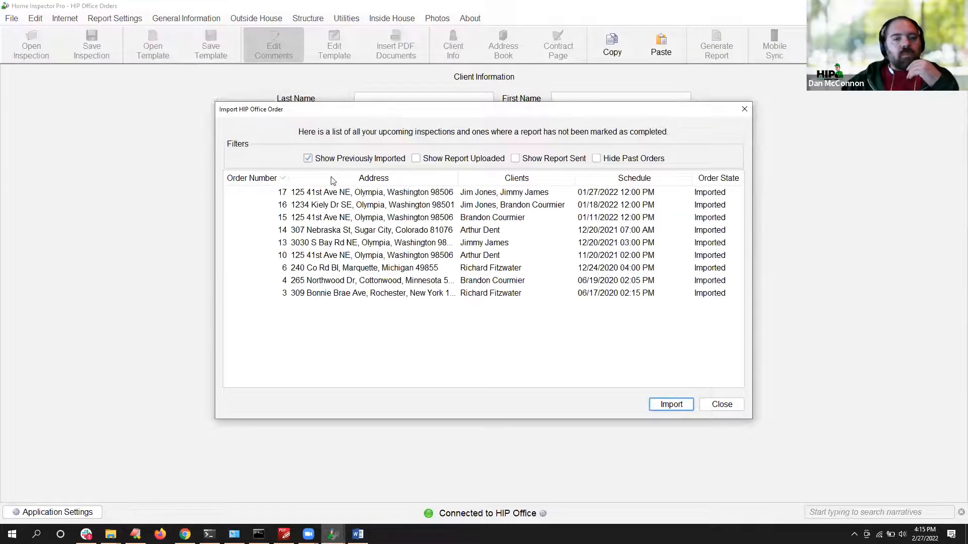
pyautogui.click(328, 207)
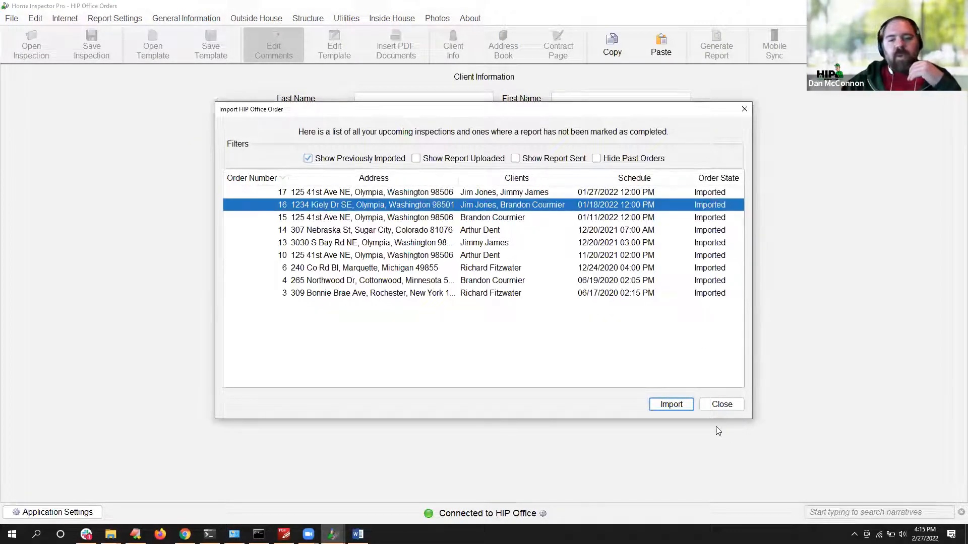
pyautogui.click(670, 405)
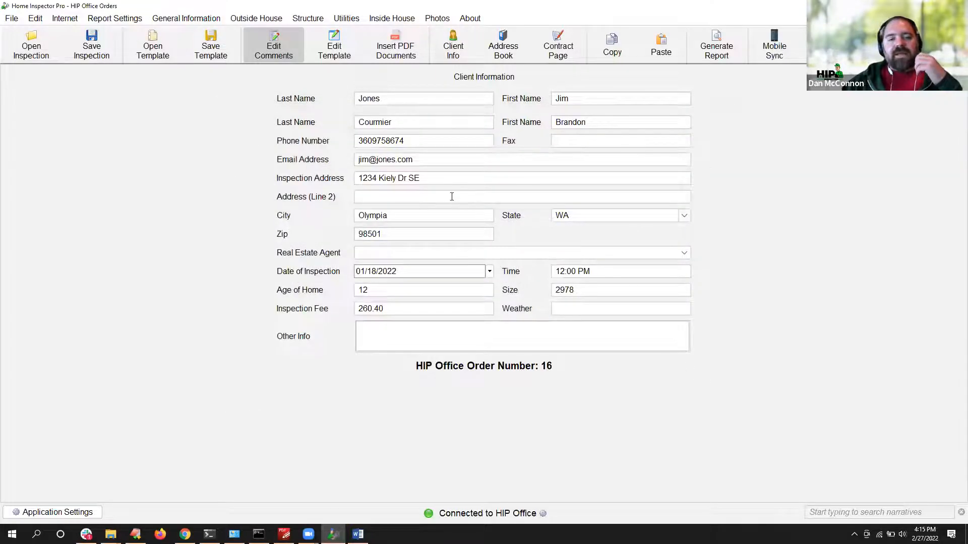
pyautogui.click(399, 255)
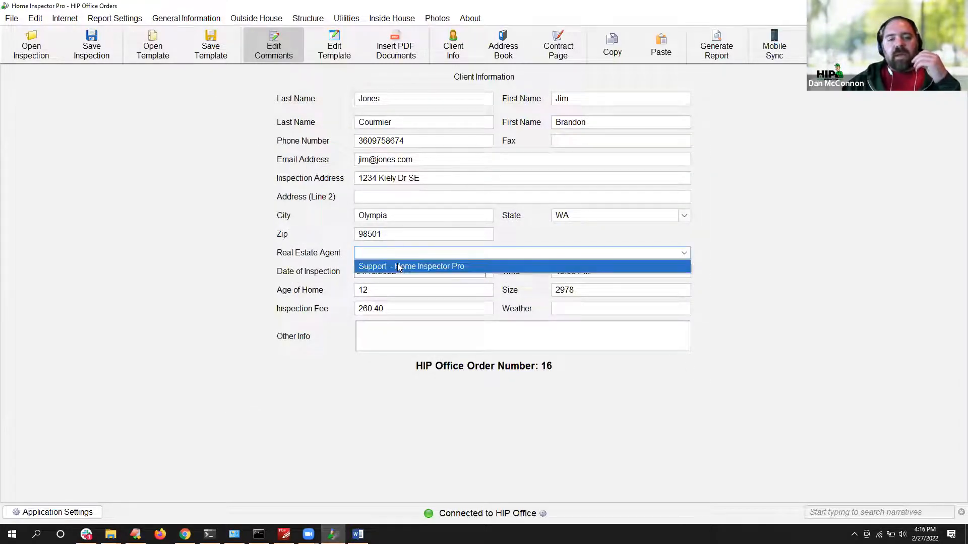
pyautogui.click(400, 266)
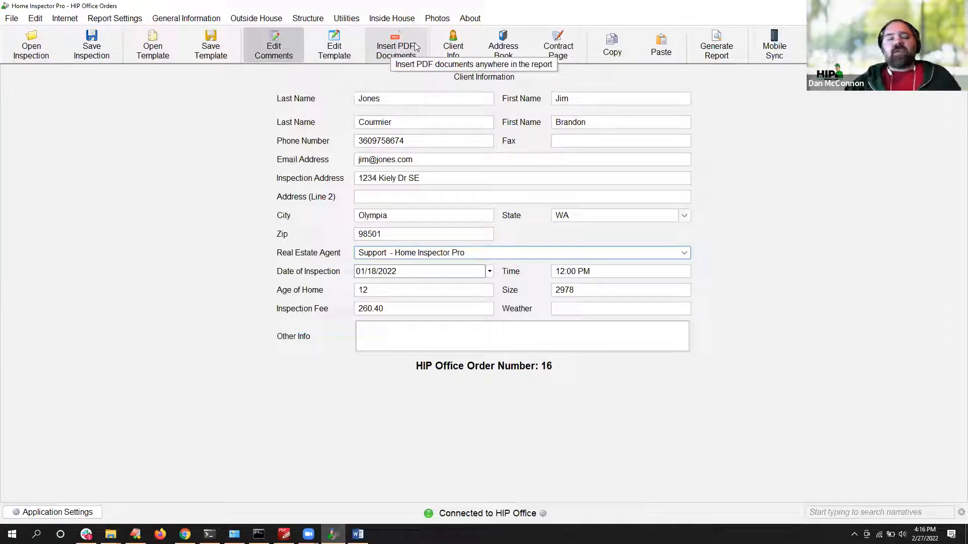
# Step: Insert CTOT-San-Antonio-Architecture.pdf from Downloads into the report's PDF documents and keep it under End of the Report
pyautogui.click(384, 57)
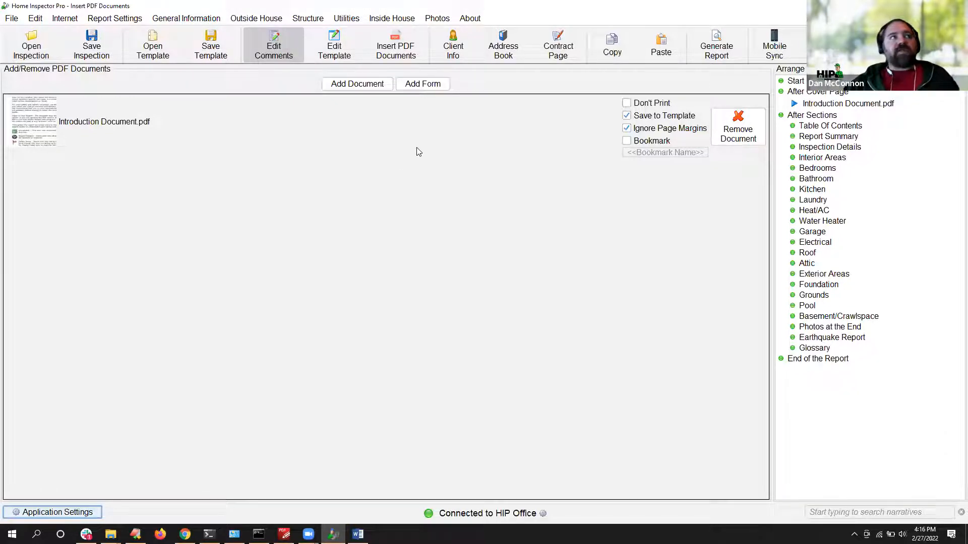
pyautogui.click(337, 86)
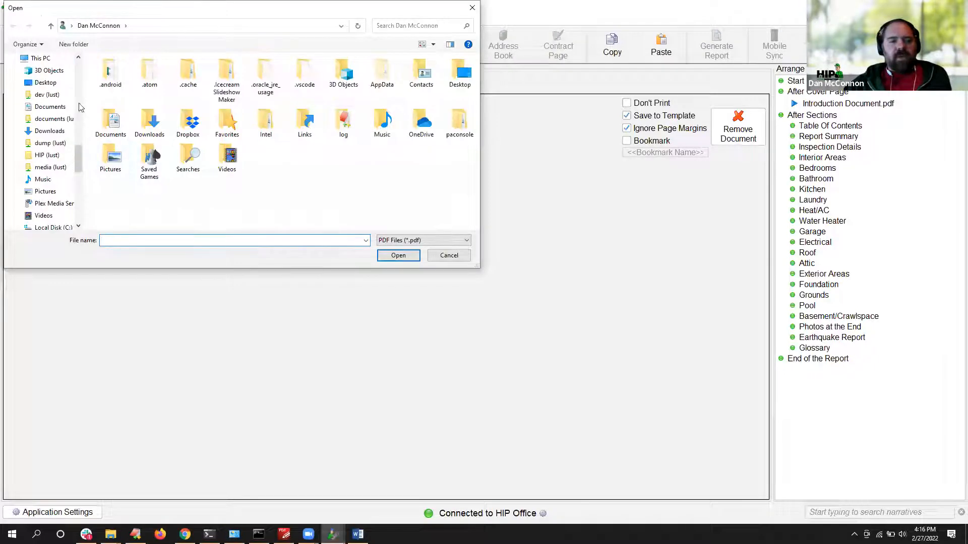
pyautogui.click(49, 130)
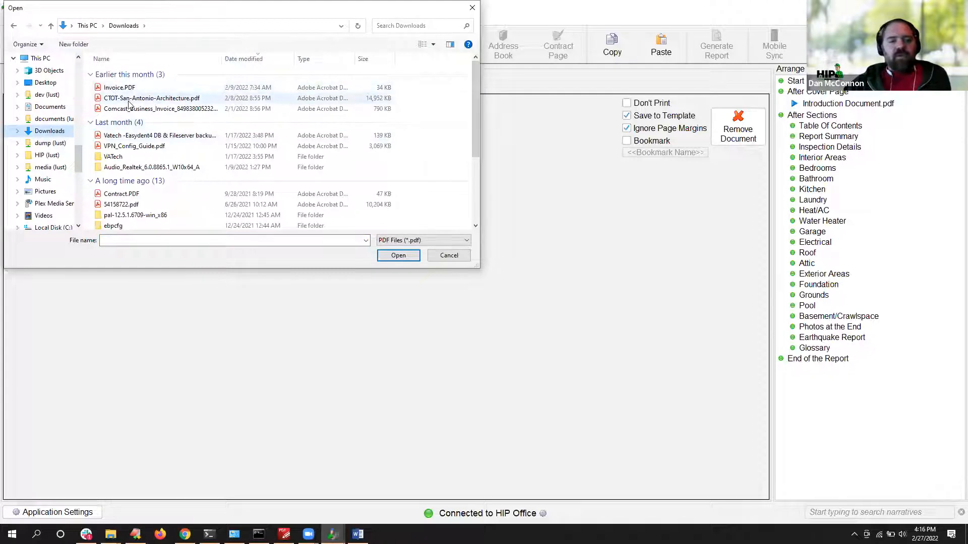
pyautogui.doubleClick(128, 100)
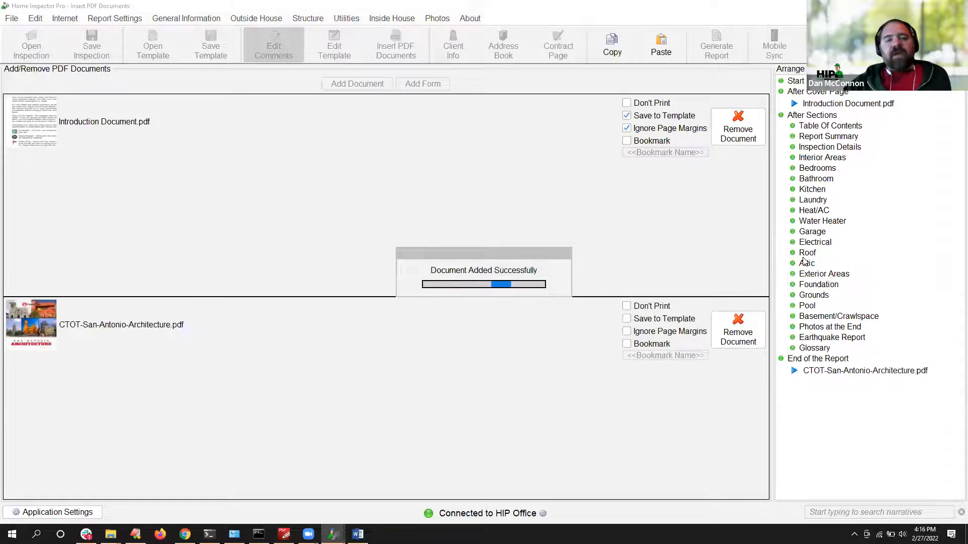
pyautogui.click(817, 372)
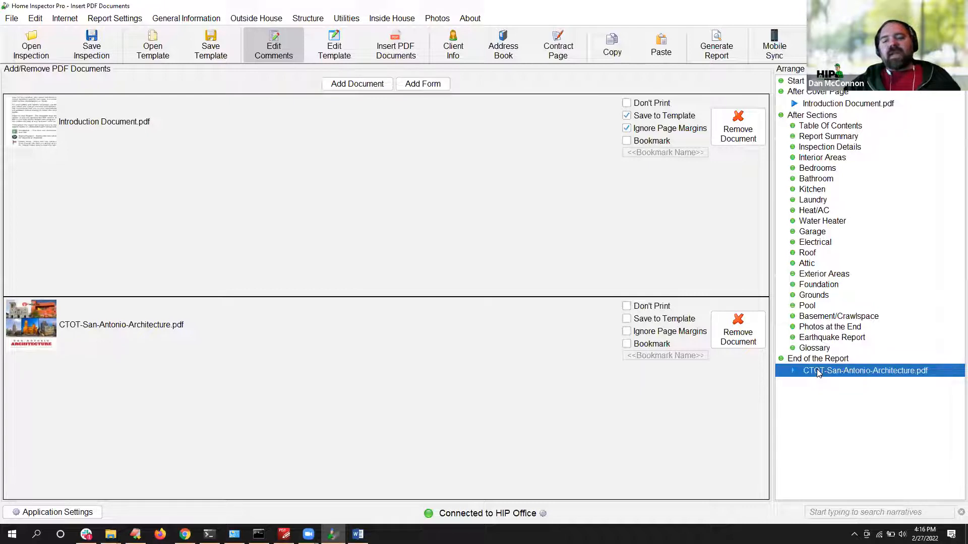
pyautogui.moveTo(818, 372)
pyautogui.mouseDown()
pyautogui.moveTo(802, 120)
pyautogui.moveTo(797, 298)
pyautogui.moveTo(796, 82)
pyautogui.moveTo(802, 370)
pyautogui.moveTo(822, 360)
pyautogui.mouseUp()
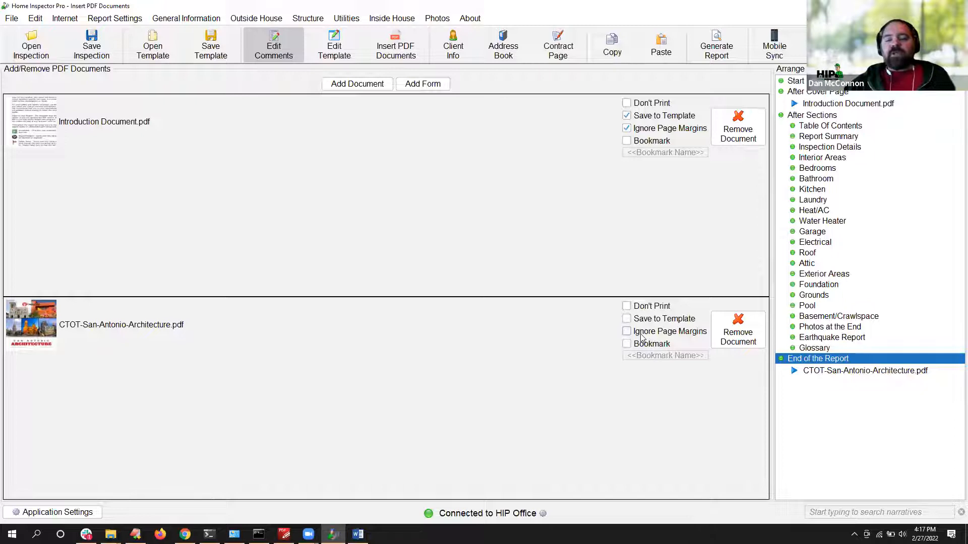
# Step: Examine the Documents Vault in the Home Inspector Pro program folder, located from the desktop shortcut, and return to Home Inspector Pro
pyautogui.moveTo(641, 337)
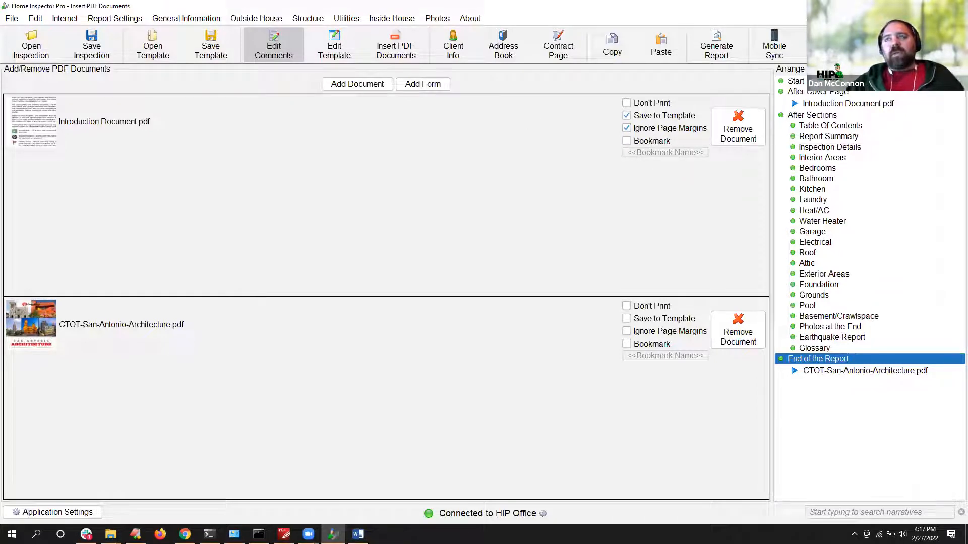
pyautogui.press('super+d')
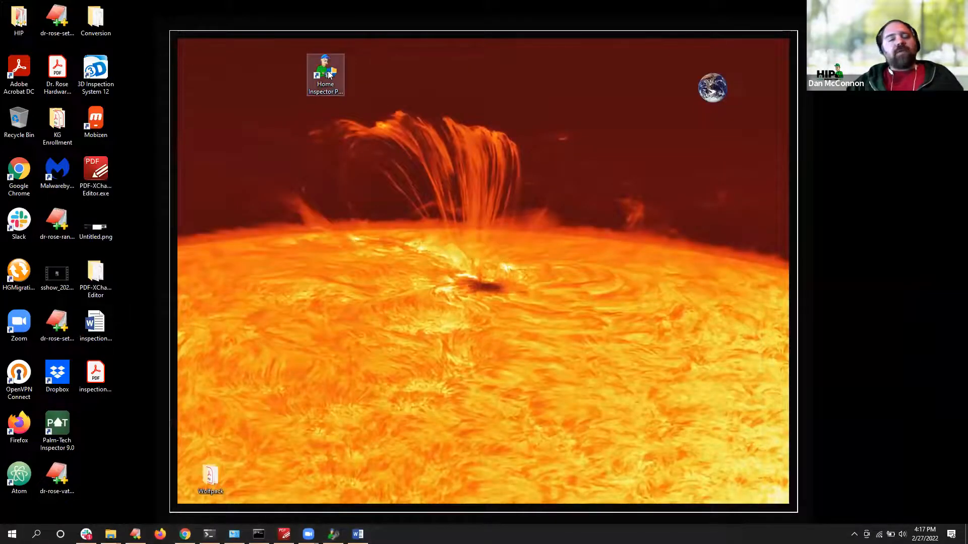
pyautogui.rightClick(328, 74)
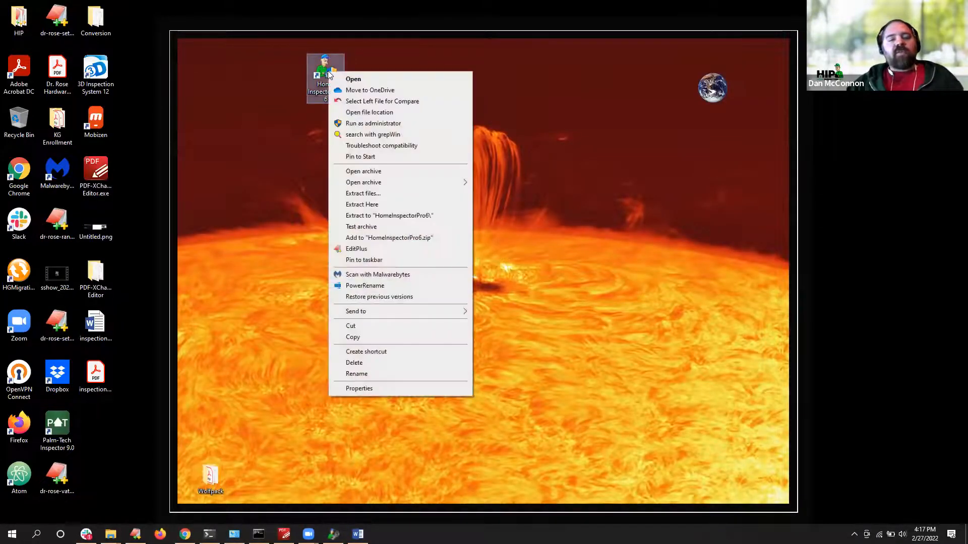
pyautogui.click(381, 113)
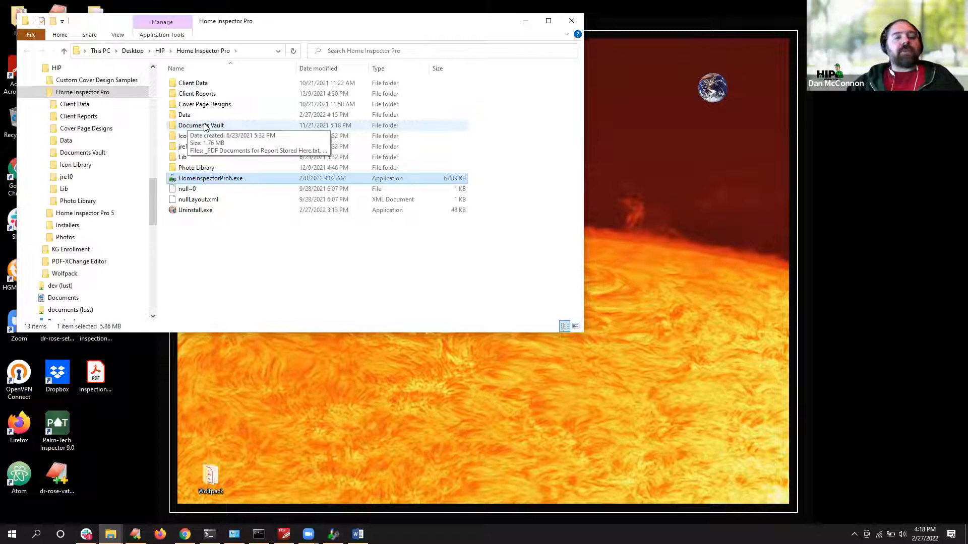
pyautogui.doubleClick(204, 126)
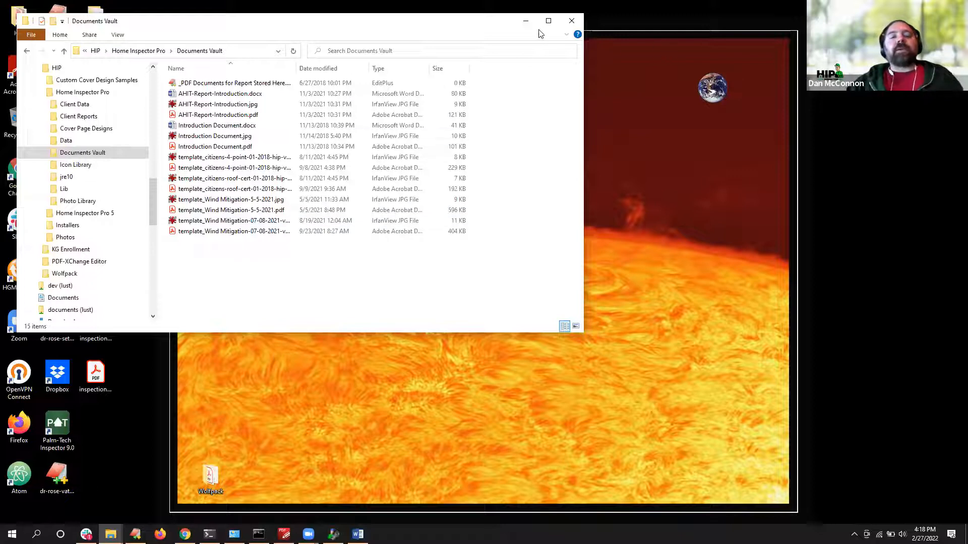
pyautogui.click(526, 21)
pyautogui.click(333, 533)
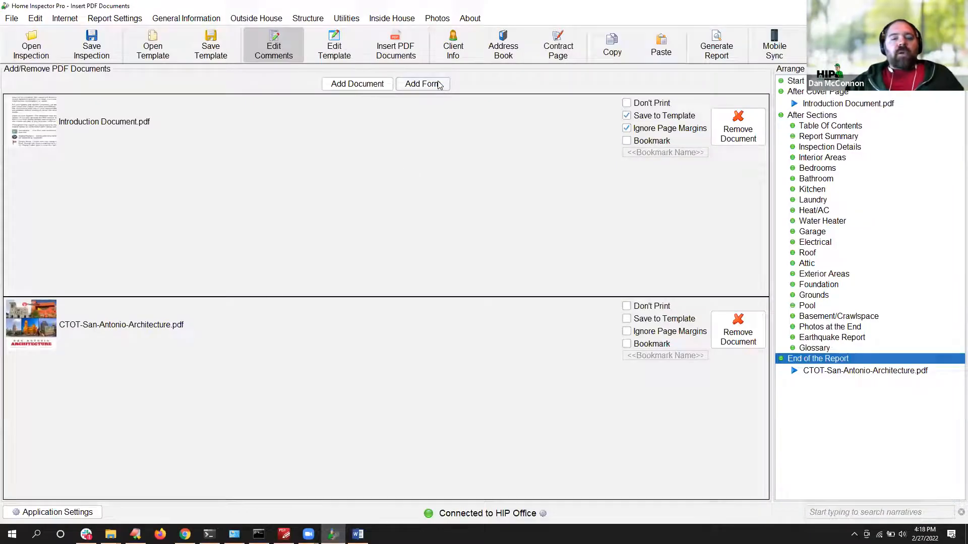
# Step: Add inspection-gen-info.pdf from the Desktop to the report as a form and open it for filling
pyautogui.click(437, 85)
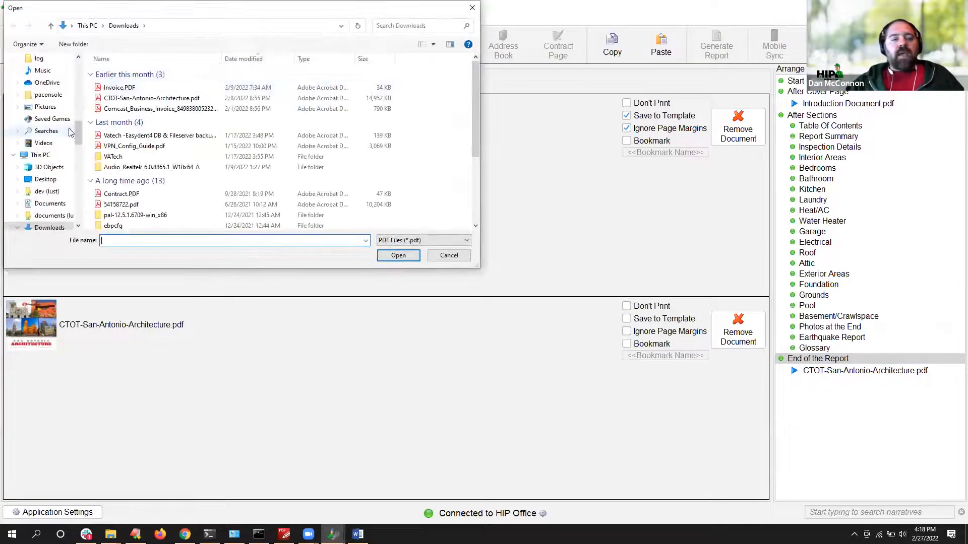
pyautogui.moveTo(78, 139); pyautogui.dragTo(93, 69)
pyautogui.click(43, 78)
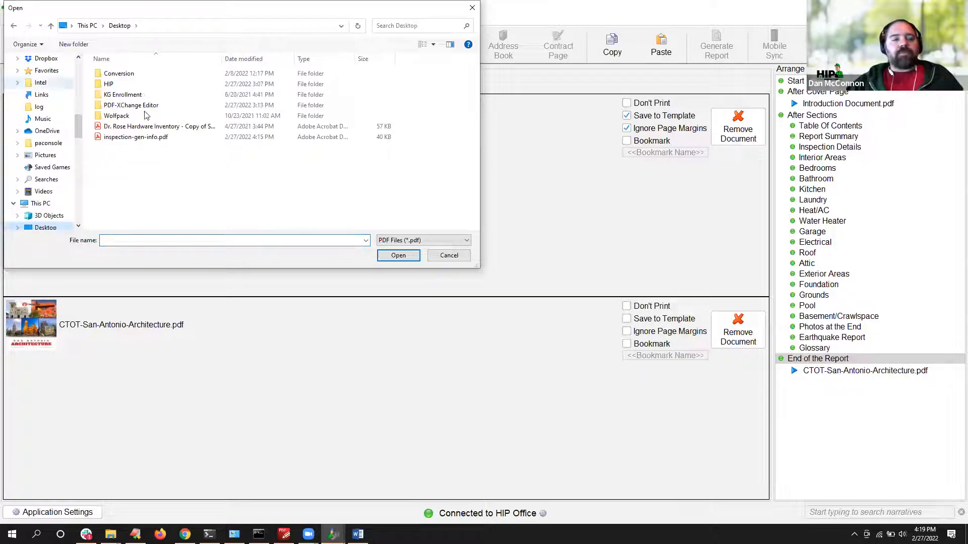
pyautogui.click(138, 141)
pyautogui.doubleClick(138, 143)
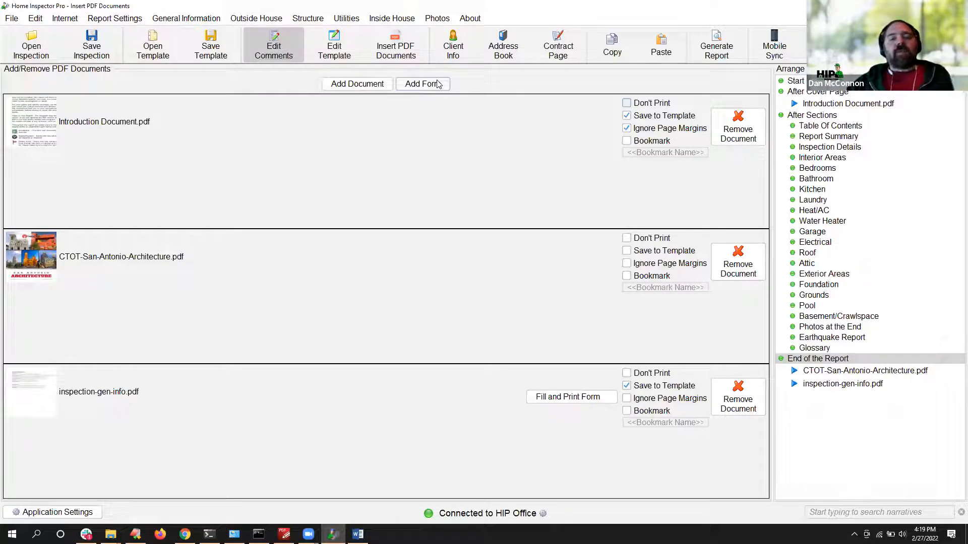
pyautogui.click(569, 398)
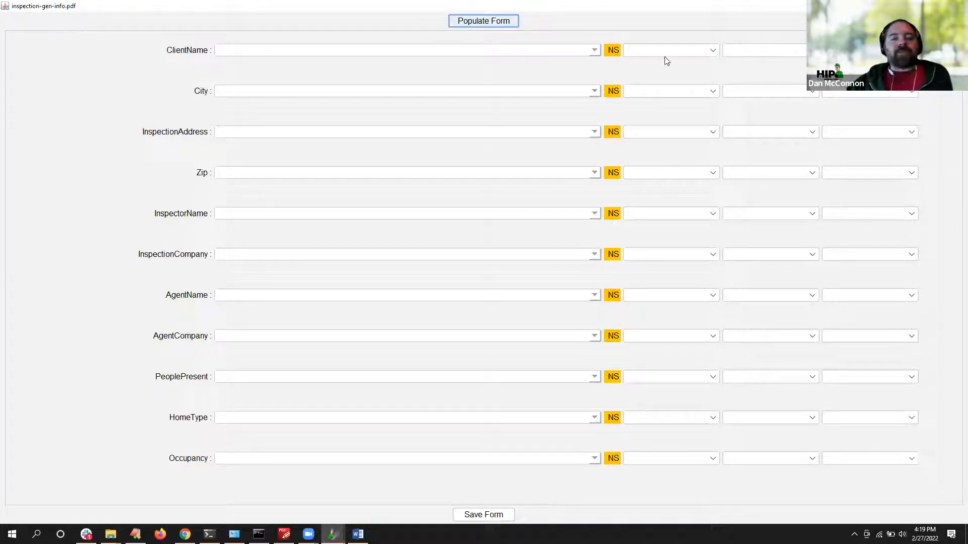
# Step: Try linking the ClientName field to Attendance in the Inspection Details section, and clear both selections
pyautogui.click(694, 50)
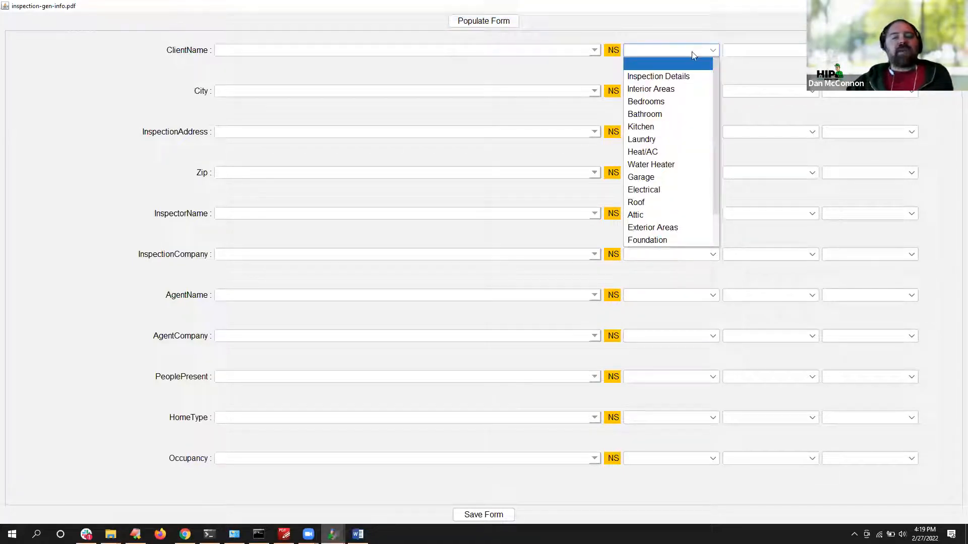
pyautogui.click(664, 76)
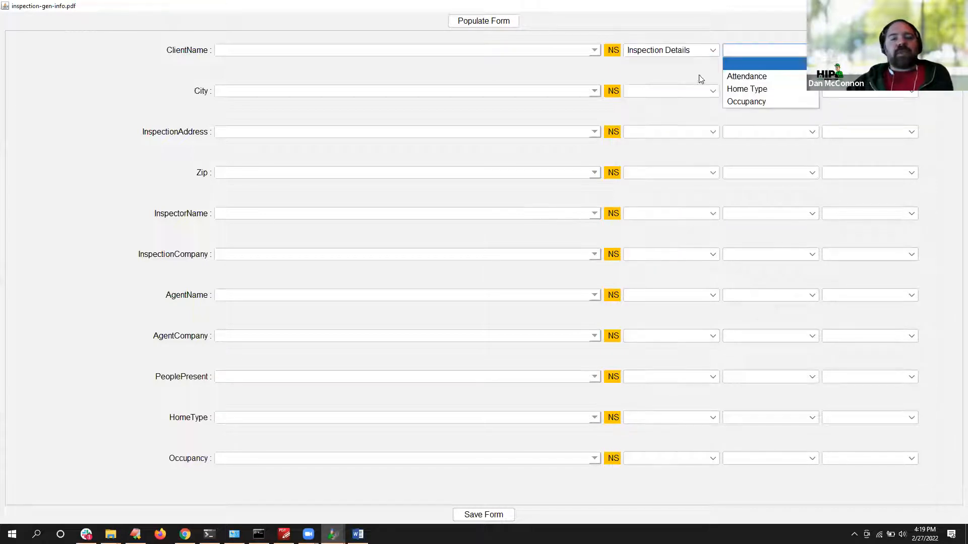
pyautogui.click(749, 76)
pyautogui.click(665, 52)
pyautogui.click(666, 62)
pyautogui.click(737, 52)
pyautogui.click(737, 64)
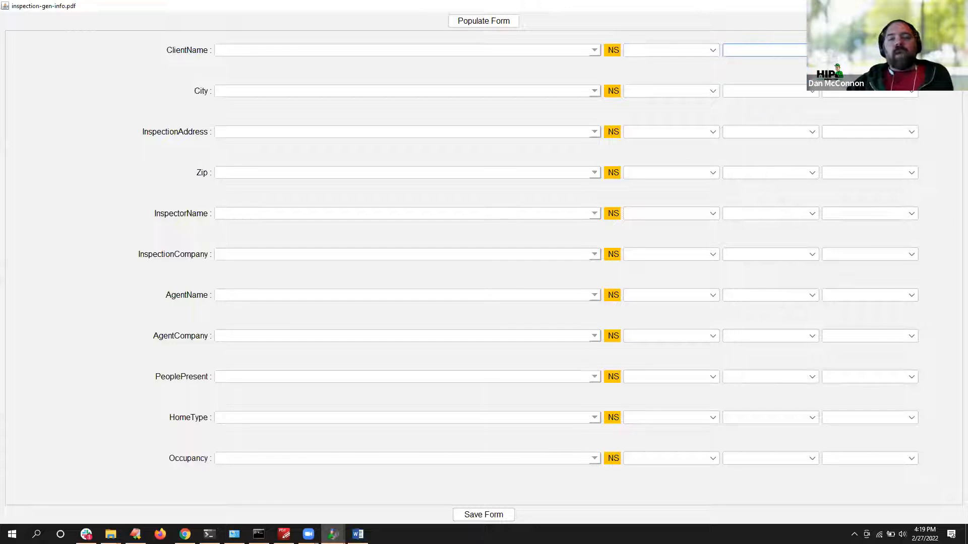
# Step: Fill the form's ClientName field with the $ClientName1 variable
pyautogui.click(870, 50)
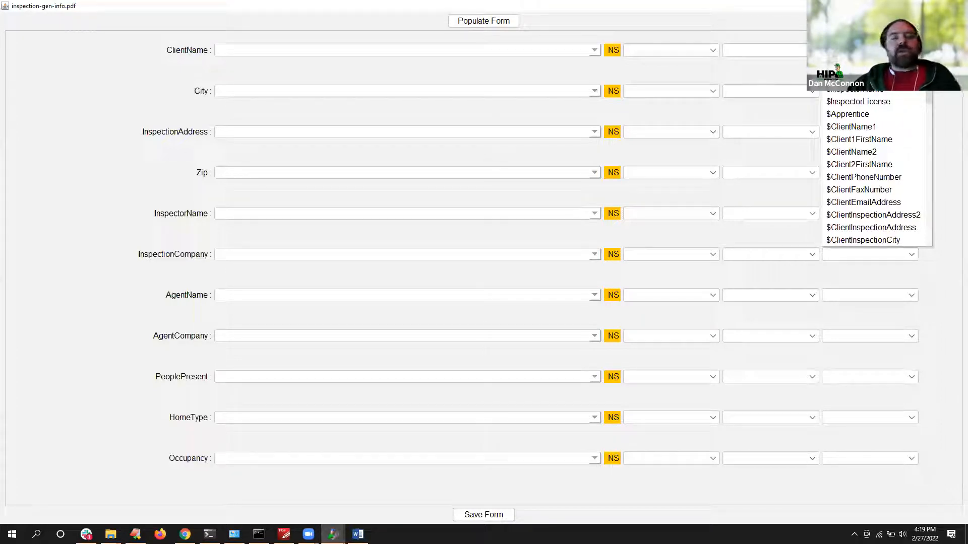
pyautogui.click(893, 128)
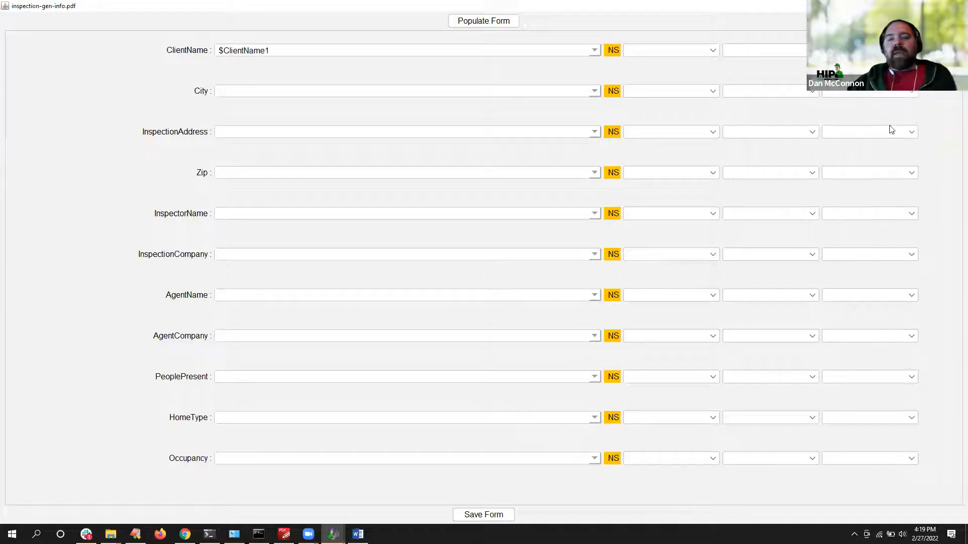
# Step: Assign the $InspectorCity variable to the City field and $InspectorAddress to the InspectionAddress field
pyautogui.click(857, 94)
pyautogui.scroll(-5, 871, 284)
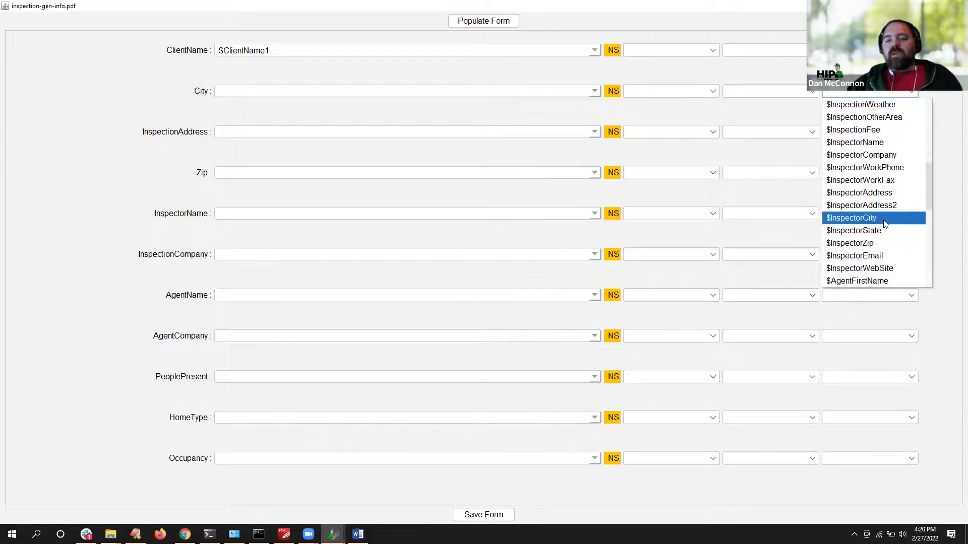
pyautogui.click(885, 220)
pyautogui.click(850, 135)
pyautogui.scroll(-3, 867, 257)
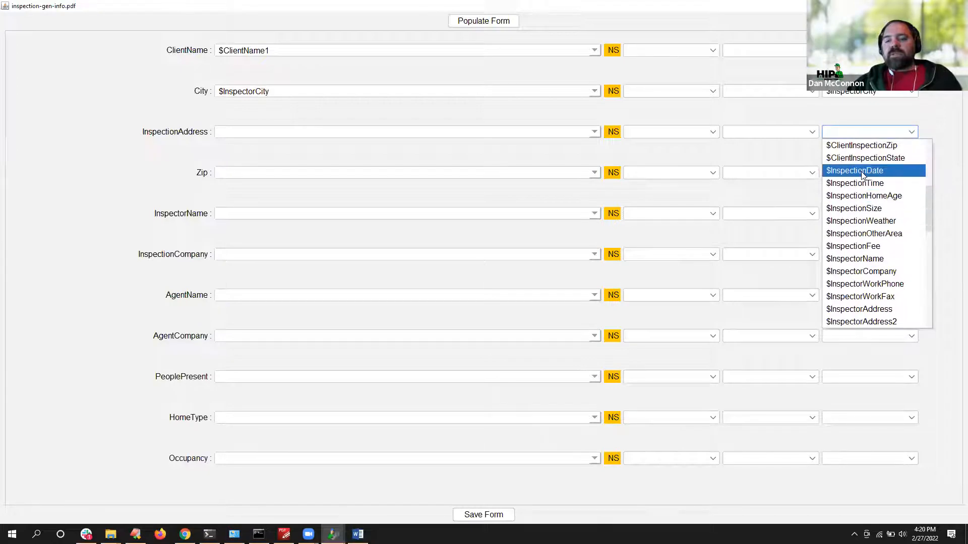
pyautogui.scroll(-1, 879, 211)
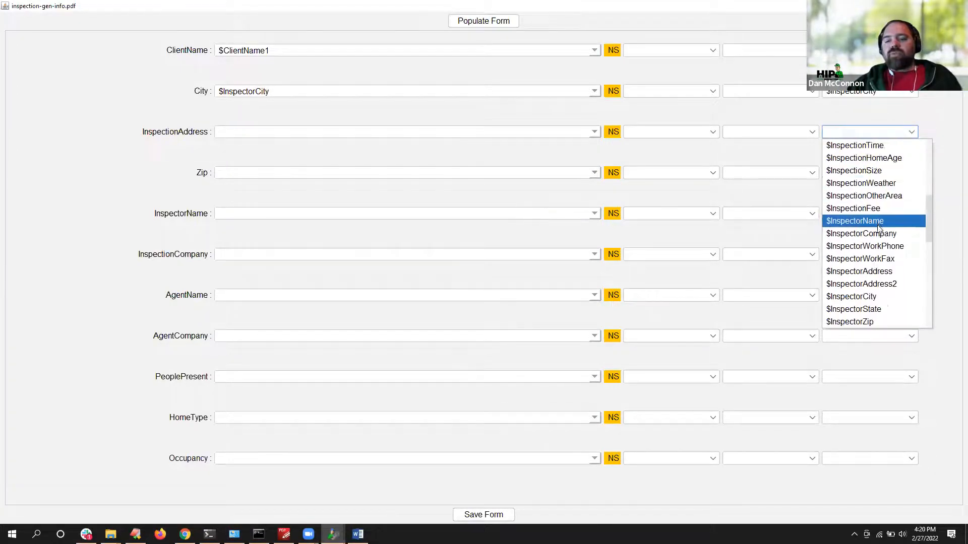
pyautogui.click(873, 272)
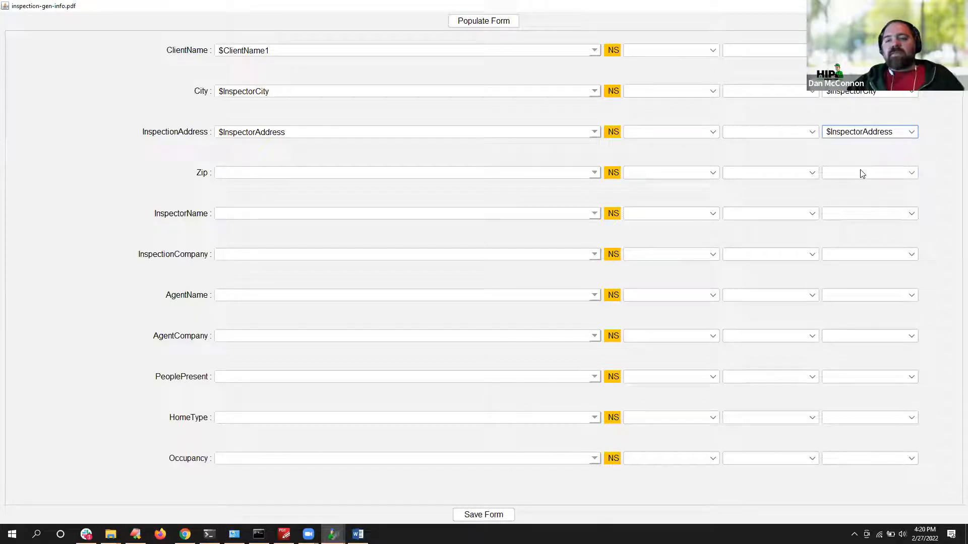
pyautogui.click(864, 133)
pyautogui.click(864, 133)
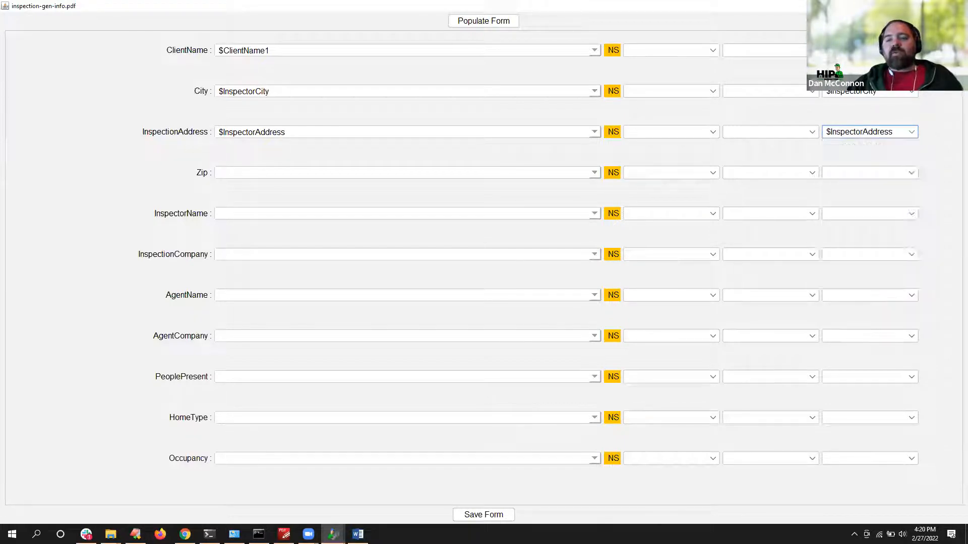
# Step: Change the City field's variable to $ClientInspectionAddress and the InspectionAddress field's variable to $ClientInspectionCity
pyautogui.click(870, 94)
pyautogui.scroll(-5, 860, 261)
pyautogui.scroll(-3, 860, 260)
pyautogui.scroll(1, 867, 270)
pyautogui.scroll(-1, 872, 277)
pyautogui.scroll(8, 865, 260)
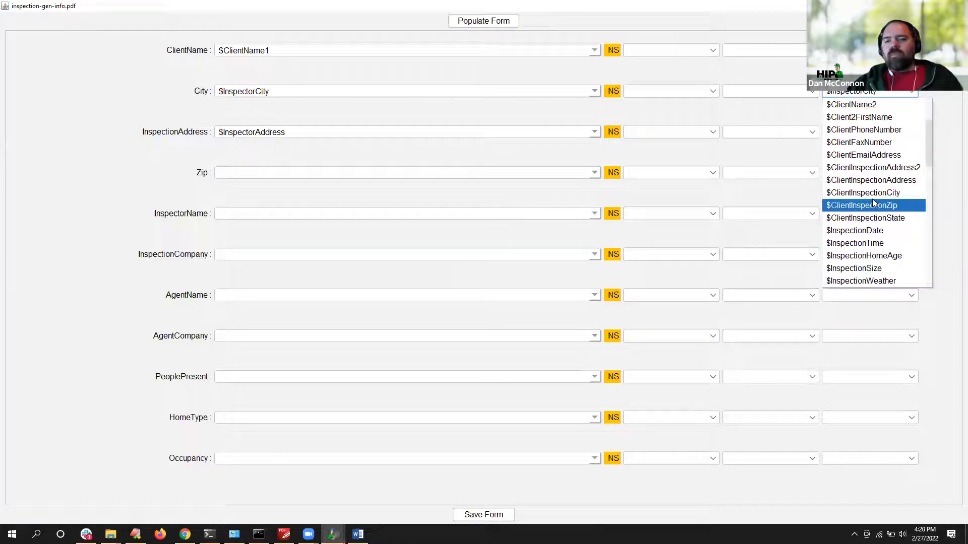
pyautogui.click(871, 180)
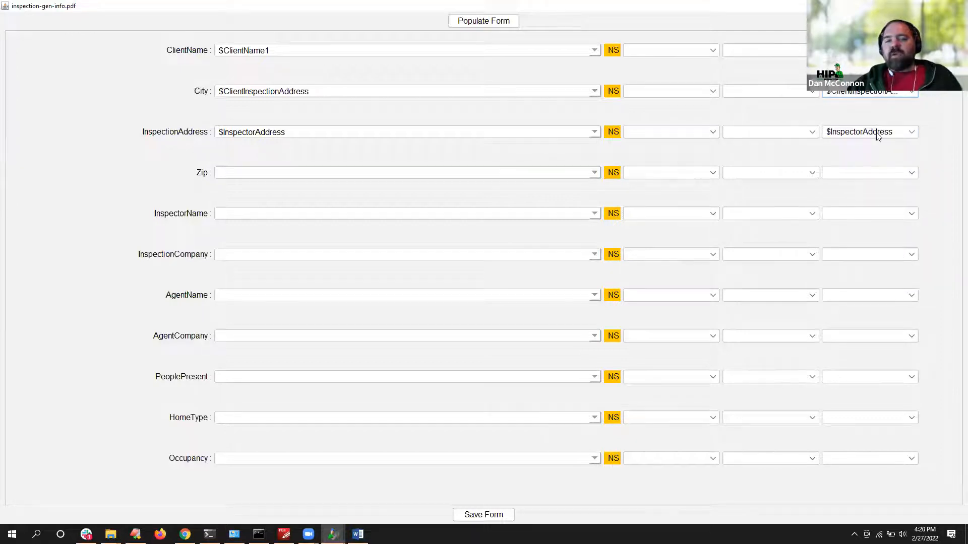
pyautogui.click(878, 132)
pyautogui.scroll(6, 869, 253)
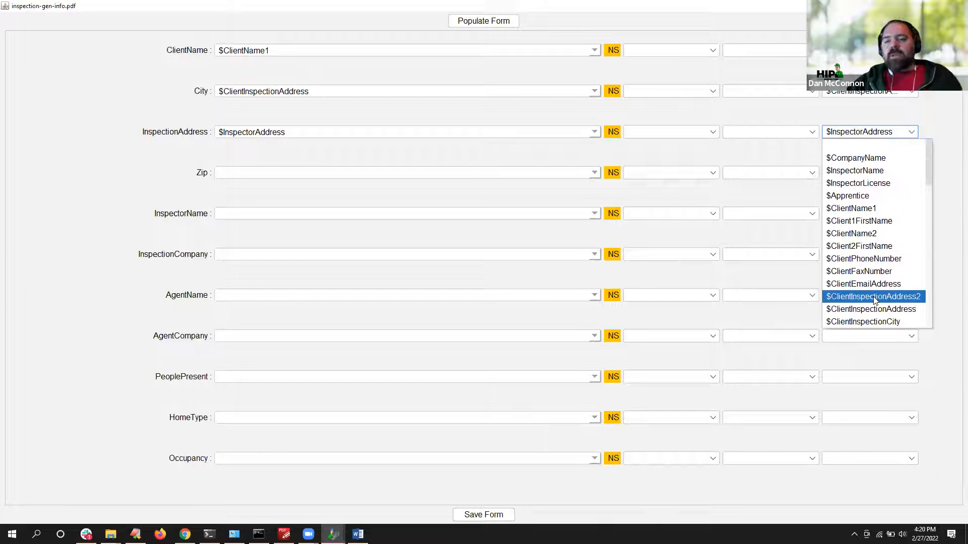
pyautogui.scroll(-2, 878, 285)
pyautogui.click(884, 245)
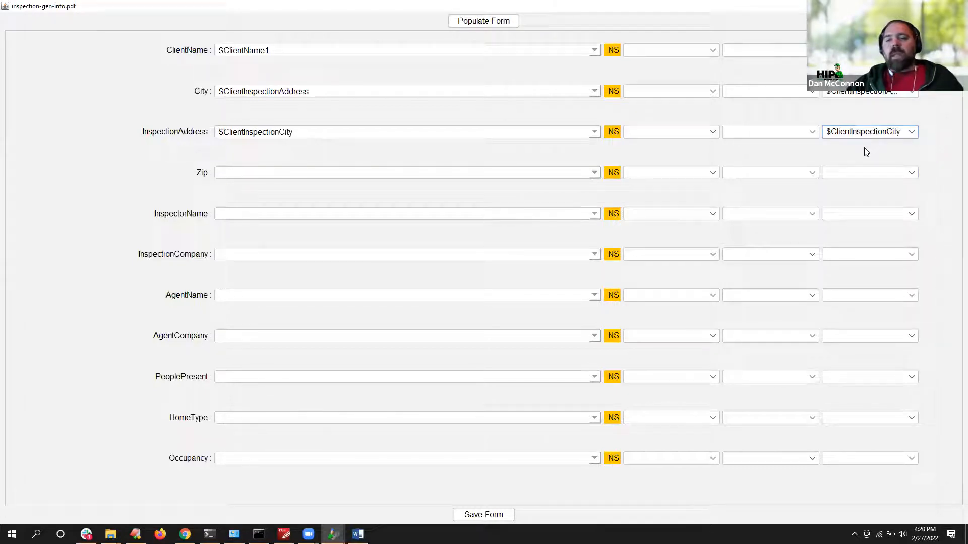
# Step: Assign the $ClientInspectionZip variable to the form's Zip field
pyautogui.click(841, 175)
pyautogui.scroll(-2, 850, 313)
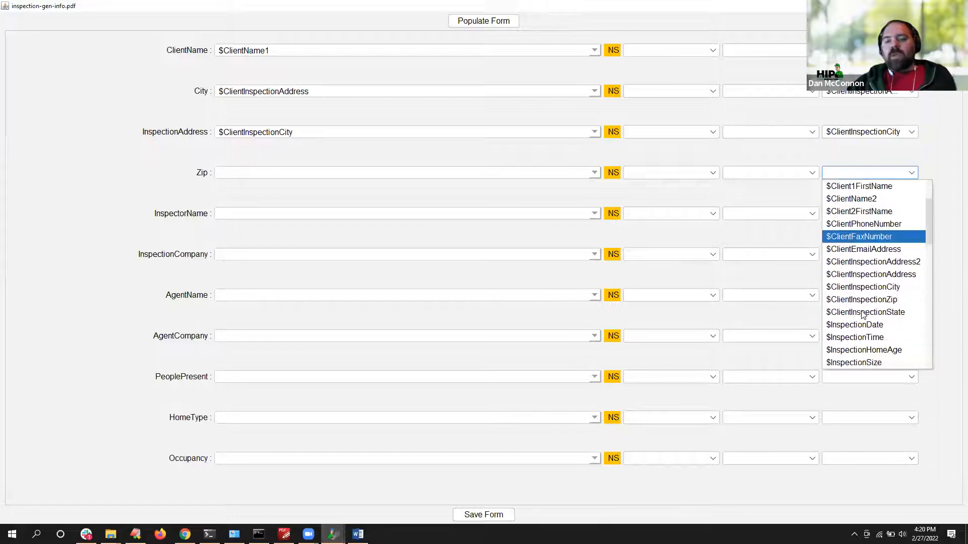
pyautogui.click(892, 304)
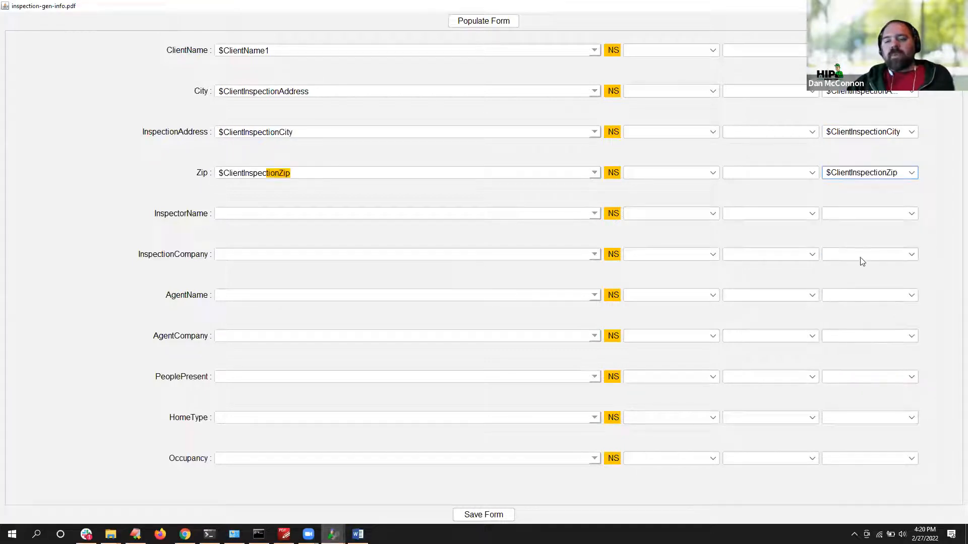
# Step: Assign $InspectorName to the InspectorName field and $CompanyName to the InspectionCompany field
pyautogui.click(850, 214)
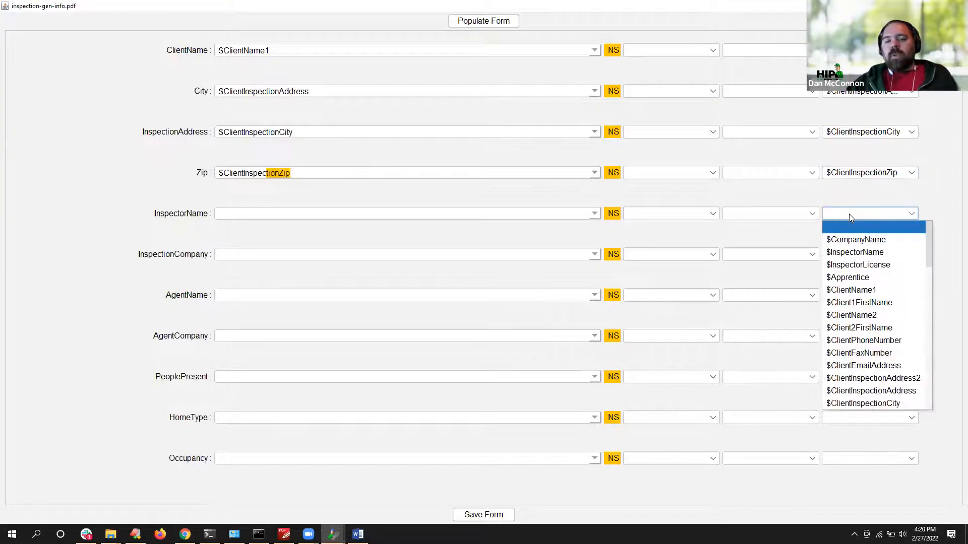
pyautogui.click(860, 252)
pyautogui.click(859, 255)
pyautogui.click(863, 281)
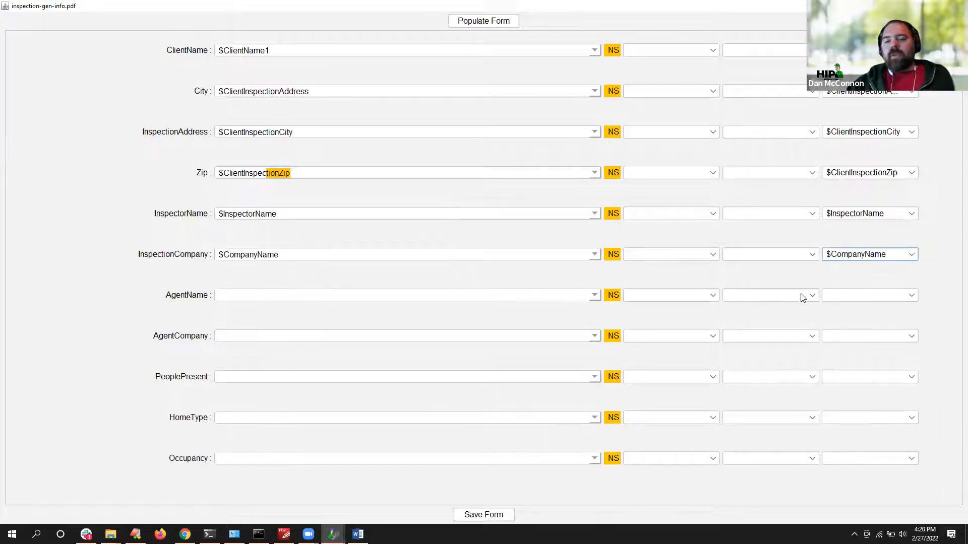
# Step: Assign $AgentName to the AgentName field and $AgentCompany to the AgentCompany field
pyautogui.click(829, 297)
pyautogui.scroll(-10, 877, 350)
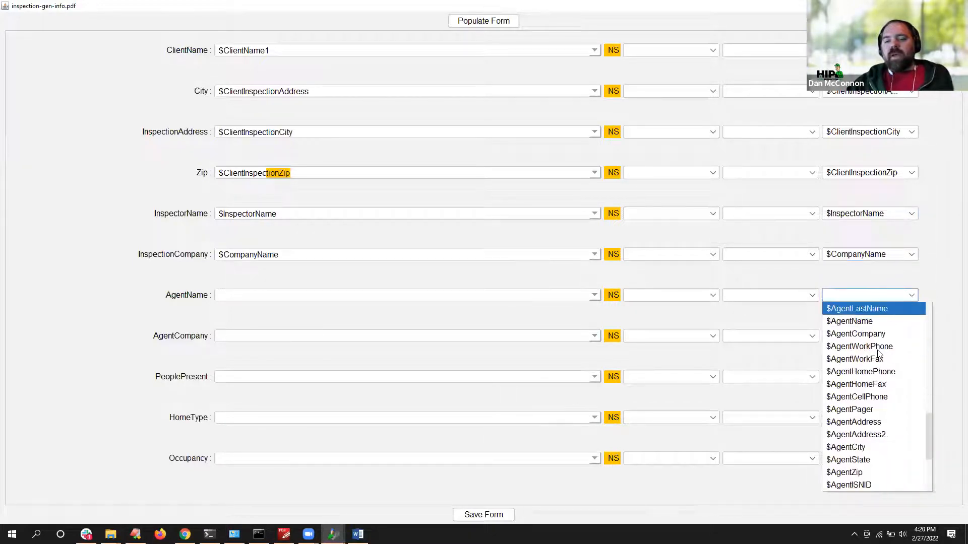
pyautogui.scroll(1, 880, 348)
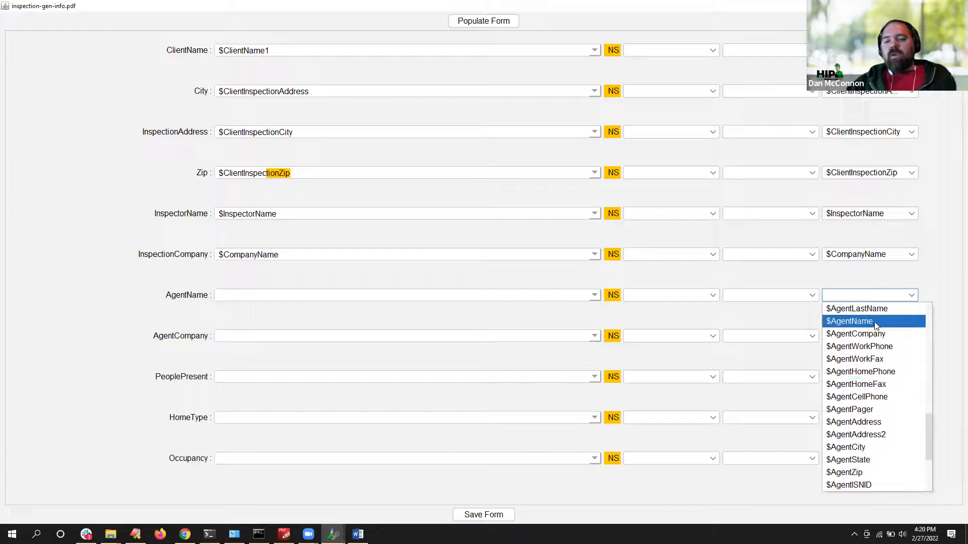
pyautogui.click(861, 321)
pyautogui.click(849, 342)
pyautogui.scroll(-1, 857, 350)
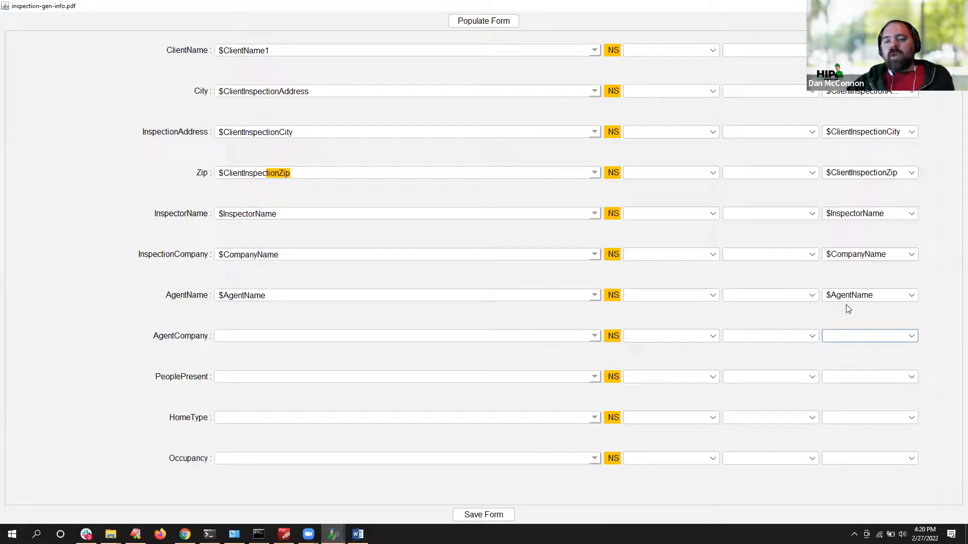
pyautogui.click(864, 336)
pyautogui.scroll(-9, 867, 237)
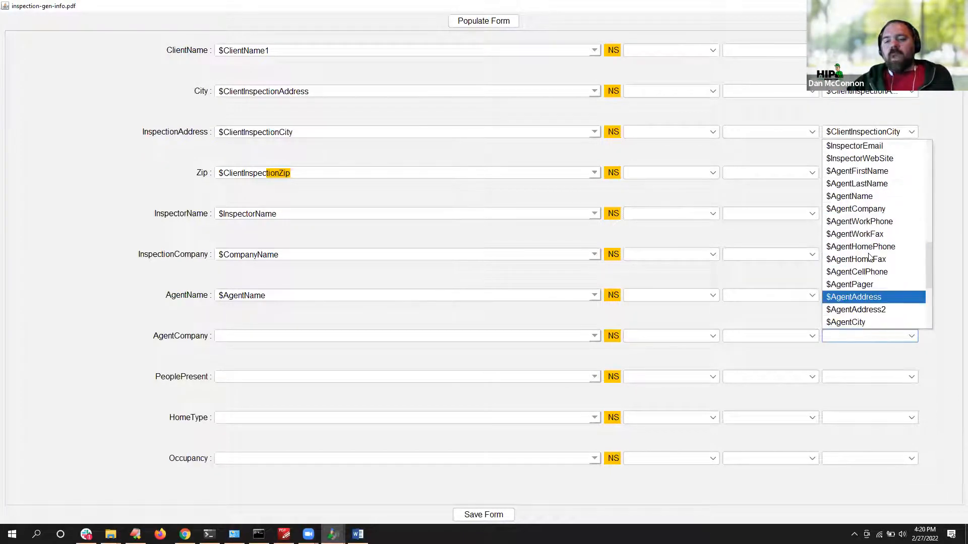
pyautogui.scroll(1, 869, 232)
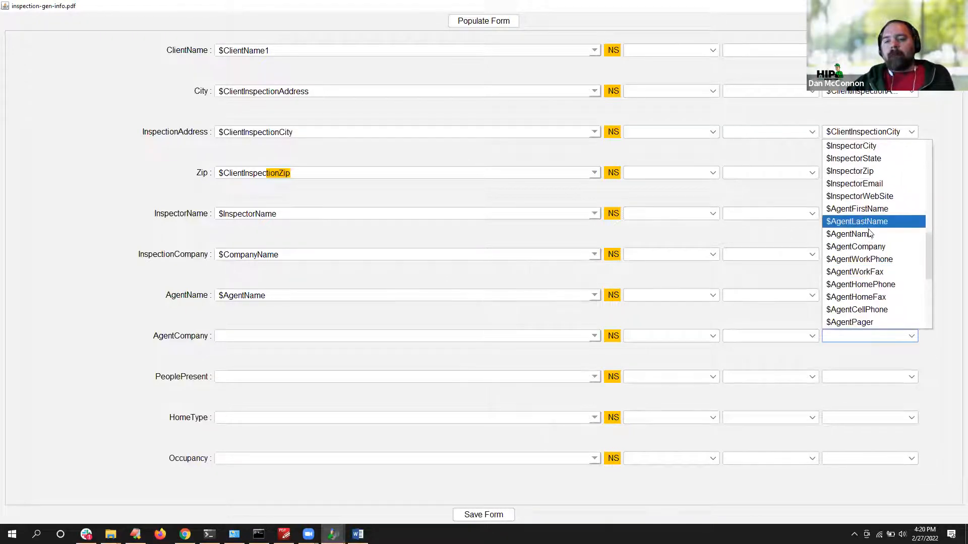
pyautogui.click(873, 246)
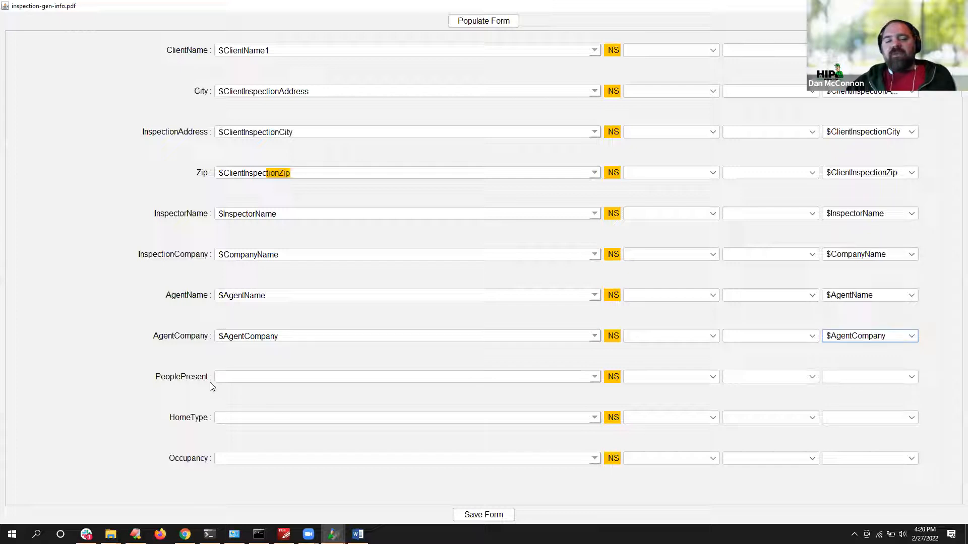
pyautogui.moveTo(249, 252)
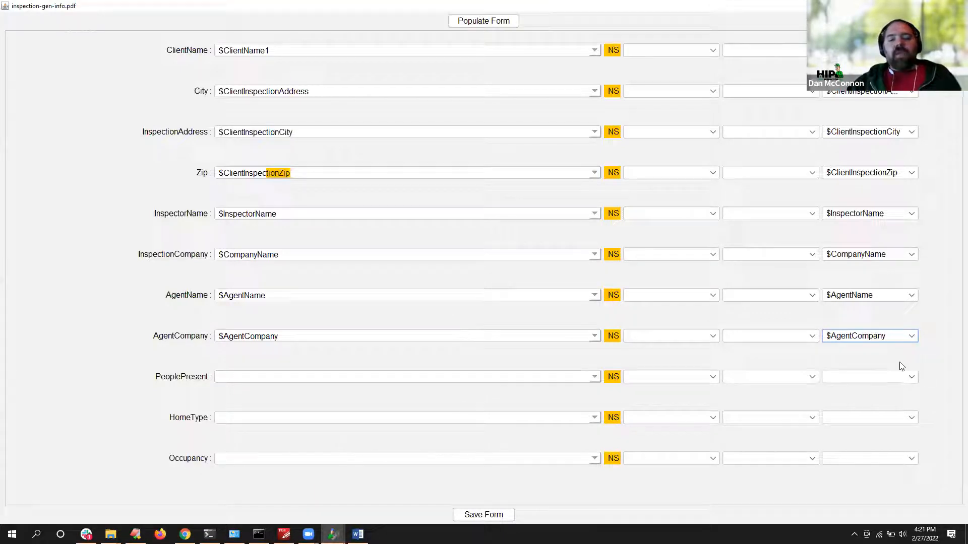
# Step: Map the PeoplePresent field to Attendance and the HomeType field to Home Type, both from the Inspection Details section
pyautogui.click(660, 379)
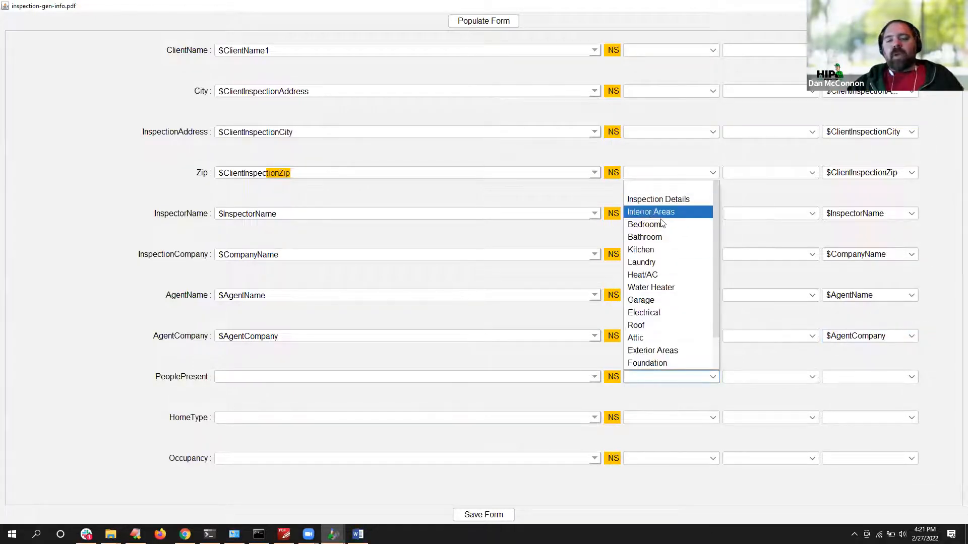
pyautogui.click(655, 200)
pyautogui.click(752, 378)
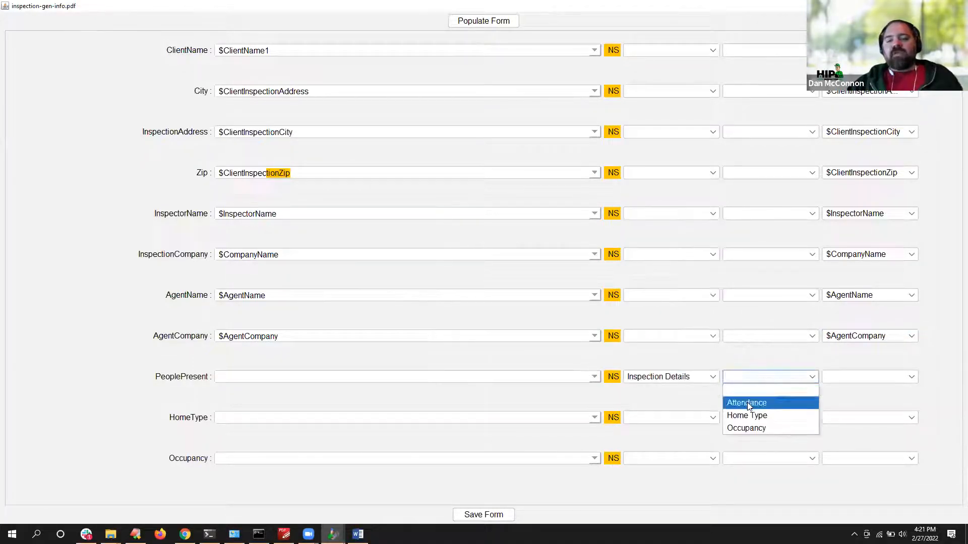
pyautogui.click(747, 403)
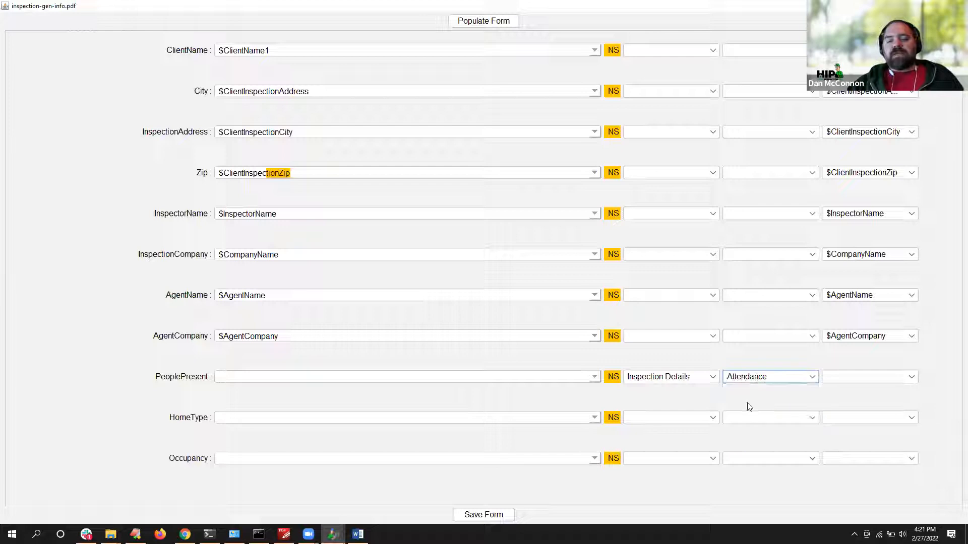
pyautogui.click(668, 425)
pyautogui.click(670, 241)
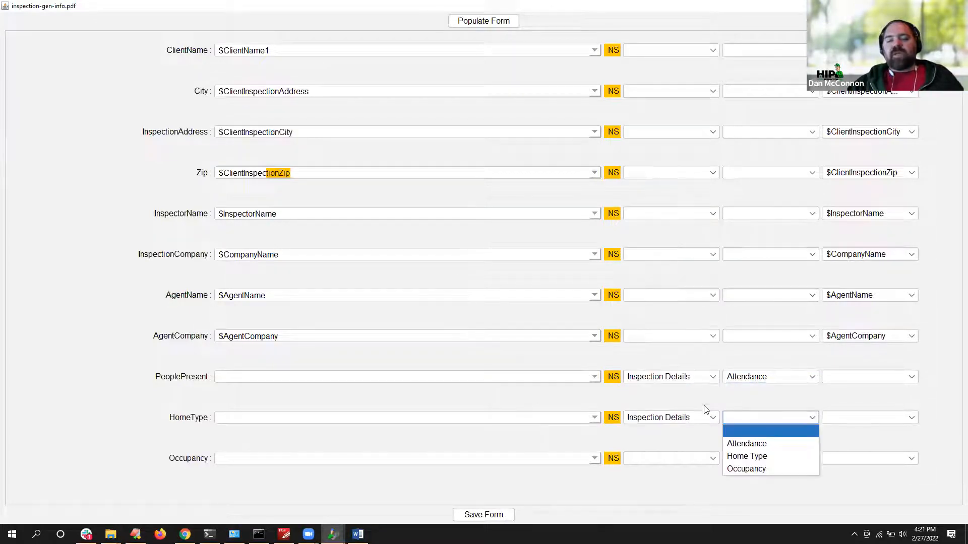
pyautogui.click(740, 456)
# Step: Map the Occupancy field to Occupancy in the Inspection Details section and save the form
pyautogui.click(672, 458)
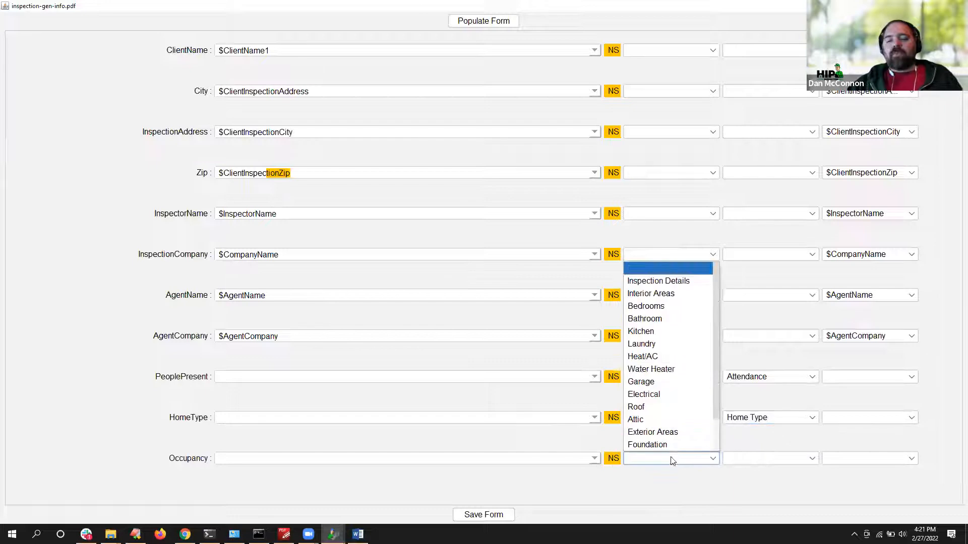
pyautogui.click(685, 285)
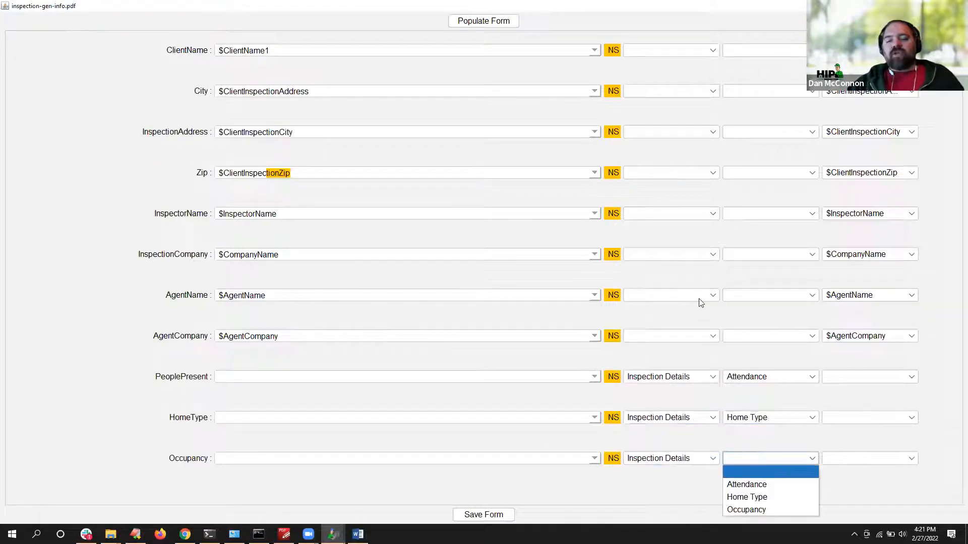
pyautogui.click(741, 510)
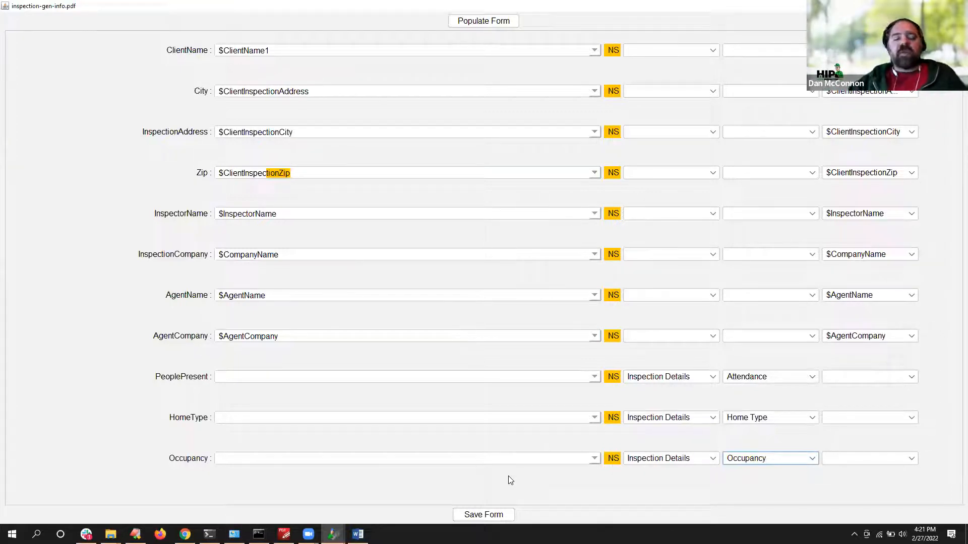
pyautogui.click(483, 514)
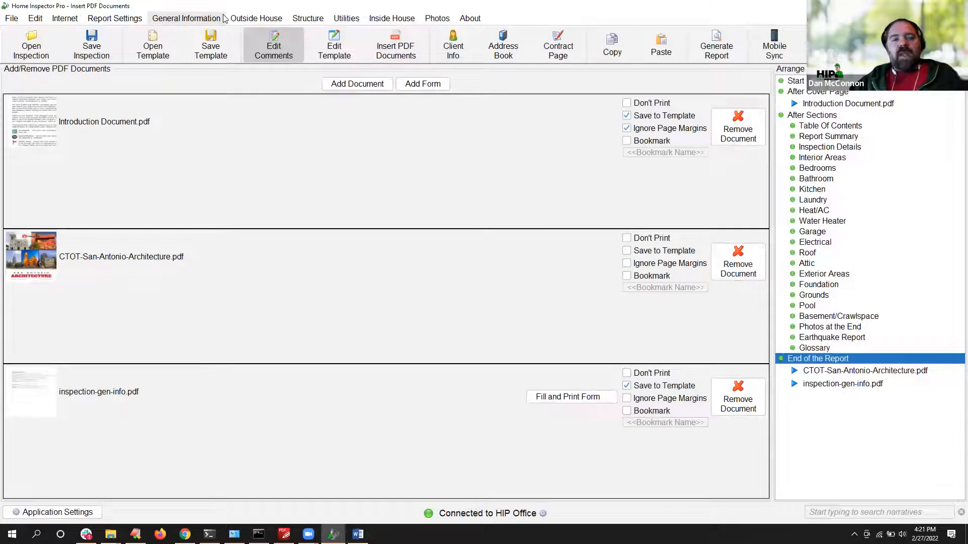
# Step: In the report's Inspection Details section, select "Client present" and "Buyer Agent present" for Attendance
pyautogui.click(184, 19)
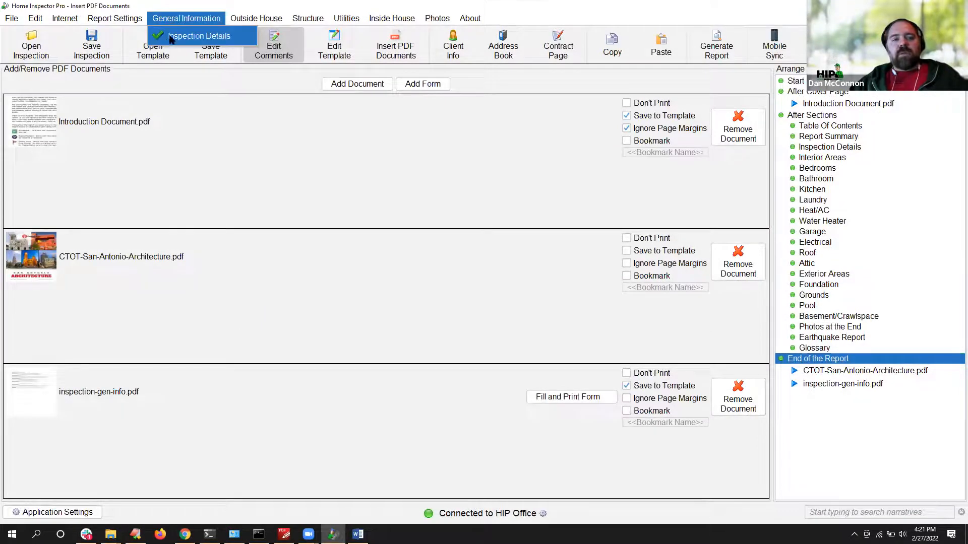
pyautogui.click(171, 38)
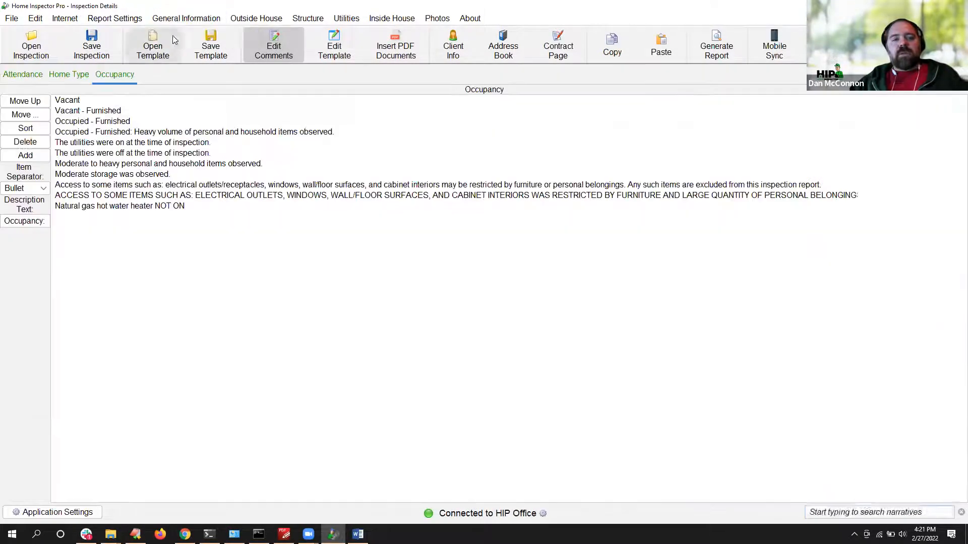
pyautogui.click(78, 122)
pyautogui.click(29, 75)
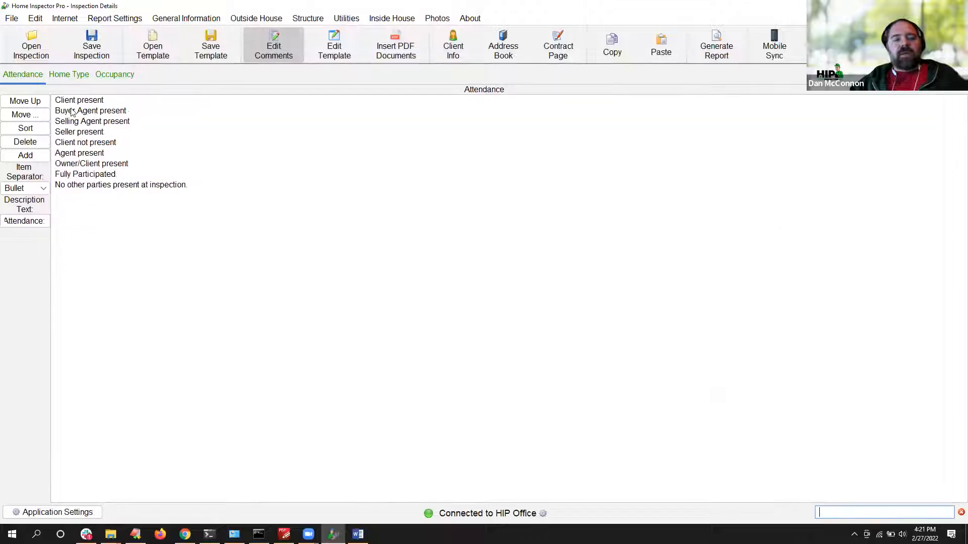
pyautogui.moveTo(84, 104); pyautogui.dragTo(92, 114)
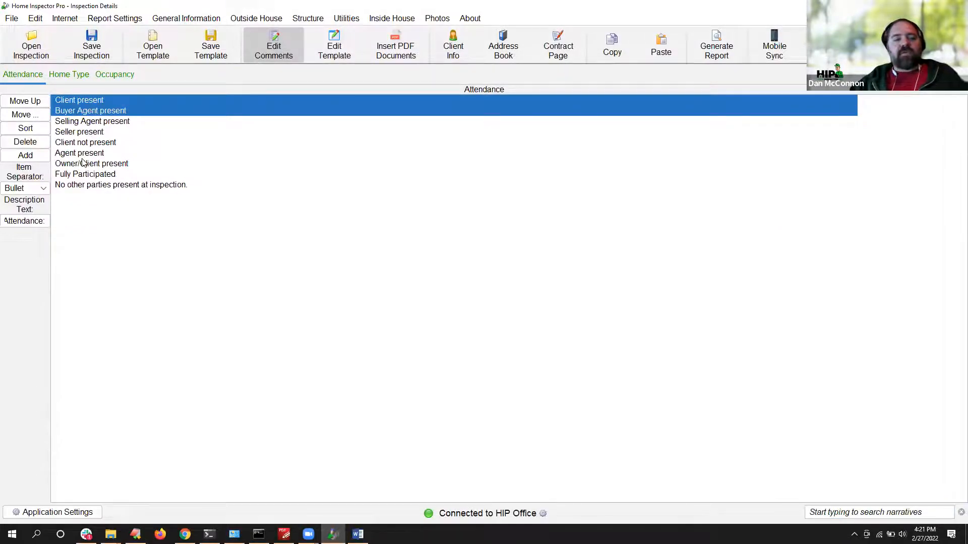
# Step: Select Attached, Single Family Home and Ranch Style for Home Type, and "Occupied - Furnished" for Occupancy
pyautogui.click(69, 74)
pyautogui.click(73, 101)
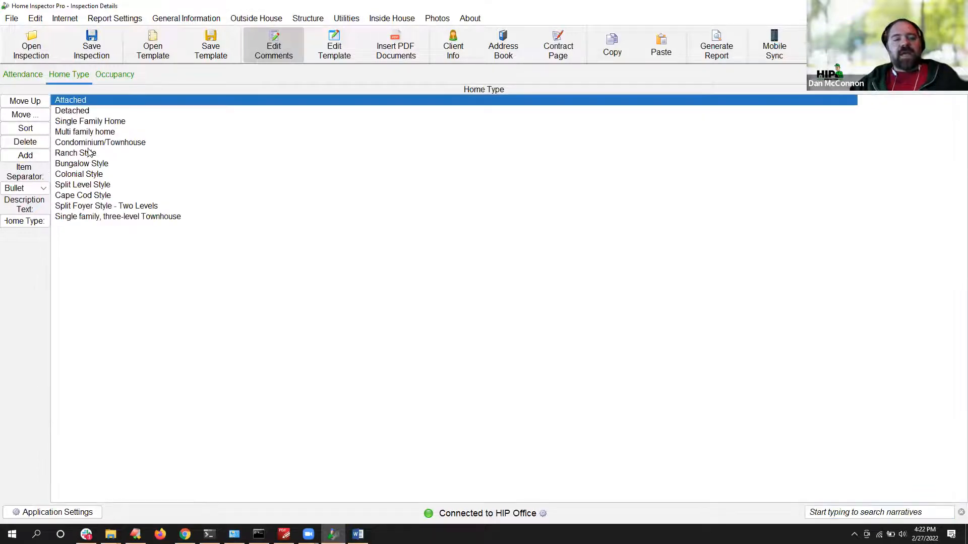
pyautogui.click(96, 115)
pyautogui.click(96, 113)
pyautogui.click(96, 123)
pyautogui.click(96, 123)
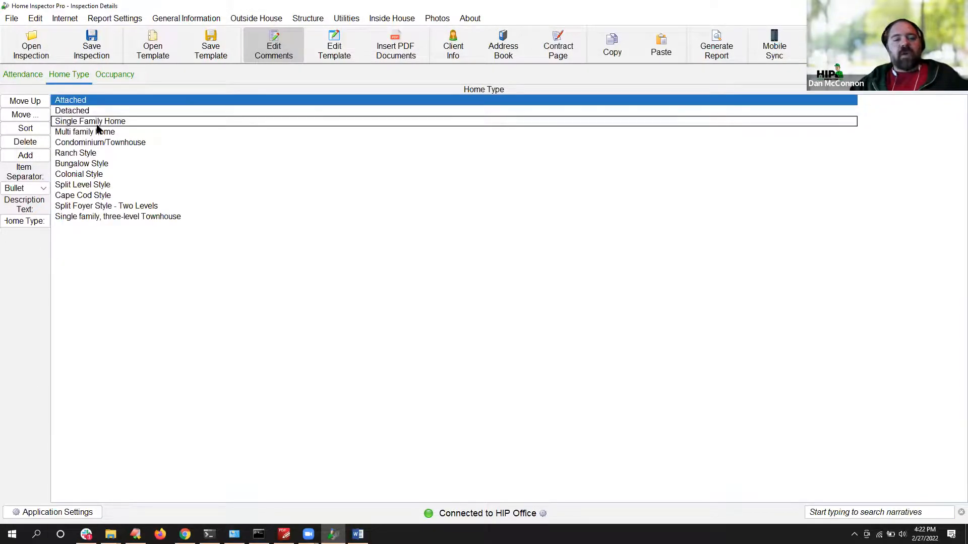
pyautogui.click(95, 122)
pyautogui.click(92, 154)
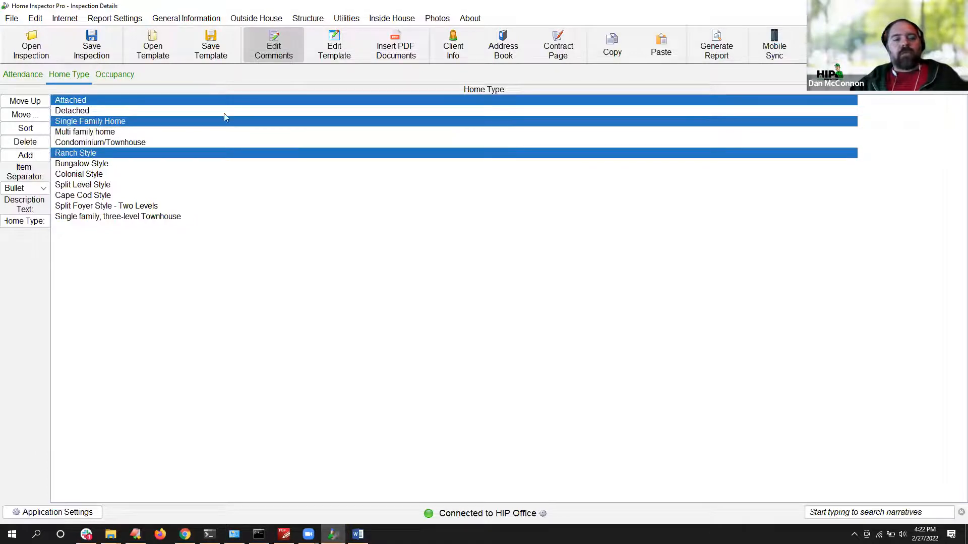
pyautogui.click(118, 78)
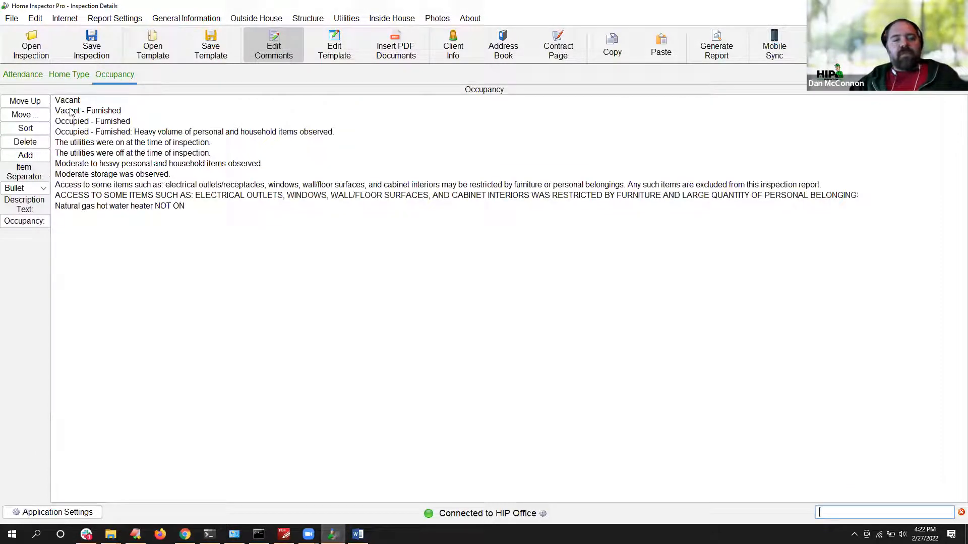
pyautogui.click(75, 123)
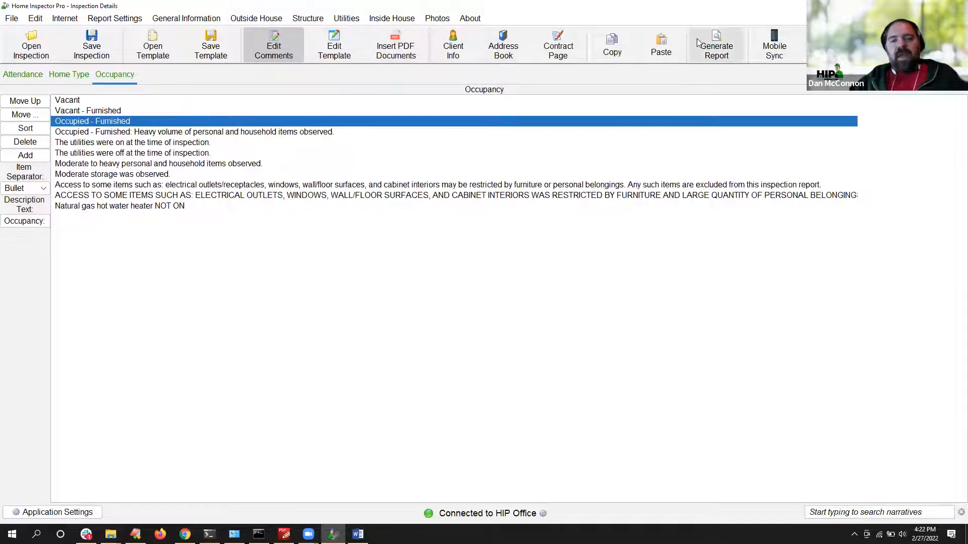
# Step: Generate the report with only the sections that have comments, ratings or photos, saving it as form-test in Client Reports
pyautogui.click(715, 40)
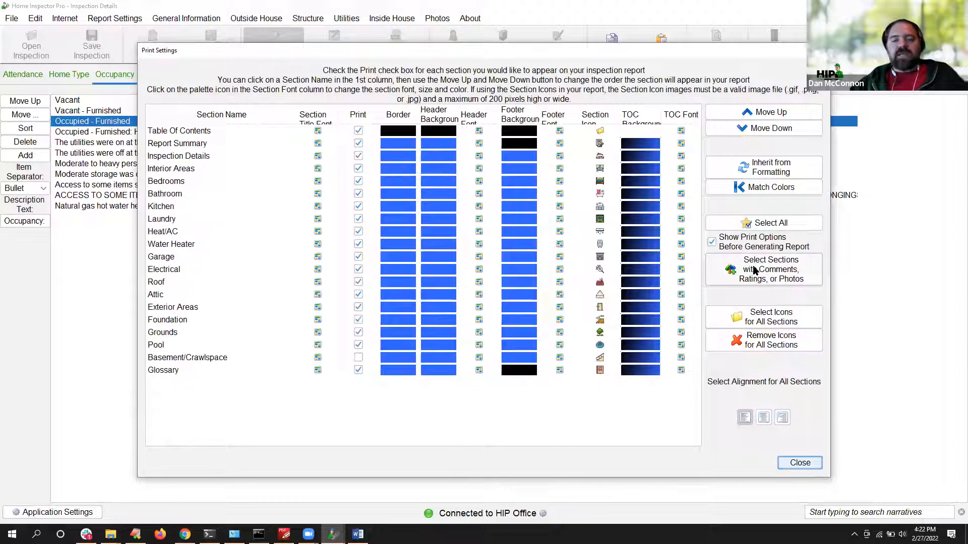
pyautogui.click(755, 270)
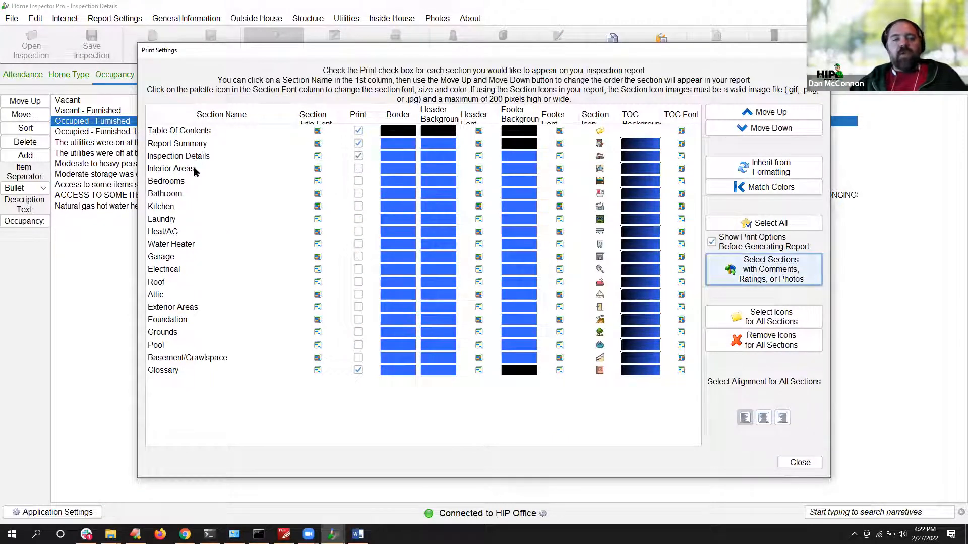
pyautogui.click(359, 155)
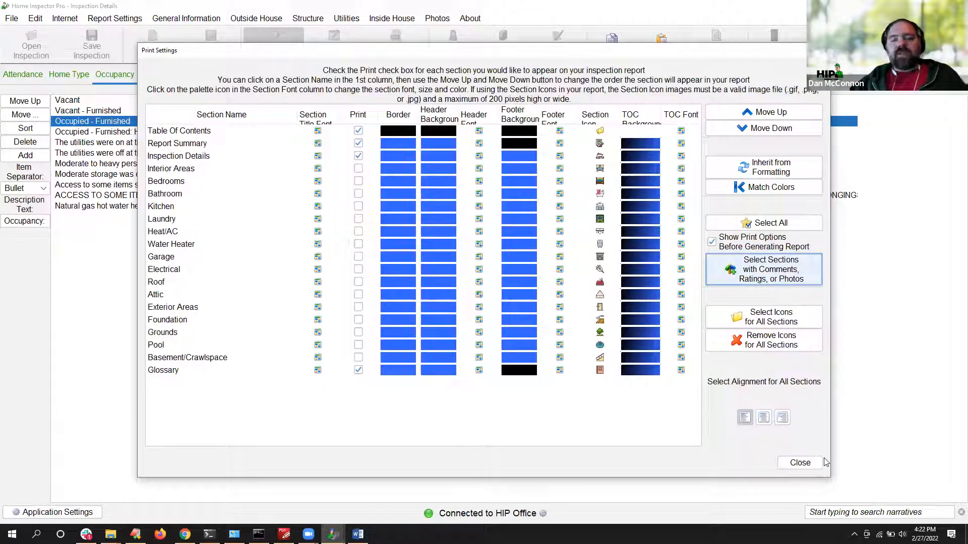
pyautogui.click(797, 459)
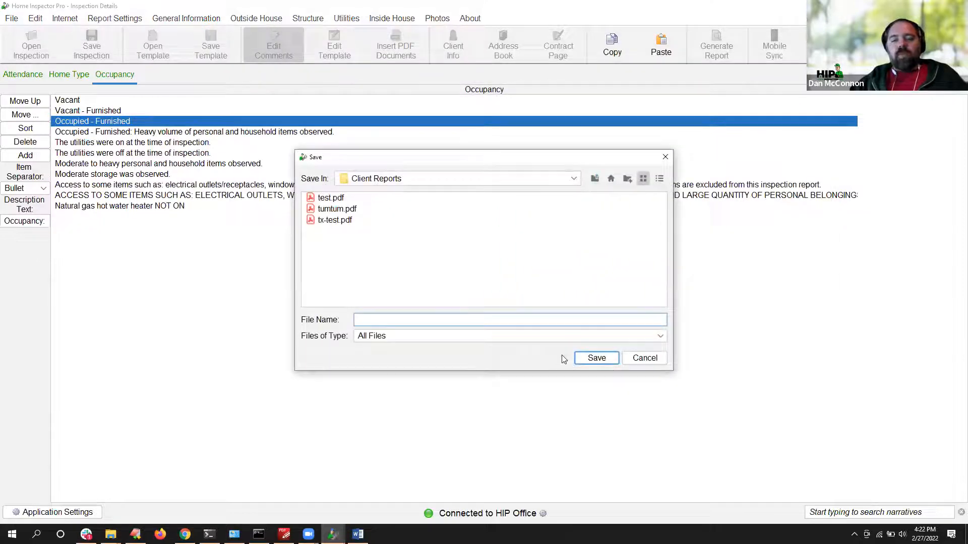
pyautogui.write('form-test')
pyautogui.press('Return')
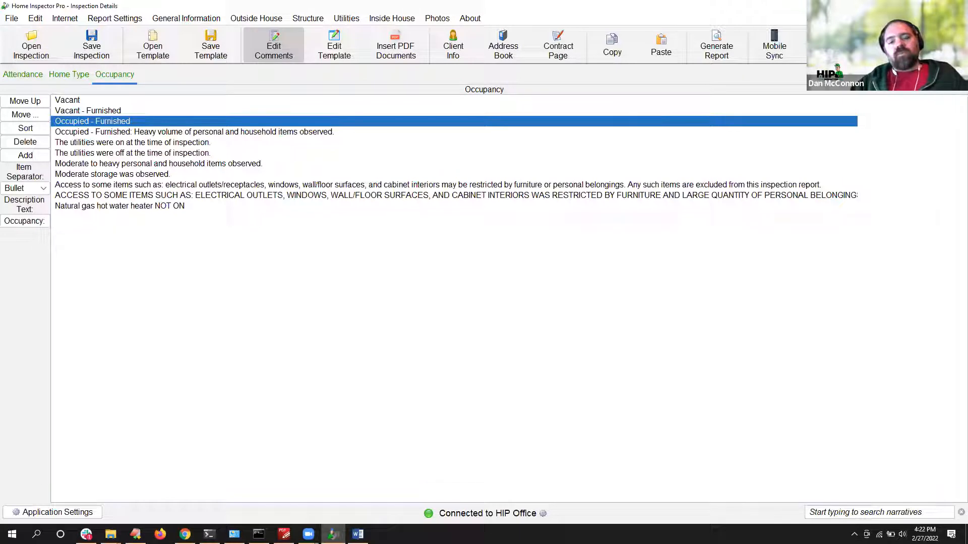
# Step: Kill the Adobe Acrobat DC process (Acrobat.exe) in Process Explorer and close Process Explorer
pyautogui.rightClick(552, 534)
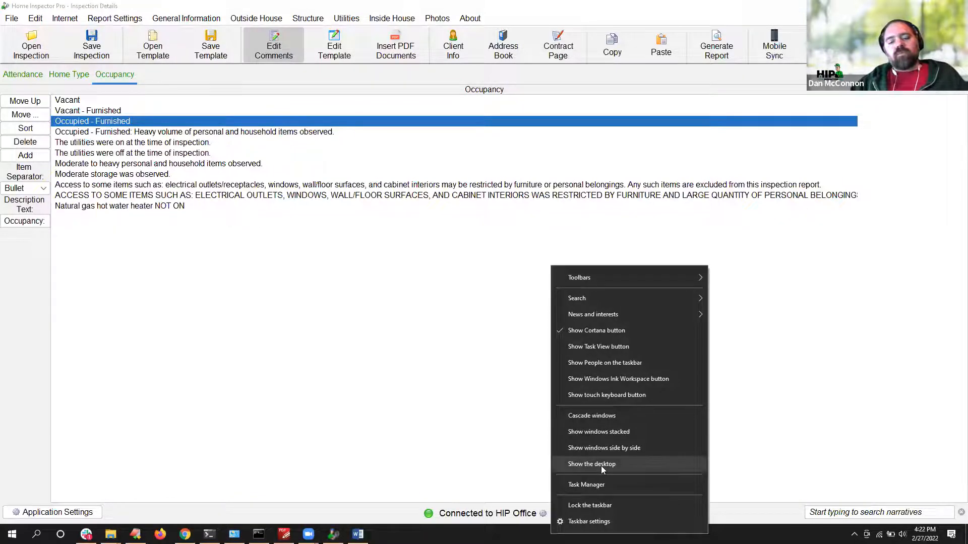
pyautogui.click(592, 485)
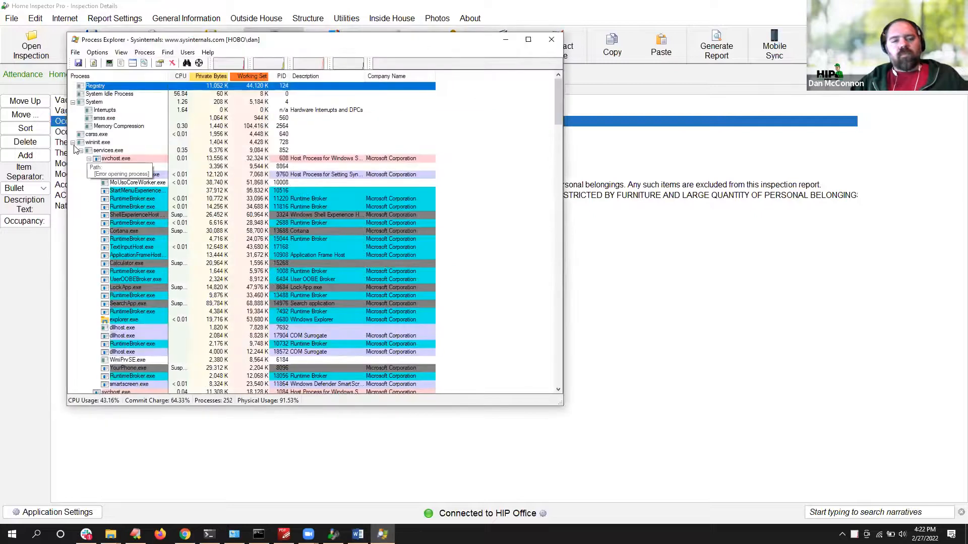
pyautogui.scroll(-15, 132, 287)
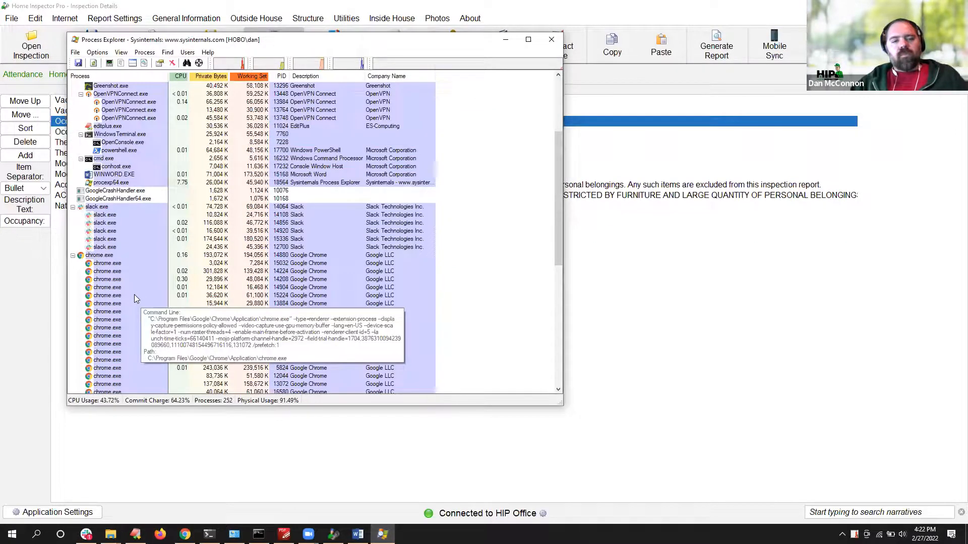
pyautogui.scroll(-11, 134, 295)
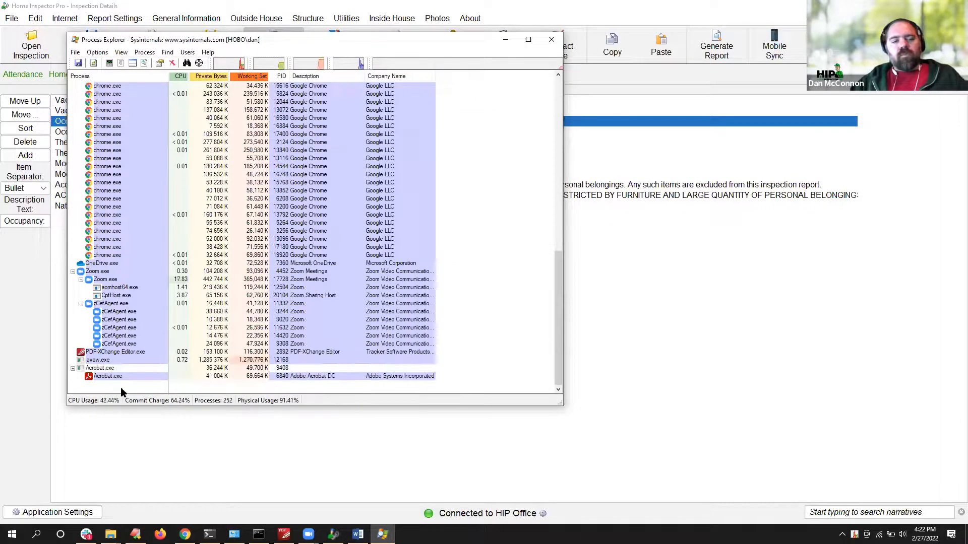
pyautogui.rightClick(120, 378)
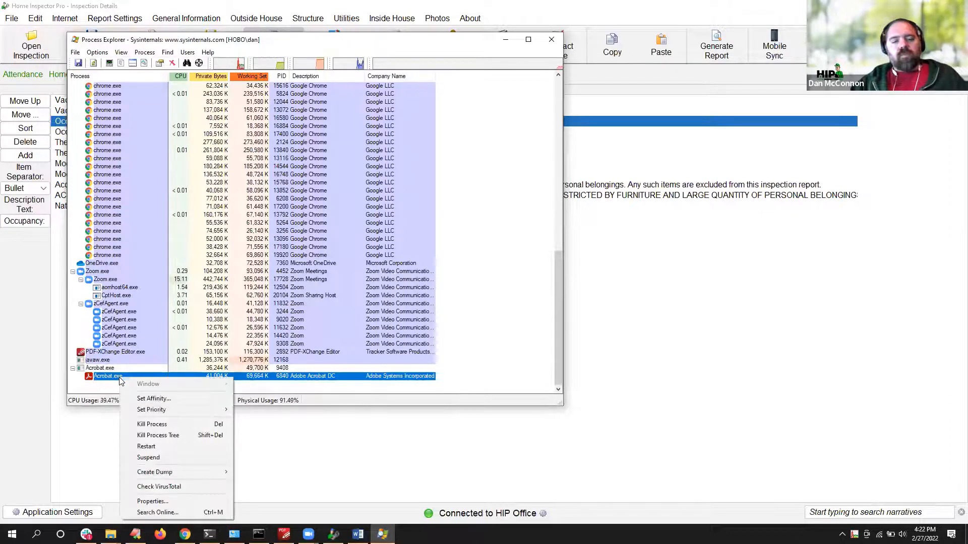
pyautogui.click(150, 425)
pyautogui.click(494, 300)
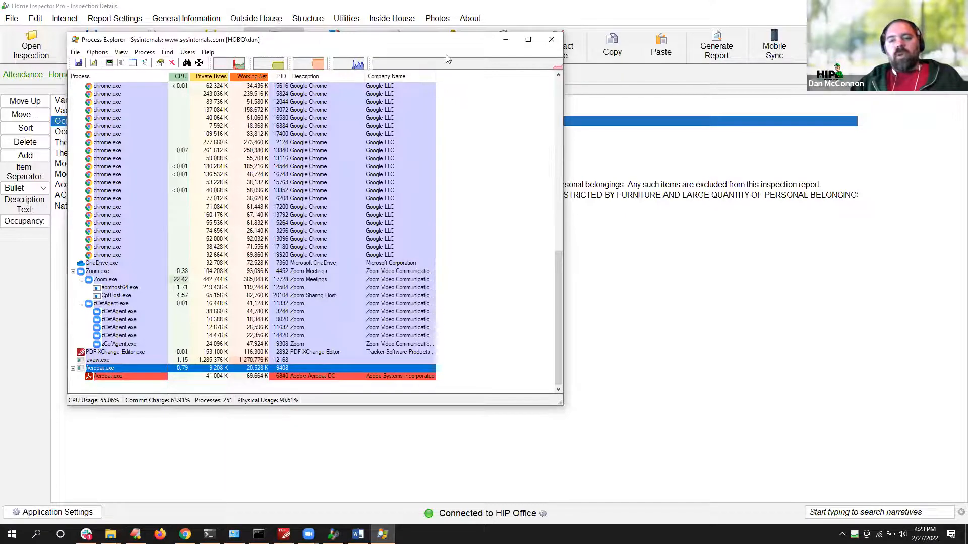
pyautogui.click(552, 39)
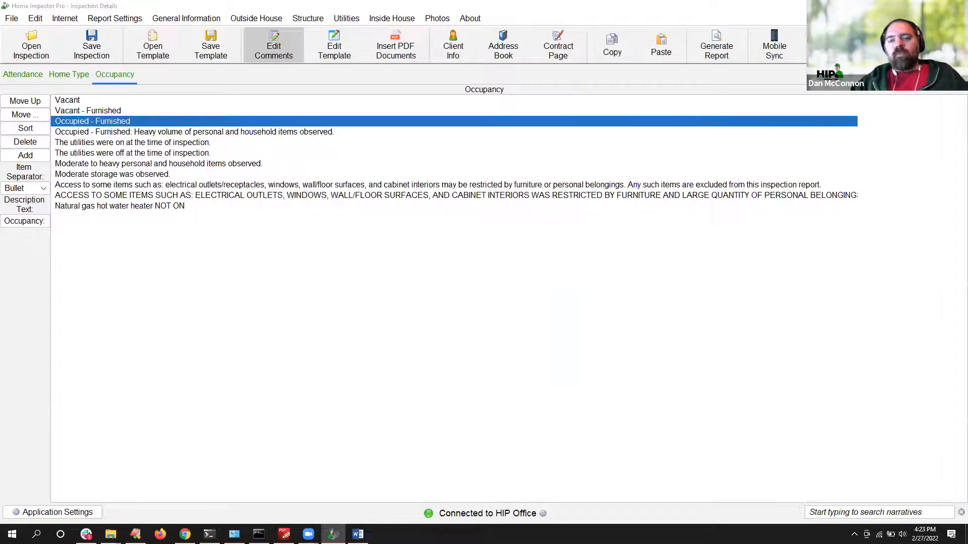
# Step: Open Adobe Acrobat Reader DC and disable Protected Mode at startup and Enhanced Security in its enhanced security preferences
pyautogui.press('super+d')
pyautogui.doubleClick(19, 69)
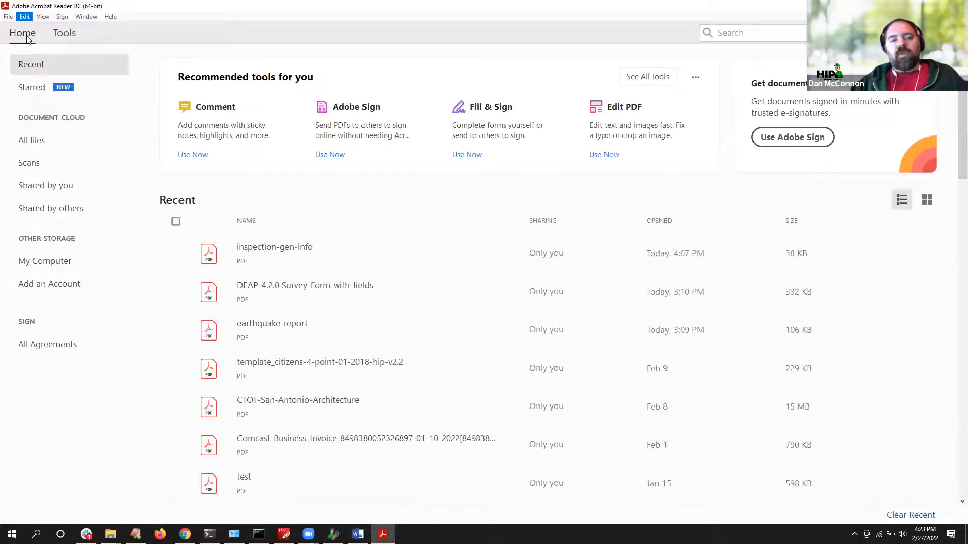
pyautogui.click(25, 16)
pyautogui.click(98, 410)
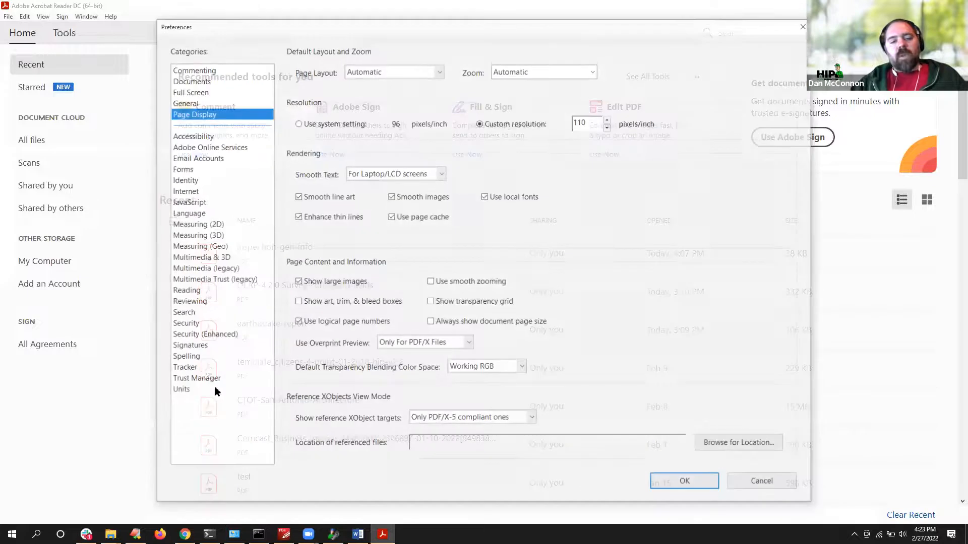
pyautogui.click(204, 336)
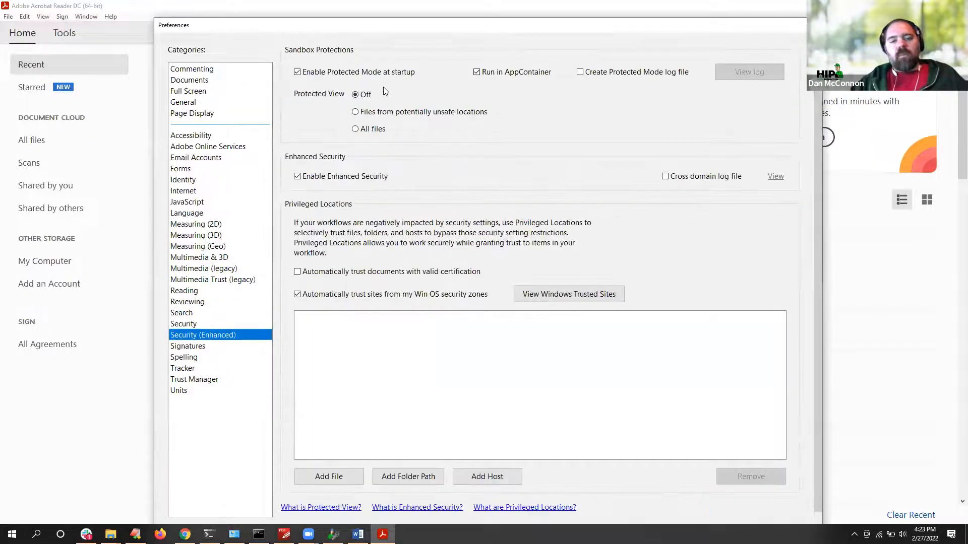
pyautogui.click(348, 72)
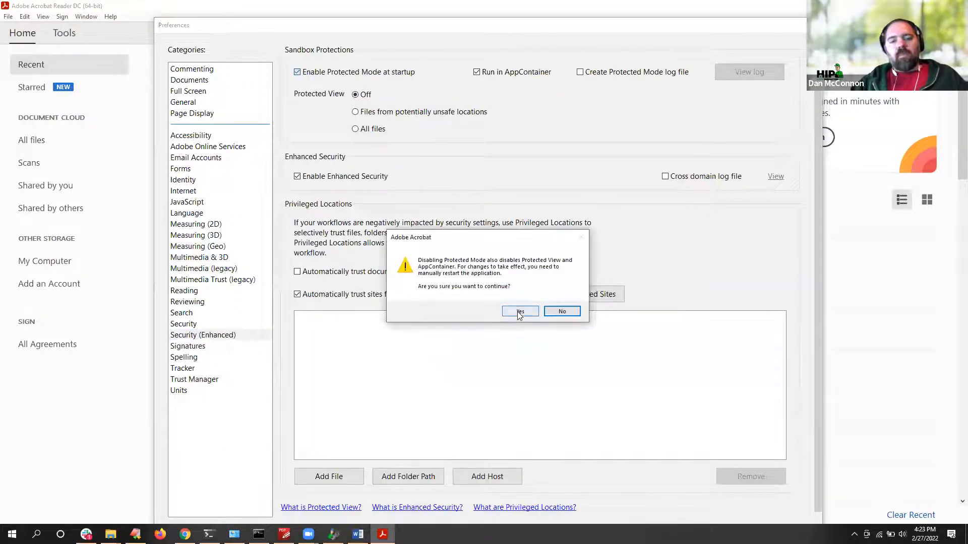
pyautogui.click(519, 313)
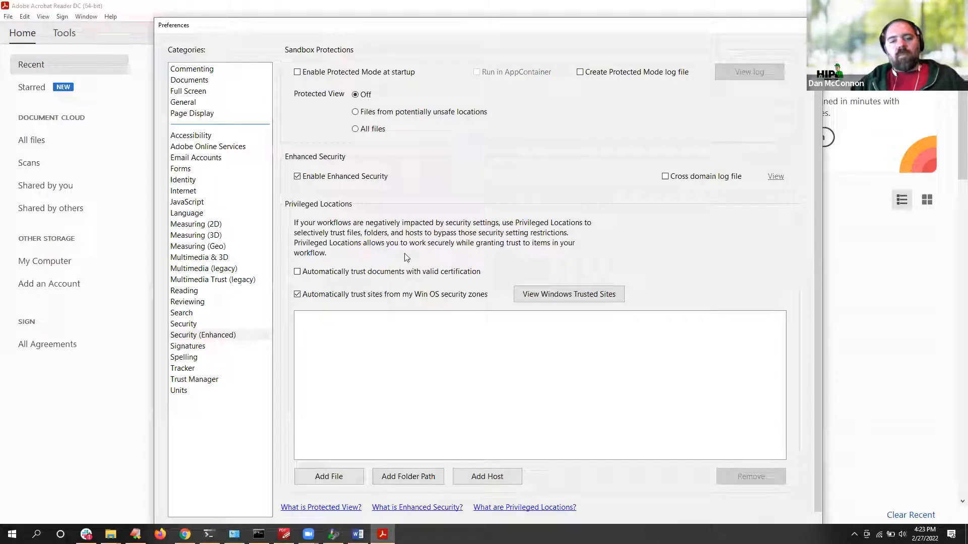
pyautogui.click(346, 177)
pyautogui.scroll(-1, 813, 522)
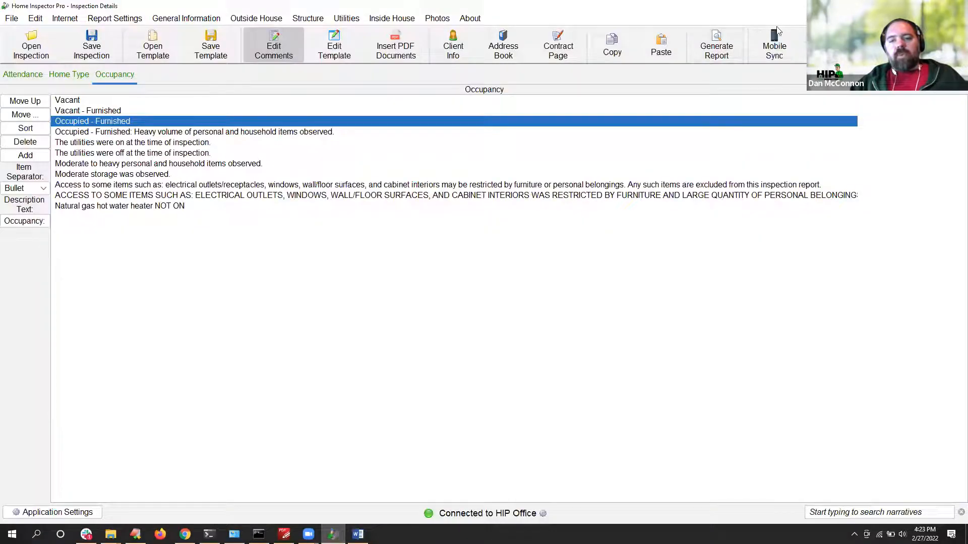
# Step: Regenerate the form-test report with the current print settings and go to the General Information form on its last page
pyautogui.click(719, 45)
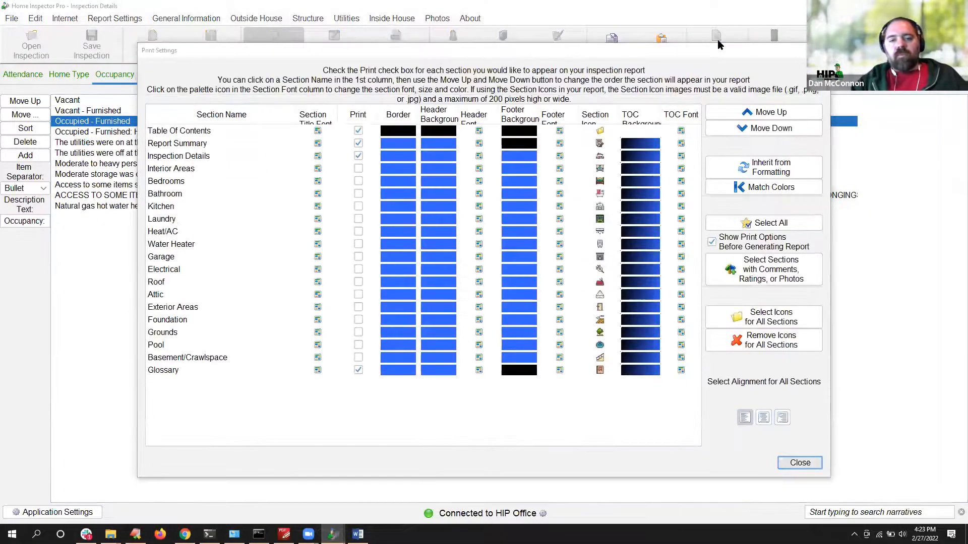
pyautogui.press('Return')
pyautogui.press('Return')
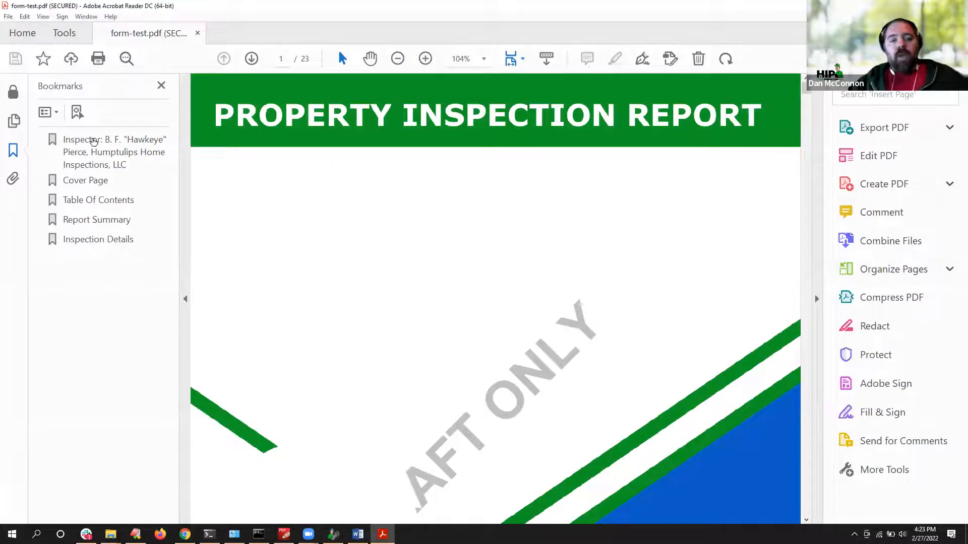
pyautogui.scroll(-15, 407, 229)
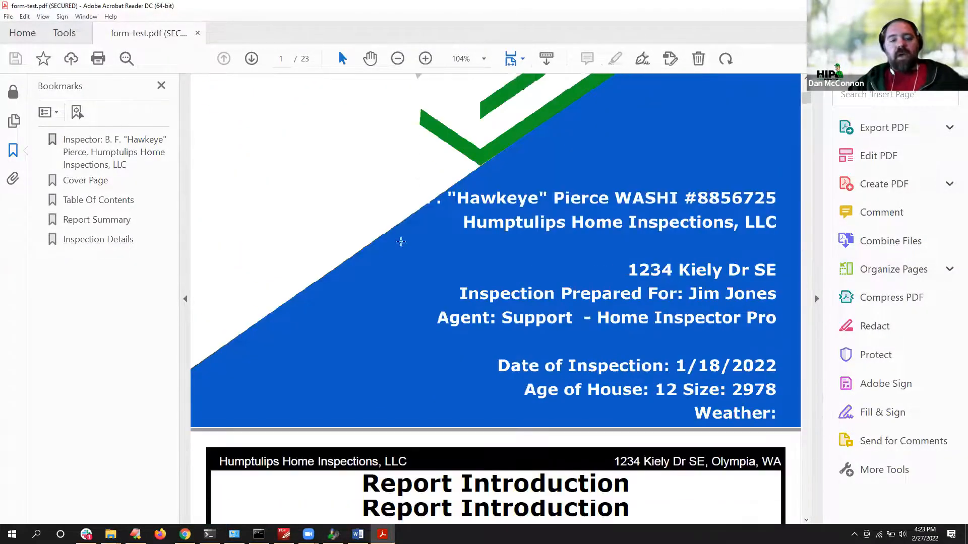
pyautogui.scroll(-15, 403, 239)
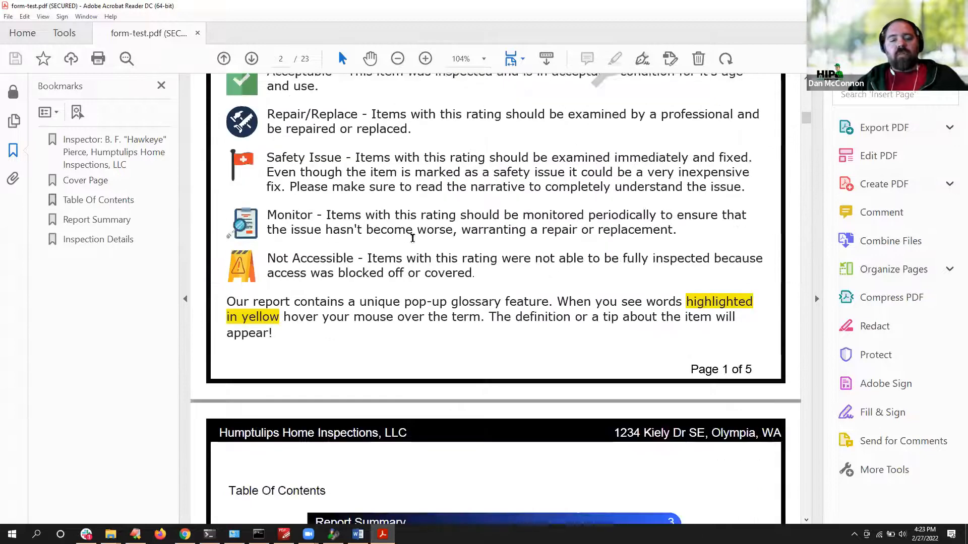
pyautogui.scroll(-5, 412, 237)
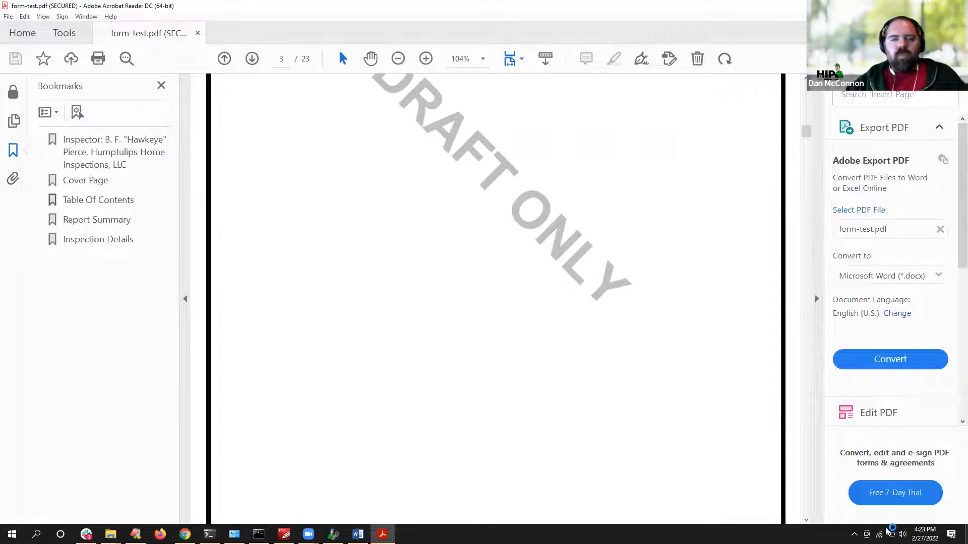
pyautogui.moveTo(806, 132); pyautogui.dragTo(806, 507)
pyautogui.scroll(3, 456, 374)
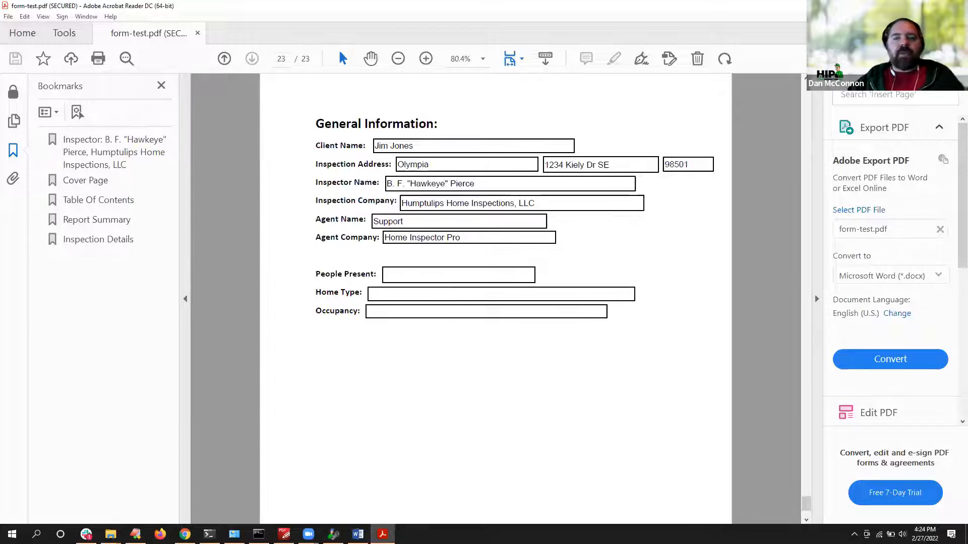
# Step: Switch back to Home Inspector Pro, populate the inspection-gen-info.pdf form with the report data and save the form
pyautogui.hotkey('alt', 'Tab')
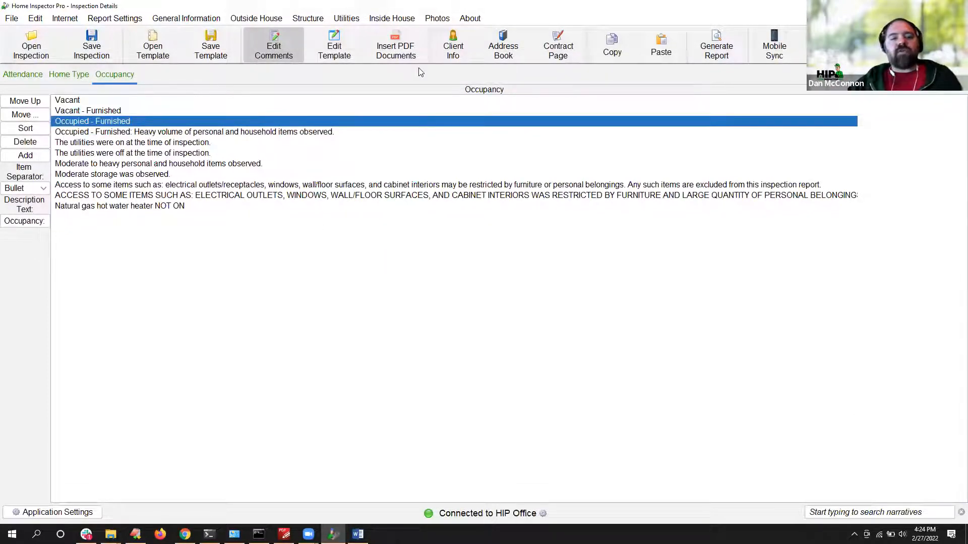
pyautogui.click(403, 53)
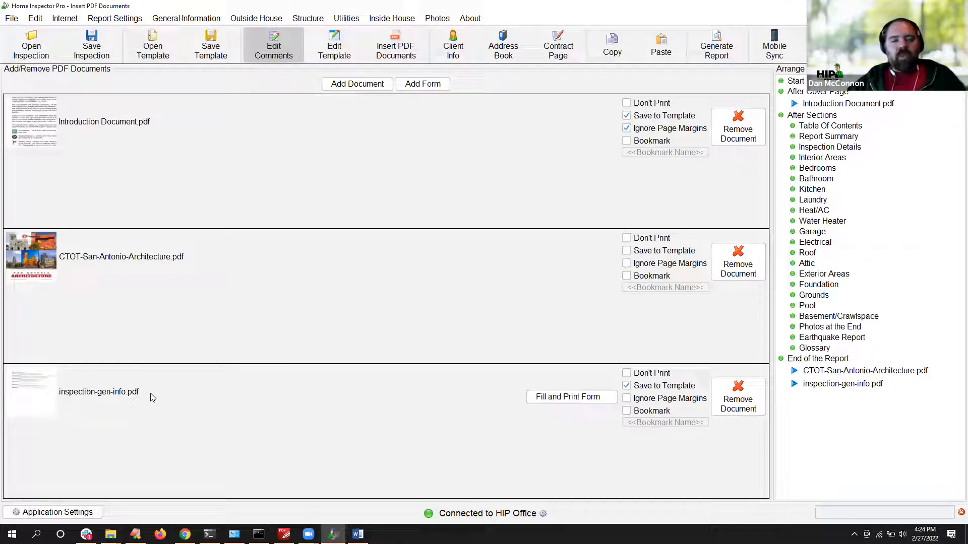
pyautogui.click(570, 397)
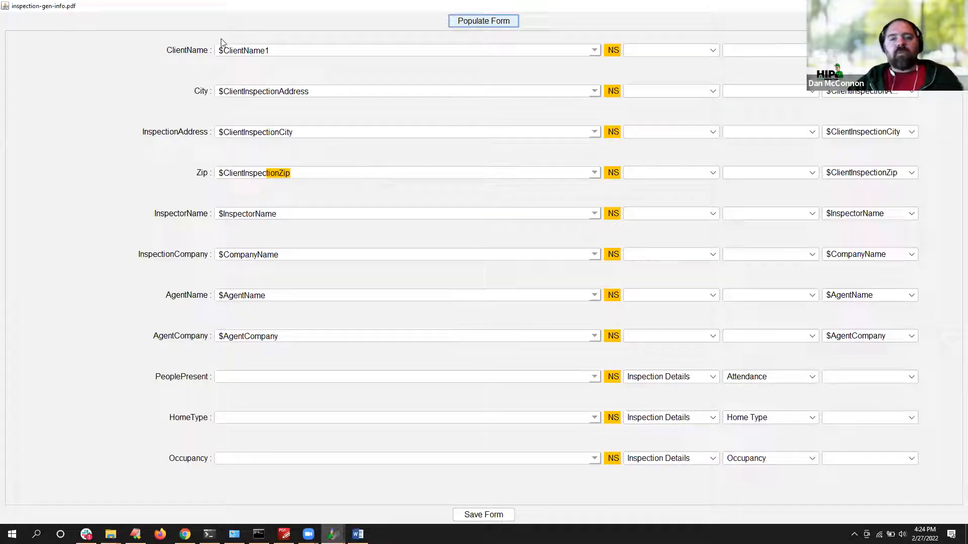
pyautogui.hotkey('alt', 'Tab')
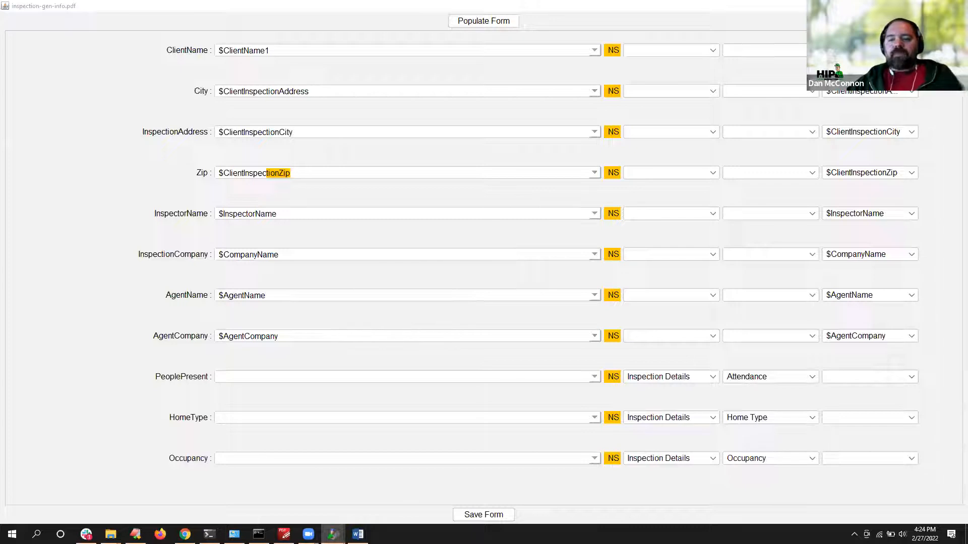
pyautogui.click(485, 24)
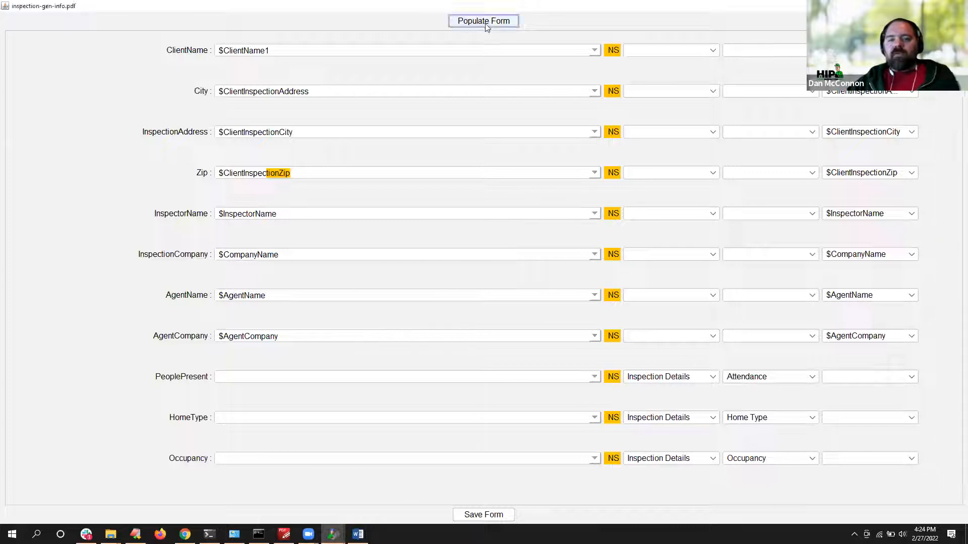
pyautogui.click(502, 514)
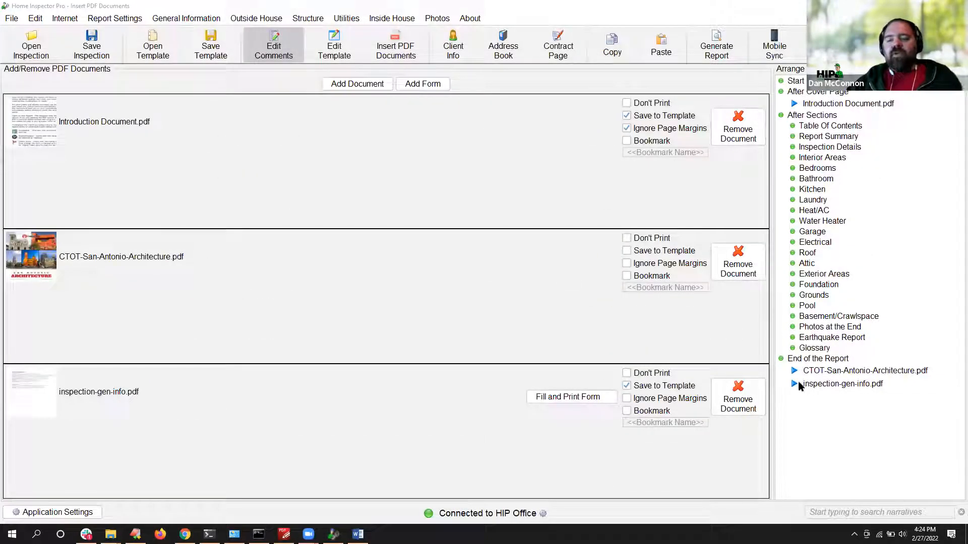
# Step: Move inspection-gen-info.pdf to follow the Table Of Contents and remove Introduction Document.pdf from the inspection file
pyautogui.moveTo(832, 384); pyautogui.dragTo(885, 133)
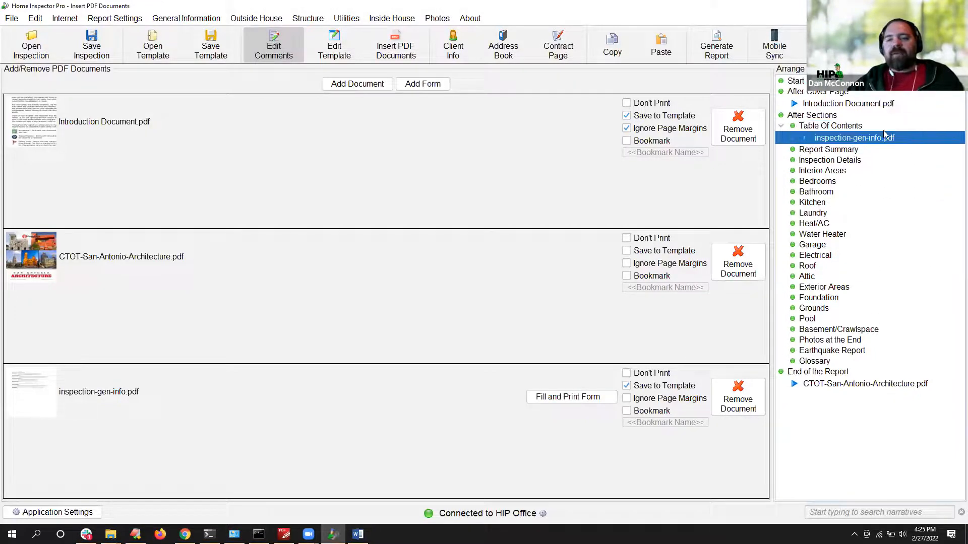
pyautogui.click(738, 135)
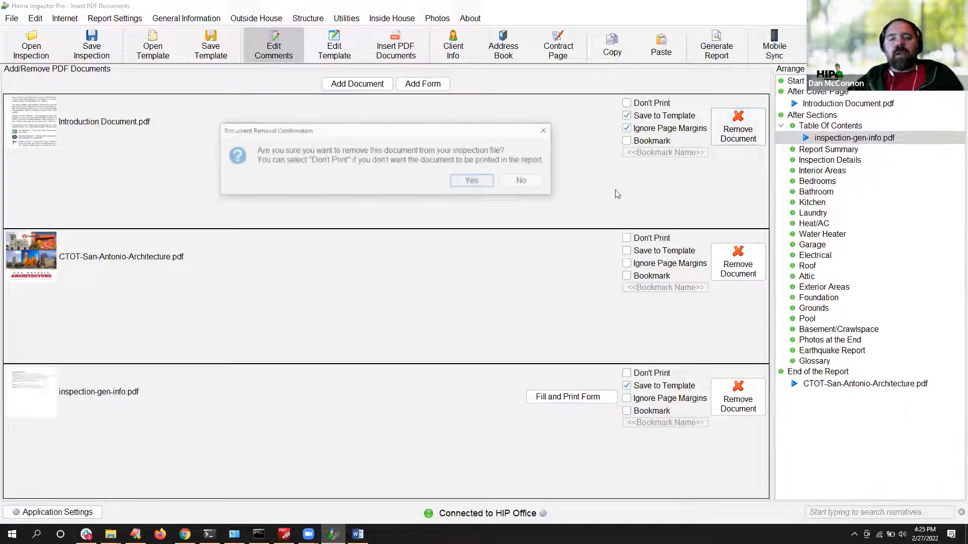
pyautogui.click(474, 182)
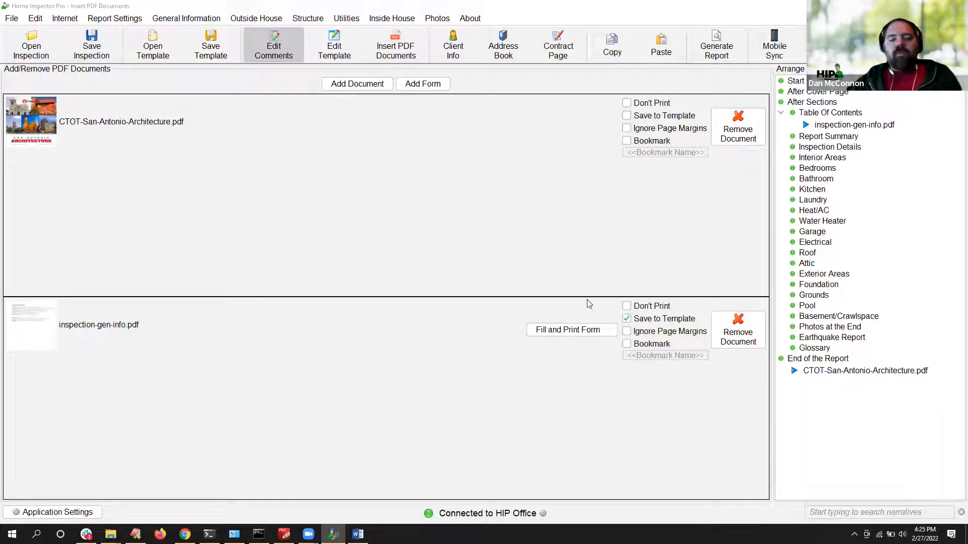
# Step: Review the field names and mappings of inspection-gen-info.pdf, close the form and open the Attendance comments in Inspection Details
pyautogui.click(571, 330)
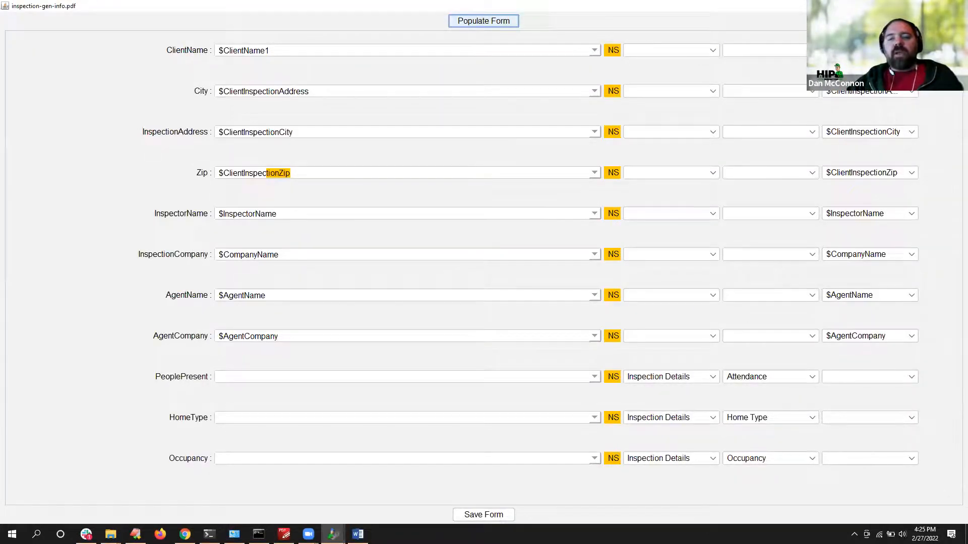
pyautogui.click(955, 6)
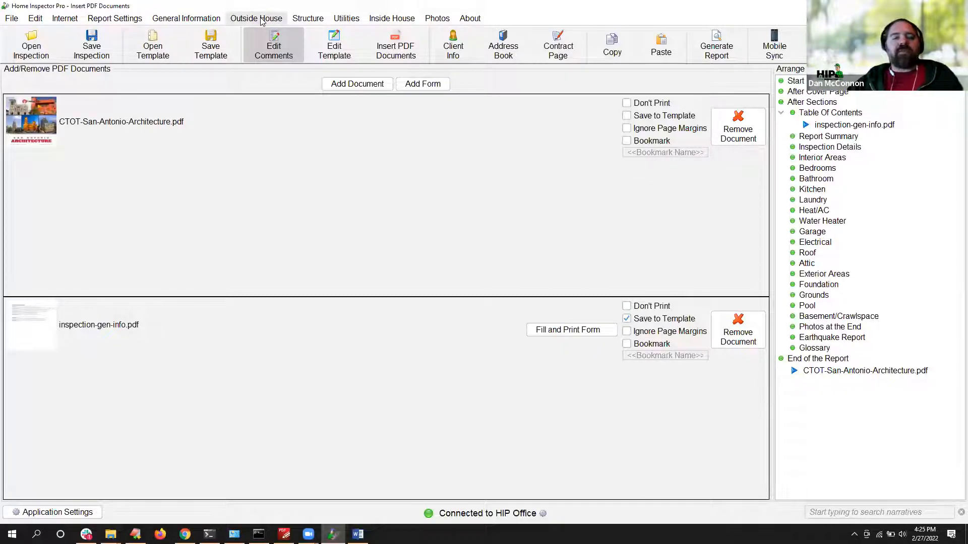
pyautogui.click(188, 20)
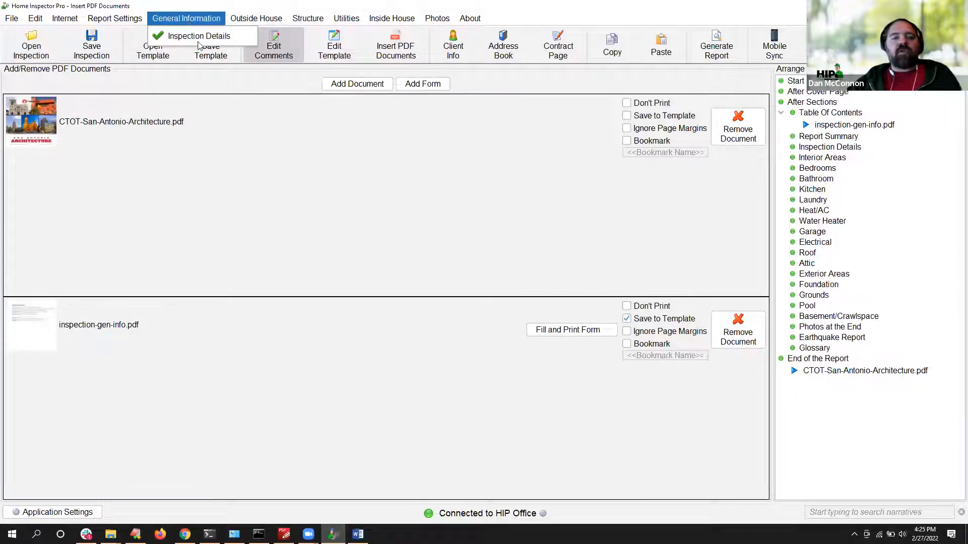
pyautogui.click(201, 37)
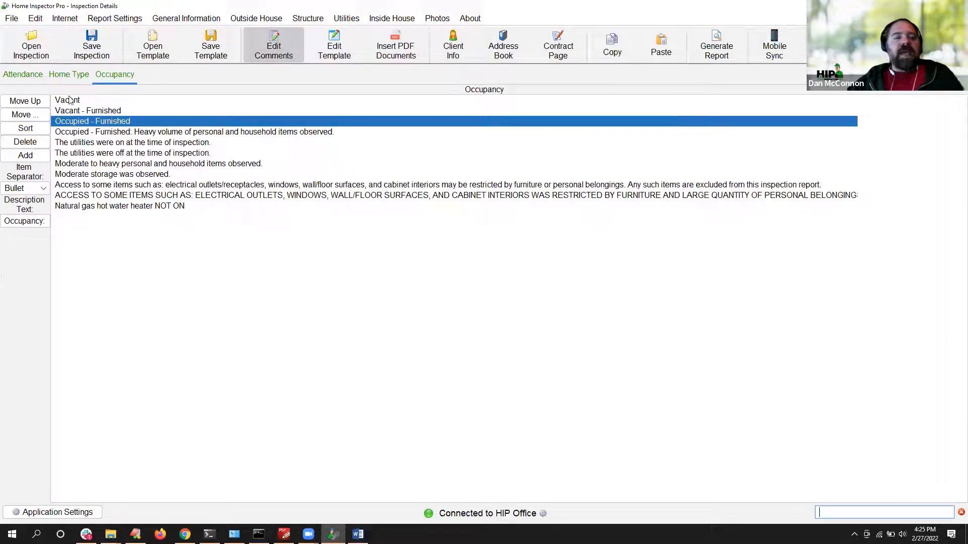
pyautogui.click(18, 76)
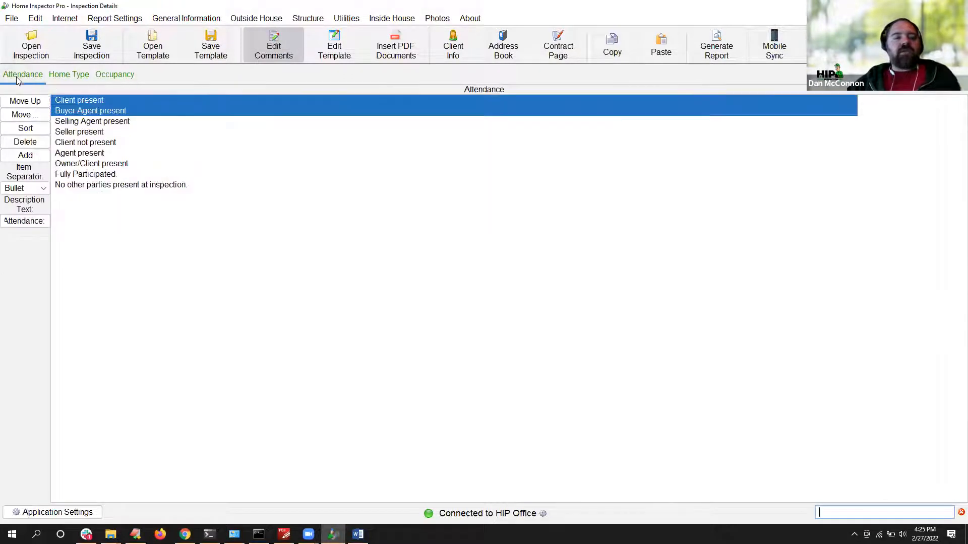
# Step: Add a [[PeoplePresent]] note in front of the "Client present" comment, copy the note name and save the comment
pyautogui.doubleClick(84, 102)
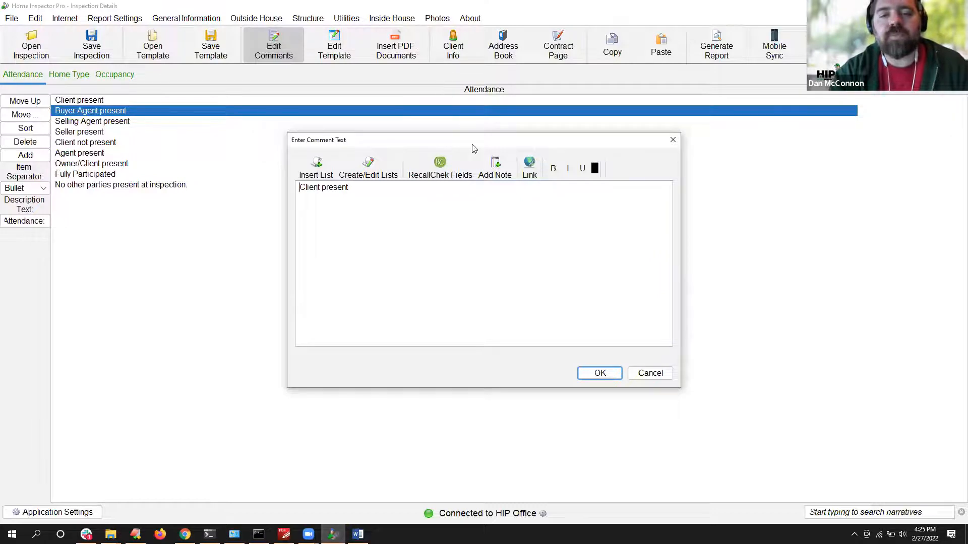
pyautogui.click(502, 167)
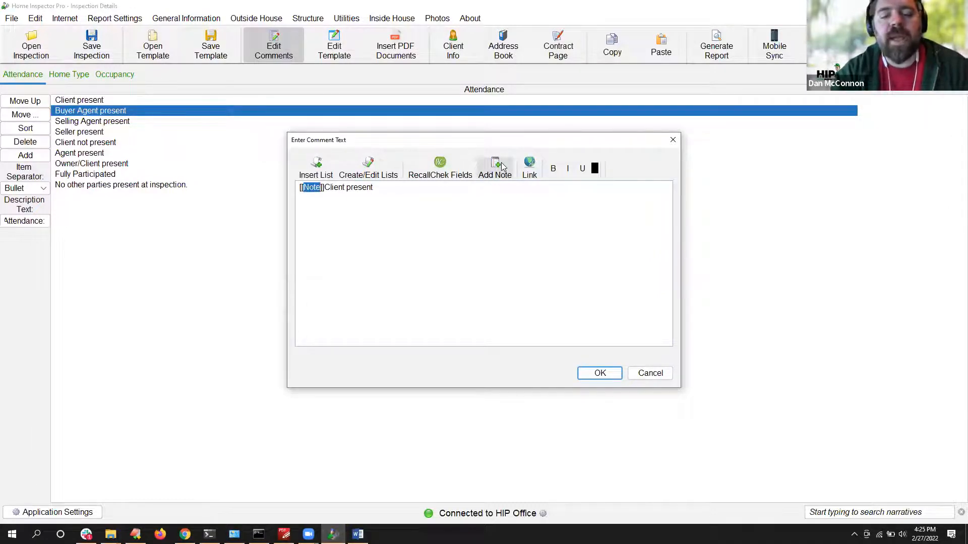
pyautogui.write('PeoplePres')
pyautogui.write('engt')
pyautogui.press('BackSpace')
pyautogui.press('BackSpace')
pyautogui.write('t')
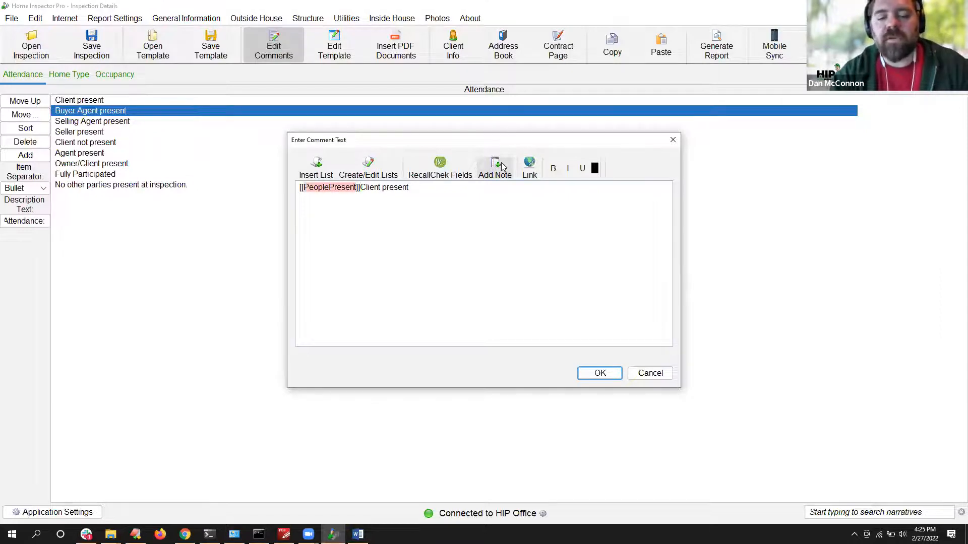
pyautogui.hotkey('ctrl', 'shift', 'Left')
pyautogui.hotkey('ctrl', 'shift', 'Left')
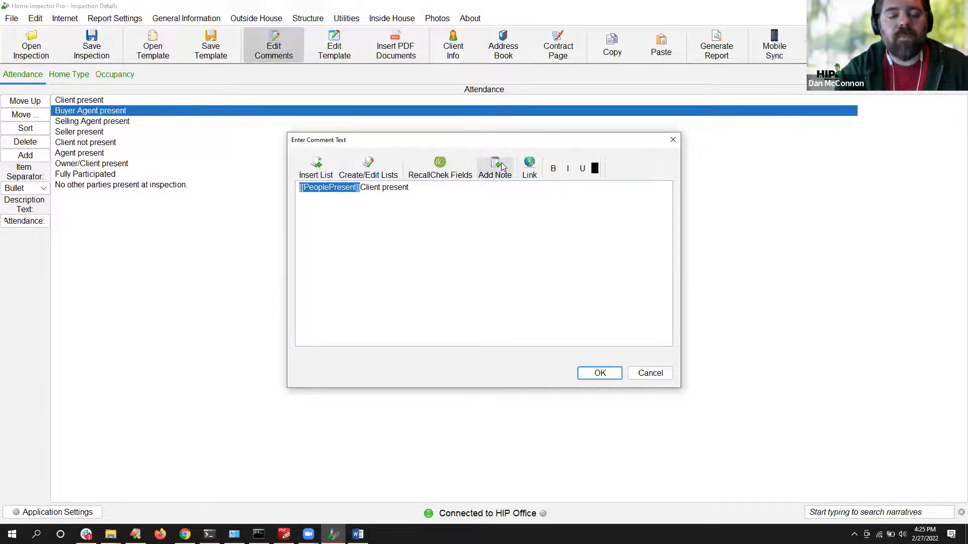
pyautogui.rightClick(327, 186)
pyautogui.click(353, 292)
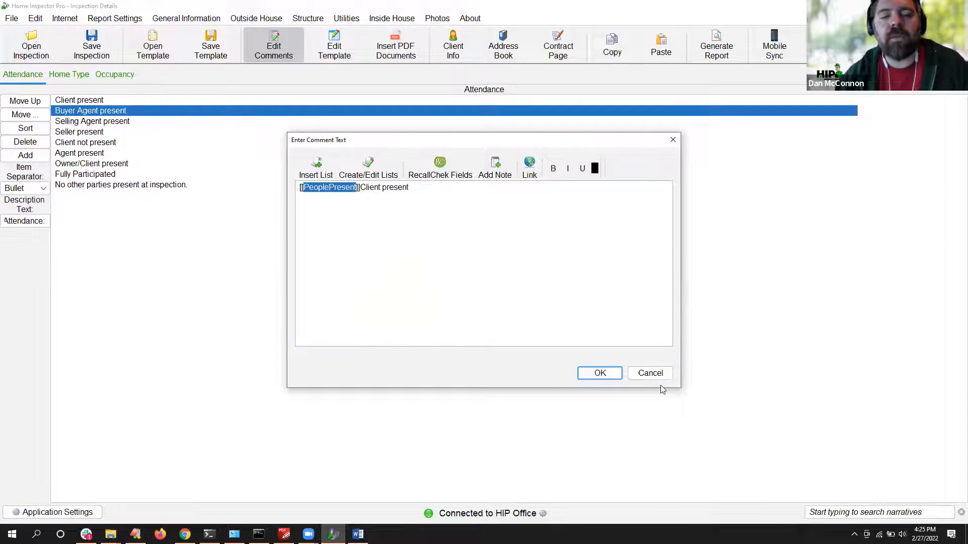
pyautogui.click(600, 374)
# Step: Insert [[PeoplePresent]] in front of the "Buyer Agent present" comment text
pyautogui.doubleClick(92, 111)
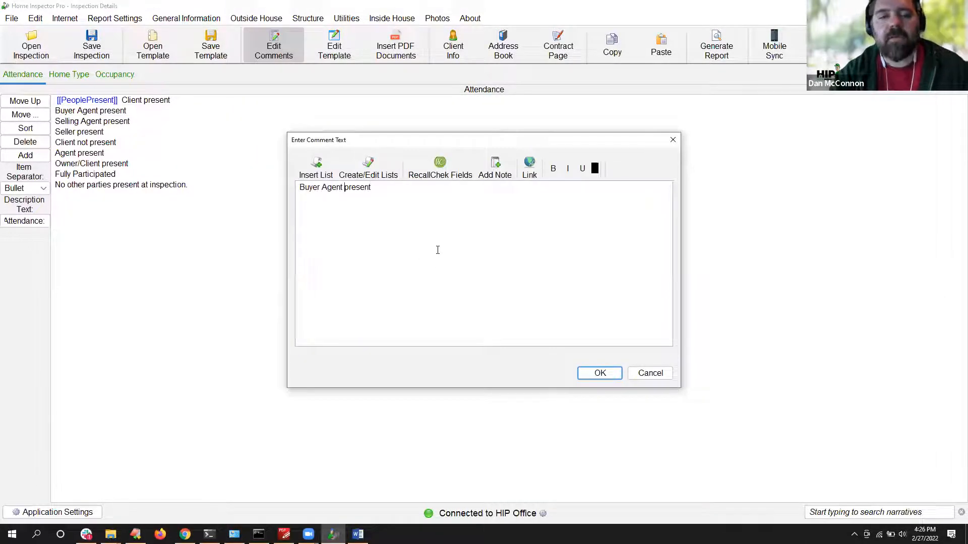
pyautogui.hotkey('ctrl', 'v')
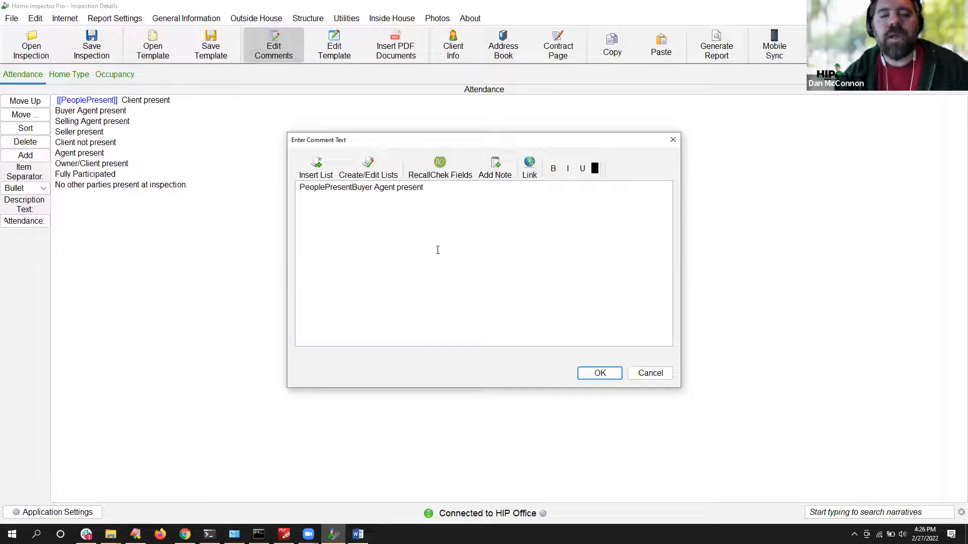
pyautogui.write(']]')
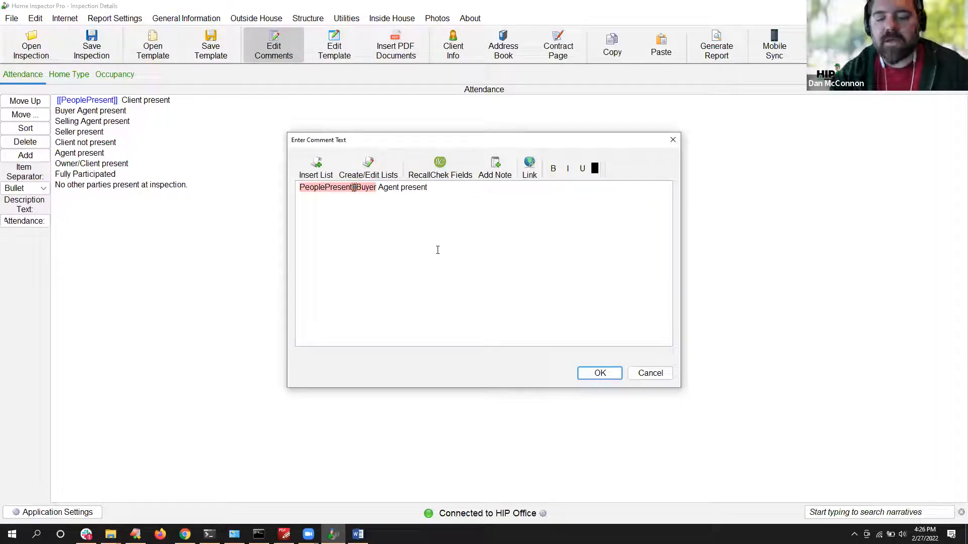
pyautogui.press('Home')
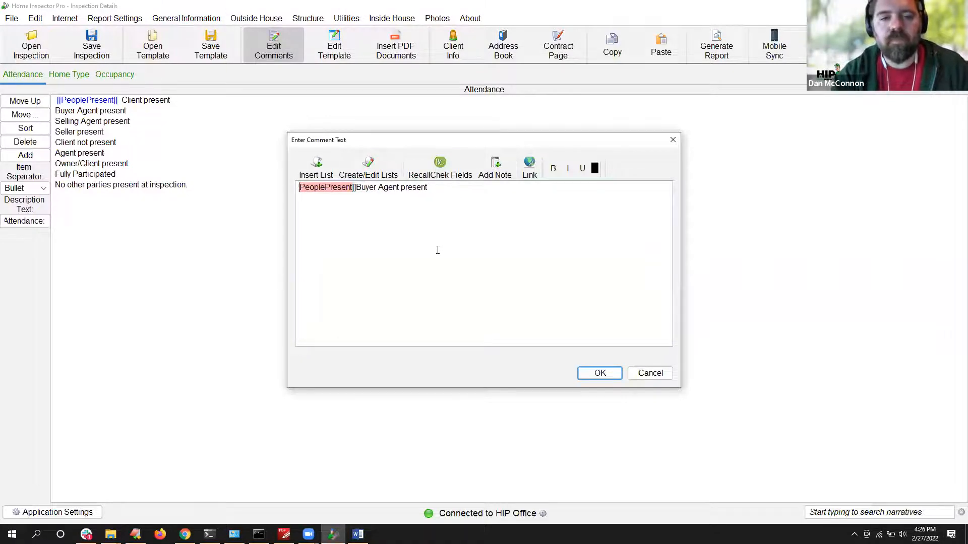
pyautogui.write('[[')
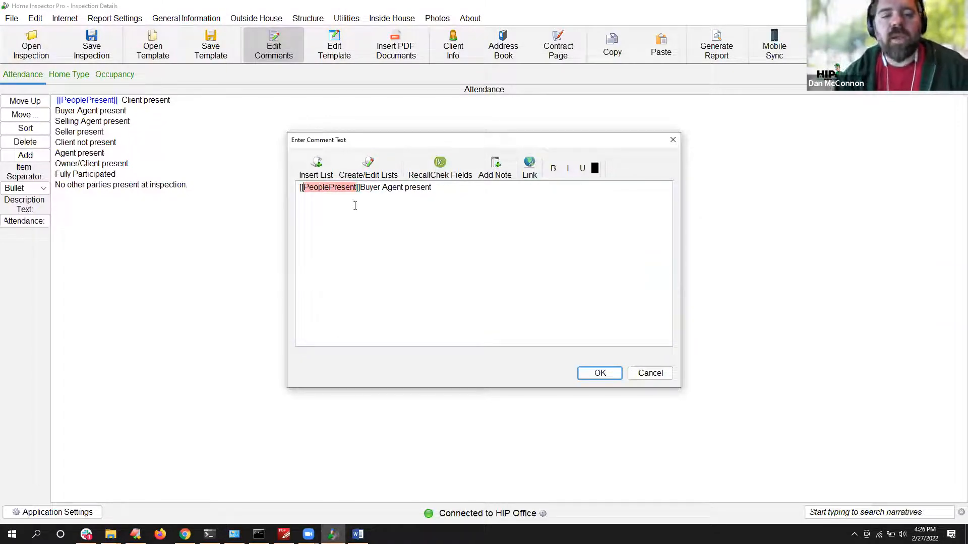
# Step: Copy the whole [[PeoplePresent]] tag, including its double brackets, and save the "Buyer Agent present" comment
pyautogui.moveTo(360, 188); pyautogui.dragTo(300, 188)
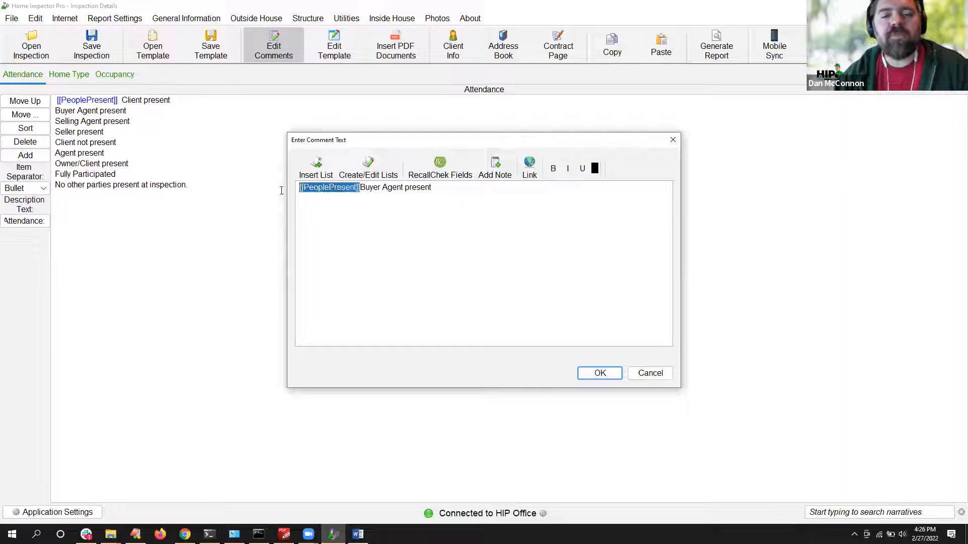
pyautogui.rightClick(339, 187)
pyautogui.click(543, 266)
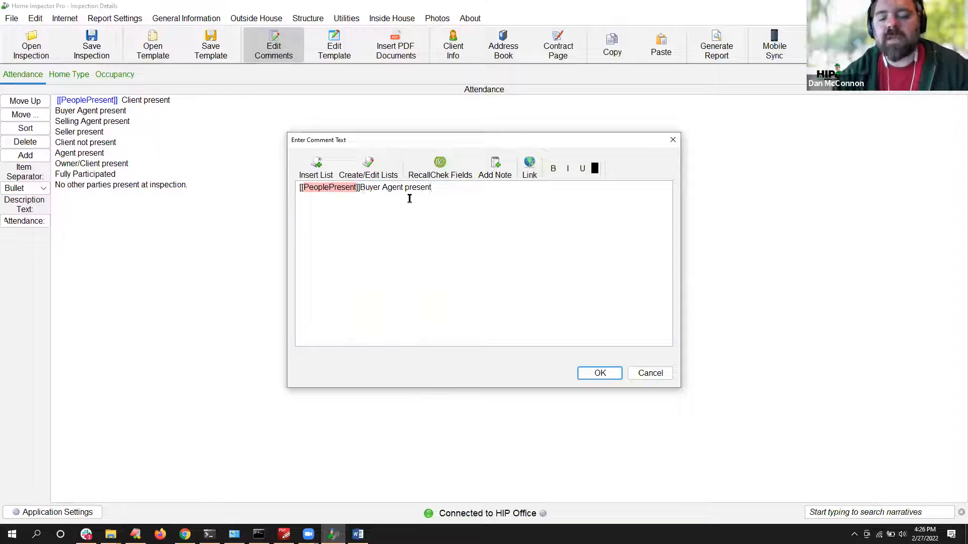
pyautogui.hotkey('shift', 'Left')
pyautogui.hotkey('shift', 'Left')
pyautogui.hotkey('shift', 'Left')
pyautogui.hotkey('shift', 'Left')
pyautogui.hotkey('shift', 'Left')
pyautogui.hotkey('shift', 'Left')
pyautogui.hotkey('shift', 'Left')
pyautogui.hotkey('shift', 'Left')
pyautogui.hotkey('shift', 'Left')
pyautogui.hotkey('shift', 'Left')
pyautogui.hotkey('shift', 'Left')
pyautogui.hotkey('shift', 'Left')
pyautogui.hotkey('shift', 'Left')
pyautogui.hotkey('shift', 'Left')
pyautogui.hotkey('shift', 'Left')
pyautogui.hotkey('shift', 'Left')
pyautogui.hotkey('shift', 'Left')
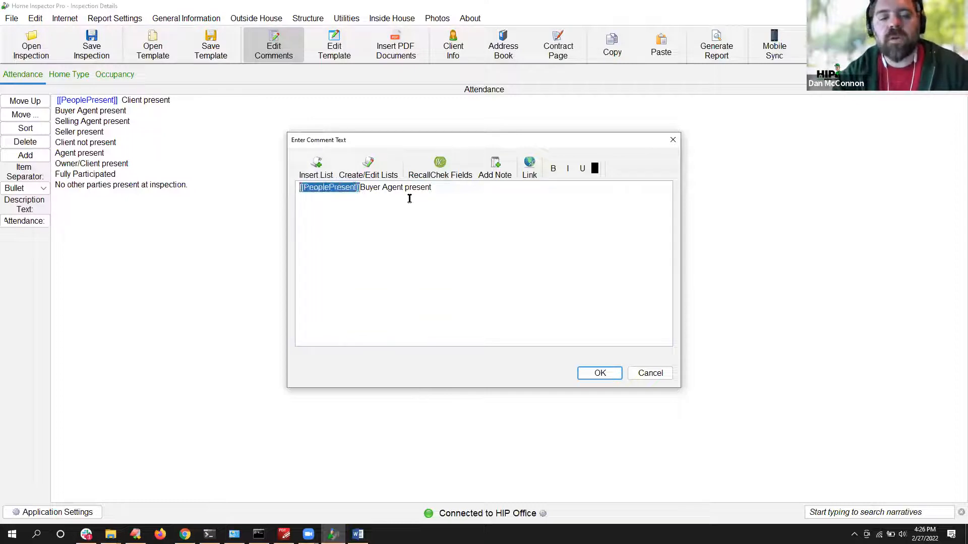
pyautogui.click(599, 373)
# Step: Insert the [[PeoplePresent]] tag in front of the "Selling Agent present" comment, save it, and also select the "Client present" comment
pyautogui.click(114, 124)
pyautogui.doubleClick(114, 126)
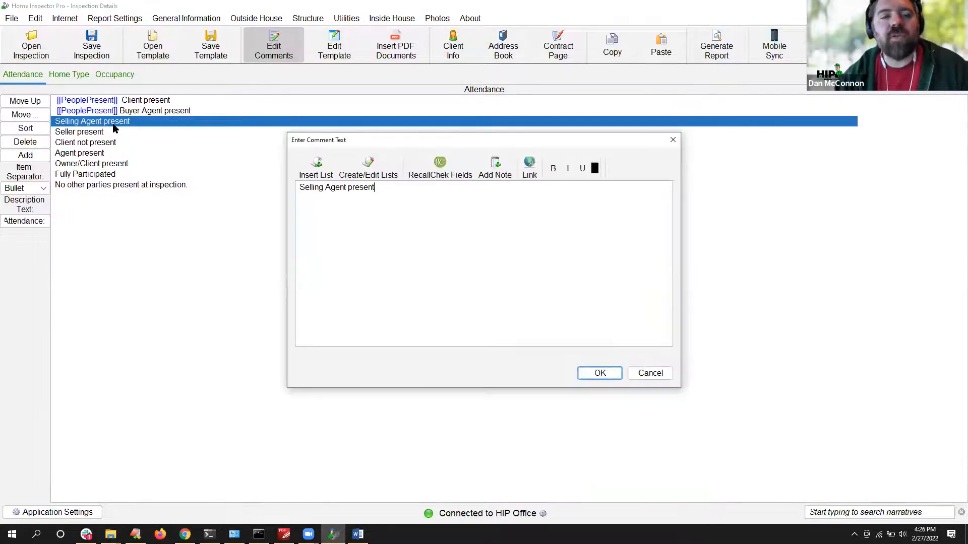
pyautogui.hotkey('ctrl', 'v')
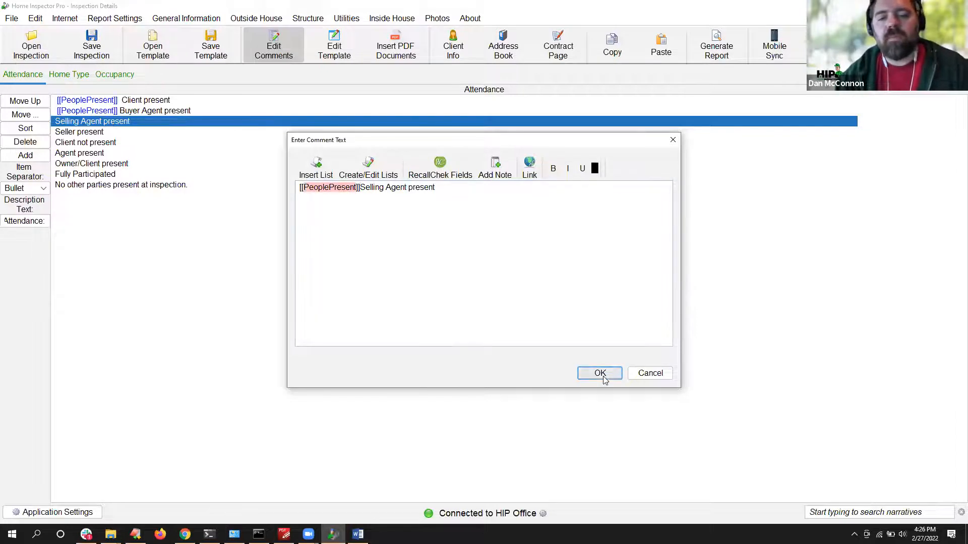
pyautogui.click(599, 373)
pyautogui.keyDown('ctrl'); pyautogui.click(130, 101); pyautogui.keyUp('ctrl')
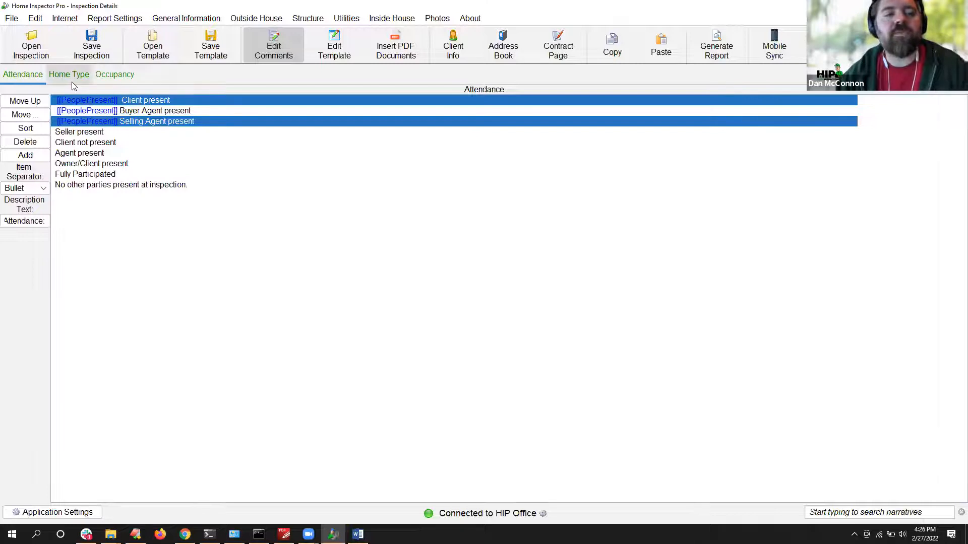
# Step: Add the tag [[HomeType]] in front of the "Attached" comment text in the Home Type section
pyautogui.click(69, 75)
pyautogui.doubleClick(72, 101)
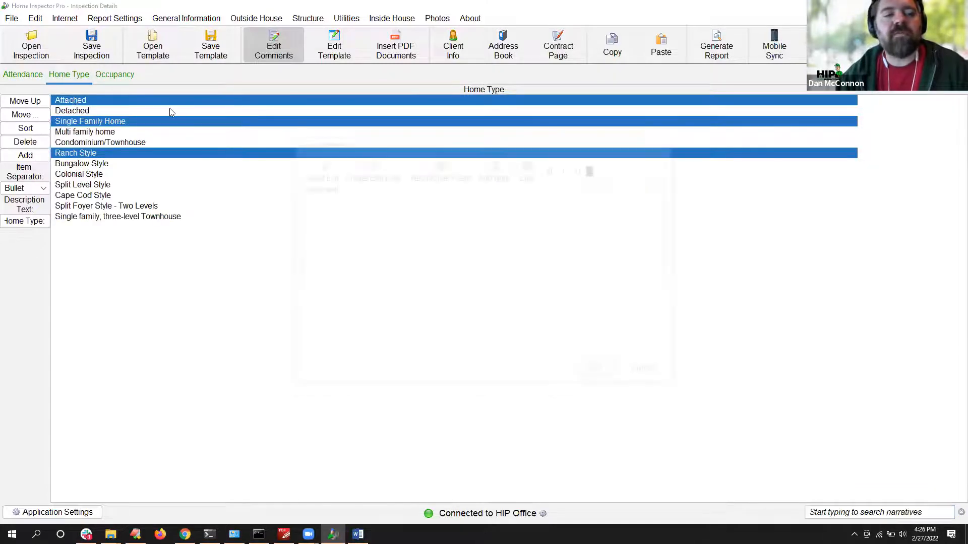
pyautogui.write('[[HomeT')
pyautogui.press('BackSpace')
pyautogui.write('Type')
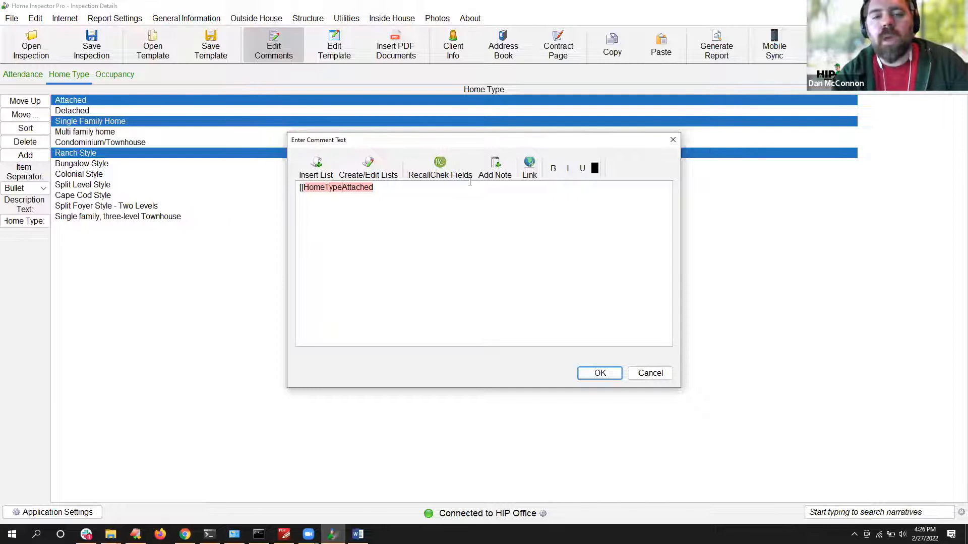
pyautogui.write(']')
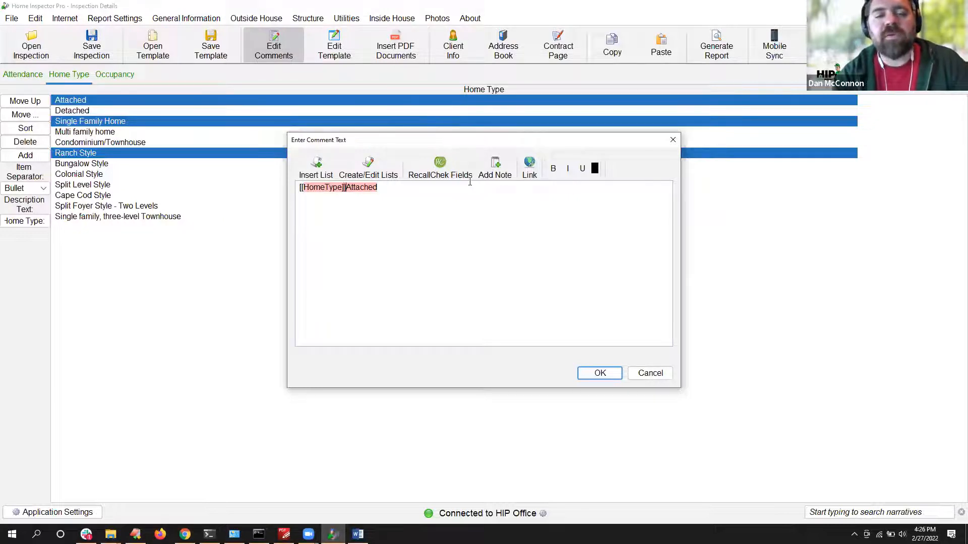
# Step: Copy the whole [[HomeType]] tag, including its double brackets, and save the "Attached" comment
pyautogui.hotkey('shift', 'Left')
pyautogui.hotkey('shift', 'Left')
pyautogui.hotkey('shift', 'Left')
pyautogui.hotkey('shift', 'Left')
pyautogui.hotkey('shift', 'Left')
pyautogui.hotkey('shift', 'Left')
pyautogui.hotkey('shift', 'Left')
pyautogui.hotkey('shift', 'Left')
pyautogui.hotkey('shift', 'Left')
pyautogui.hotkey('shift', 'Left')
pyautogui.hotkey('shift', 'Left')
pyautogui.hotkey('shift', 'Left')
pyautogui.hotkey('ctrl', 'c')
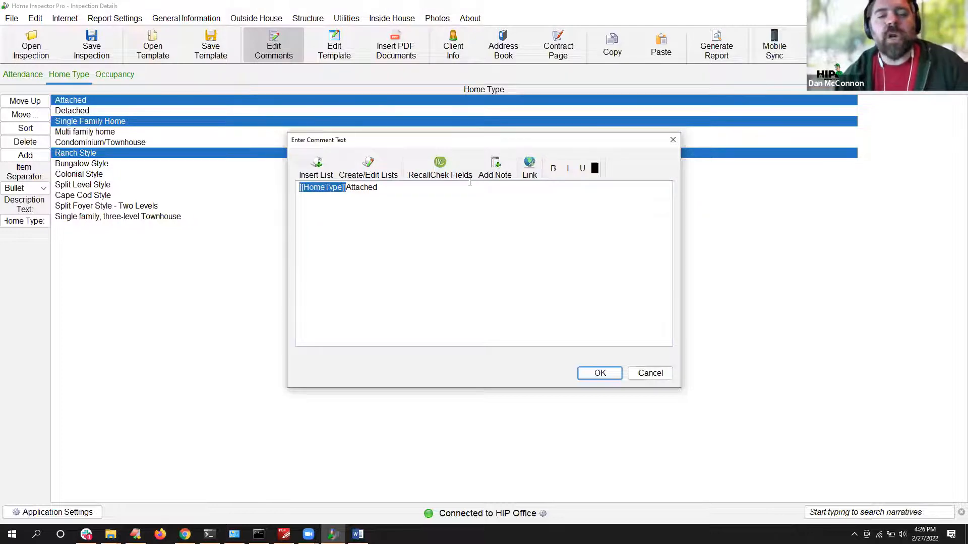
pyautogui.click(599, 373)
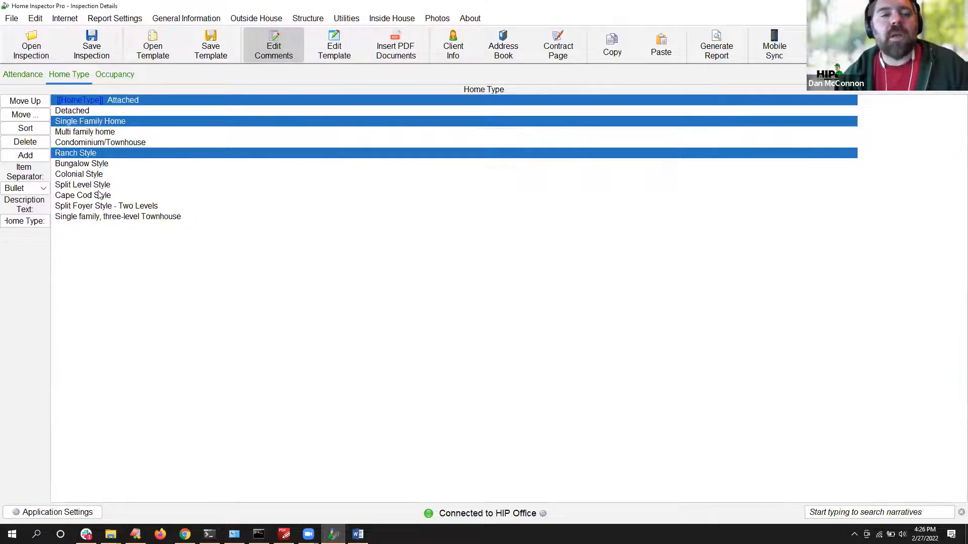
# Step: Insert the copied [[HomeType]] tag in front of the "Single Family Home" comment and save it
pyautogui.doubleClick(86, 121)
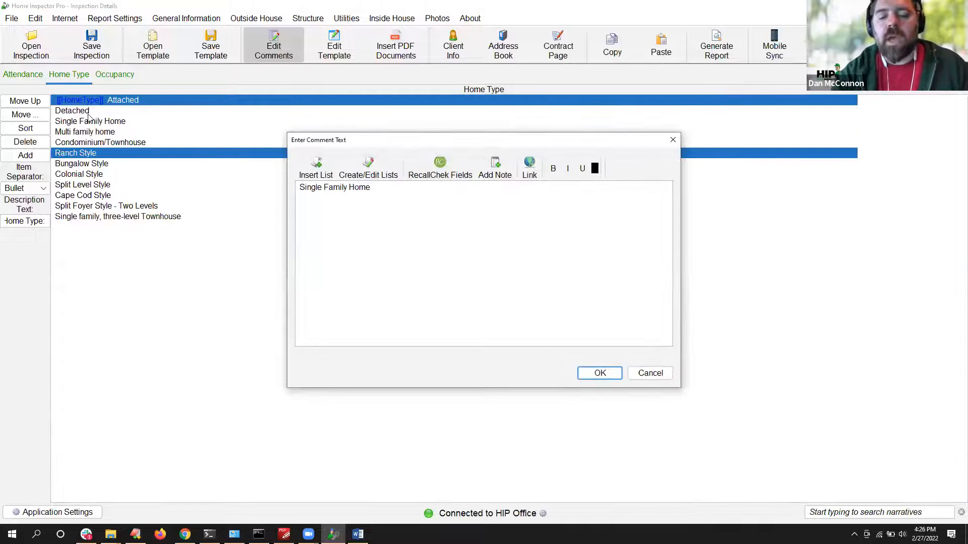
pyautogui.hotkey('ctrl', 'v')
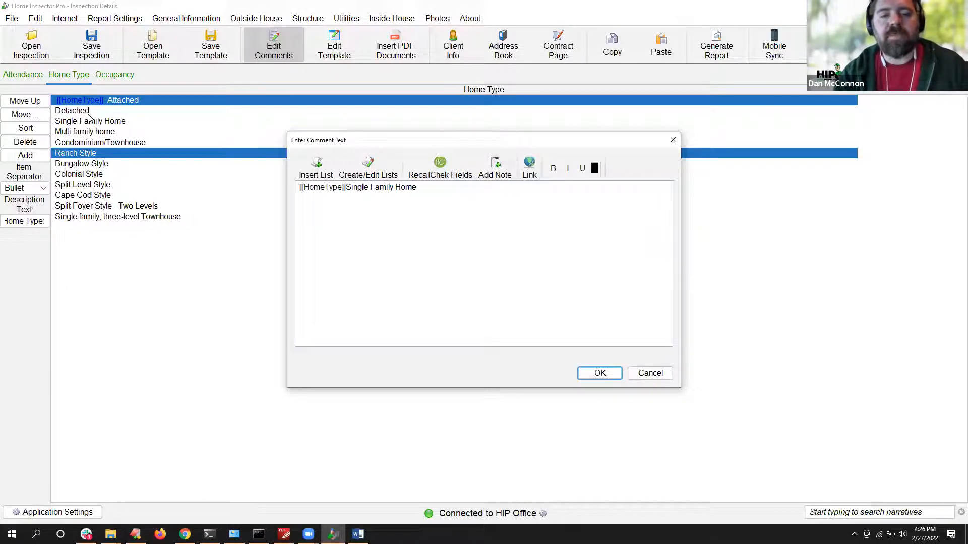
pyautogui.click(601, 373)
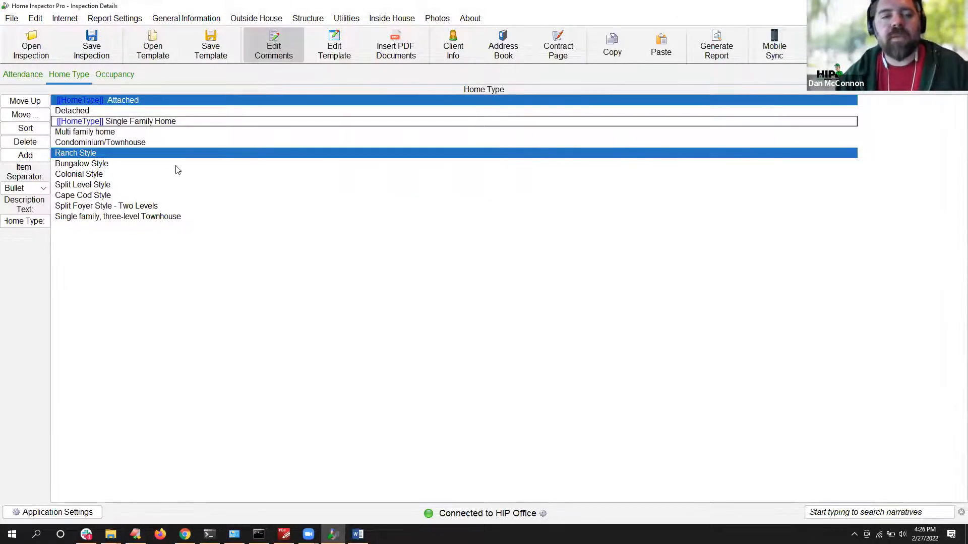
# Step: Insert the [[HomeType]] tag in front of the "Ranch Style" comment, save it, and reselect the "Ranch Style" and "Single Family Home" comments
pyautogui.doubleClick(76, 153)
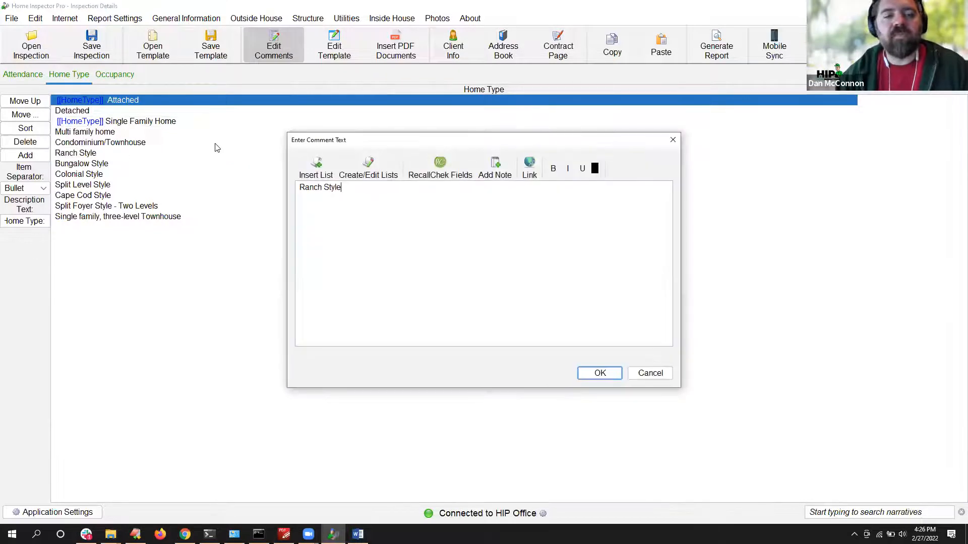
pyautogui.hotkey('ctrl', 'v')
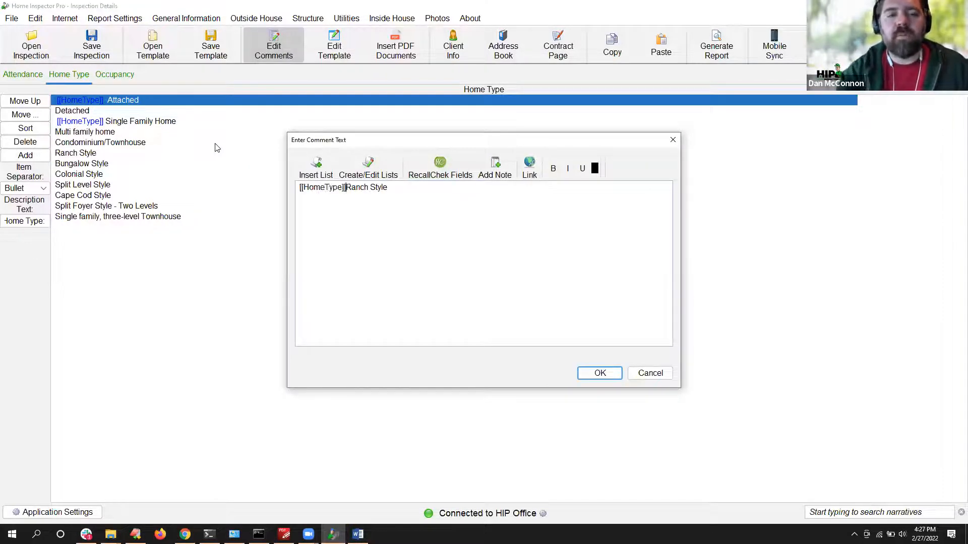
pyautogui.click(588, 373)
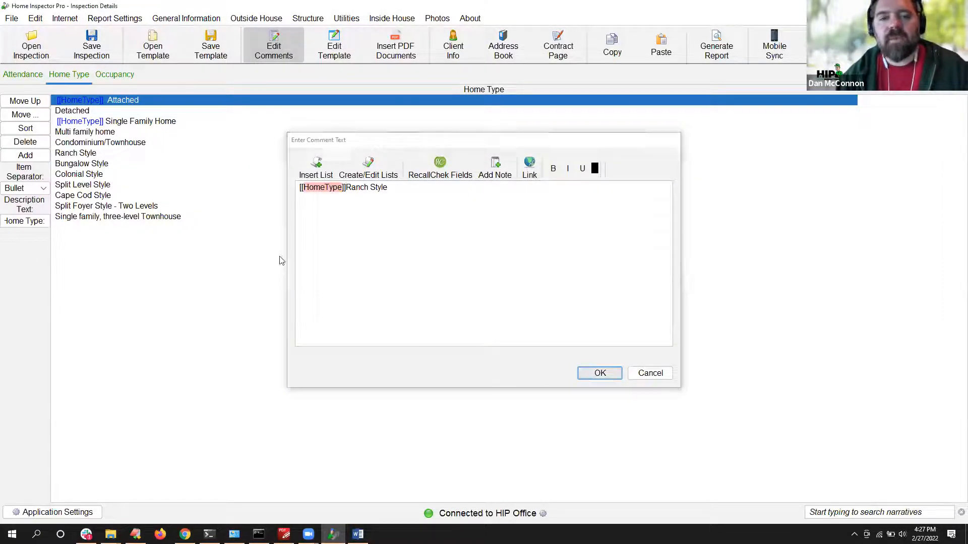
pyautogui.keyDown('ctrl'); pyautogui.click(94, 153); pyautogui.keyUp('ctrl')
pyautogui.keyDown('ctrl'); pyautogui.click(96, 123); pyautogui.keyUp('ctrl')
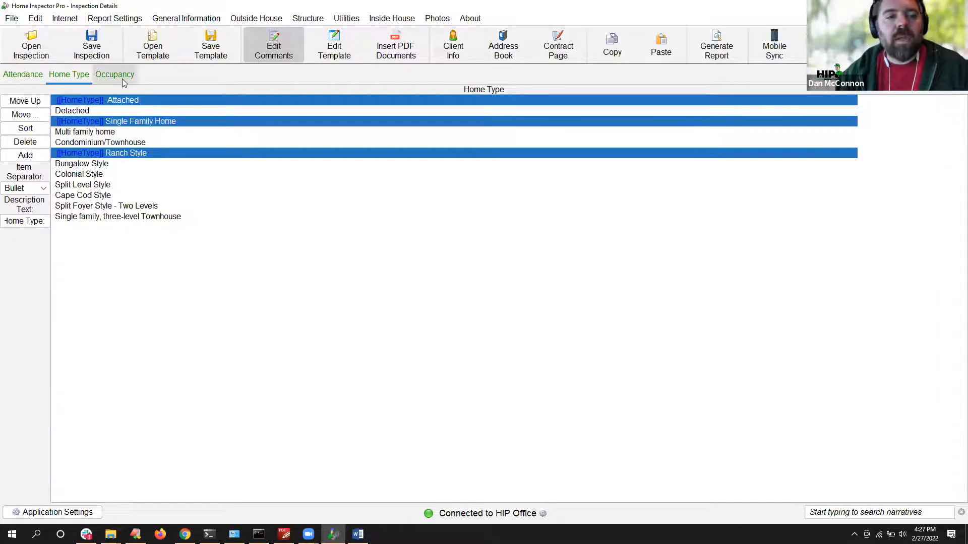
# Step: Add the tag [[Occupancy]] in front of the "Occupied - Furnished" comment in the Occupancy section, save it and select that comment
pyautogui.click(116, 75)
pyautogui.doubleClick(64, 126)
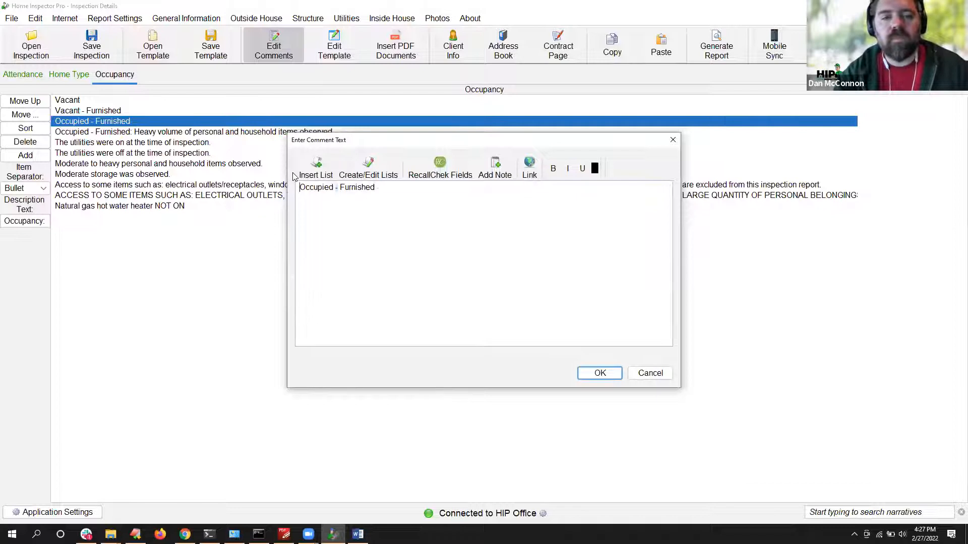
pyautogui.write('[[Occup')
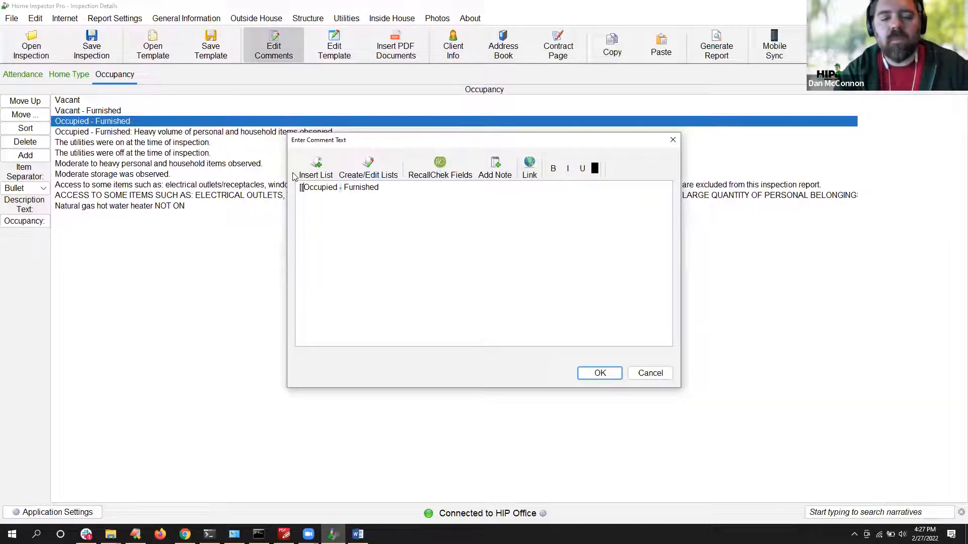
pyautogui.write('ancy')
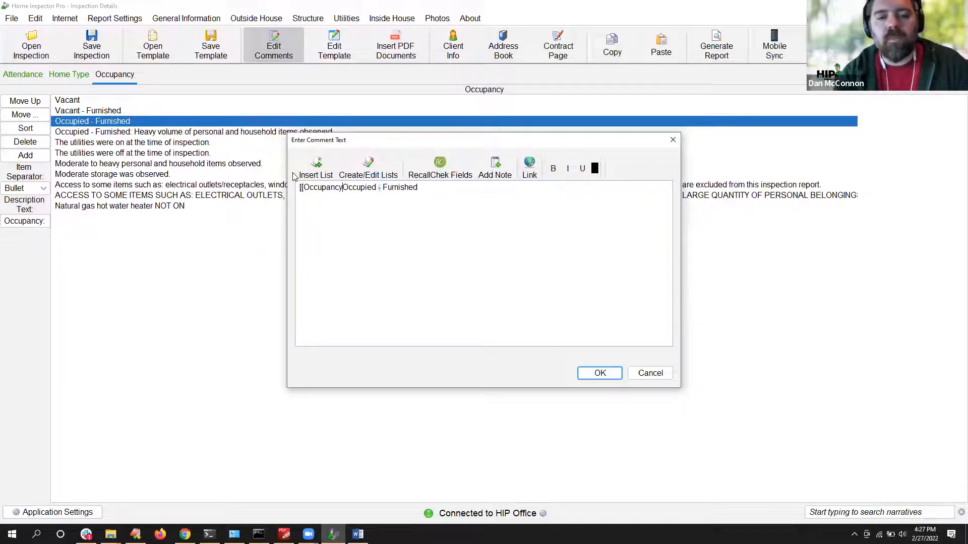
pyautogui.write(']]')
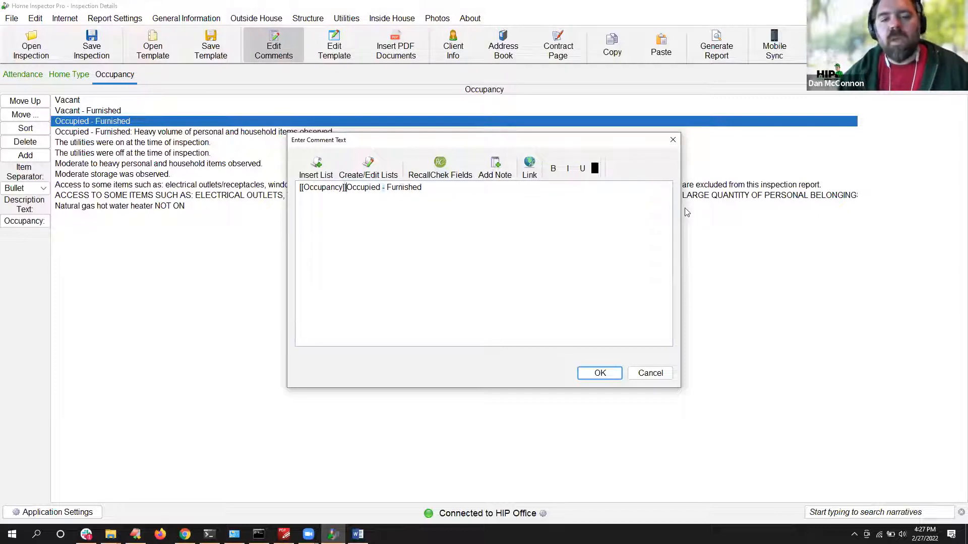
pyautogui.click(600, 373)
pyautogui.click(94, 122)
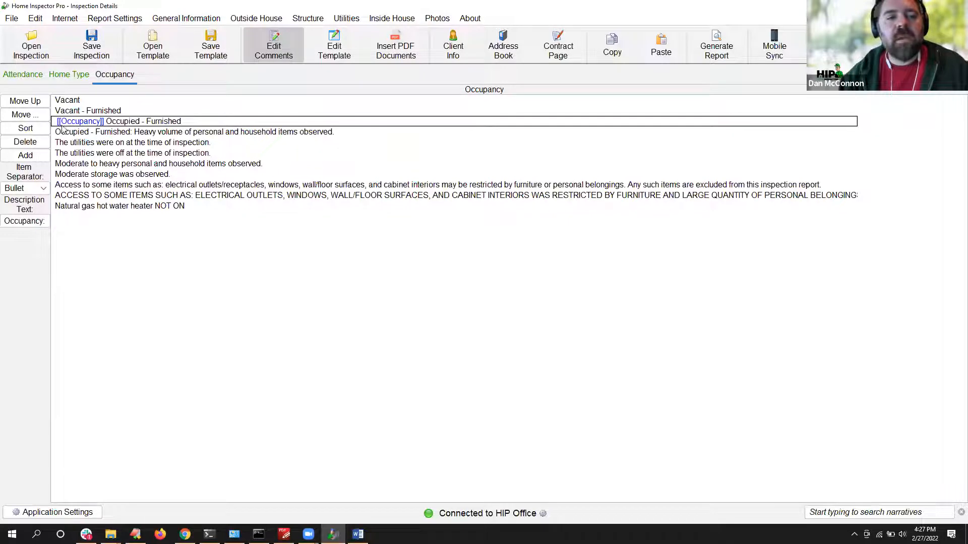
pyautogui.click(76, 125)
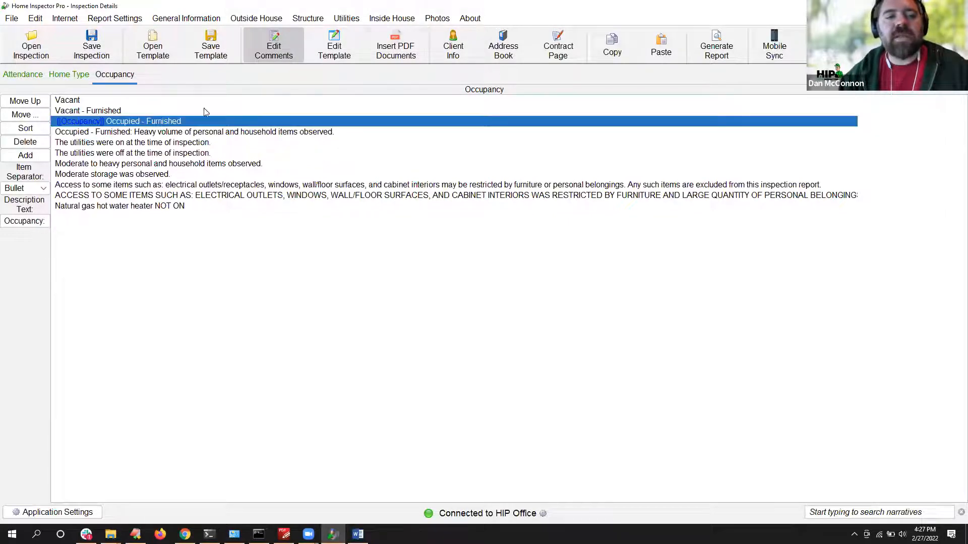
# Step: Open inspection-gen-info.pdf from the inserted PDF documents for filling and populate its fields from the report data
pyautogui.click(401, 45)
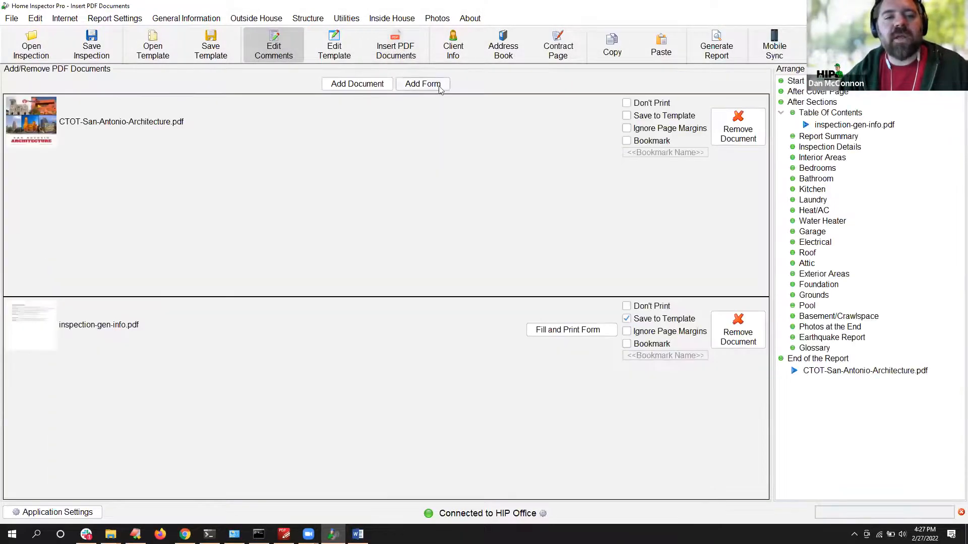
pyautogui.click(566, 337)
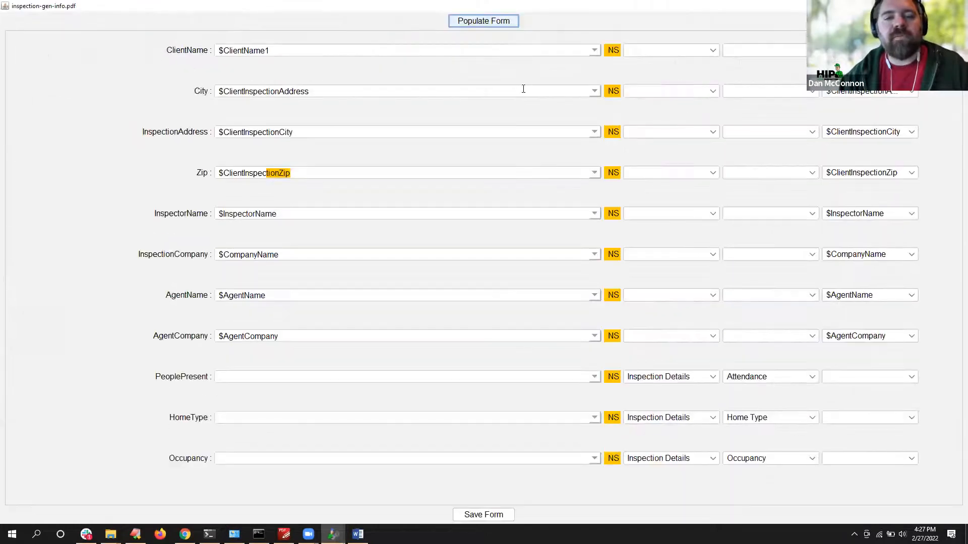
pyautogui.click(483, 20)
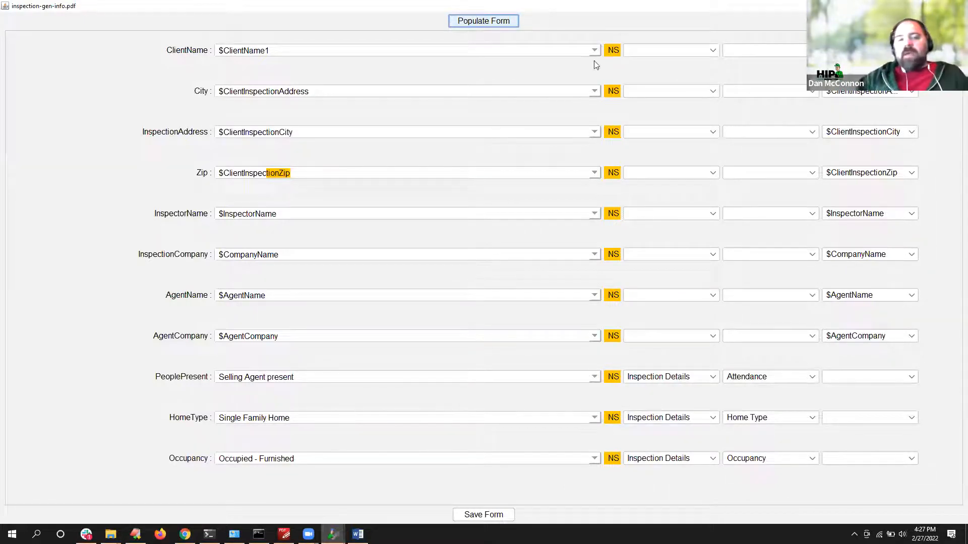
# Step: Save the inspection-gen-info.pdf form and generate the inspection report as form-test.pdf
pyautogui.click(500, 515)
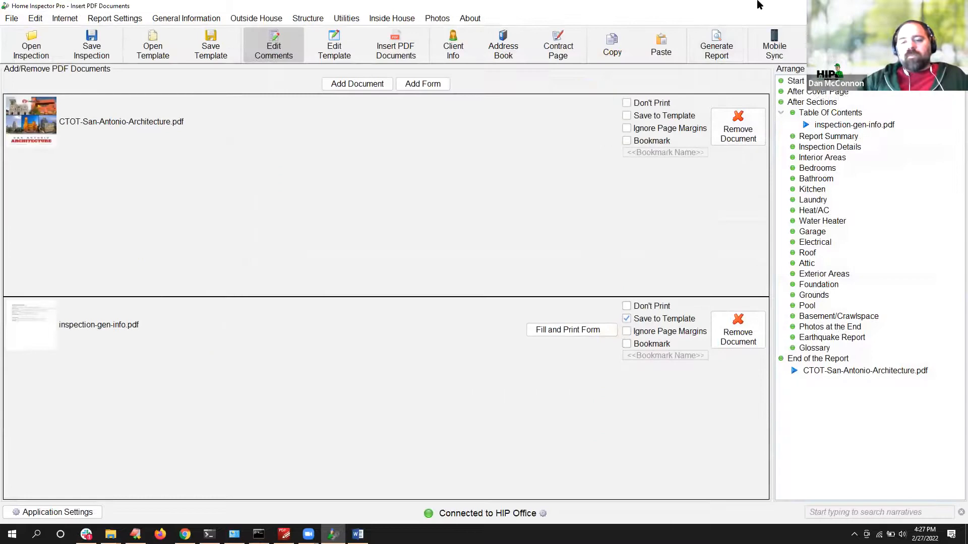
pyautogui.click(736, 50)
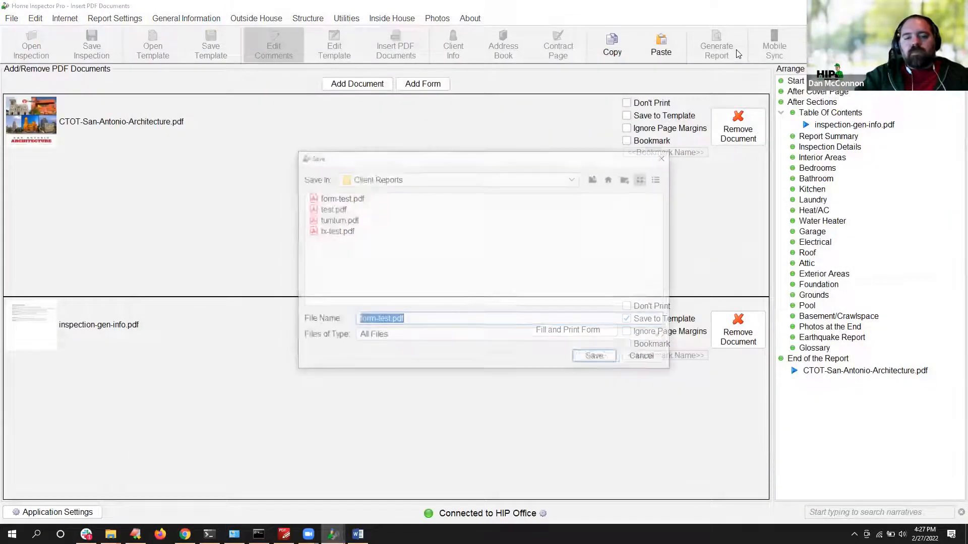
pyautogui.press('Return')
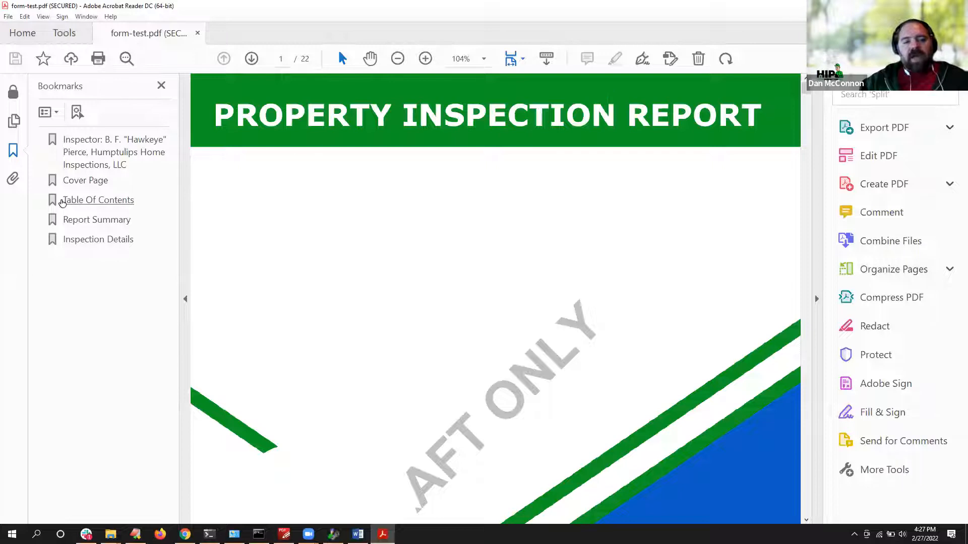
# Step: Go to the report's table of contents and examine the populated General Information form page that follows it
pyautogui.click(151, 206)
pyautogui.scroll(-10, 503, 223)
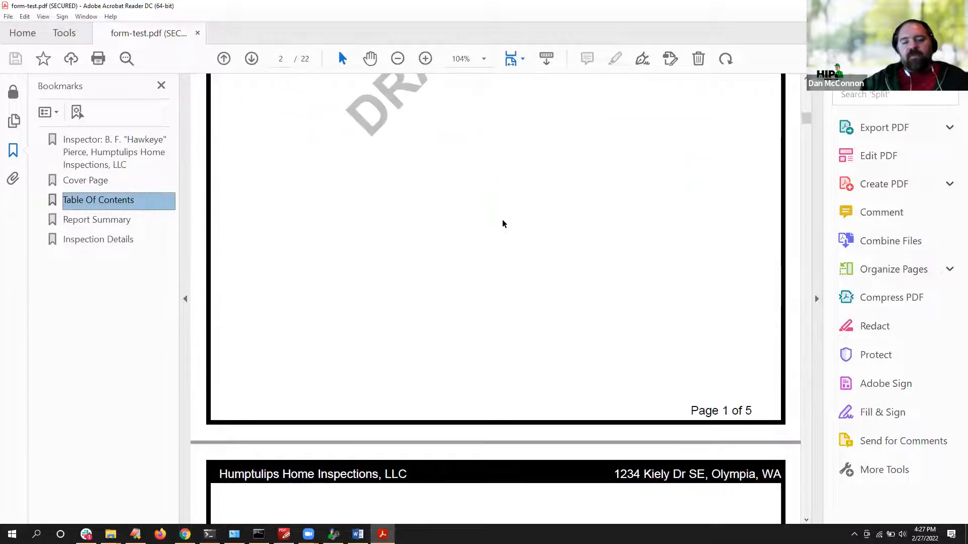
pyautogui.scroll(-3, 503, 223)
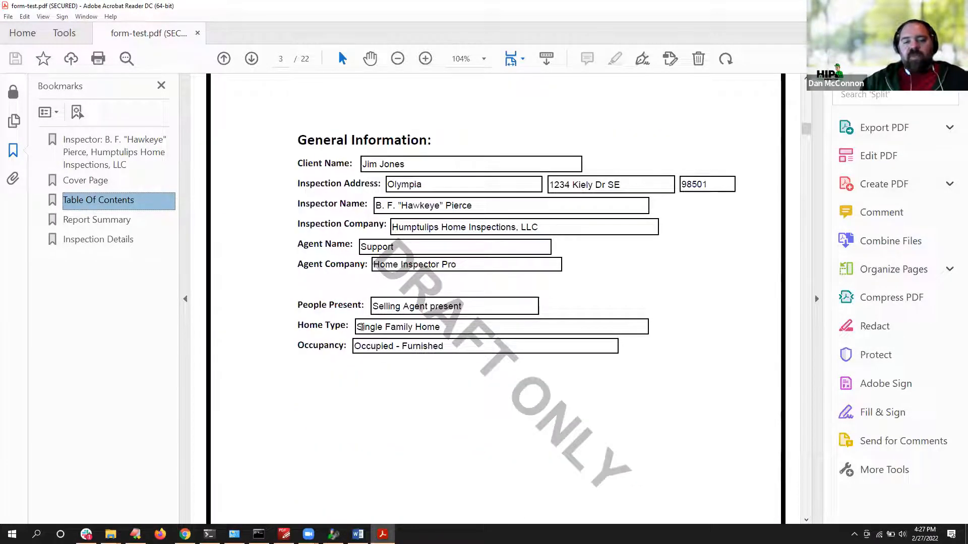
pyautogui.hotkey('ctrl', 'a')
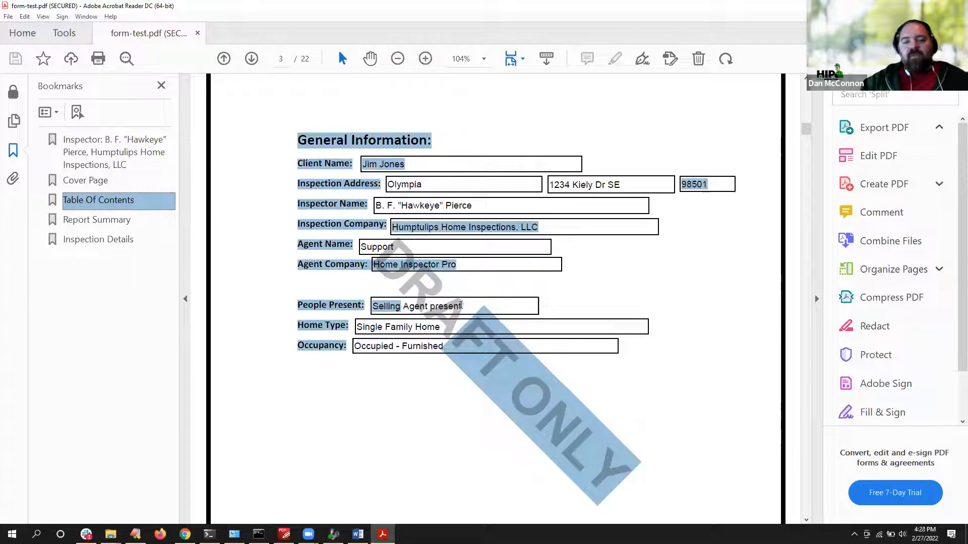
pyautogui.click(475, 298)
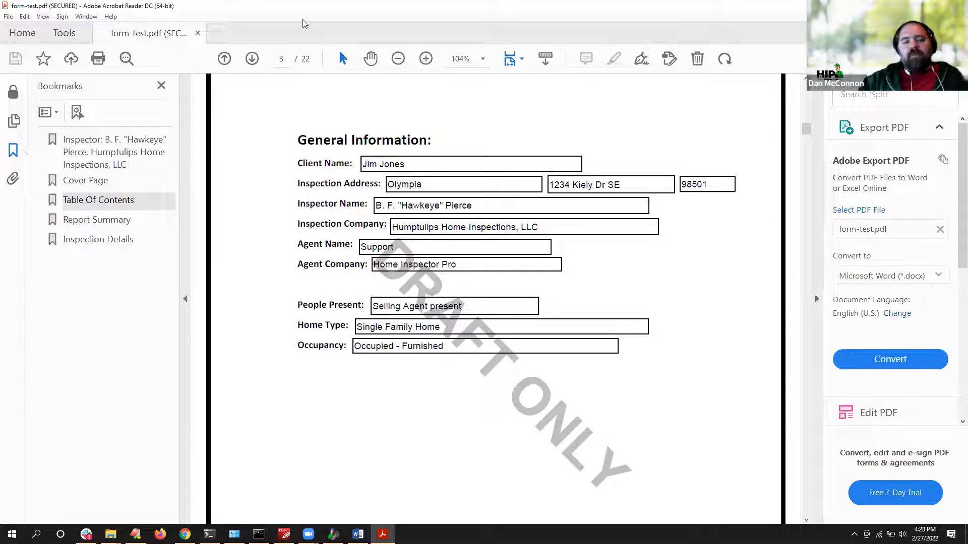
# Step: Switch back to Home Inspector Pro and review the field mappings of the inspection-gen-info.pdf form
pyautogui.hotkey('alt', 'Tab')
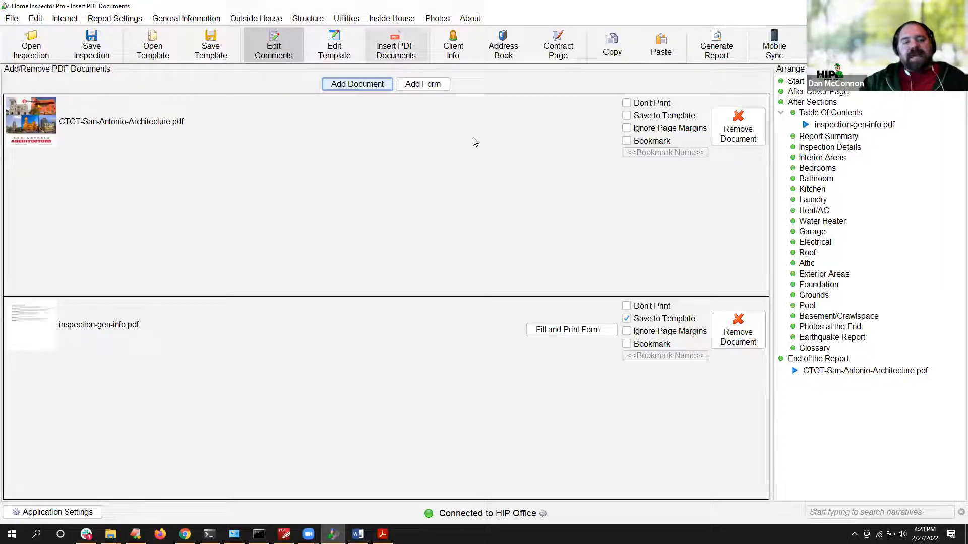
pyautogui.click(575, 327)
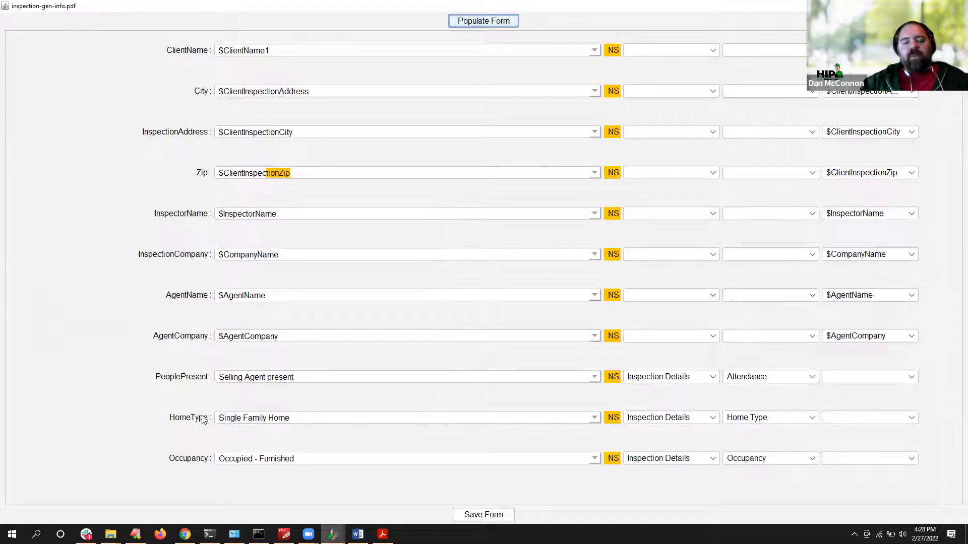
pyautogui.click(957, 6)
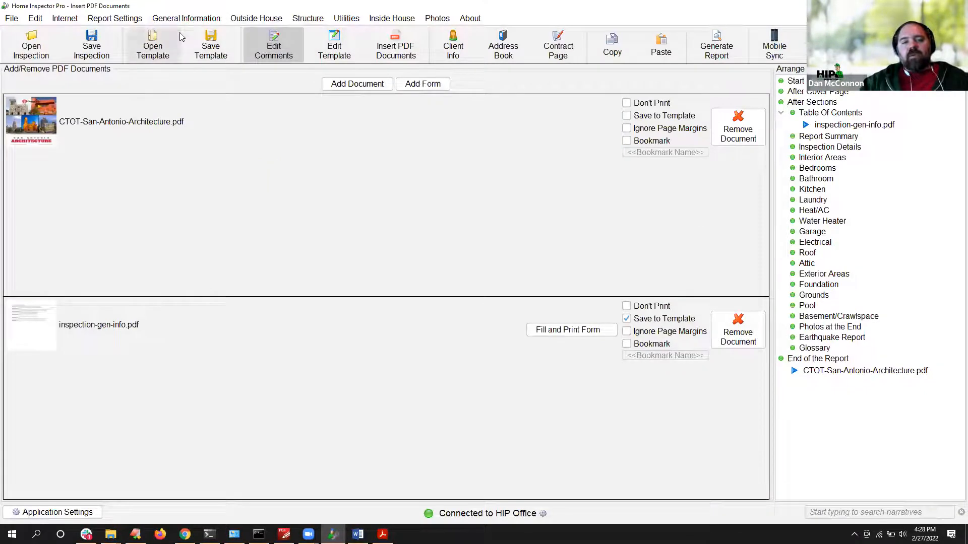
# Step: Compare the tagged "Occupied - Furnished" comment in the Inspection Details Occupancy list with the Occupancy field in the generated report
pyautogui.click(186, 18)
pyautogui.click(191, 33)
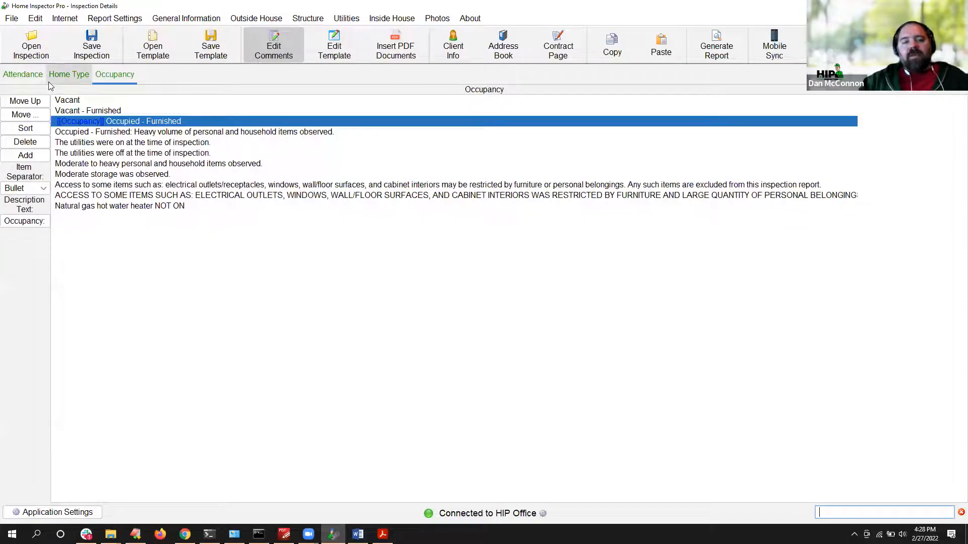
pyautogui.click(86, 125)
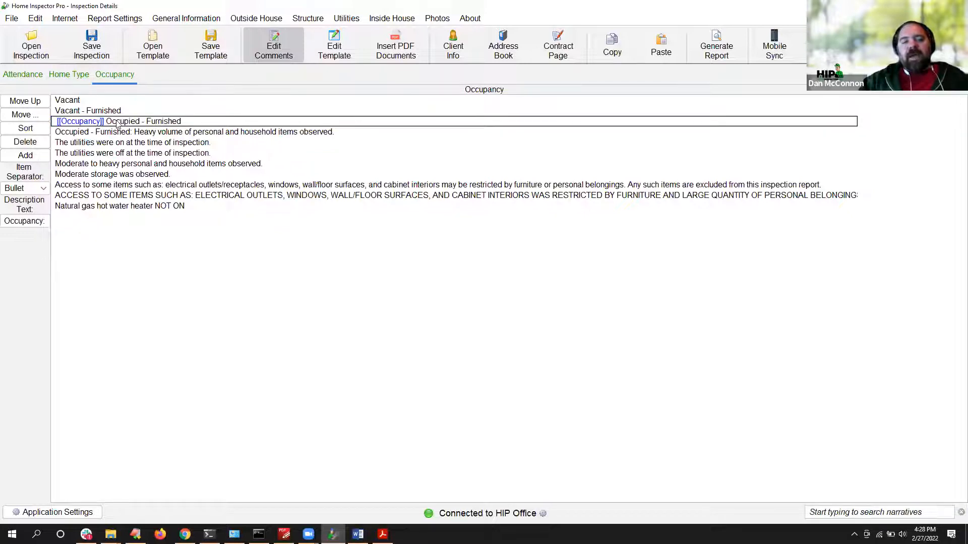
pyautogui.click(382, 534)
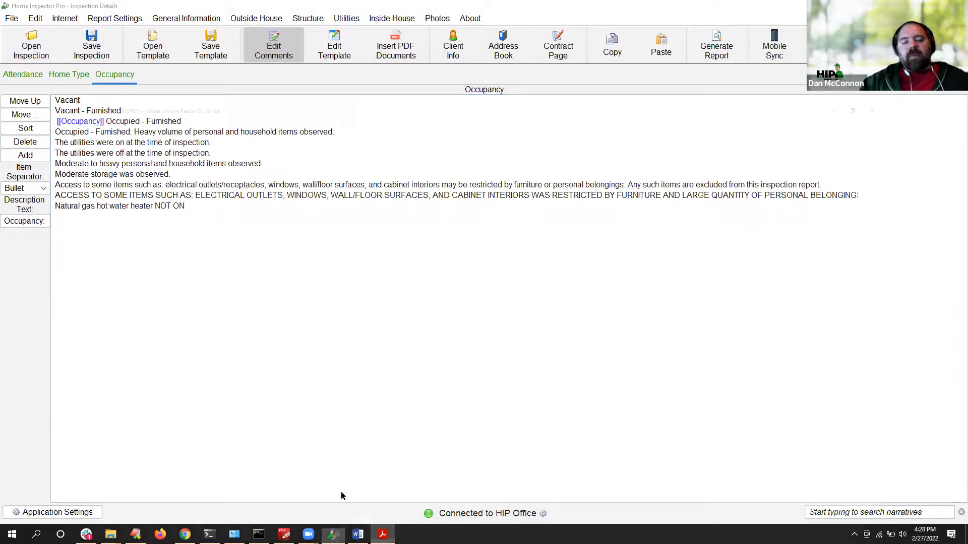
pyautogui.moveTo(355, 348); pyautogui.dragTo(424, 348)
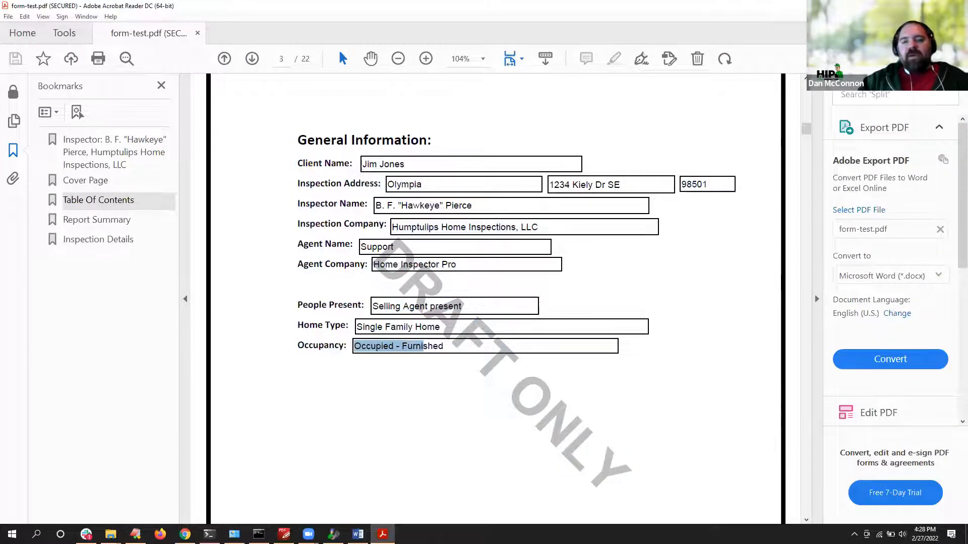
pyautogui.hotkey('alt', 'Tab')
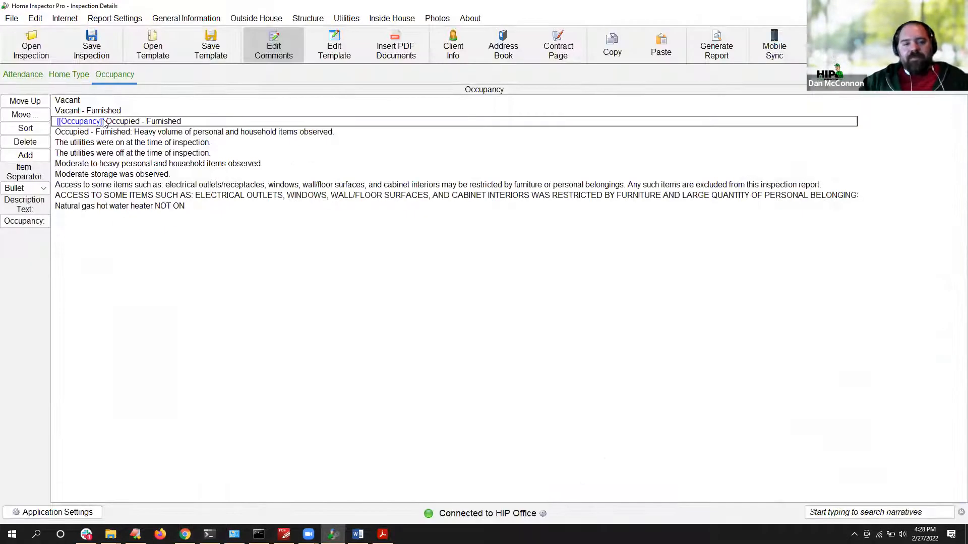
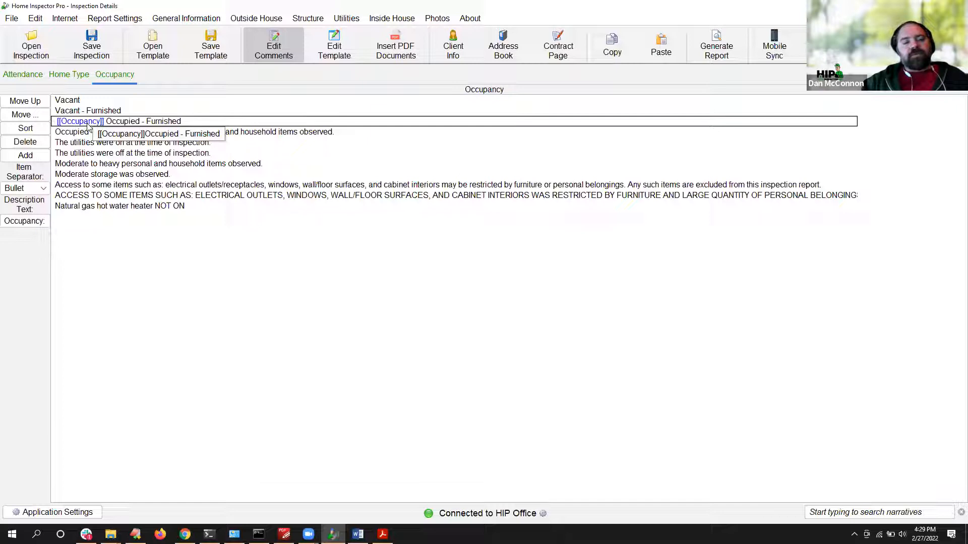
pyautogui.click(87, 124)
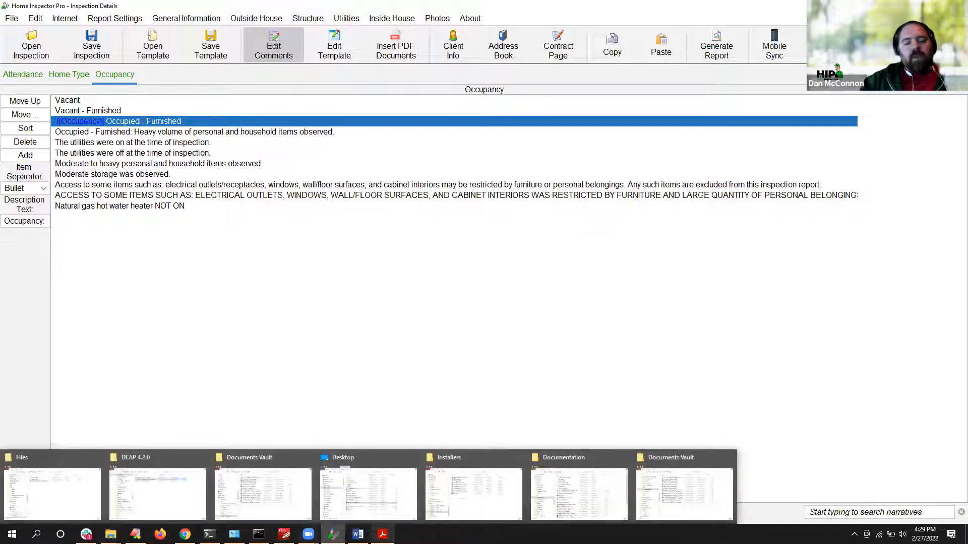
pyautogui.click(285, 533)
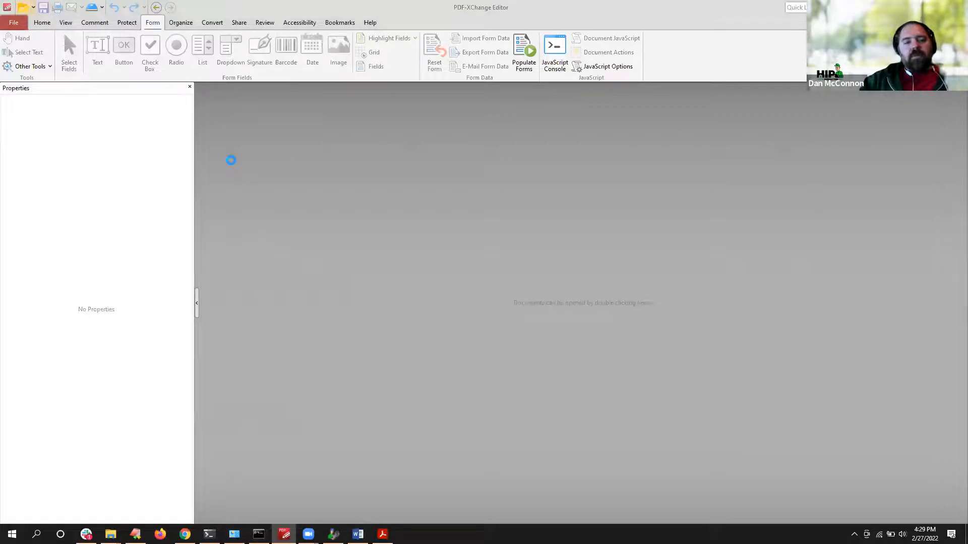
pyautogui.doubleClick(233, 165)
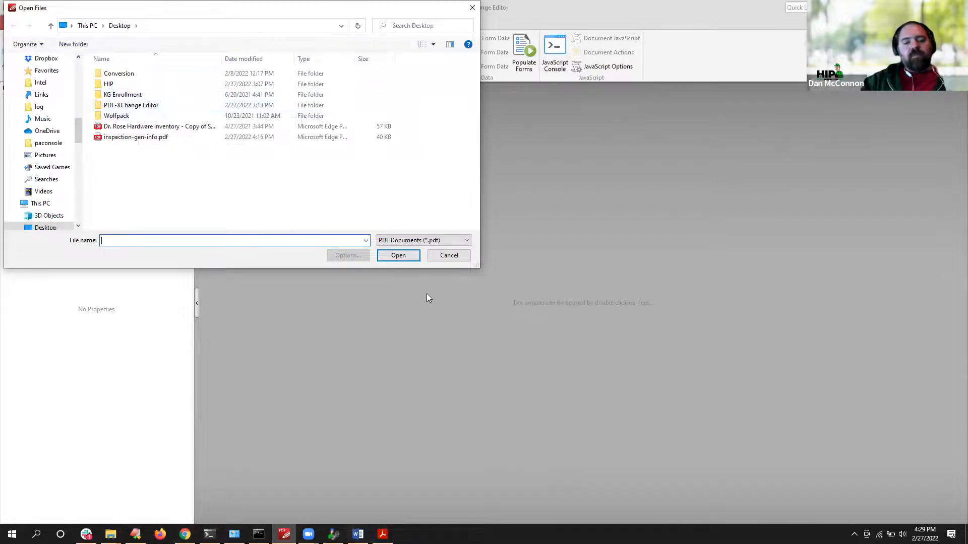
pyautogui.click(447, 260)
pyautogui.click(333, 534)
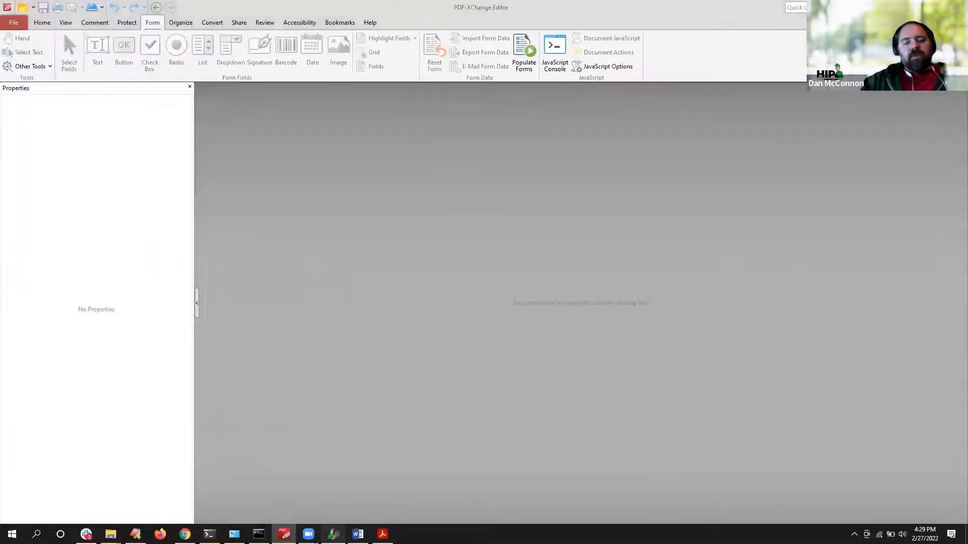
# Step: Set inspection-gen-info.pdf to ignore page margins among the inserted PDF documents
pyautogui.click(392, 45)
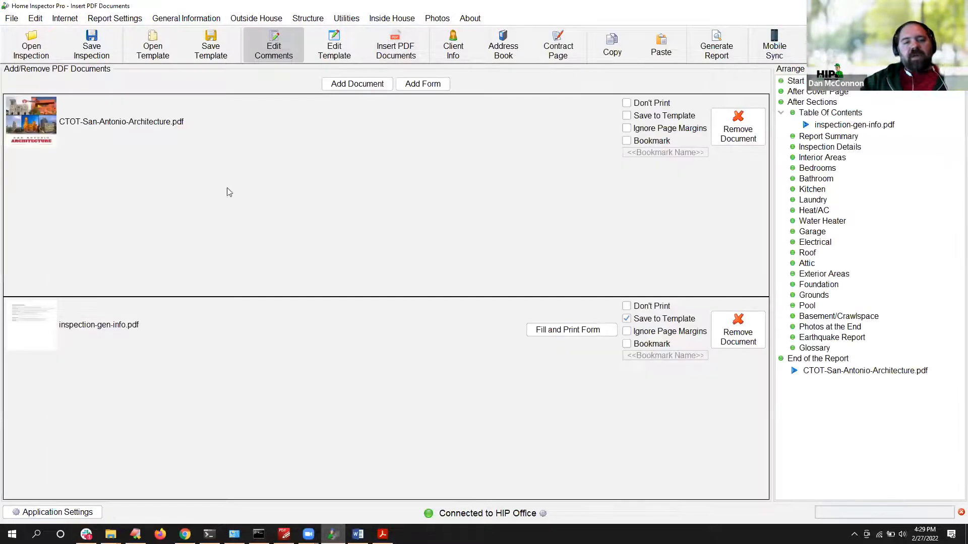
pyautogui.click(628, 332)
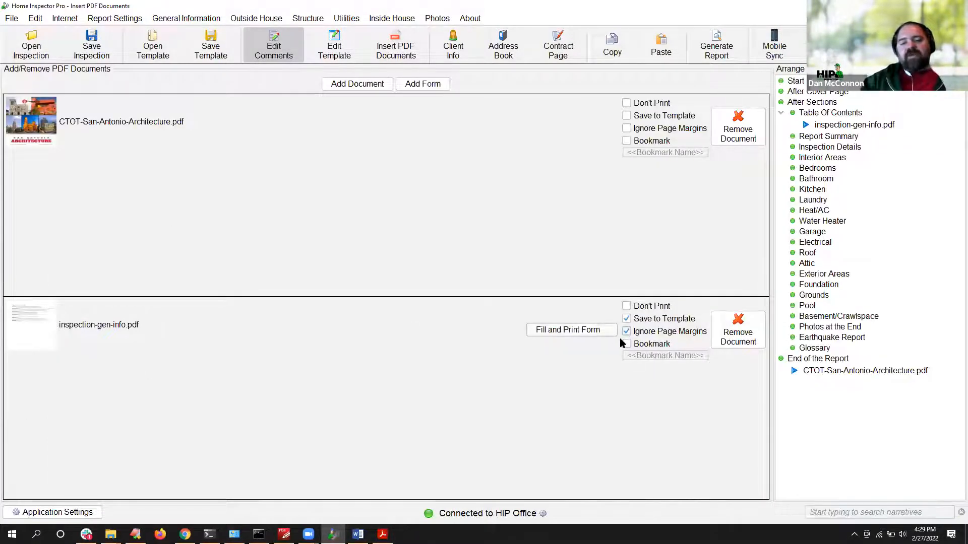
# Step: Switch to Acrobat Reader to examine the form page's border and margins in form-test.pdf, and close the report
pyautogui.click(383, 534)
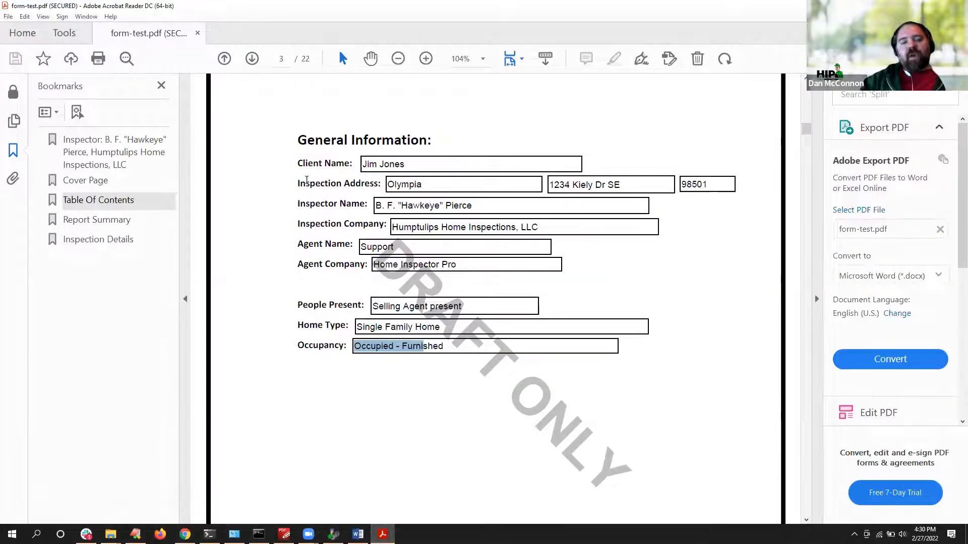
pyautogui.click(264, 123)
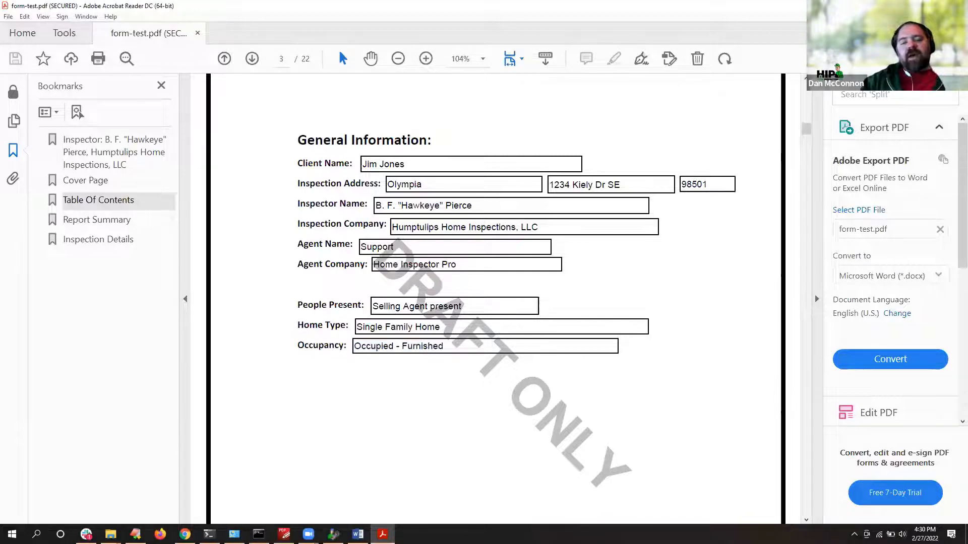
pyautogui.moveTo(383, 535)
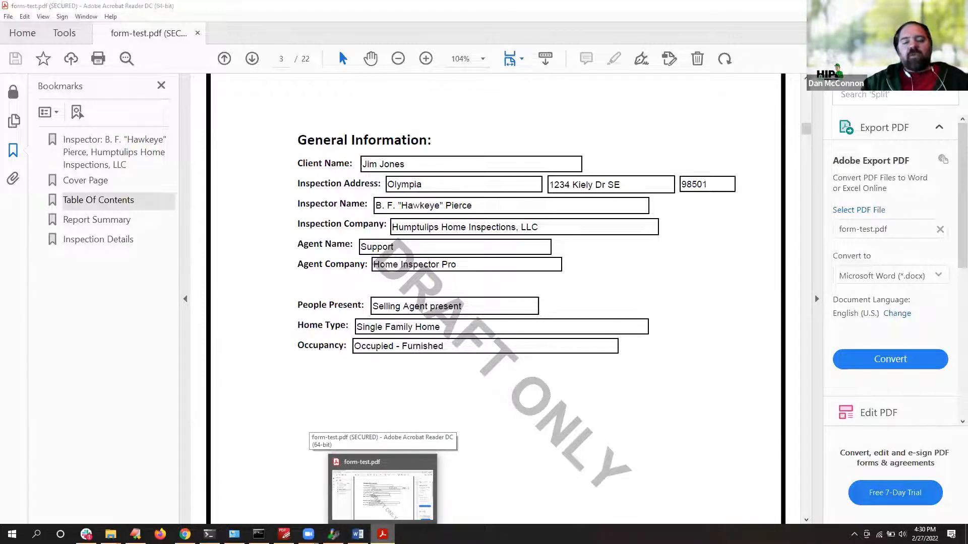
pyautogui.rightClick(383, 534)
pyautogui.click(358, 513)
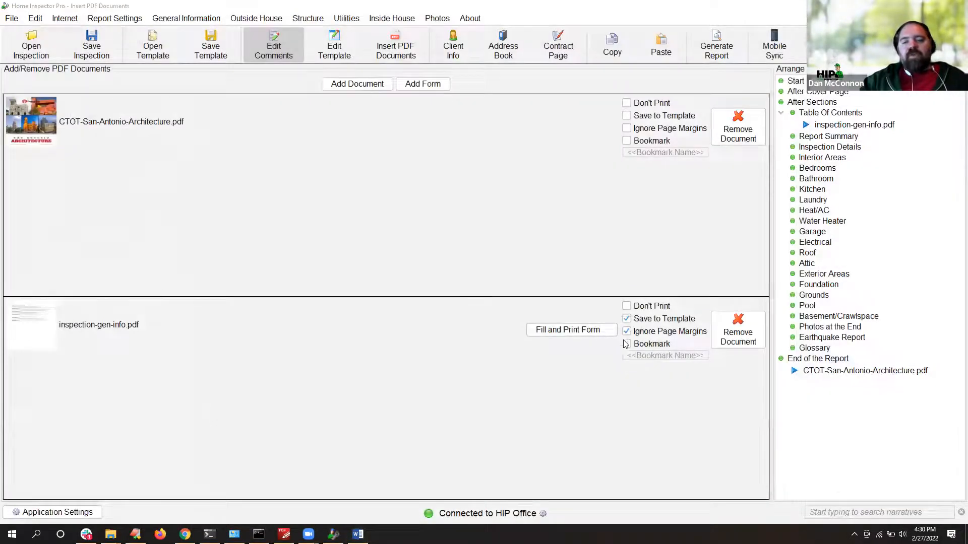
# Step: Enable a bookmark for inspection-gen-info.pdf and name it "General Information"
pyautogui.click(627, 345)
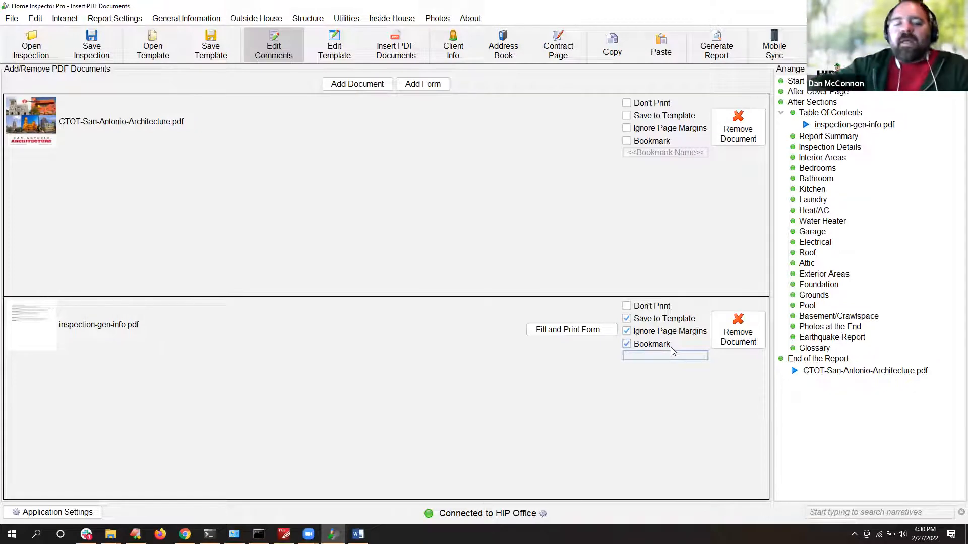
pyautogui.write('Inspecting')
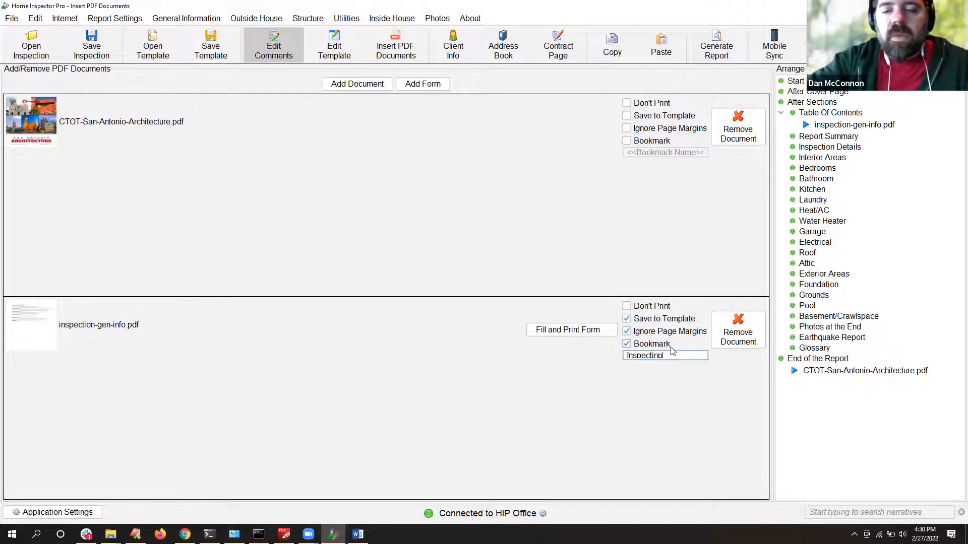
pyautogui.hotkey('ctrl', 'a')
pyautogui.write('General')
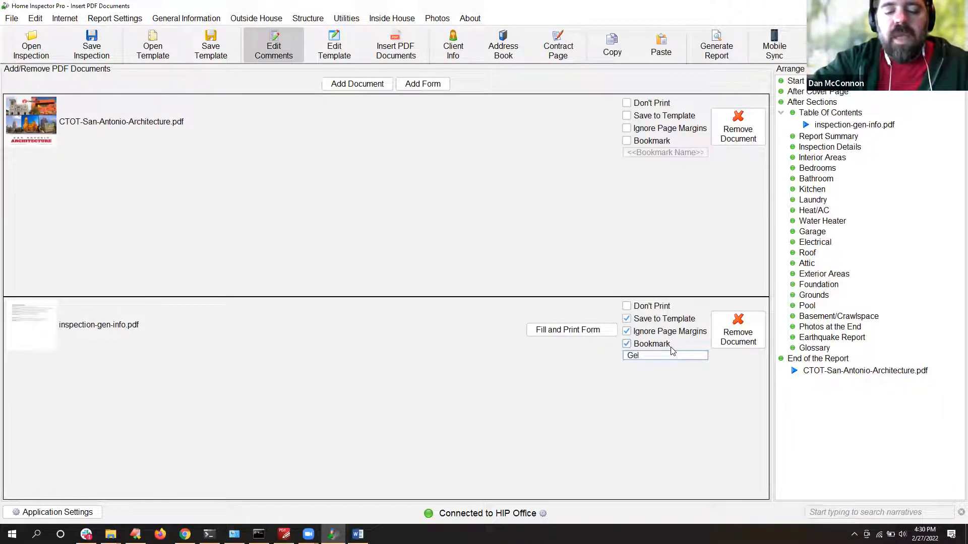
pyautogui.write(' Information')
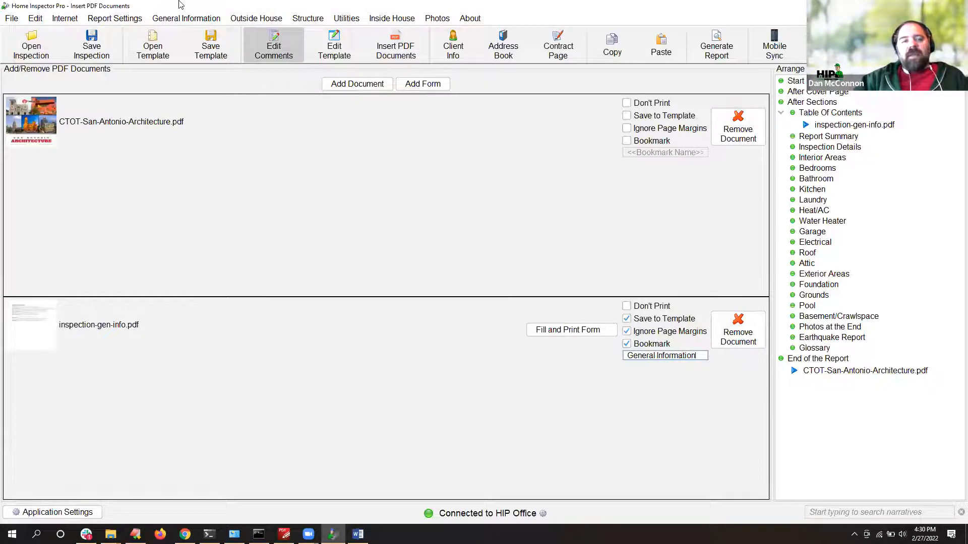
# Step: Save the template as DefaultTemplate.tpz, keeping the template name Residential Template 1
pyautogui.click(211, 46)
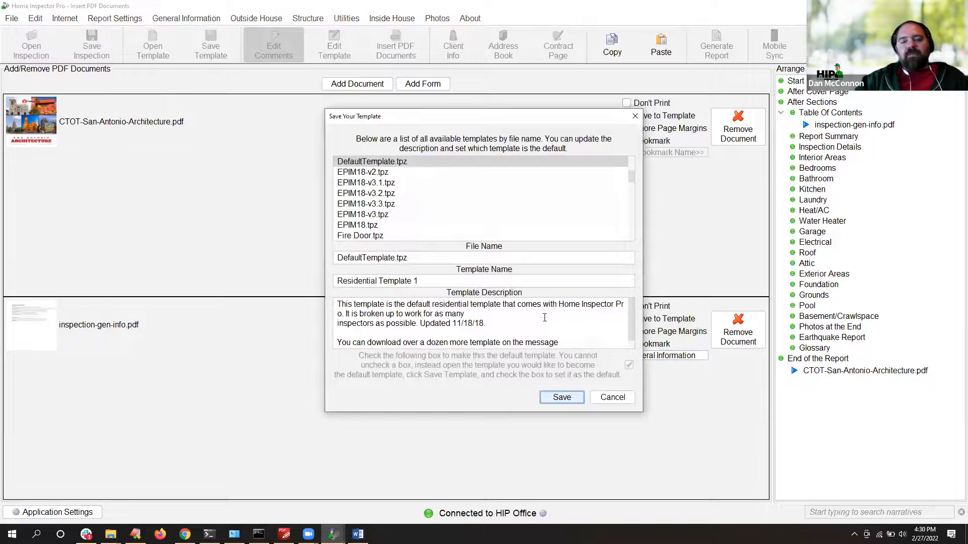
pyautogui.click(561, 398)
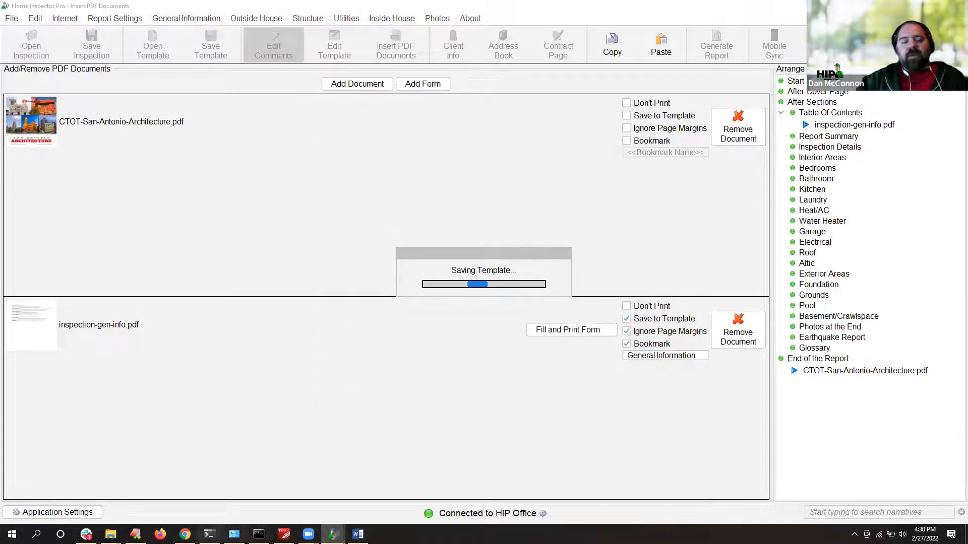
# Step: Switch to the Documents Vault folder in File Explorer to view the stored template PDF files
pyautogui.moveTo(111, 535)
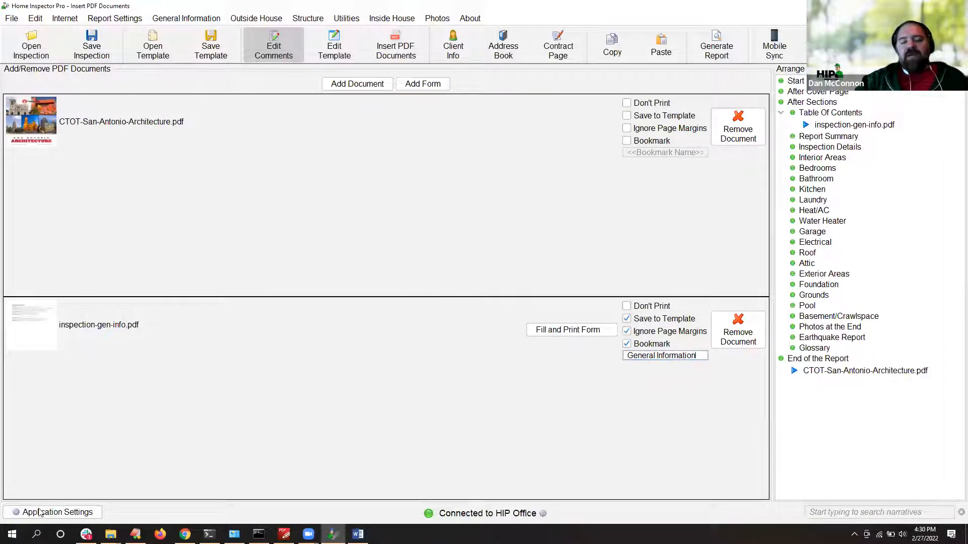
pyautogui.click(111, 535)
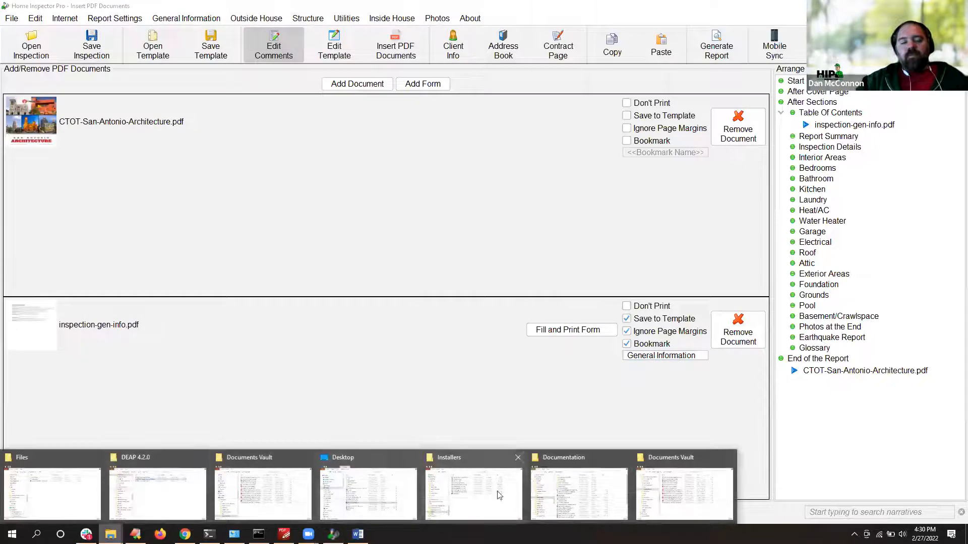
pyautogui.click(262, 494)
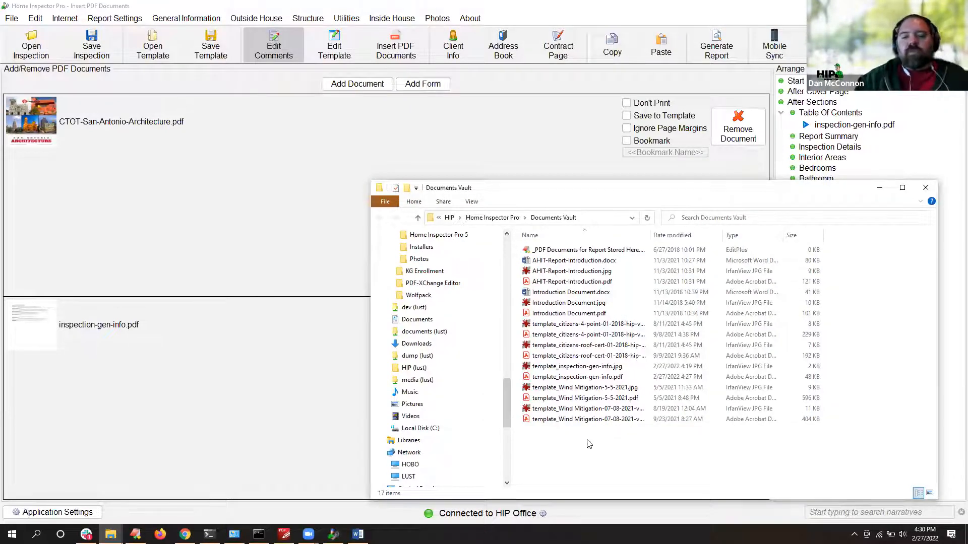
# Step: Select template_inspection-gen-info.pdf in the Documents Vault, minimize the folder, and open the inspection-gen-info.pdf form for filling in Home Inspector Pro
pyautogui.click(599, 378)
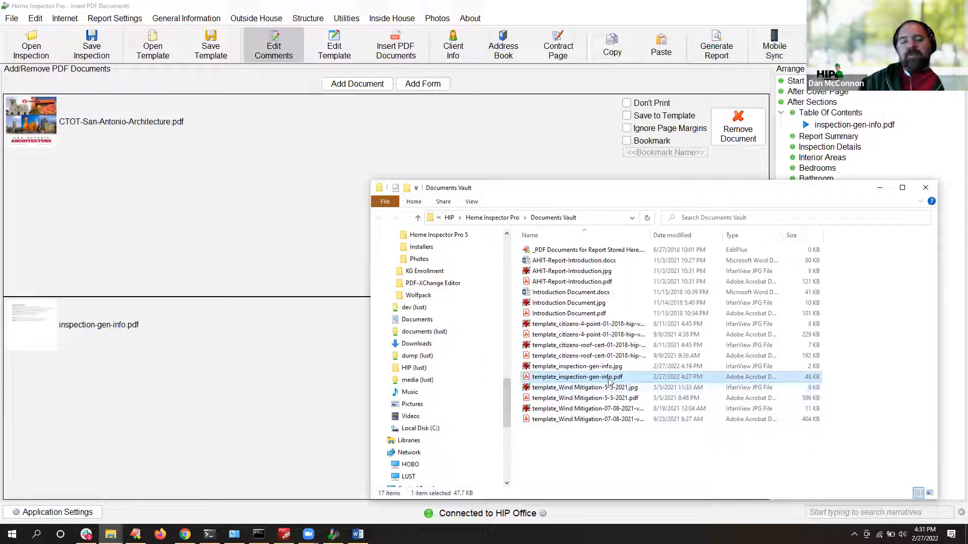
pyautogui.click(880, 187)
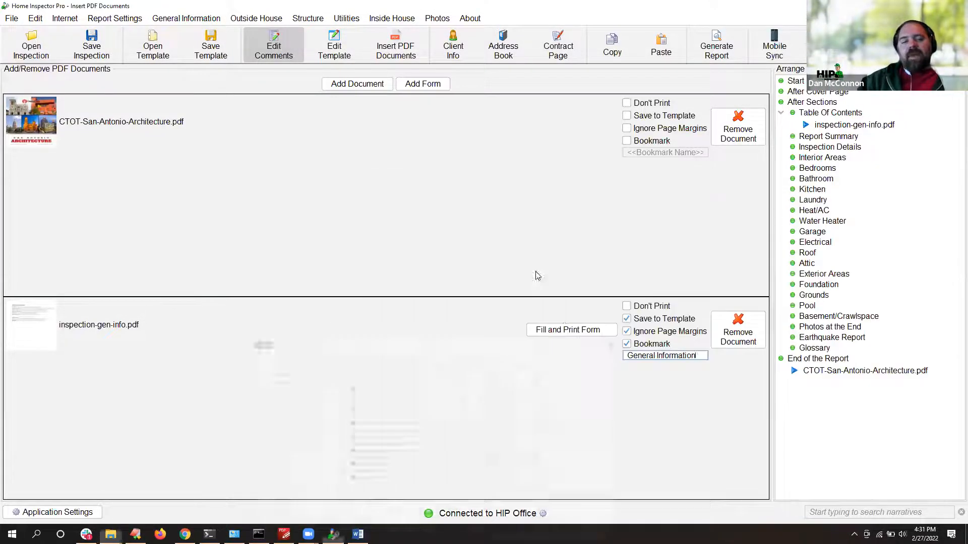
pyautogui.click(566, 330)
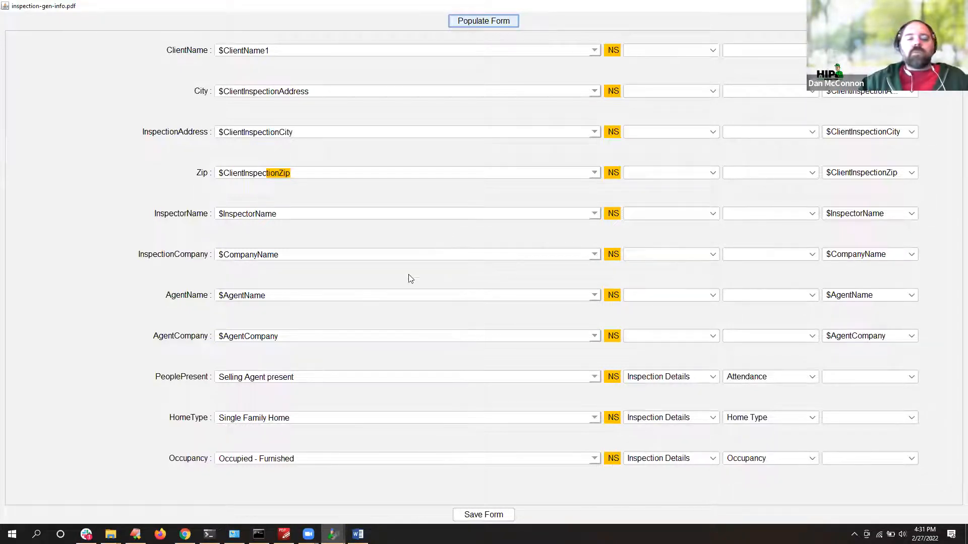
# Step: Set the InspectionCompany and InspectorName fields to Save To Template, populate the form, and save it
pyautogui.click(614, 255)
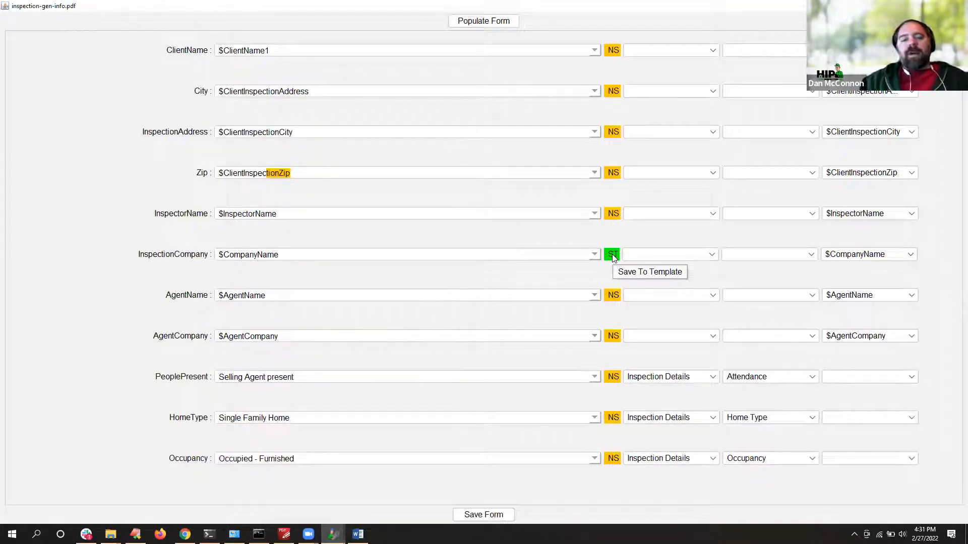
pyautogui.click(615, 214)
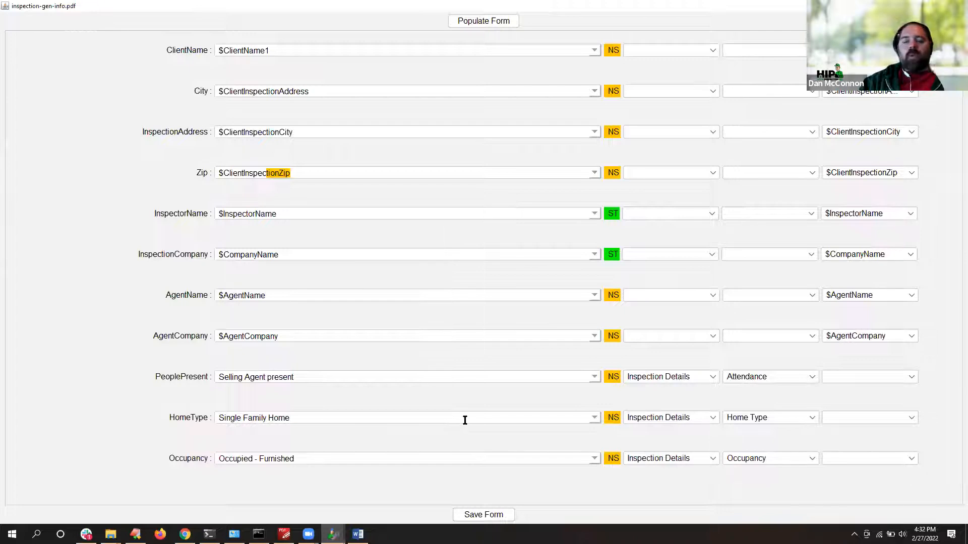
pyautogui.click(499, 23)
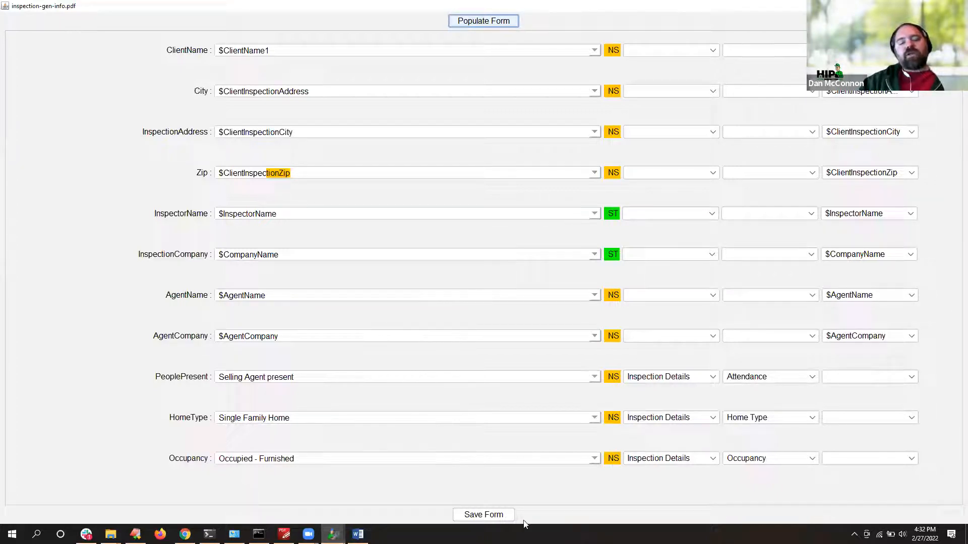
pyautogui.click(497, 520)
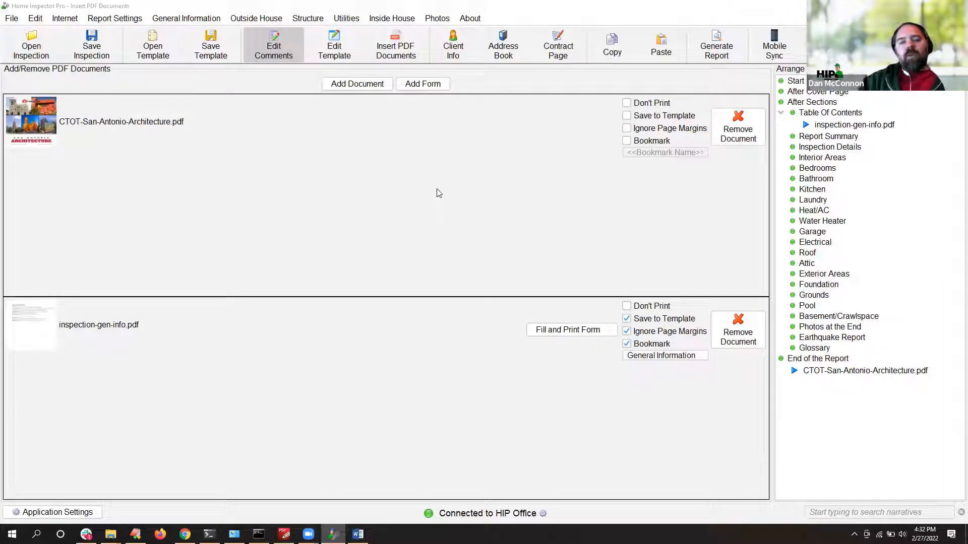
# Step: Open the template Citizens Insurance 4 point-v2.2.tpz
pyautogui.click(164, 48)
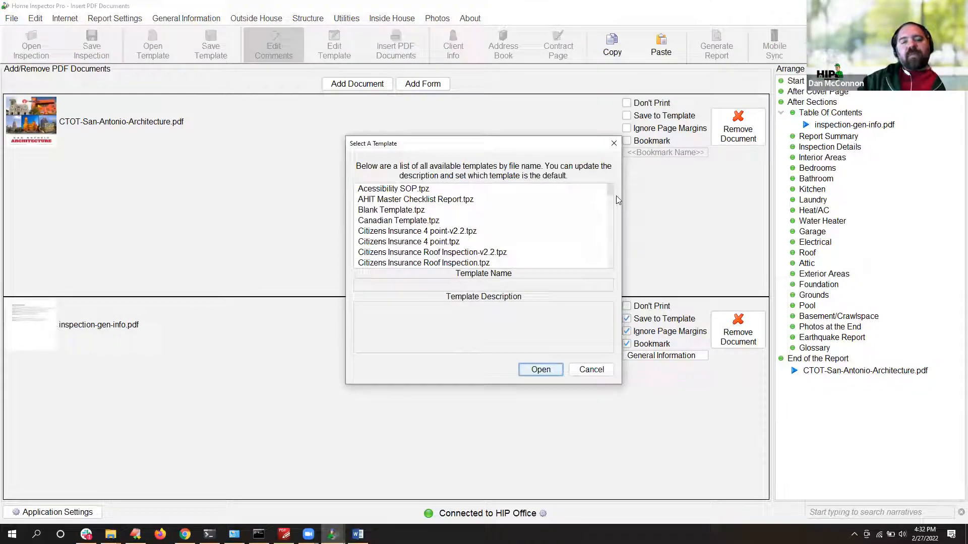
pyautogui.moveTo(611, 191)
pyautogui.mouseDown()
pyautogui.moveTo(607, 255)
pyautogui.moveTo(611, 195)
pyautogui.mouseUp()
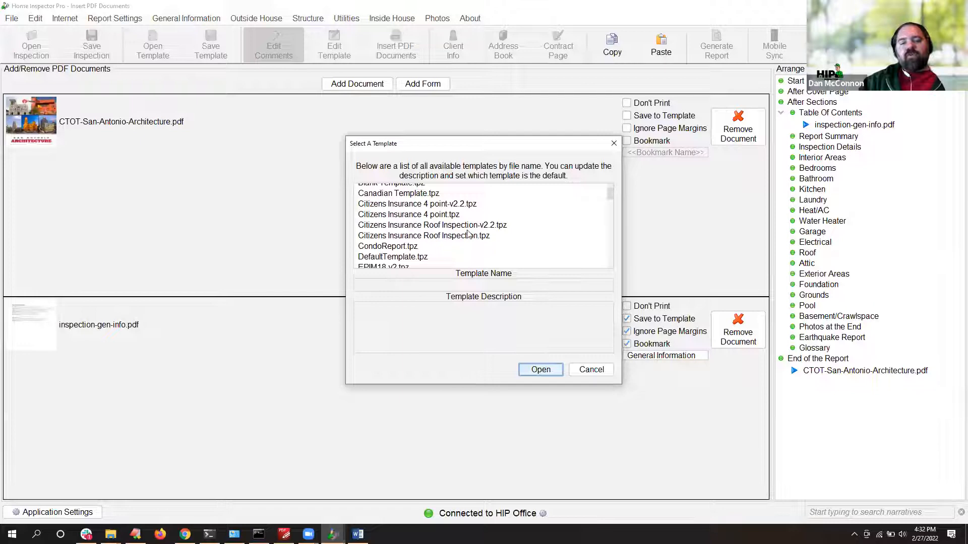
pyautogui.click(426, 204)
pyautogui.click(541, 370)
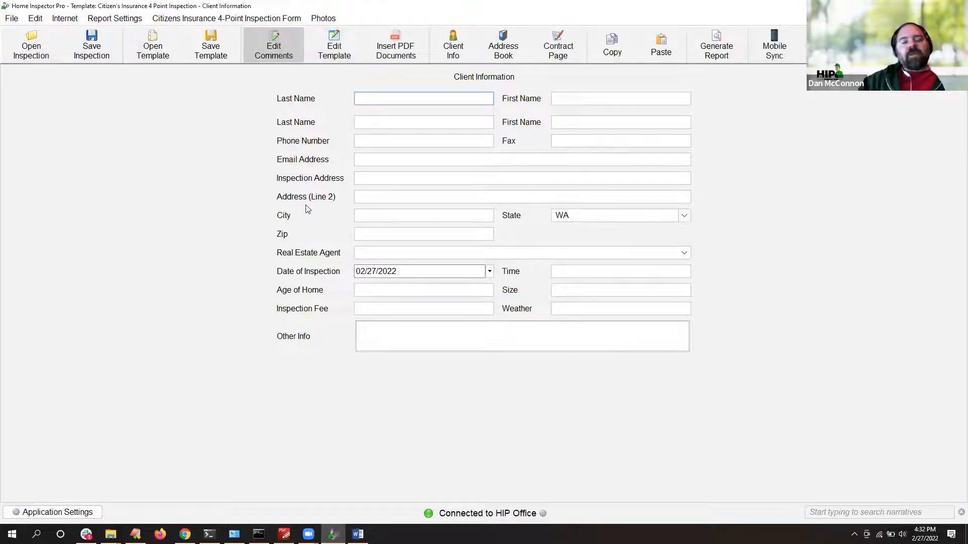
# Step: Switch to PDF-XChange Editor and open template_citizens-4-point-01-2018-hip-v2.2 from the Documents Vault folder inside HIP's Home Inspector Pro folder
pyautogui.click(284, 534)
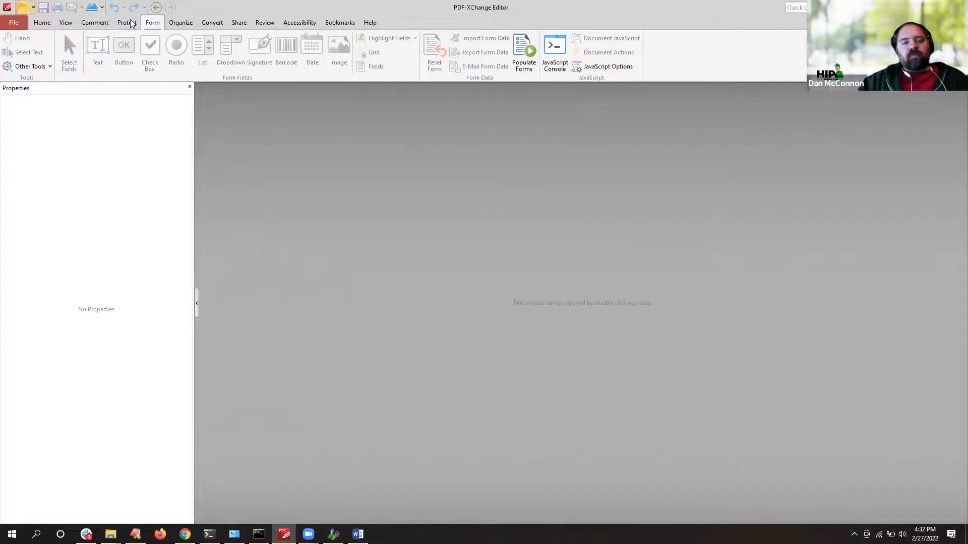
pyautogui.hotkey('ctrl', 'o')
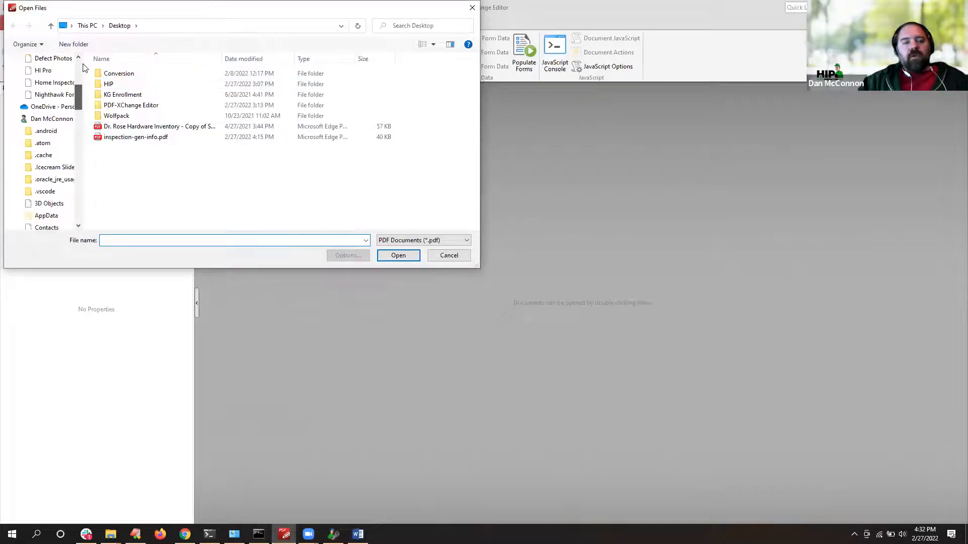
pyautogui.click(107, 85)
pyautogui.doubleClick(107, 85)
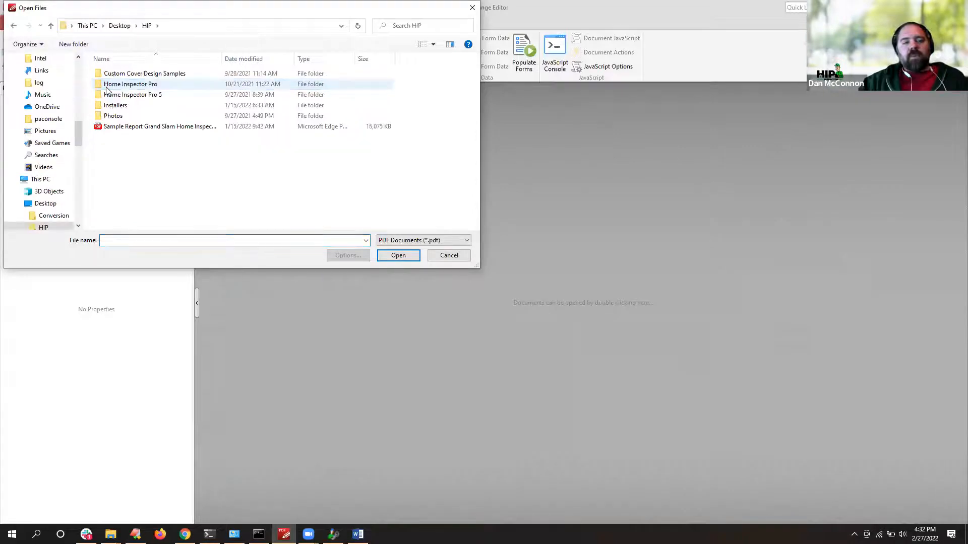
pyautogui.doubleClick(108, 87)
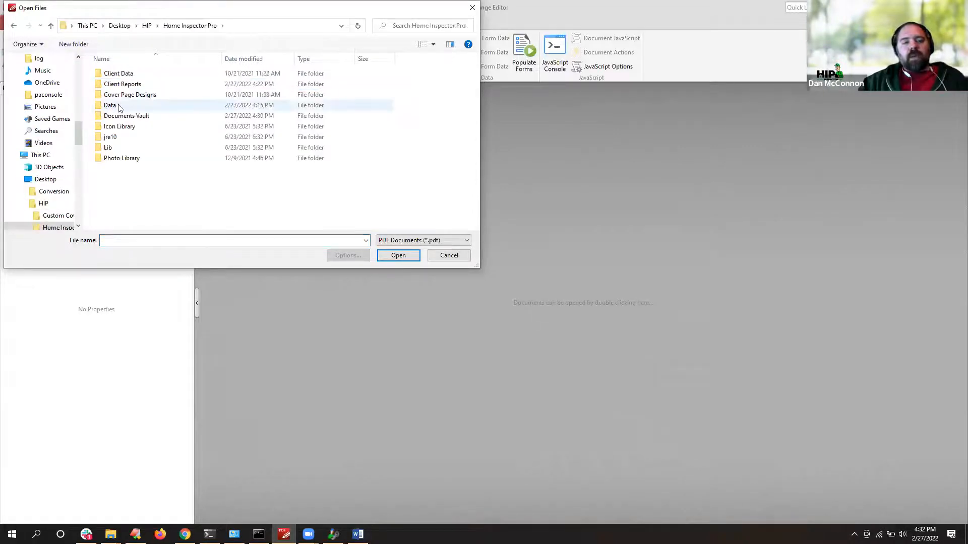
pyautogui.doubleClick(124, 116)
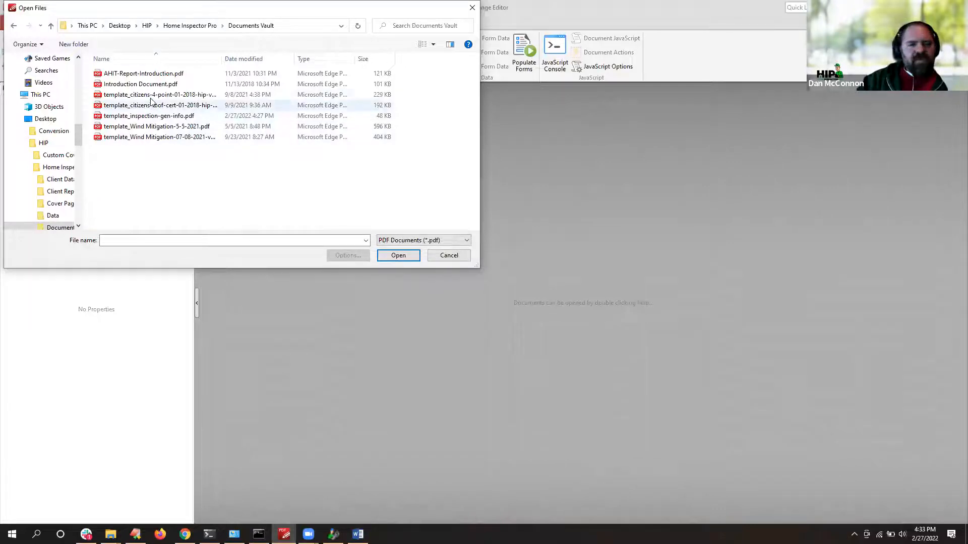
pyautogui.doubleClick(176, 96)
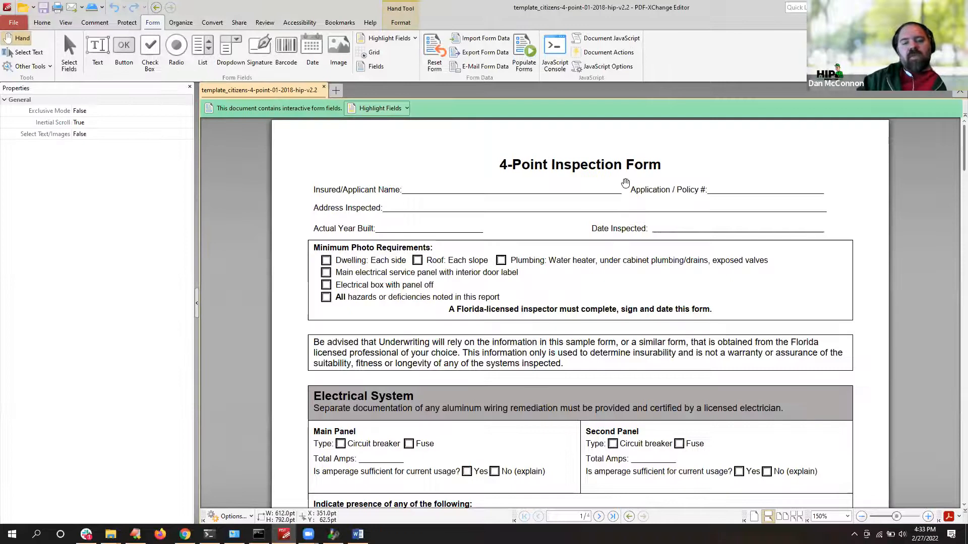
# Step: Examine the Electrical, HVAC and Plumbing System sections of the 4-Point Inspection Form
pyautogui.scroll(-3, 625, 182)
pyautogui.scroll(-1, 626, 183)
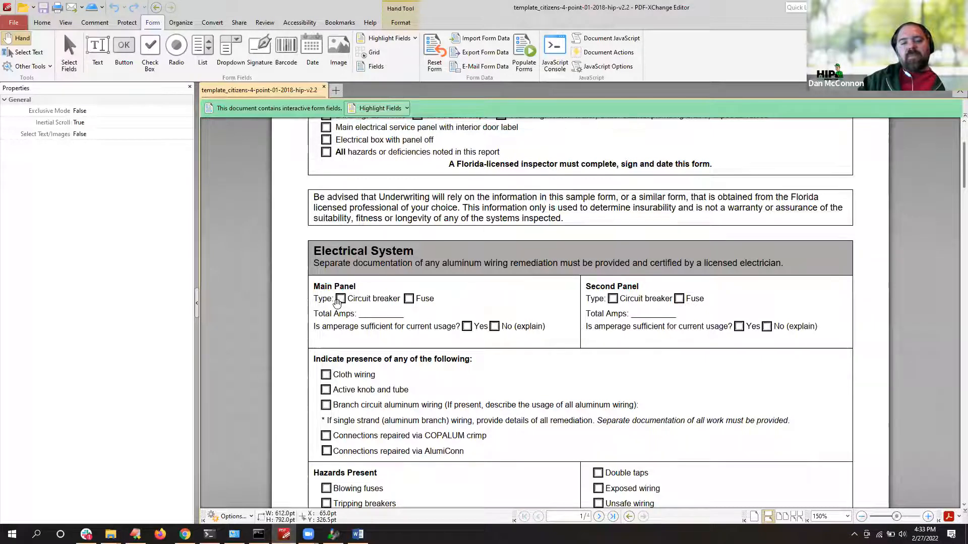
pyautogui.scroll(-4, 570, 323)
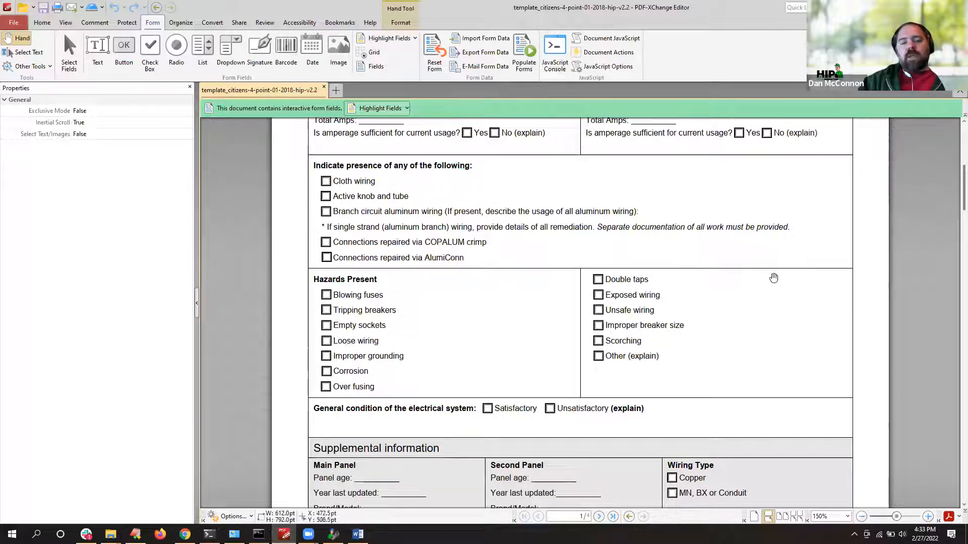
pyautogui.scroll(-5, 539, 322)
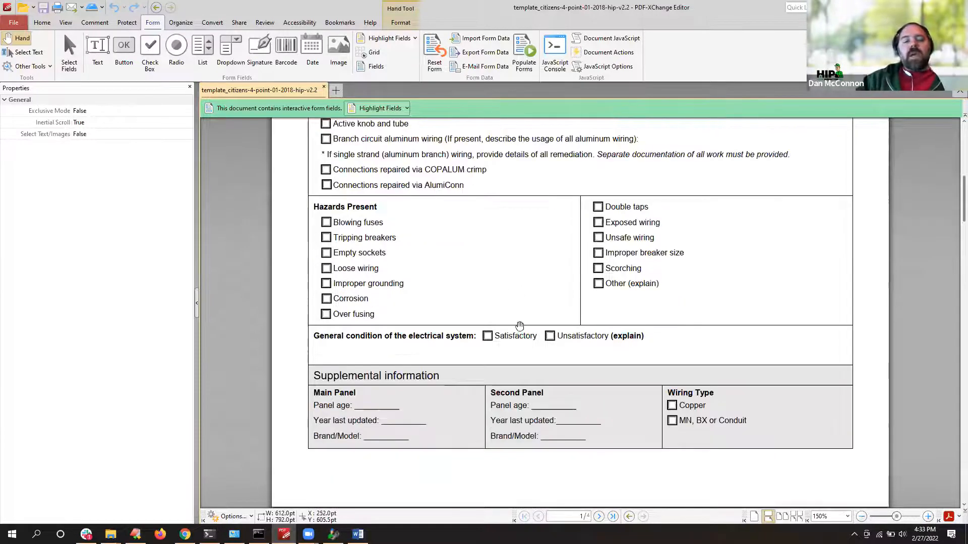
pyautogui.scroll(-5, 519, 327)
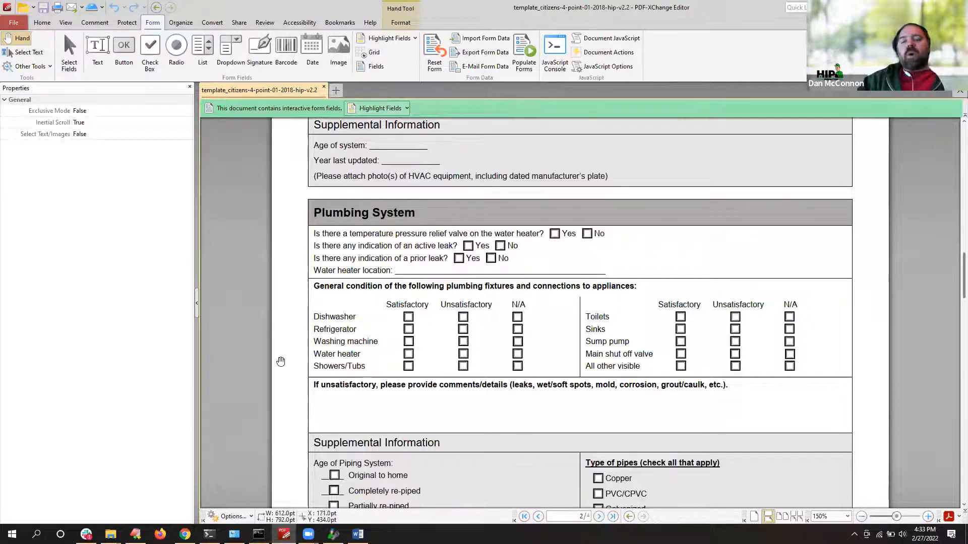
pyautogui.scroll(3, 384, 356)
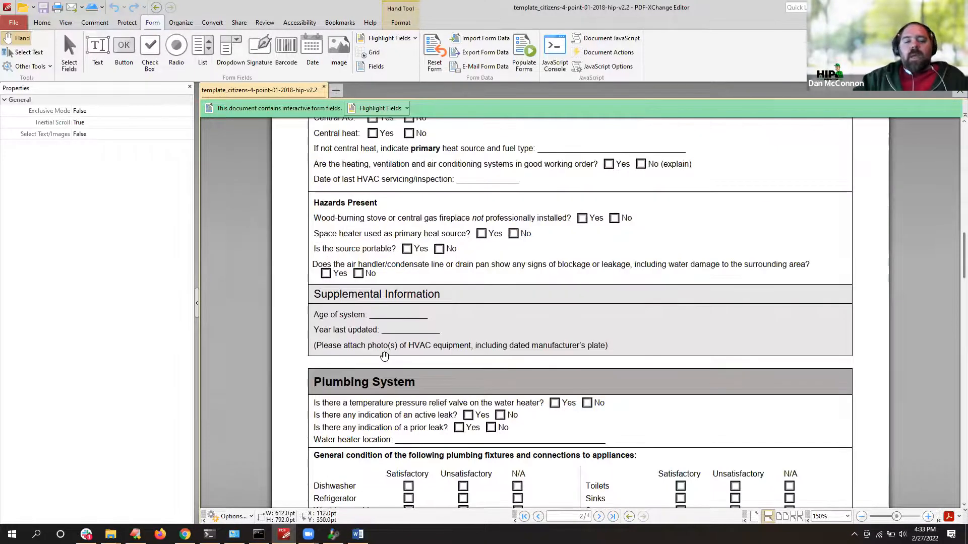
pyautogui.scroll(3, 385, 357)
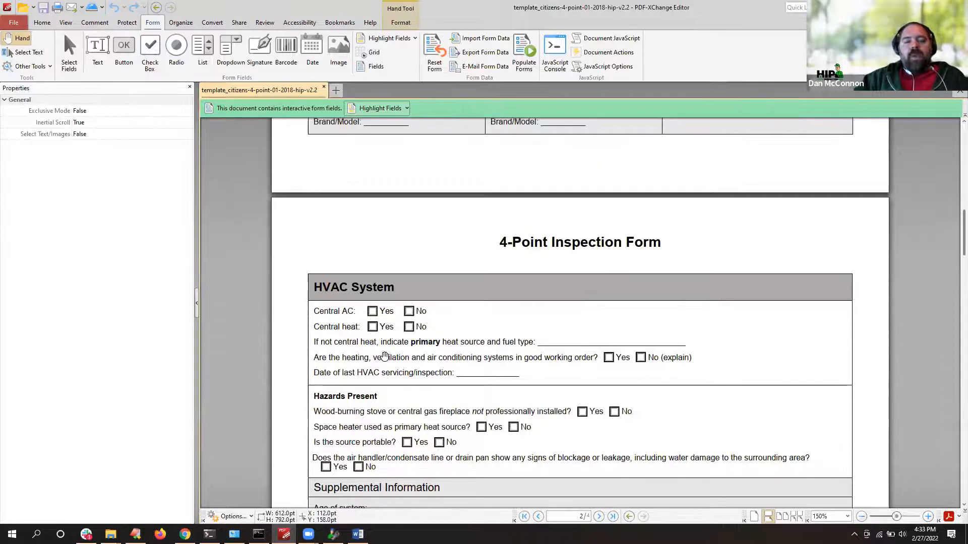
# Step: Show the form fields for selection and inspect the section prefix in the Dishwasher Satisfactory check box's field name
pyautogui.click(70, 58)
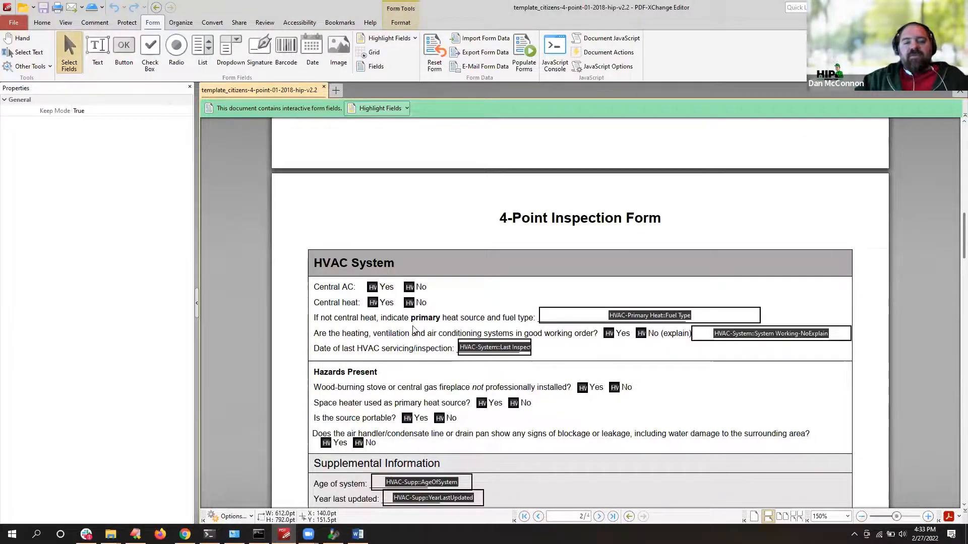
pyautogui.scroll(-3, 414, 329)
pyautogui.scroll(-3, 413, 329)
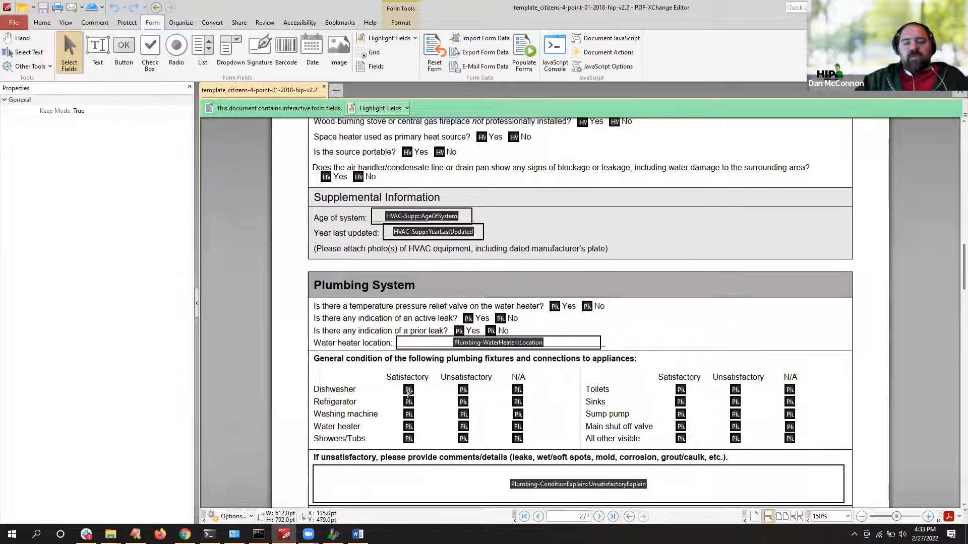
pyautogui.click(408, 392)
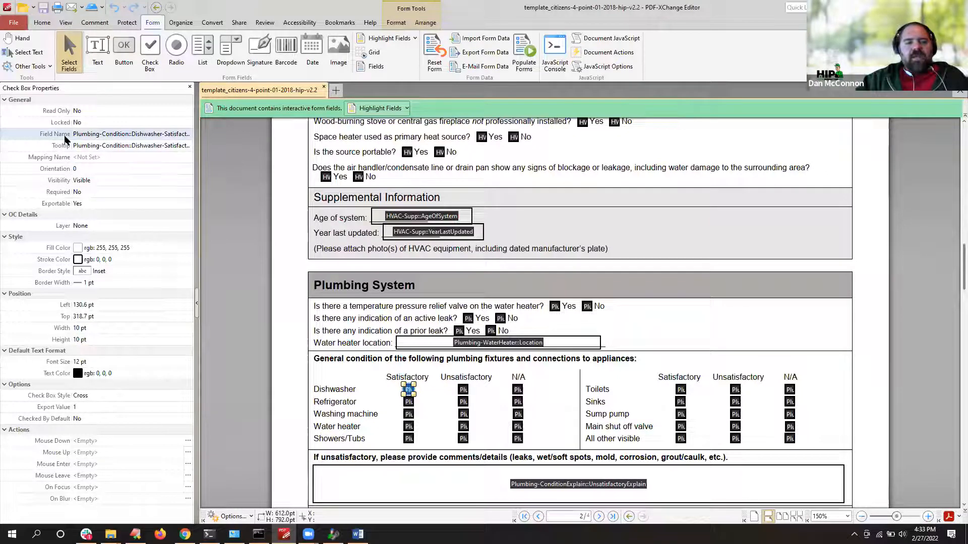
pyautogui.click(93, 134)
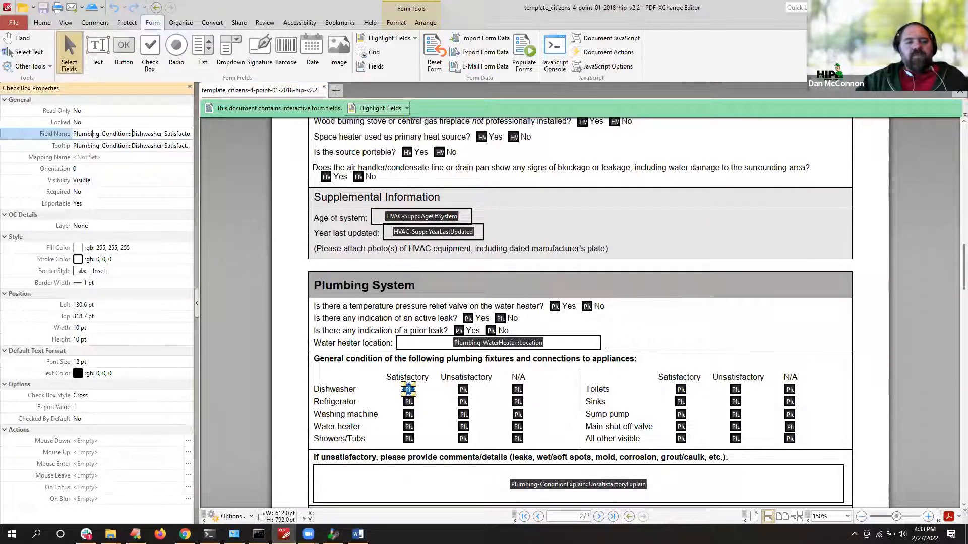
pyautogui.moveTo(129, 133); pyautogui.dragTo(73, 134)
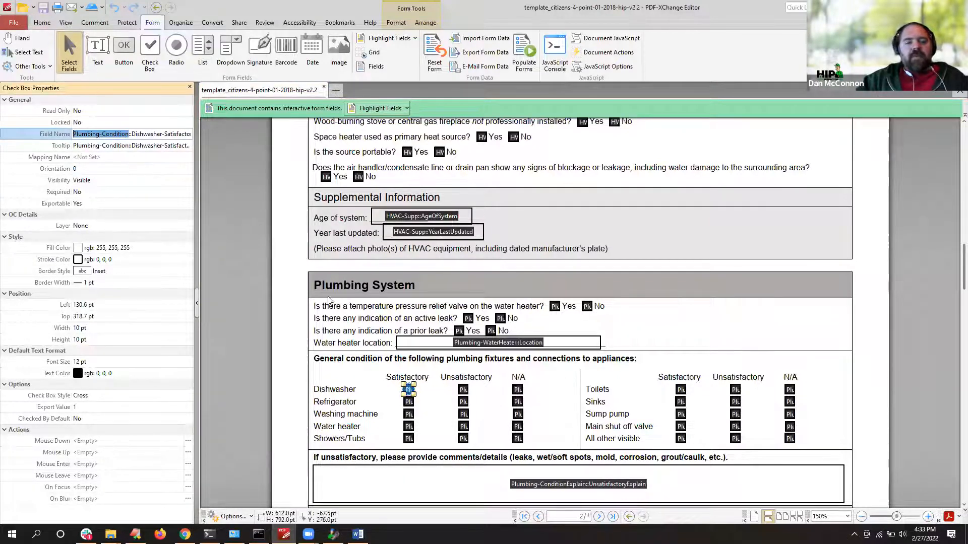
# Step: Inspect the field names of the Satisfactory check boxes for Refrigerator and Washing machine in the Plumbing System section
pyautogui.click(409, 402)
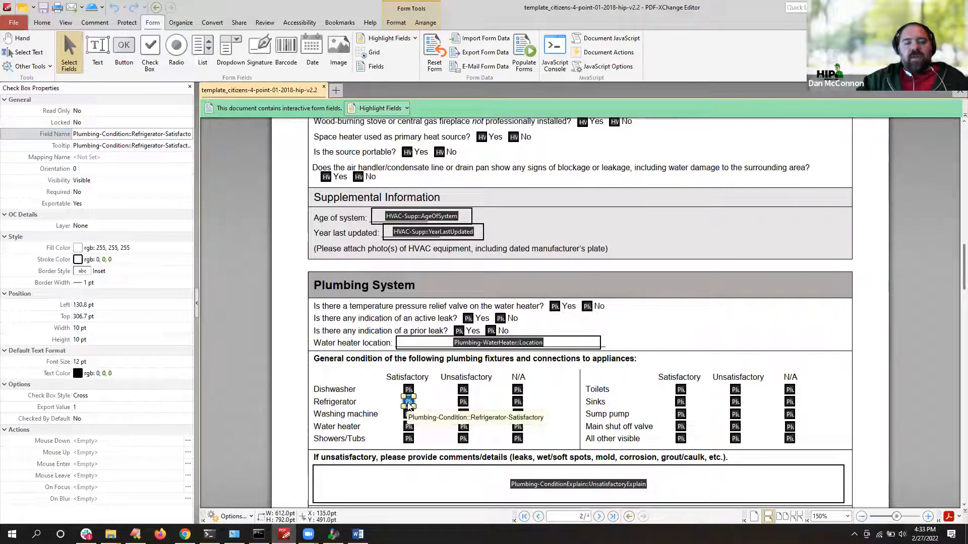
pyautogui.press('Escape')
pyautogui.click(408, 415)
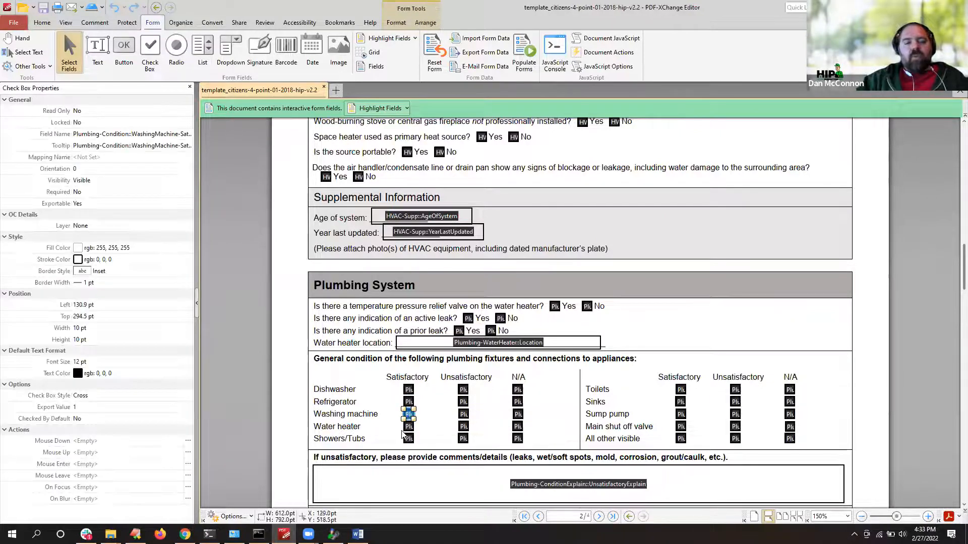
pyautogui.click(134, 135)
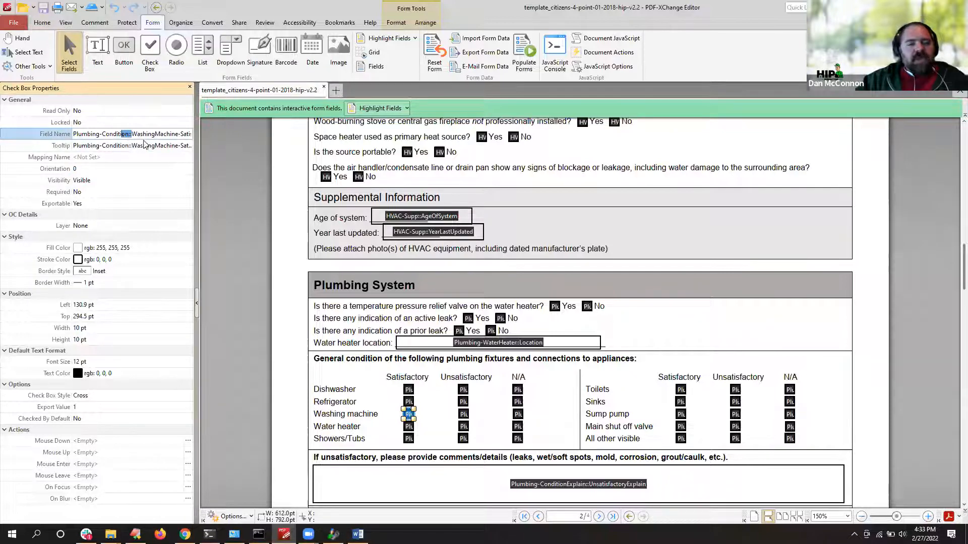
pyautogui.click(135, 145)
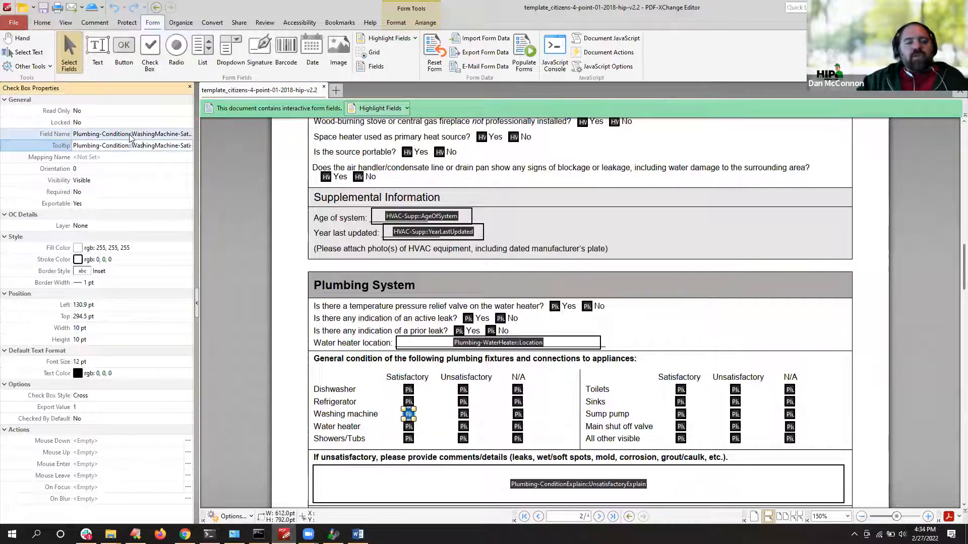
pyautogui.click(132, 135)
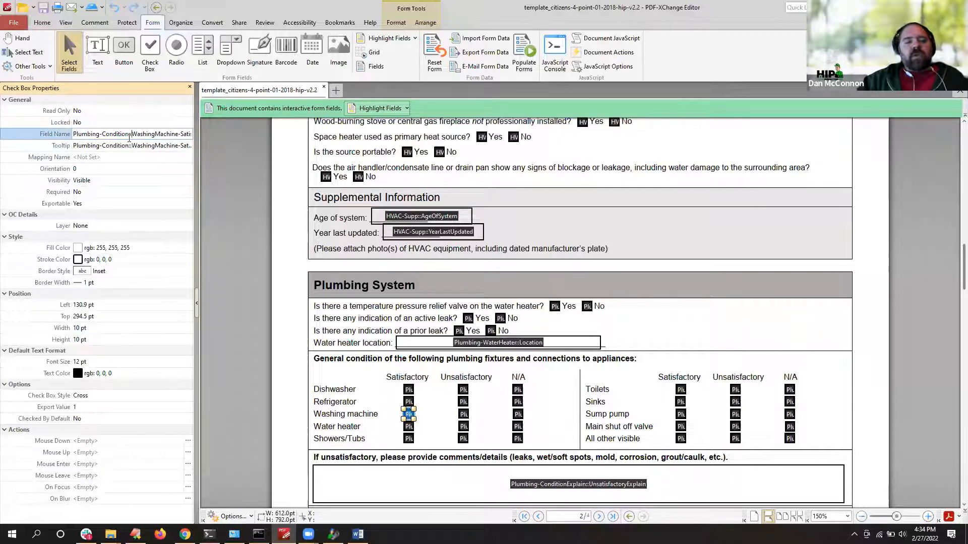
pyautogui.hotkey('shift', 'End')
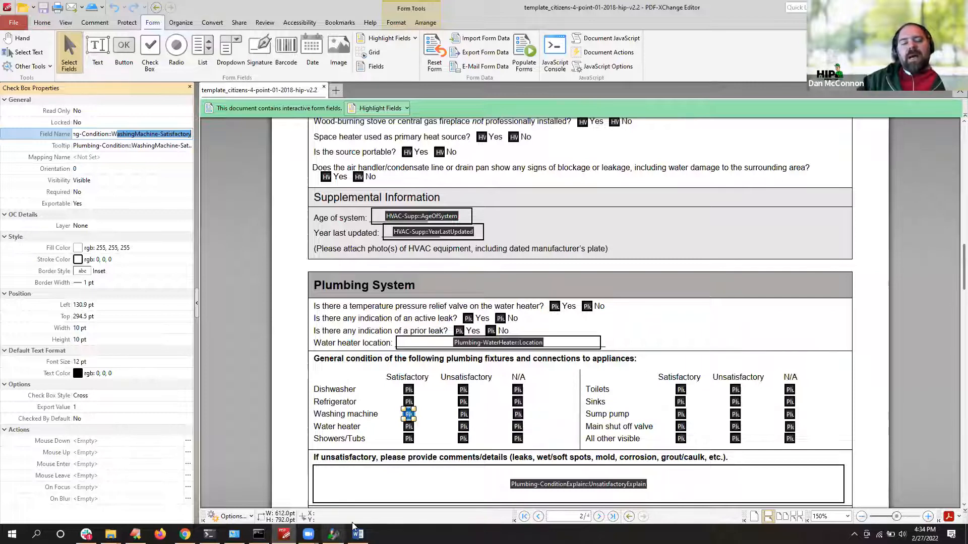
# Step: Switch back to Home Inspector Pro and show the PDF documents attached to the Citizen's Insurance 4 Point Inspection template
pyautogui.click(333, 535)
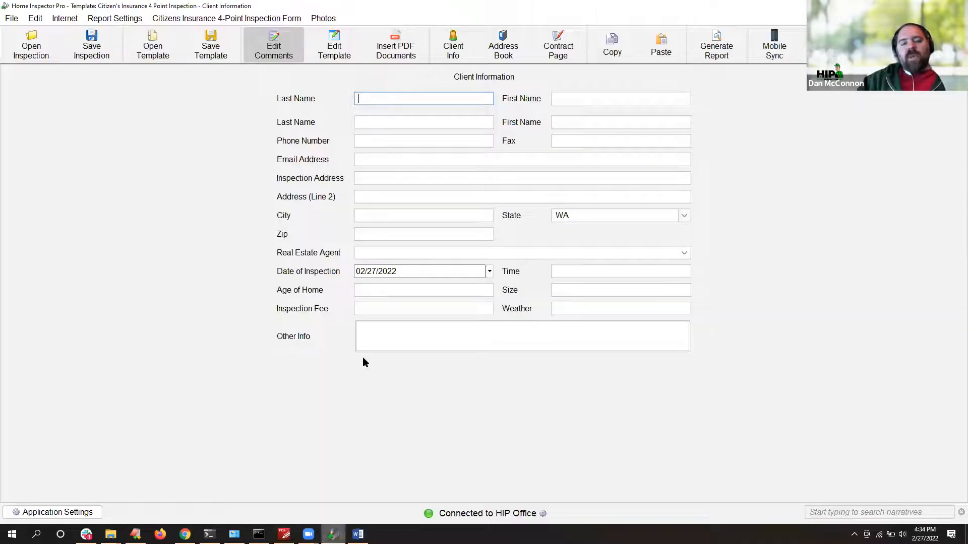
pyautogui.click(394, 47)
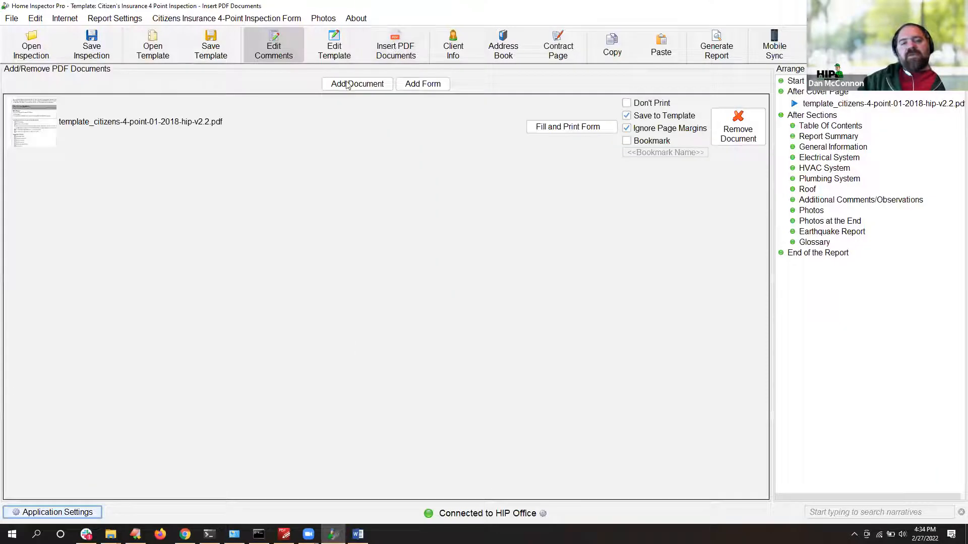
# Step: Open template_citizens-4-point-01-2018-hip-v2.2.pdf for filling and examine the field mappings at the start of the form
pyautogui.click(559, 127)
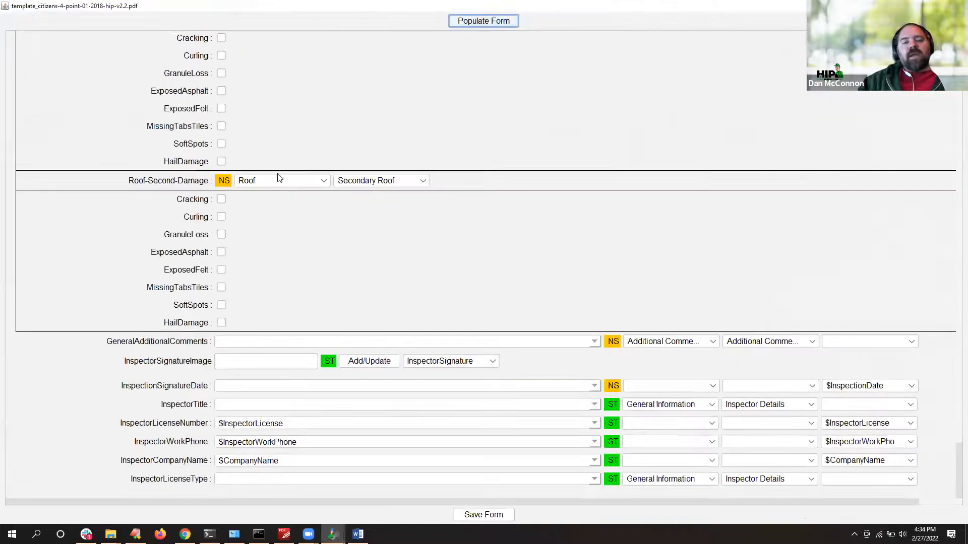
pyautogui.scroll(9, 239, 323)
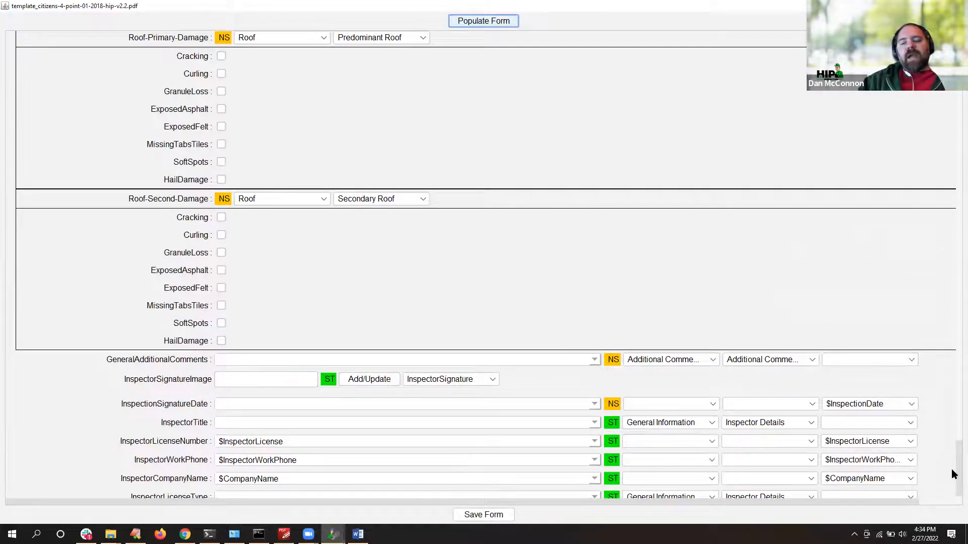
pyautogui.moveTo(953, 478); pyautogui.dragTo(955, 48)
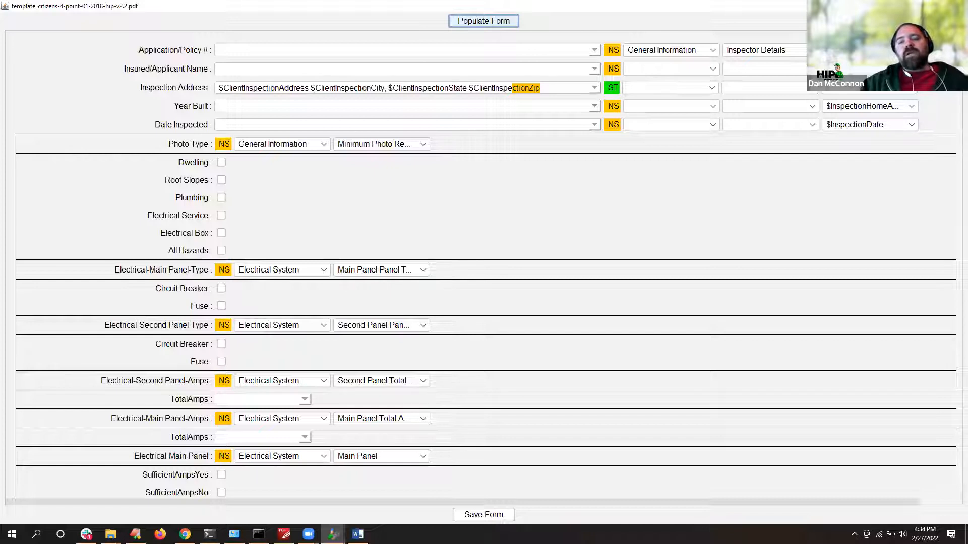
pyautogui.scroll(-3, 485, 265)
pyautogui.scroll(3, 486, 265)
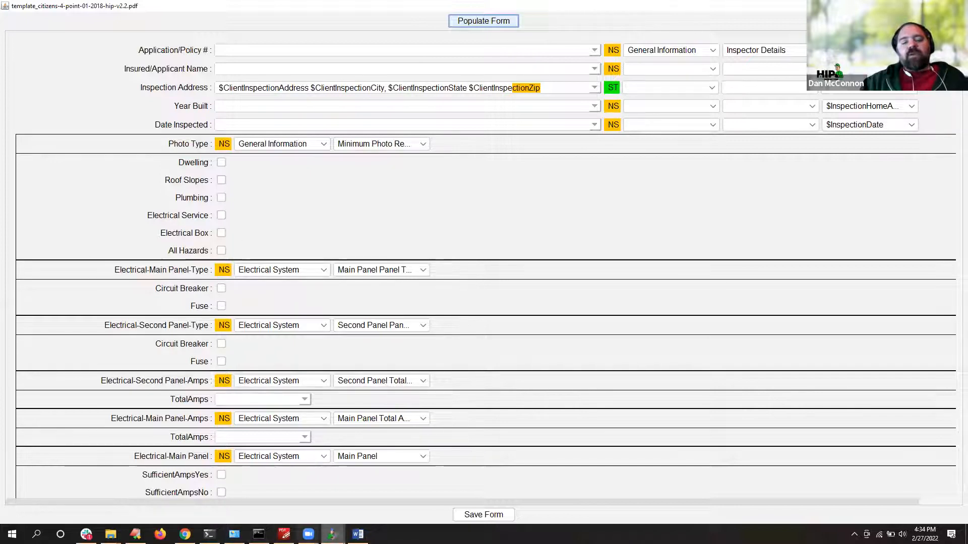
# Step: Check the Plumbing System field layout in PDF-XChange Editor and return to the form-filling window in Home Inspector Pro
pyautogui.moveTo(333, 534)
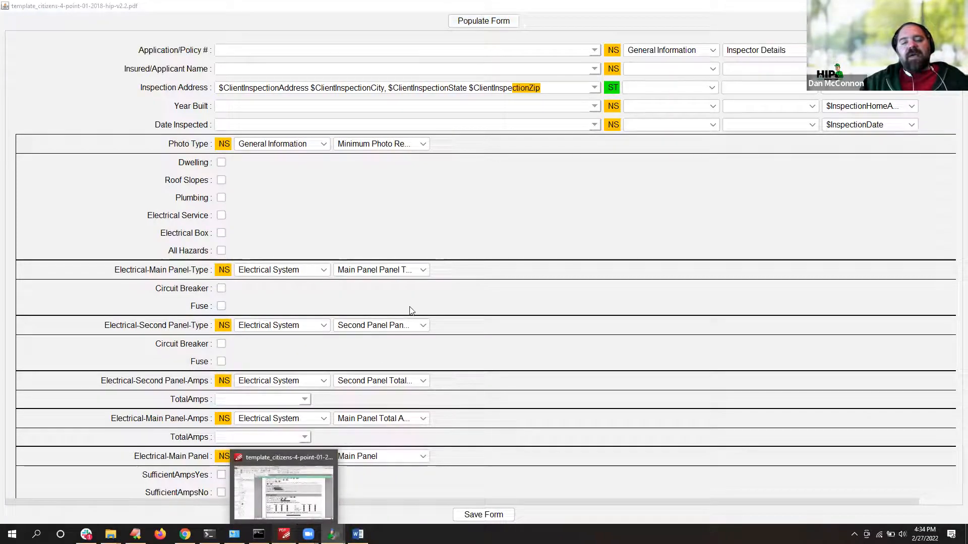
pyautogui.click(284, 535)
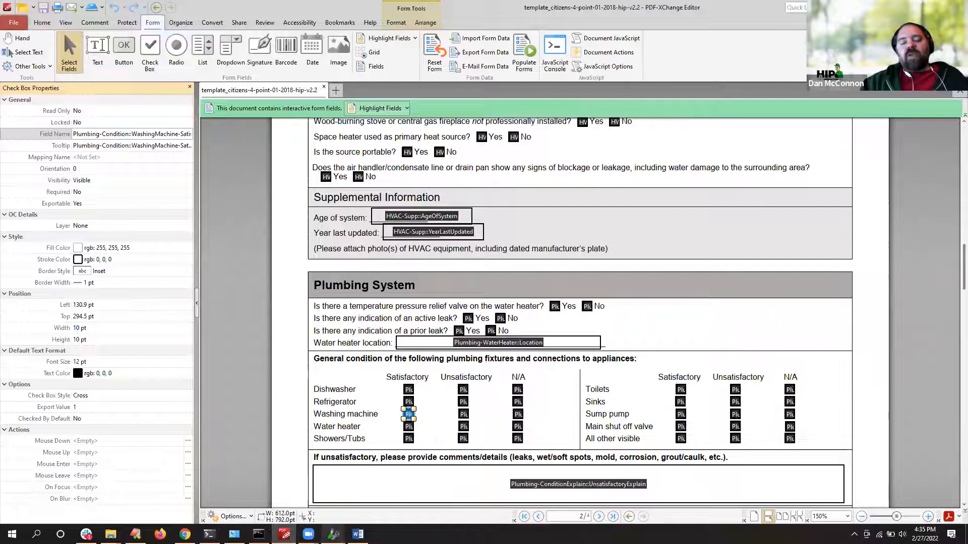
pyautogui.moveTo(333, 533)
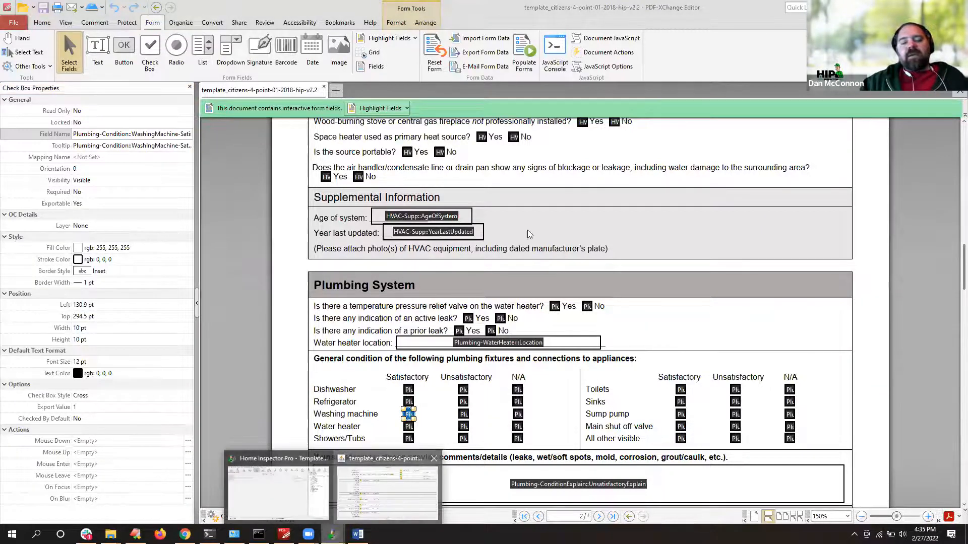
pyautogui.click(387, 491)
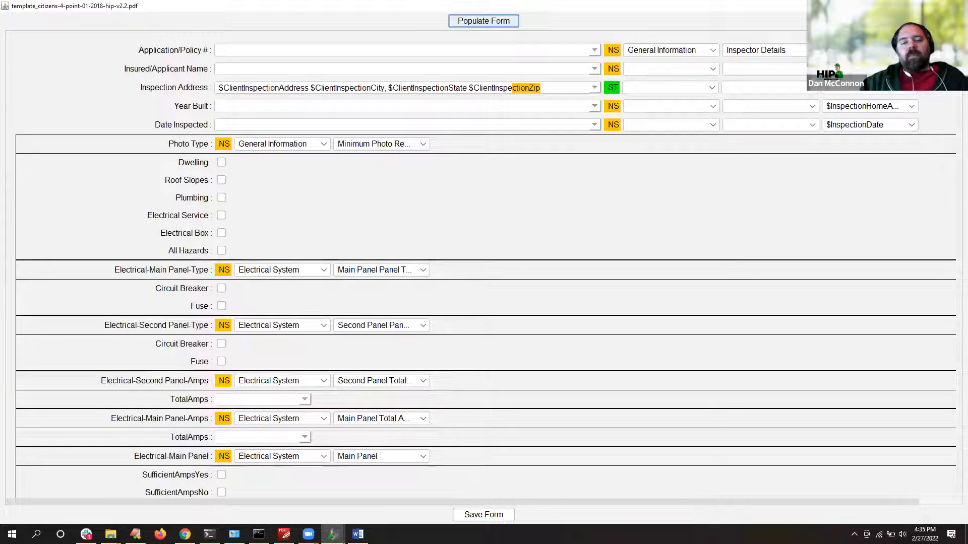
# Step: Examine how the Plumbing-Condition group and its fixture check boxes map to the Plumbing System section
pyautogui.scroll(-15, 951, 130)
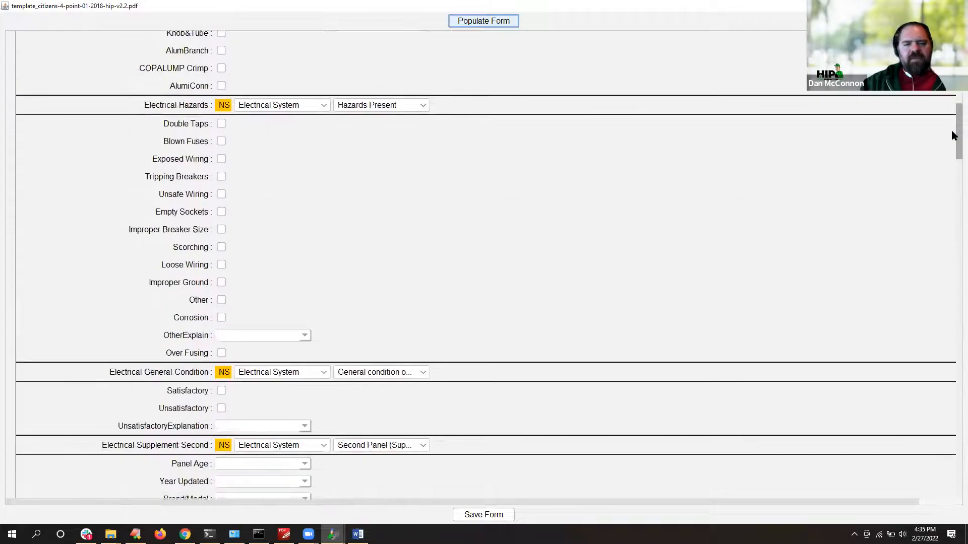
pyautogui.scroll(-14, 951, 130)
pyautogui.scroll(1, 941, 220)
pyautogui.scroll(-13, 943, 242)
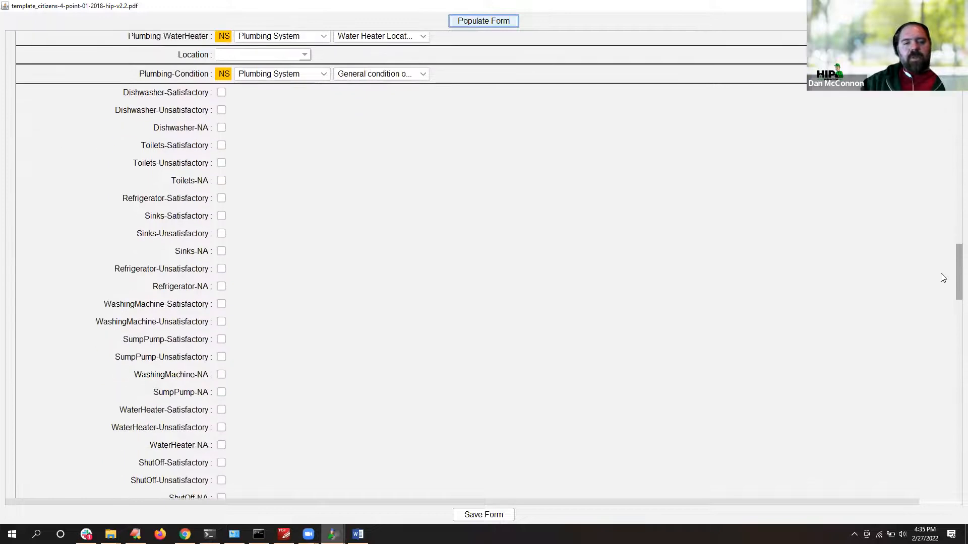
pyautogui.scroll(3, 942, 263)
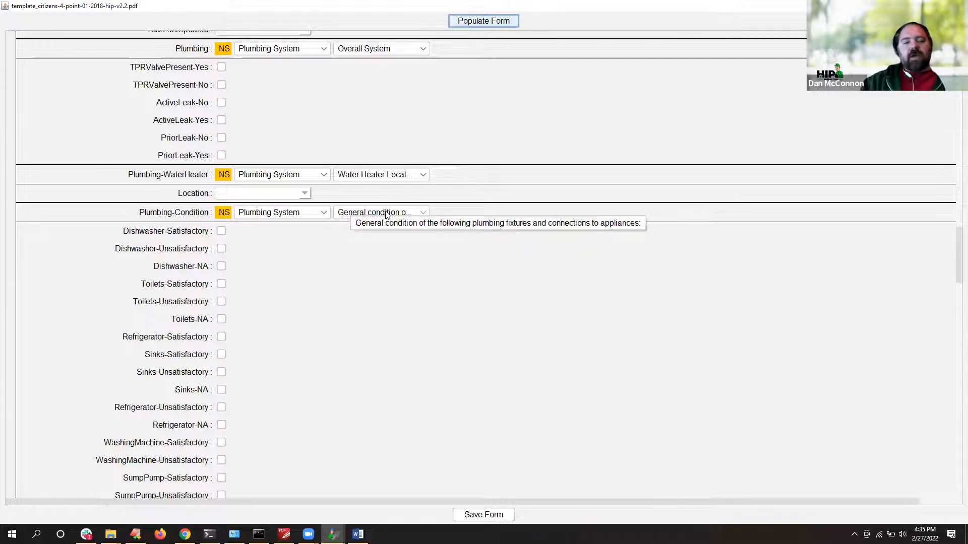
pyautogui.scroll(-1, 181, 244)
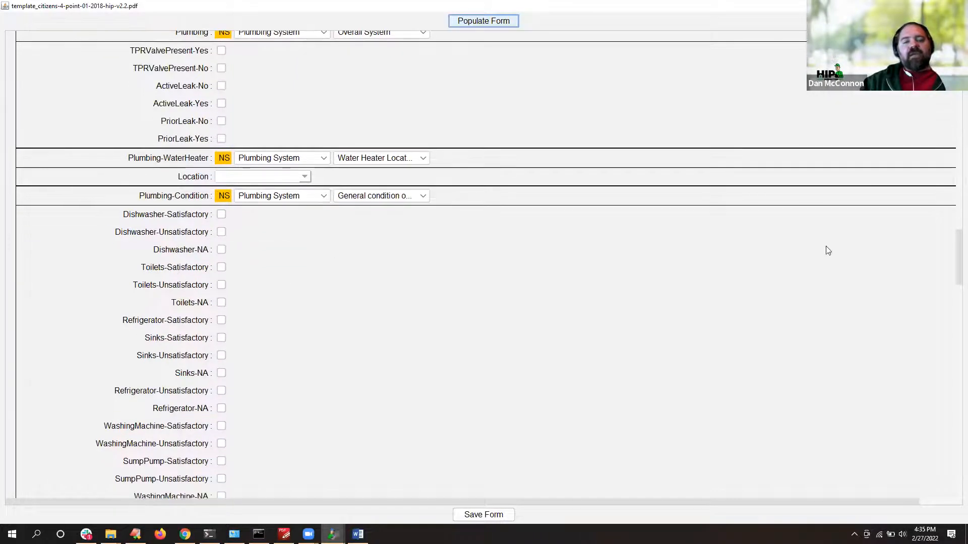
pyautogui.moveTo(951, 253)
pyautogui.mouseDown()
pyautogui.moveTo(952, 291)
pyautogui.moveTo(951, 246)
pyautogui.mouseUp()
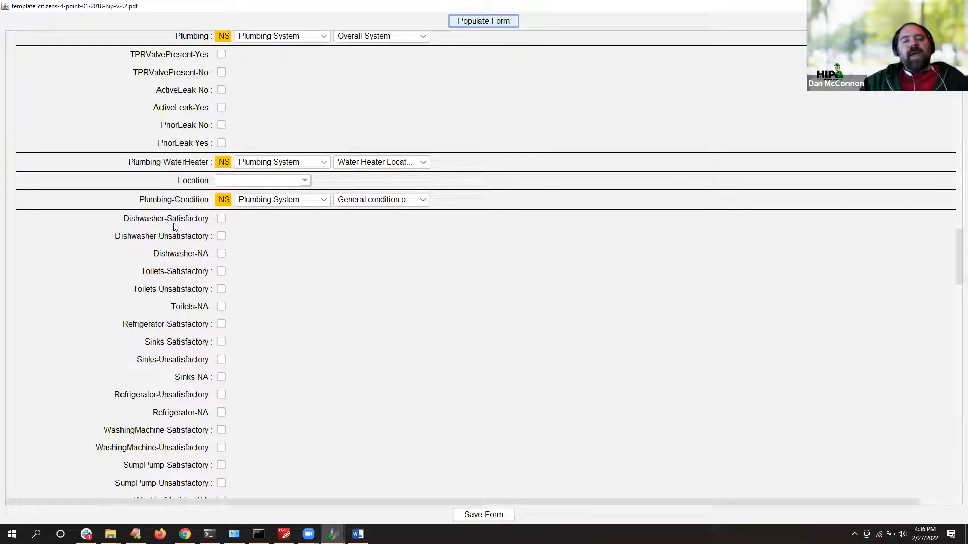
pyautogui.scroll(-1, 178, 487)
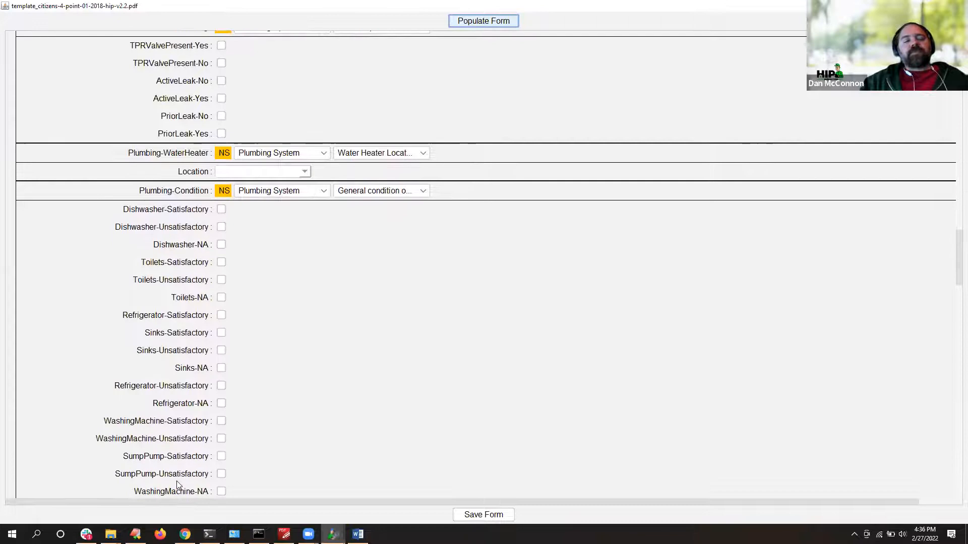
# Step: Save the 4-point form settings, accepting truncation of overlong text field values
pyautogui.click(473, 516)
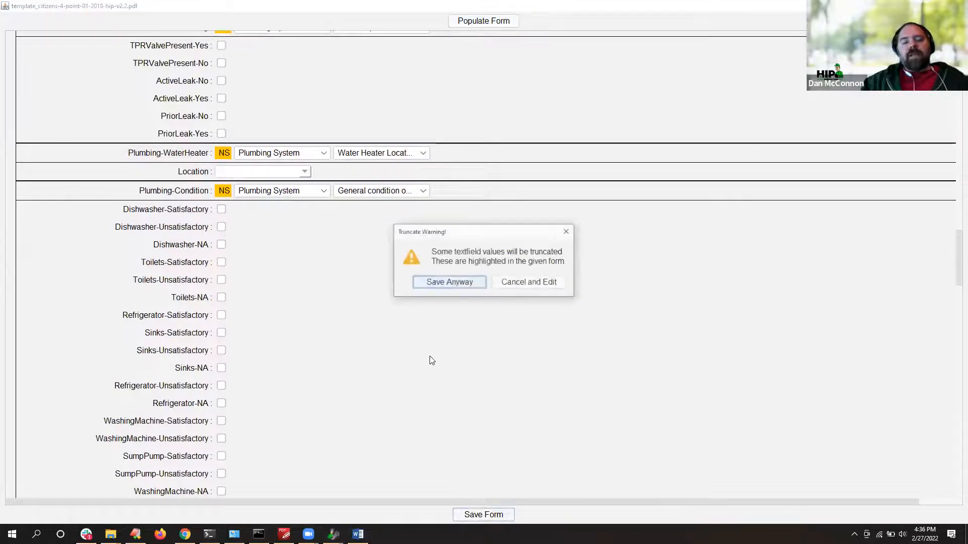
pyautogui.click(449, 282)
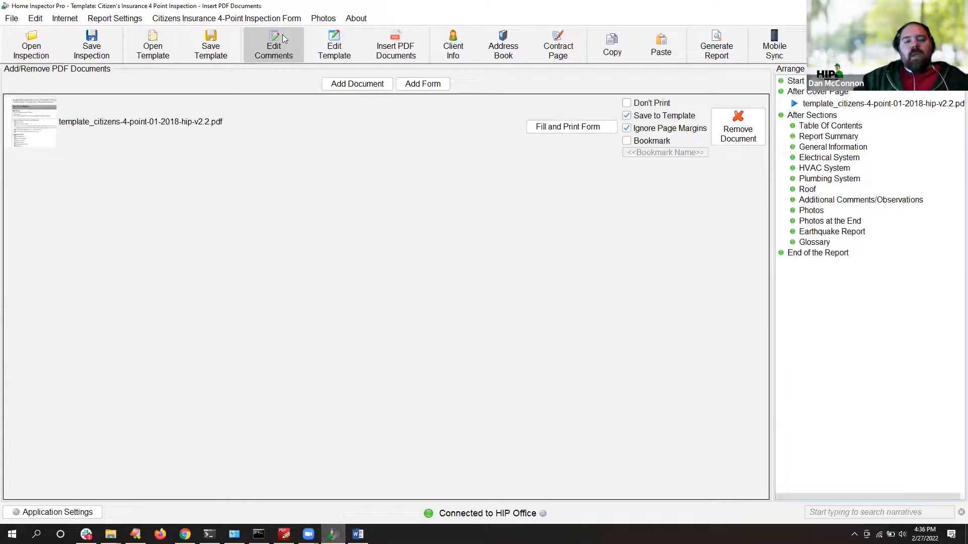
# Step: Show the General Conditions comments of the Plumbing System section and compare them with the PDF's fixture check boxes
pyautogui.click(229, 19)
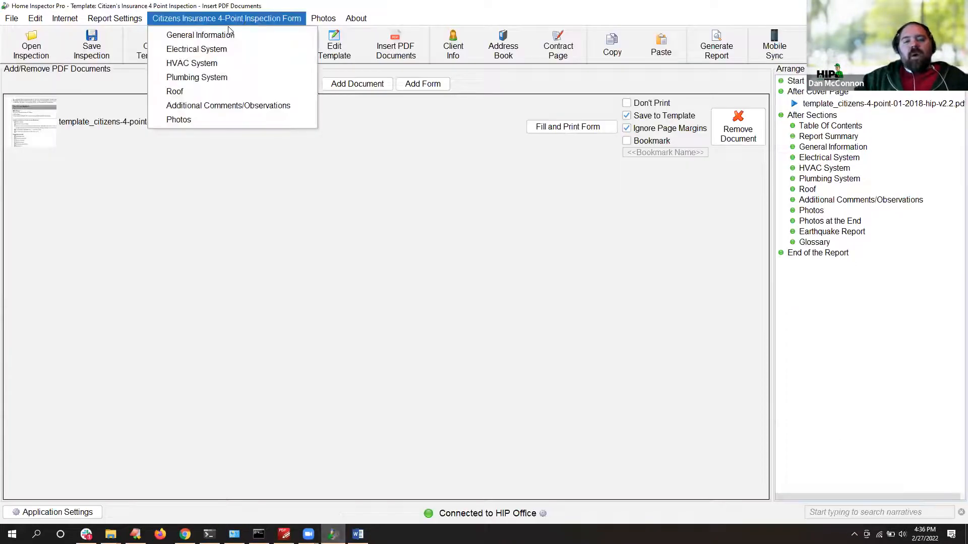
pyautogui.click(203, 77)
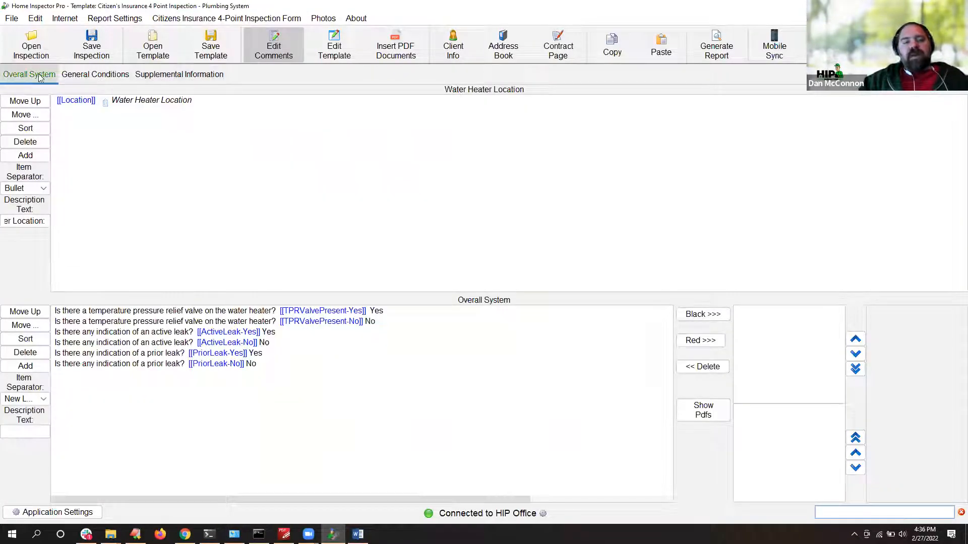
pyautogui.click(111, 76)
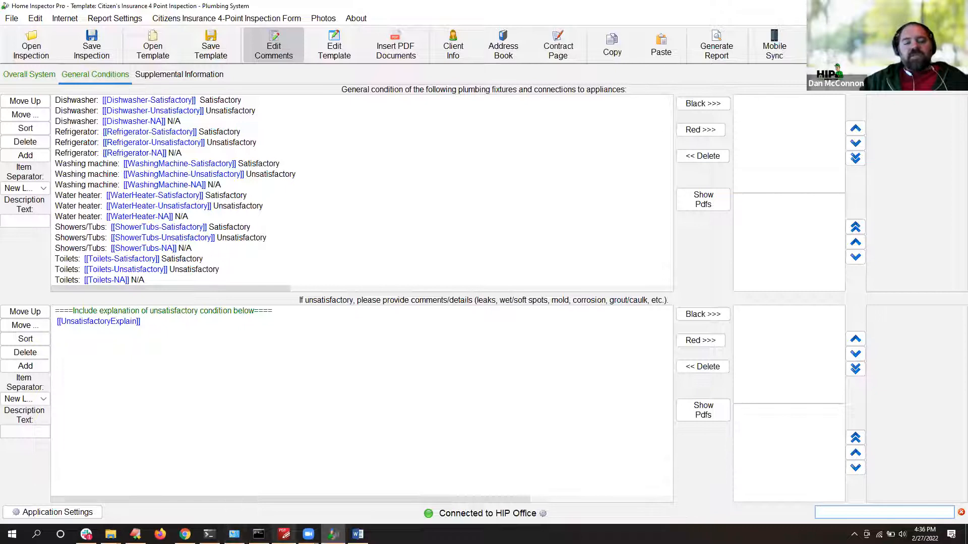
pyautogui.hotkey('alt', 'Tab')
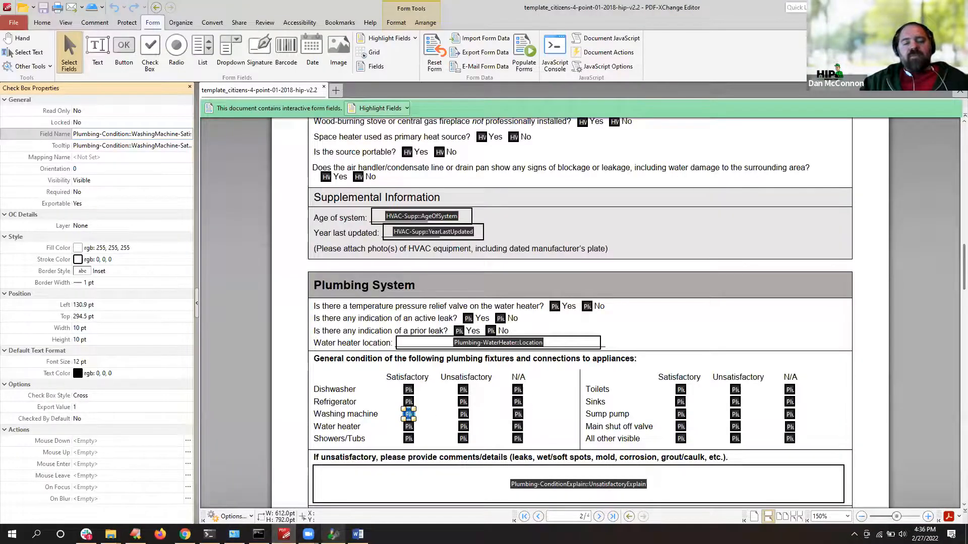
pyautogui.click(333, 534)
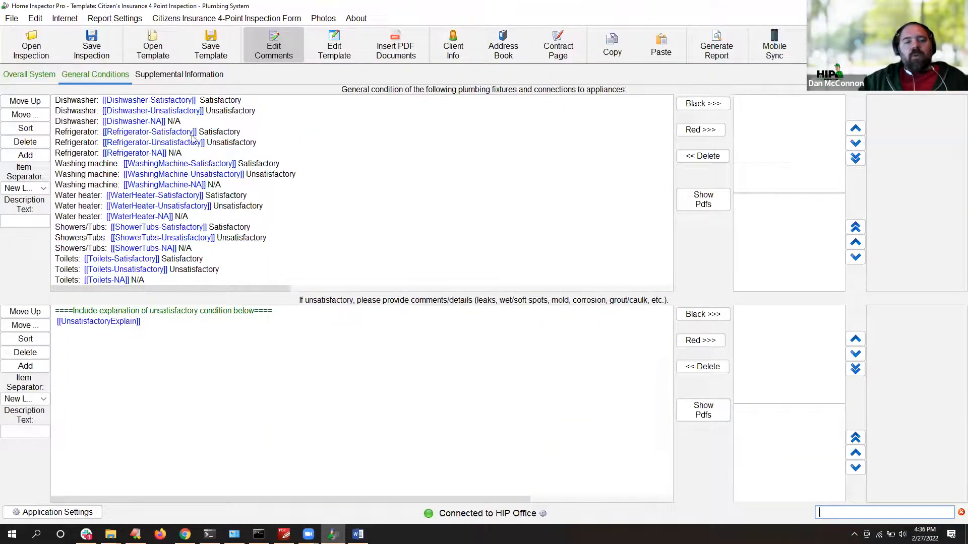
# Step: Add the Dishwasher N/A comment to the report as a black comment and inspect its text around the [[Dishwasher-NA]] tag
pyautogui.click(106, 123)
pyautogui.click(692, 103)
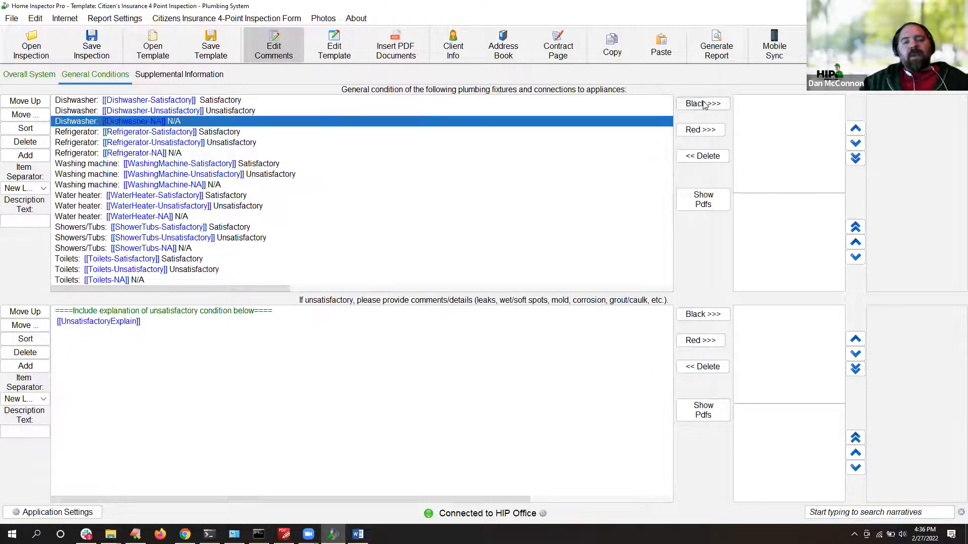
pyautogui.doubleClick(809, 101)
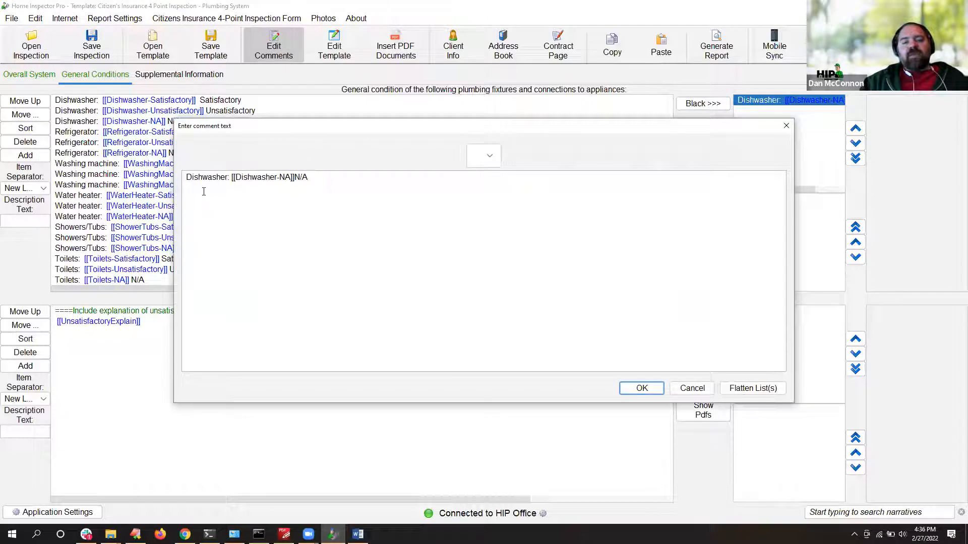
pyautogui.moveTo(232, 177); pyautogui.dragTo(295, 181)
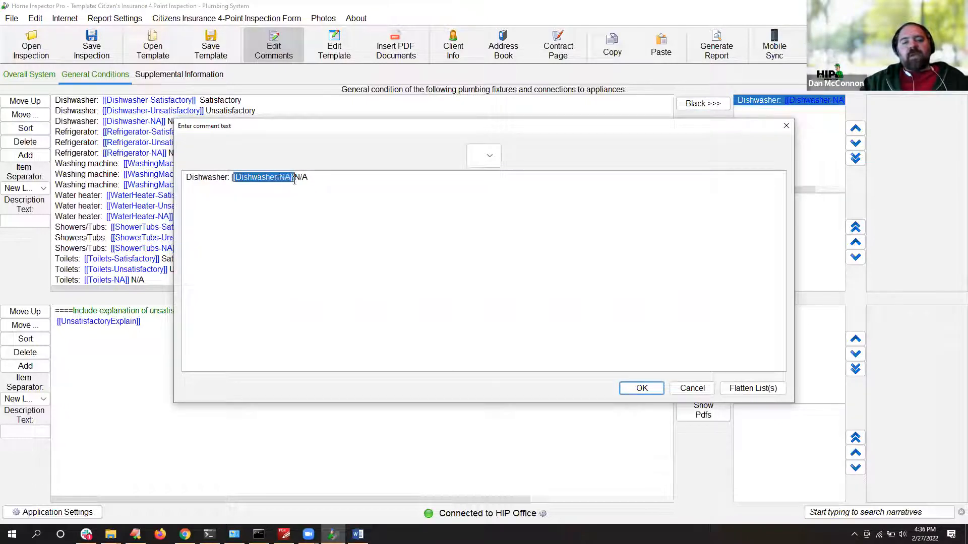
pyautogui.moveTo(231, 177); pyautogui.dragTo(293, 179)
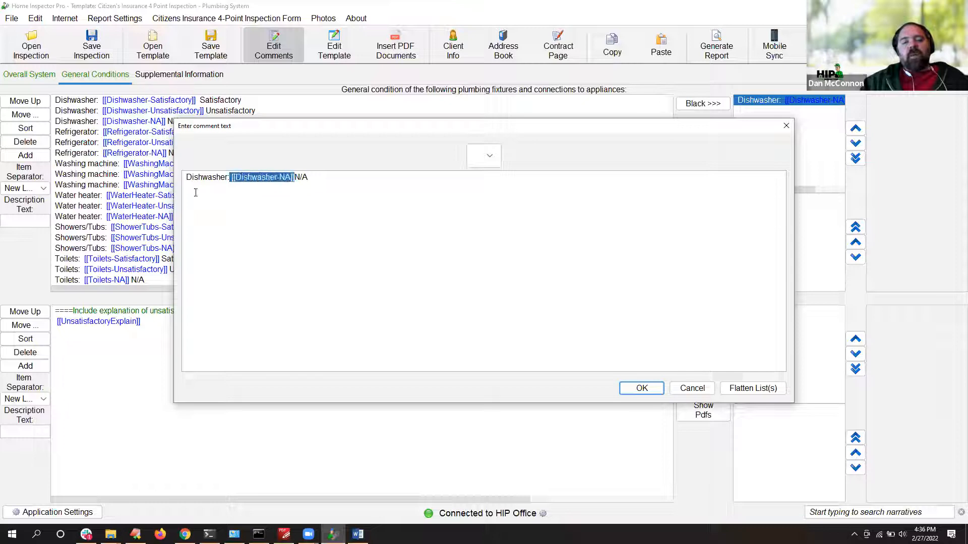
pyautogui.moveTo(187, 179); pyautogui.dragTo(226, 178)
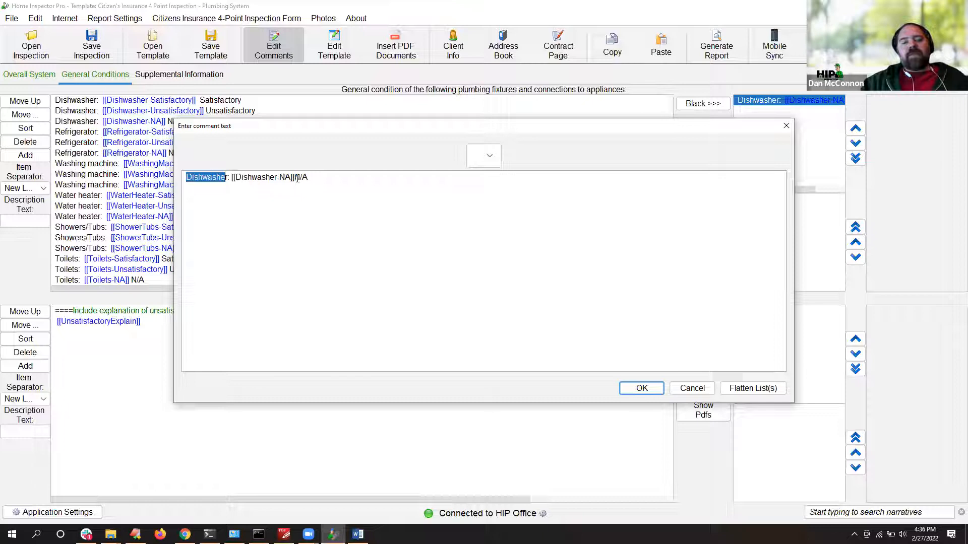
pyautogui.moveTo(296, 177); pyautogui.dragTo(308, 177)
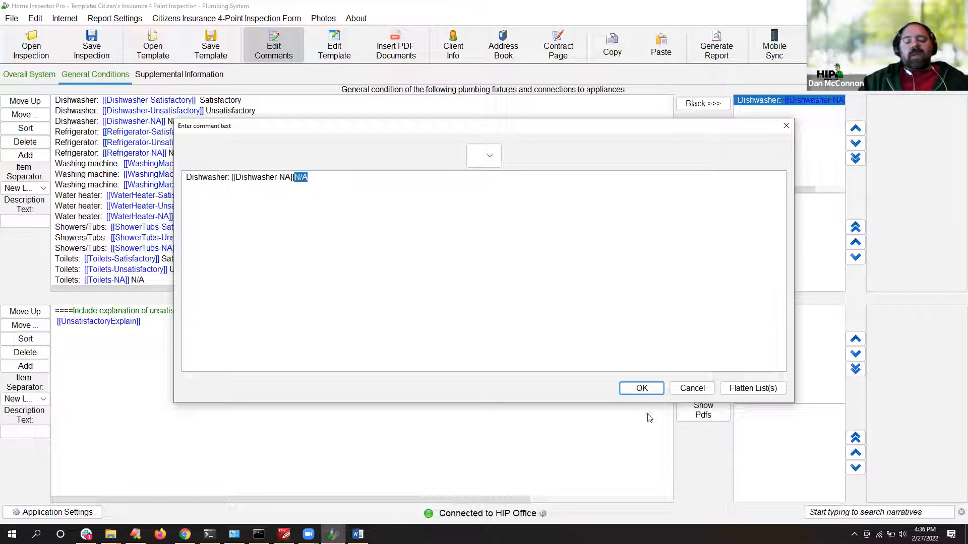
pyautogui.click(693, 392)
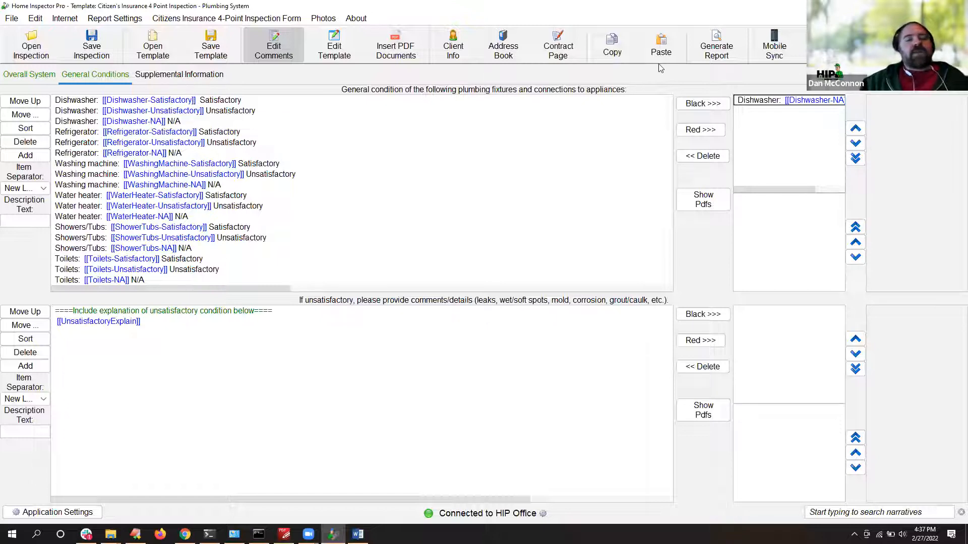
# Step: Try removing the [[Dishwasher-NA]] tag from the added Dishwasher comment's text, and discard the edit
pyautogui.doubleClick(794, 102)
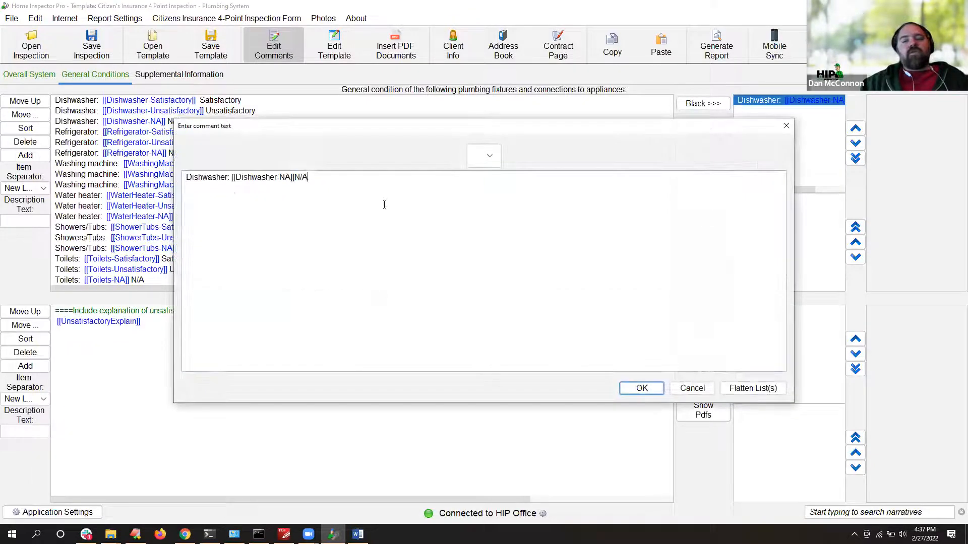
pyautogui.moveTo(230, 179); pyautogui.dragTo(293, 175)
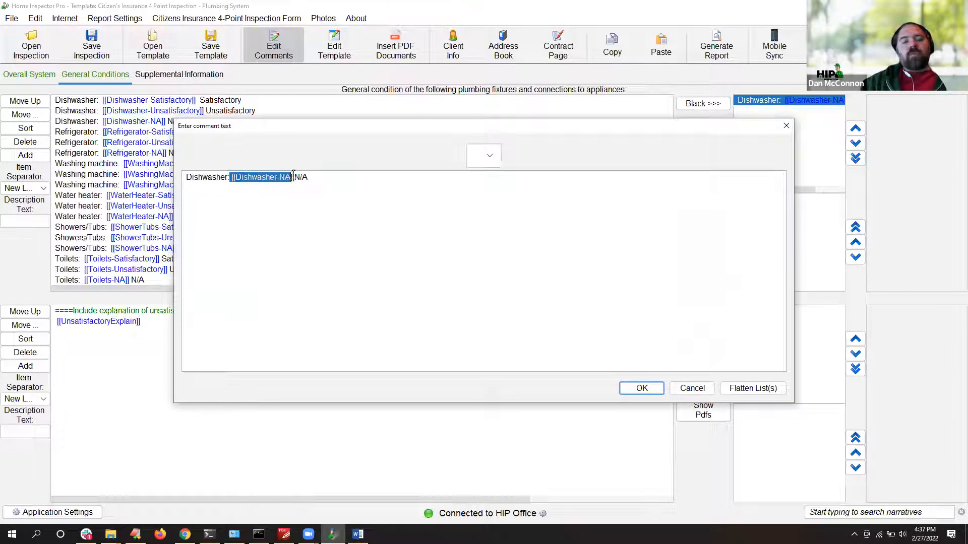
pyautogui.press('Delete')
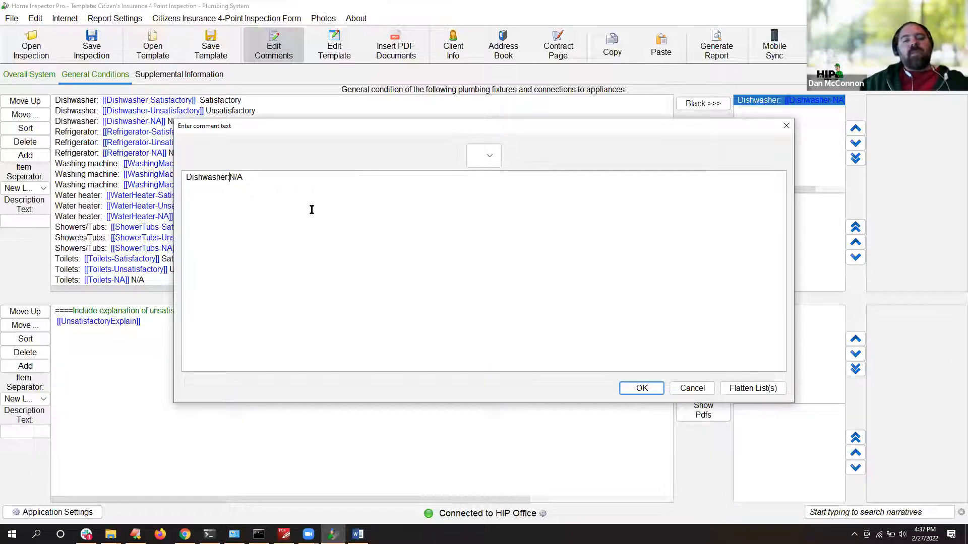
pyautogui.hotkey('ctrl', 'a')
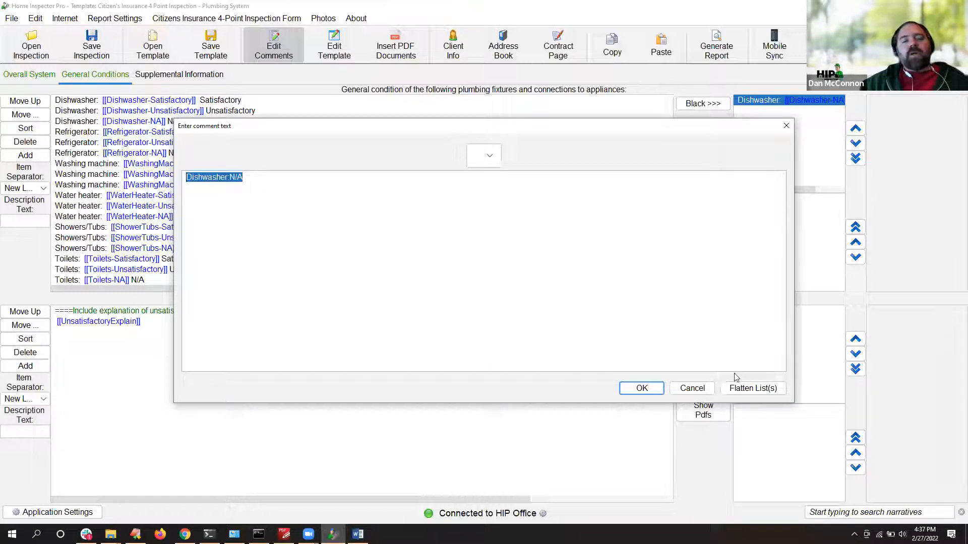
pyautogui.click(699, 388)
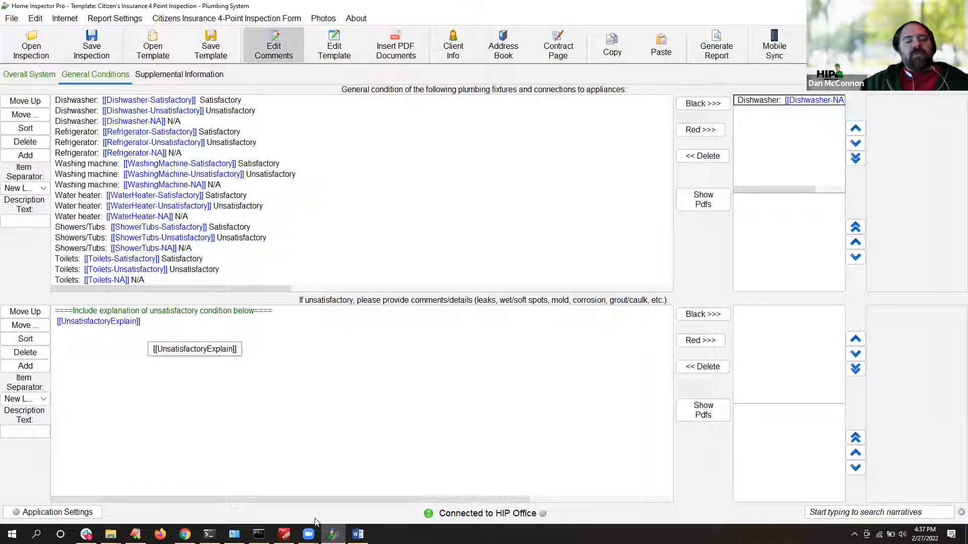
# Step: Switch to PDF-XChange Editor and inspect the Multi Line option of the Plumbing-ConditionExplain::UnsatisfactoryExplain text field
pyautogui.click(284, 534)
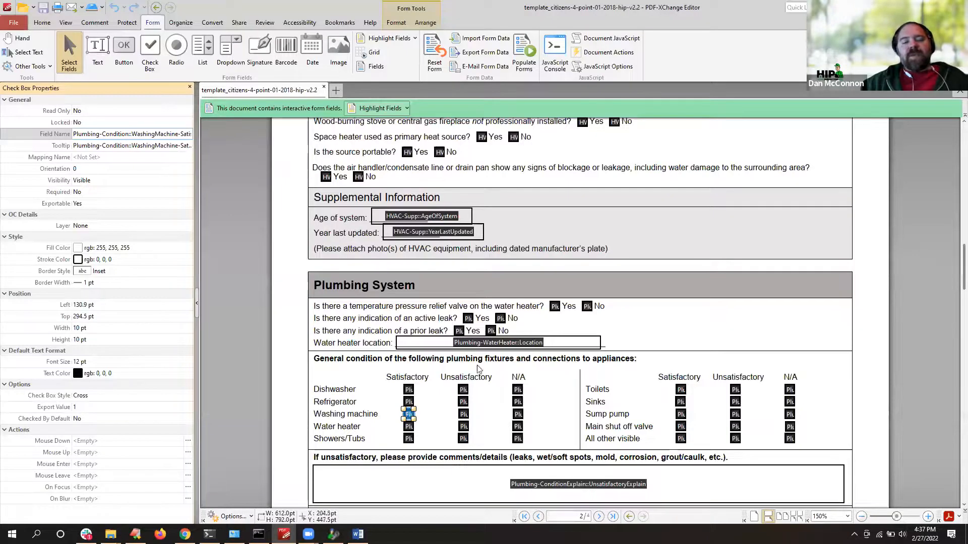
pyautogui.scroll(-4, 499, 373)
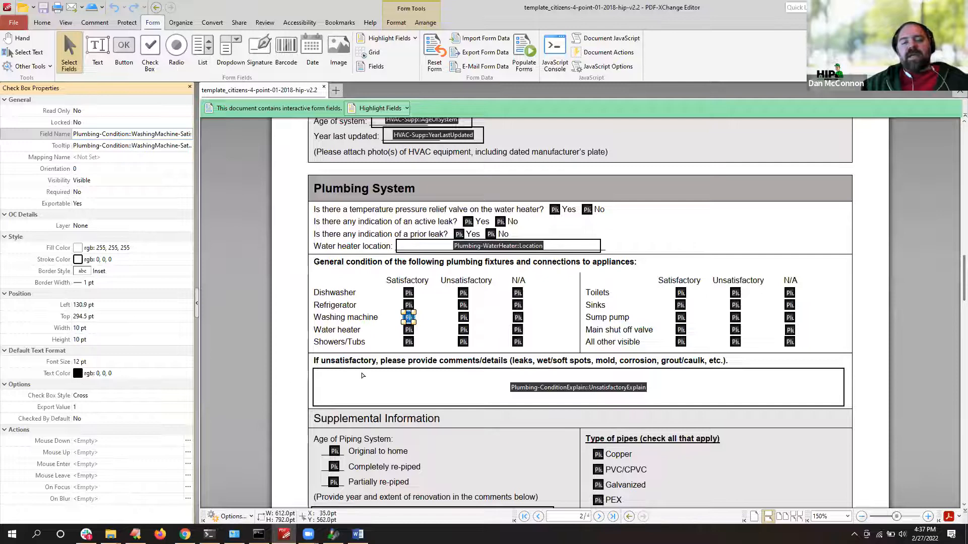
pyautogui.click(596, 390)
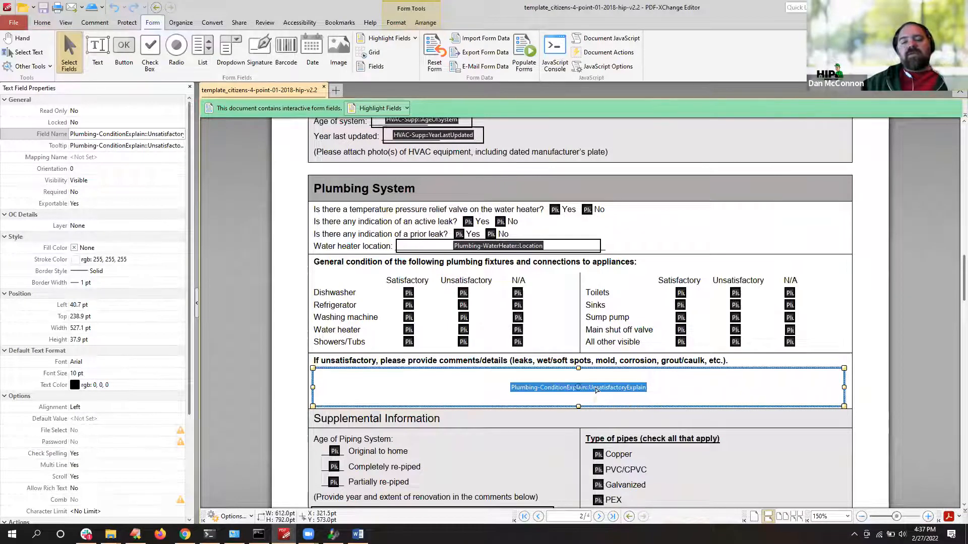
pyautogui.scroll(-1, 99, 453)
pyautogui.click(92, 443)
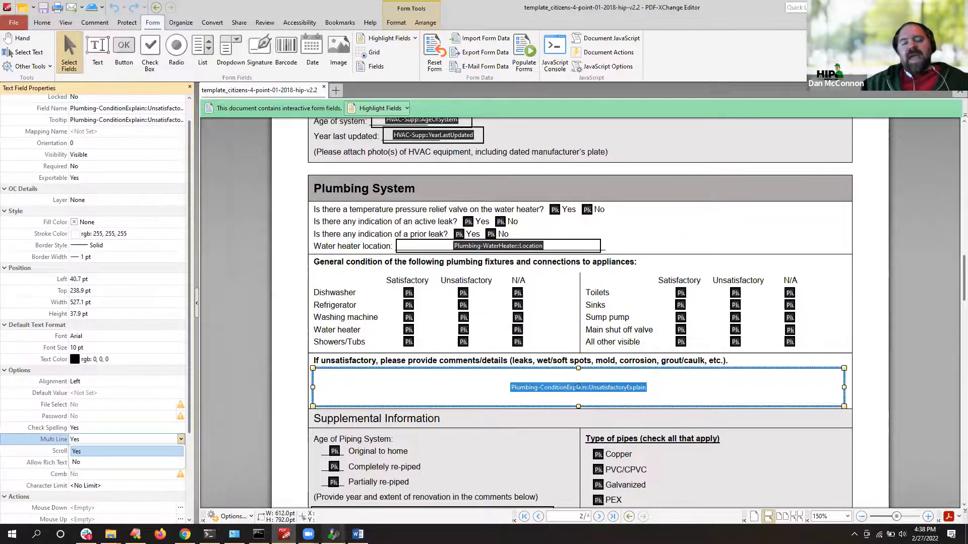
# Step: Switch to Home Inspector Pro, add the [[UnsatisfactoryExplain]] comment as a black comment and open its text for editing
pyautogui.click(333, 534)
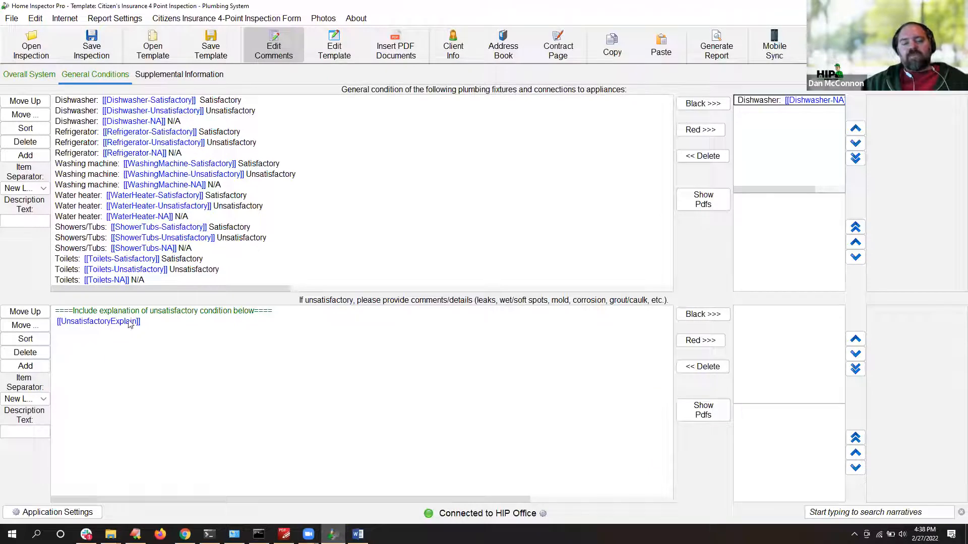
pyautogui.click(130, 323)
pyautogui.click(699, 313)
pyautogui.doubleClick(753, 311)
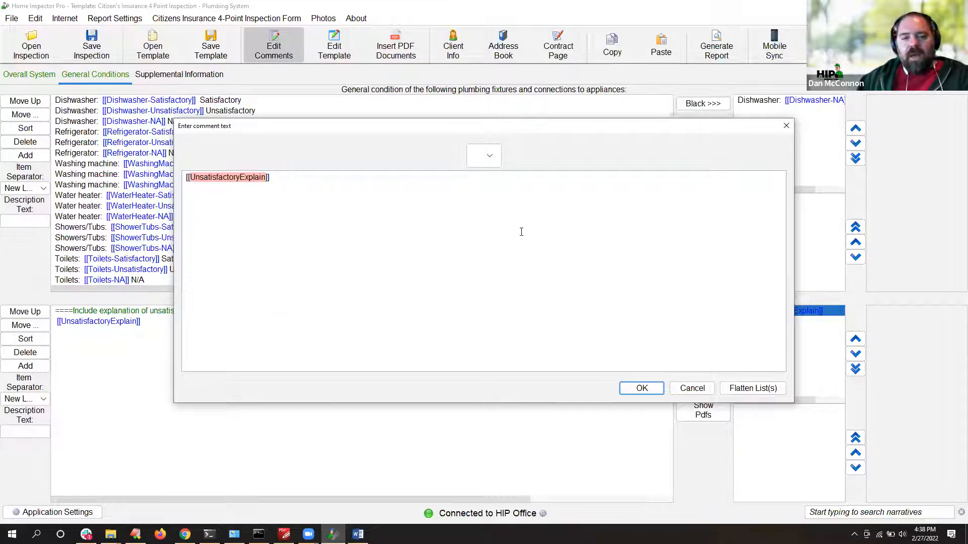
# Step: Switch to Chrome and copy the introductory paragraph beginning "Whether returning to the office" from the Zoom page
pyautogui.hotkey('alt', 'Tab')
pyautogui.hotkey('alt', 'Tab')
pyautogui.hotkey('alt', 'Tab')
pyautogui.hotkey('alt', 'Tab')
pyautogui.hotkey('alt', 'Tab')
pyautogui.hotkey('alt', 'Tab')
pyautogui.hotkey('alt', 'Tab')
pyautogui.hotkey('alt', 'Tab')
pyautogui.moveTo(278, 196); pyautogui.dragTo(709, 246)
pyautogui.hotkey('ctrl', 'c')
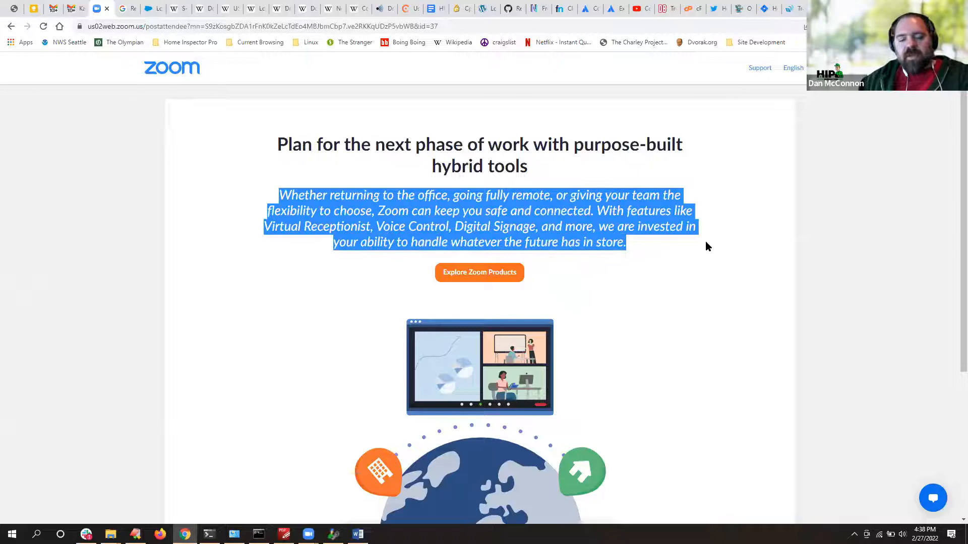
# Step: Return to Home Inspector Pro and paste the copied paragraph after the [[UnsatisfactoryExplain]] tag in the comment text, keeping the edit
pyautogui.hotkey('alt', 'Tab')
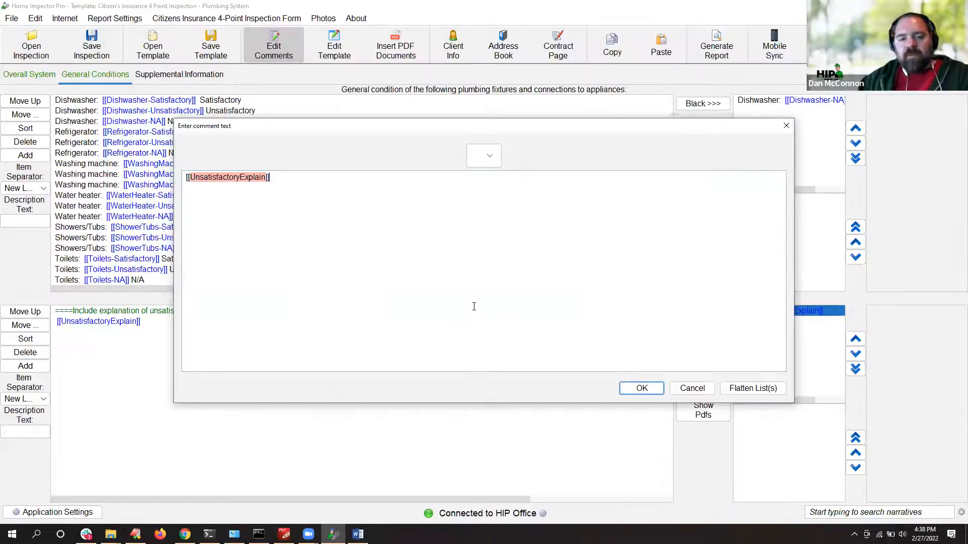
pyautogui.hotkey('ctrl', 'v')
pyautogui.click(637, 389)
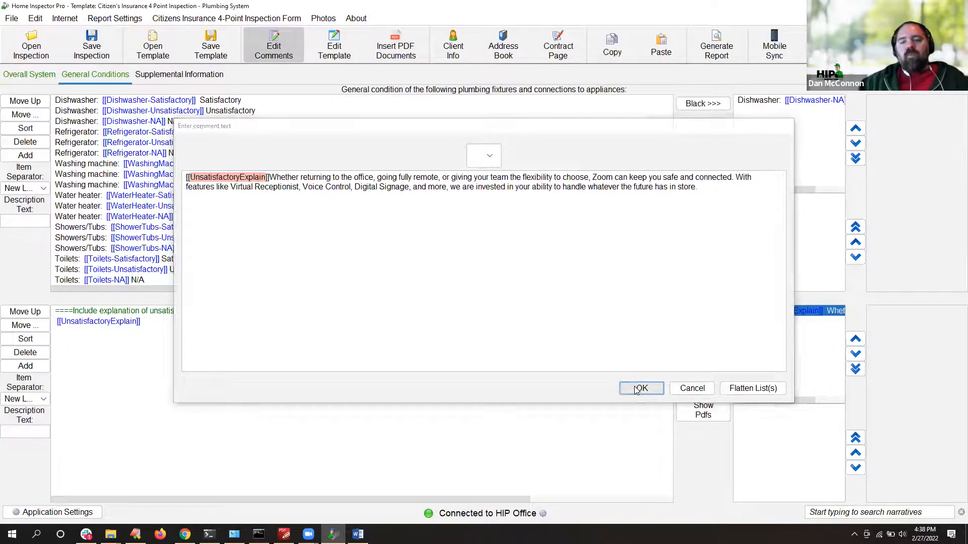
# Step: Add the Washing machine N/A and Water heater Unsatisfactory comments to the report as red comments
pyautogui.click(113, 185)
pyautogui.click(701, 129)
pyautogui.click(137, 206)
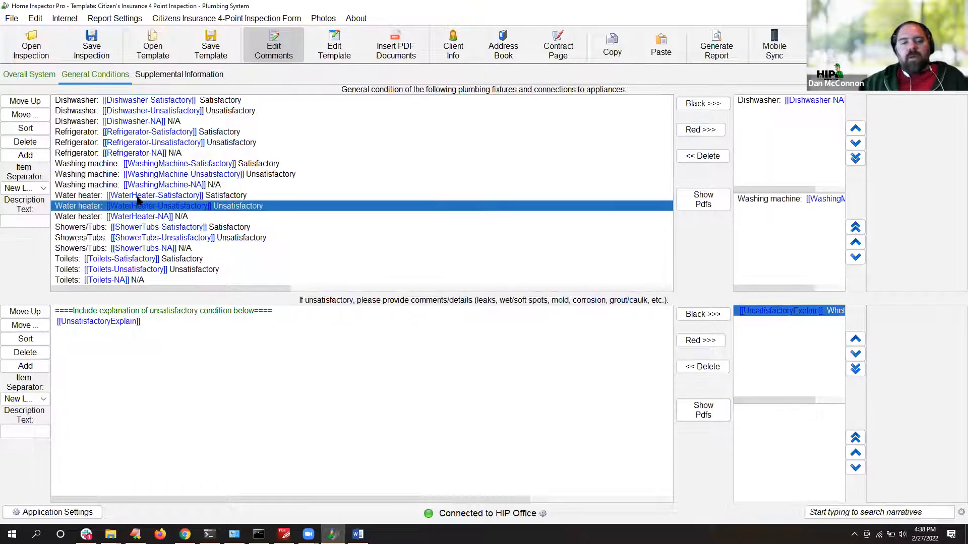
pyautogui.click(682, 129)
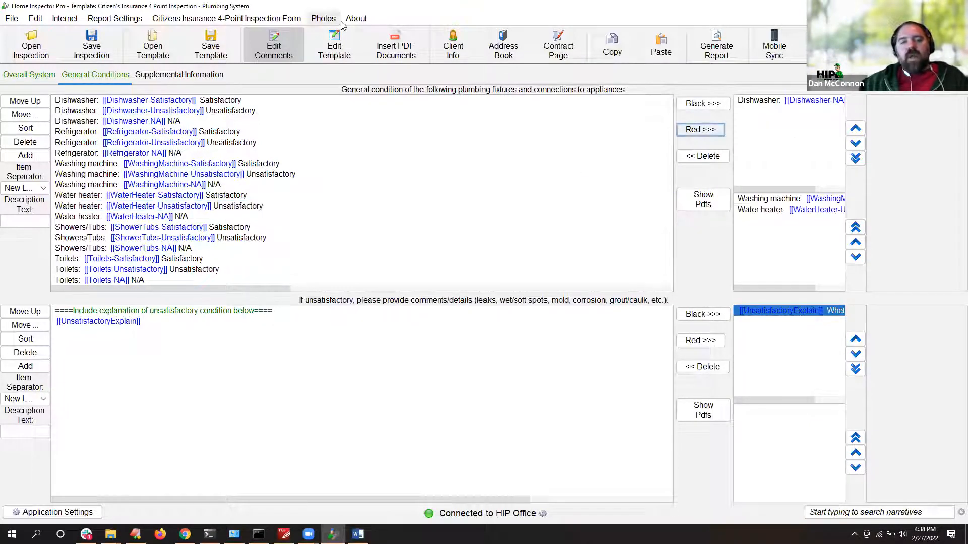
# Step: Open template_citizens-4-point-01-2018-hip-v2.2.pdf for filling and populate its form fields
pyautogui.click(383, 40)
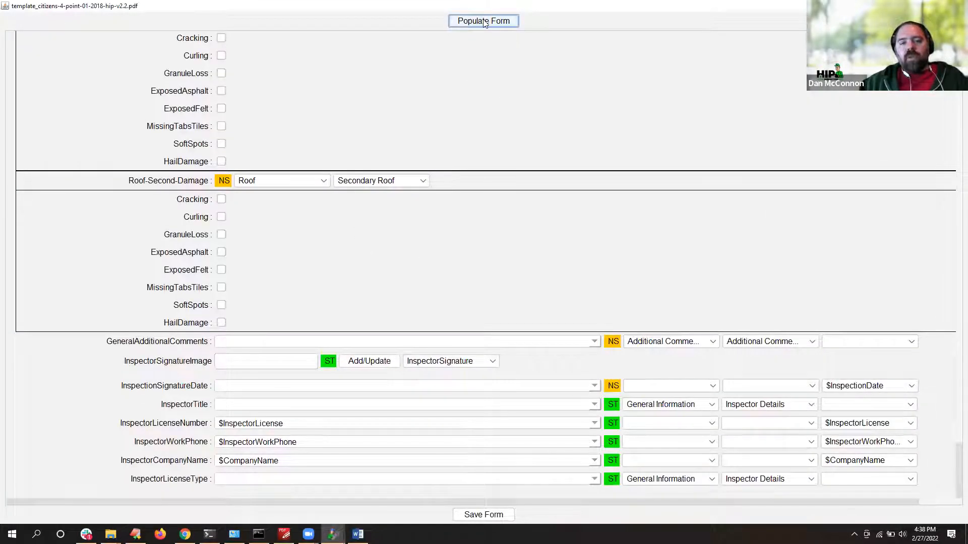
pyautogui.click(484, 22)
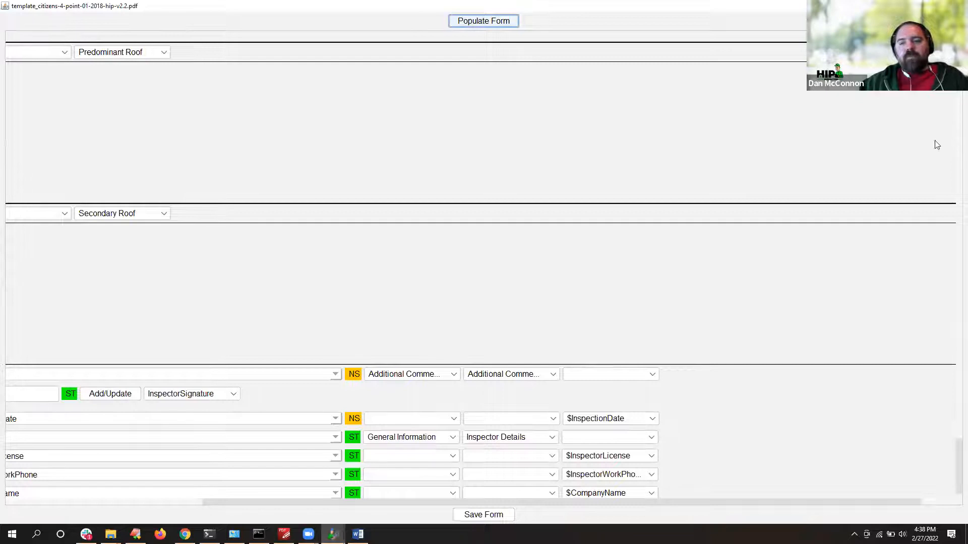
# Step: Examine the plumbing fixture check boxes and the full UnsatisfactoryExplain text in the populated form
pyautogui.scroll(-2, 869, 319)
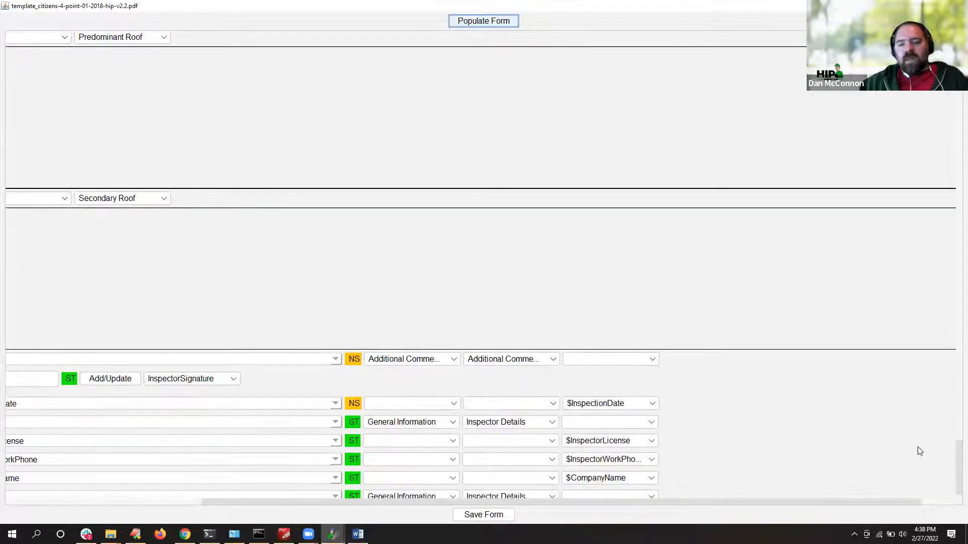
pyautogui.moveTo(395, 503); pyautogui.dragTo(157, 514)
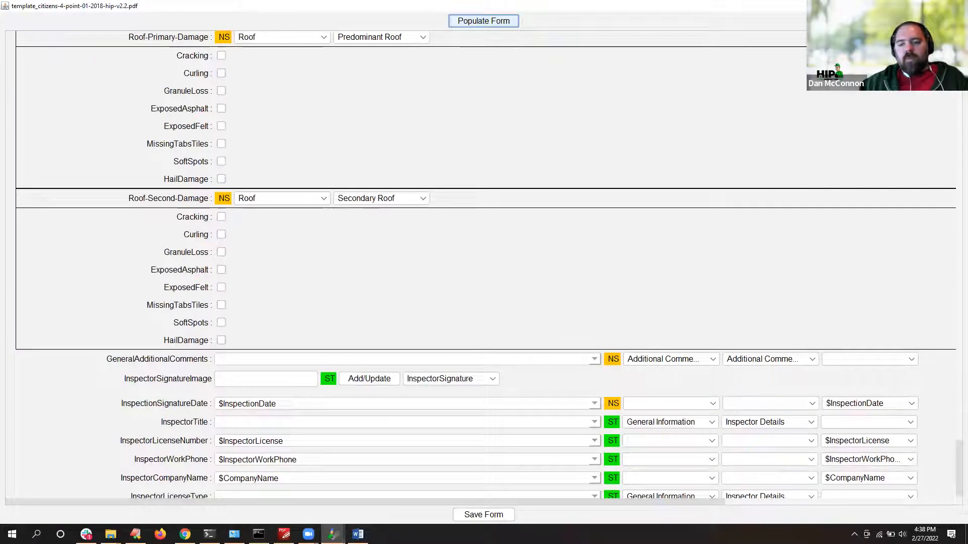
pyautogui.moveTo(952, 365); pyautogui.dragTo(953, 283)
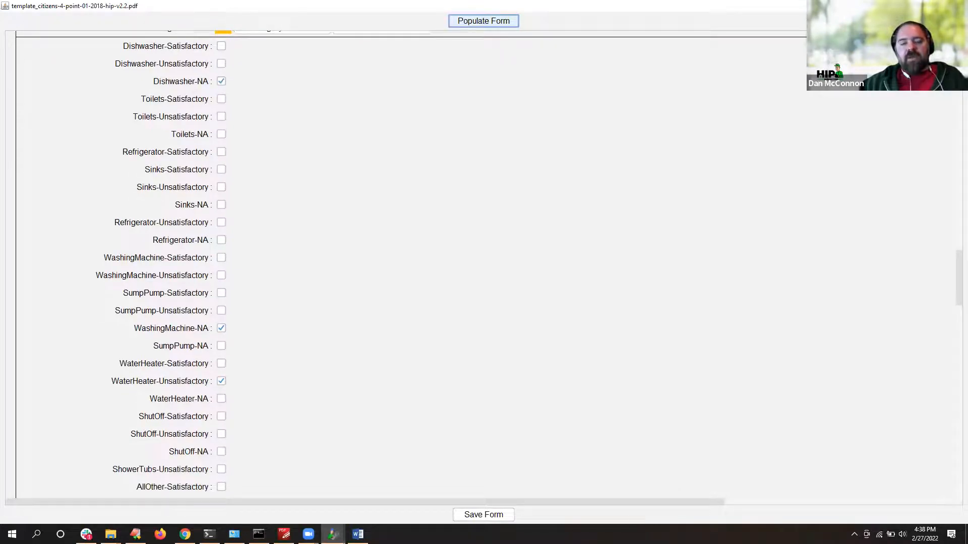
pyautogui.moveTo(524, 502); pyautogui.dragTo(382, 510)
pyautogui.scroll(-1, 304, 447)
pyautogui.moveTo(953, 266); pyautogui.dragTo(953, 293)
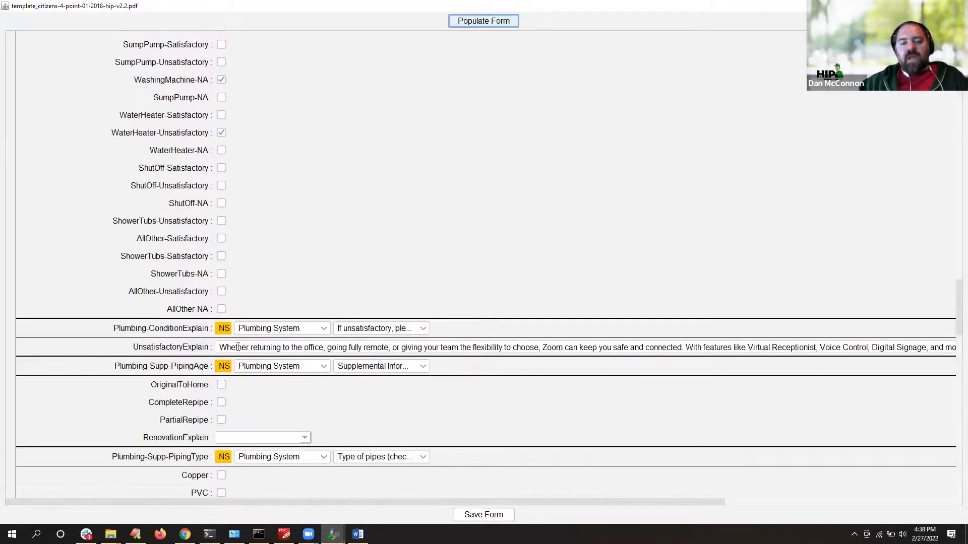
pyautogui.moveTo(216, 347); pyautogui.dragTo(956, 356)
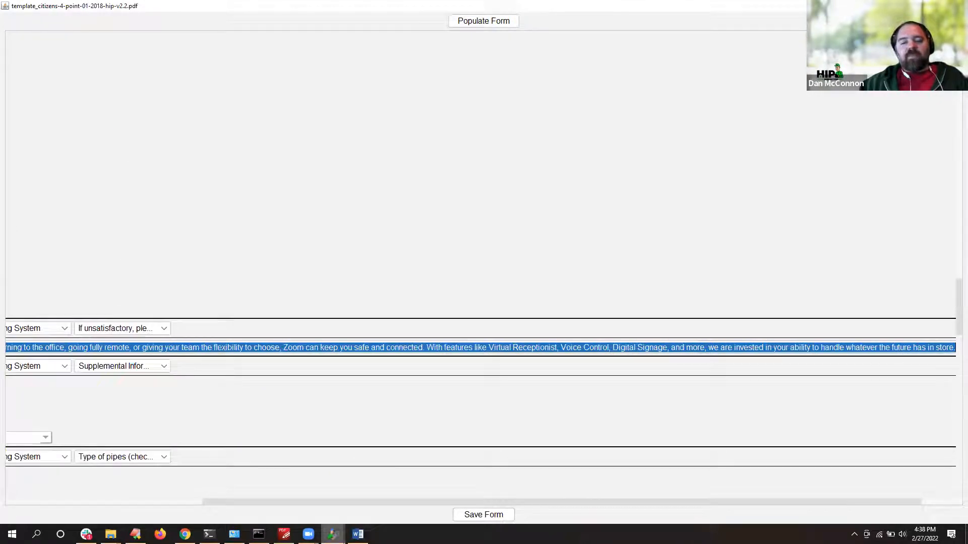
pyautogui.moveTo(325, 503); pyautogui.dragTo(114, 503)
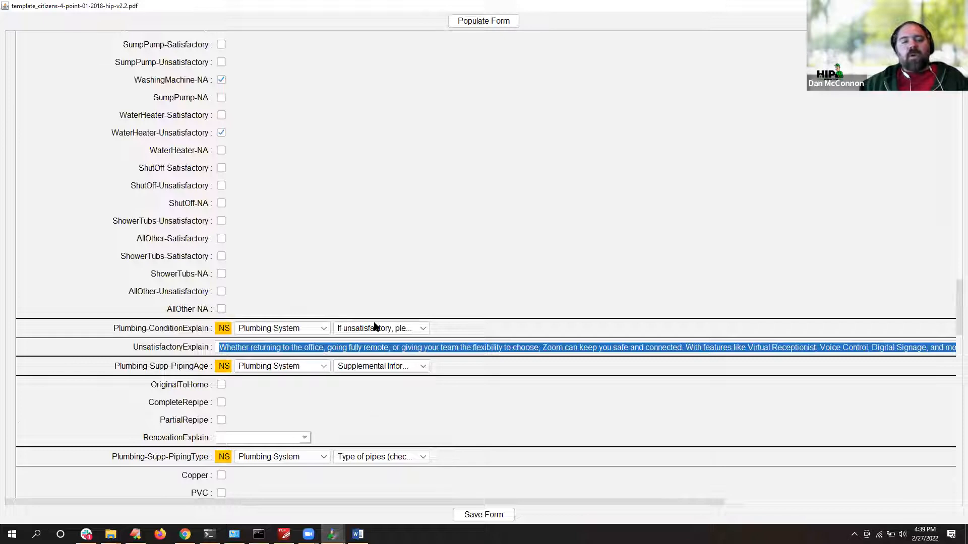
# Step: Save the populated form despite text truncation, and generate the report as tx-test.pdf with the current print settings
pyautogui.click(492, 521)
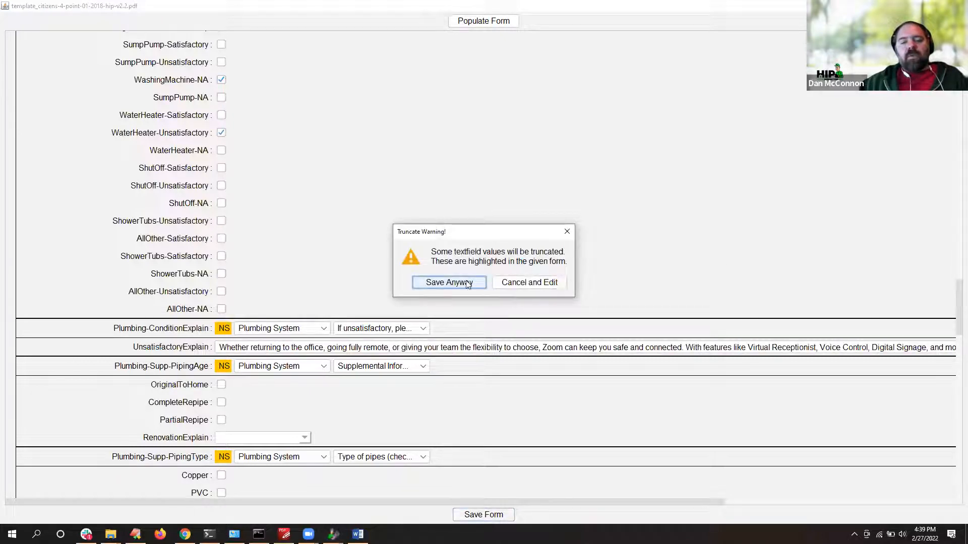
pyautogui.click(450, 282)
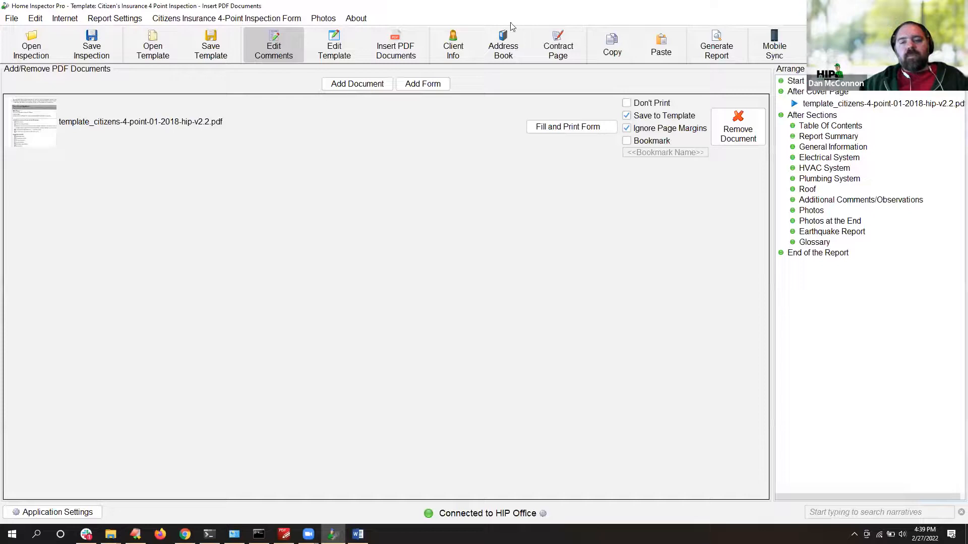
pyautogui.click(716, 48)
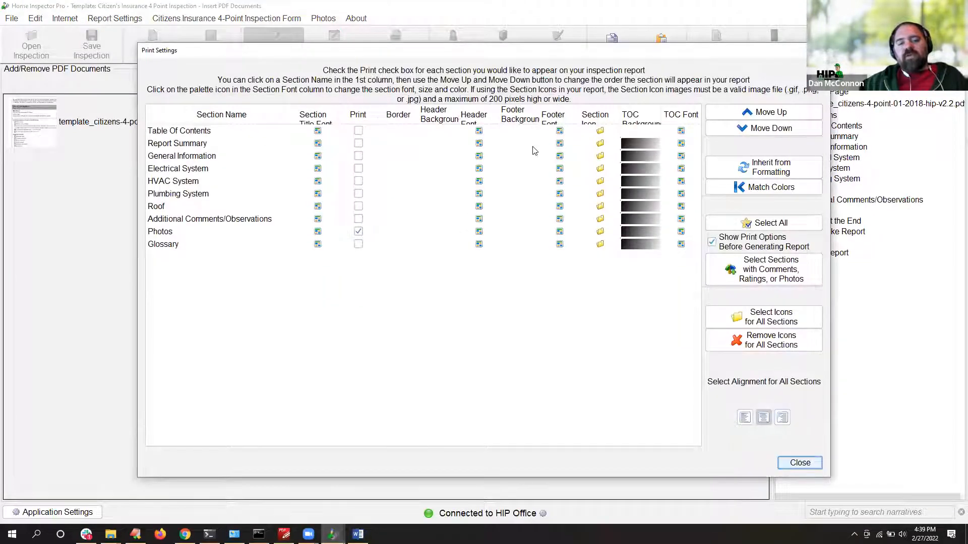
pyautogui.click(794, 462)
pyautogui.doubleClick(339, 232)
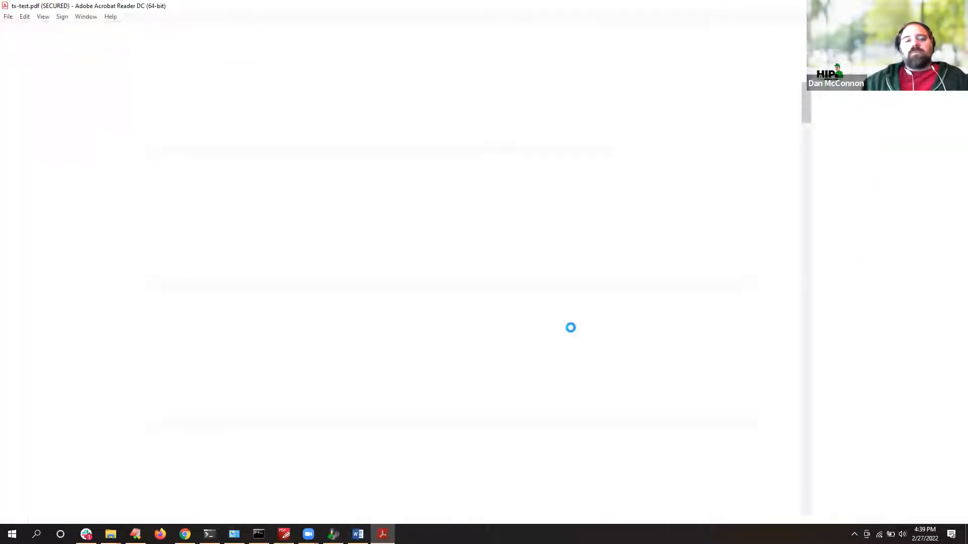
# Step: Examine the generated report's bookmarks and the Plumbing System check boxes and unsatisfactory comments on the 4-point form pages
pyautogui.click(68, 182)
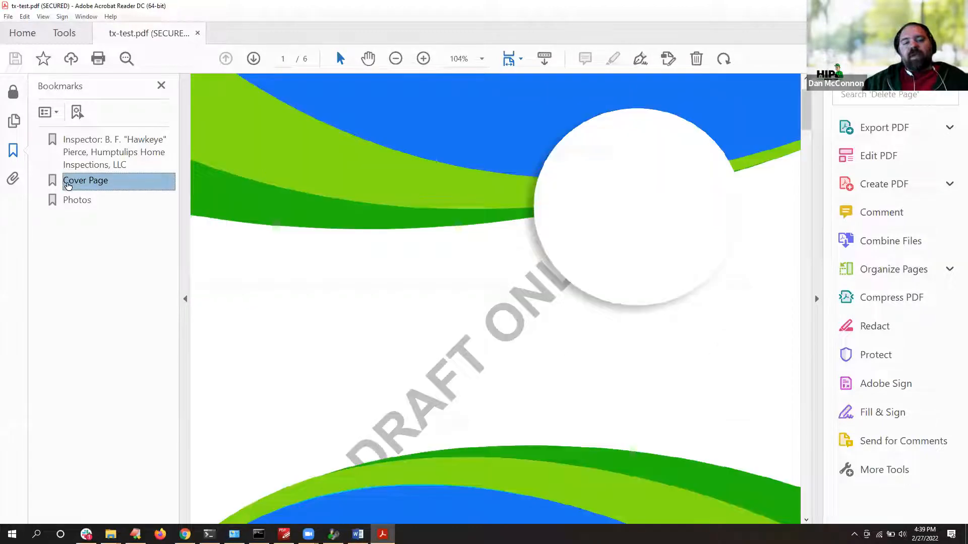
pyautogui.click(105, 208)
pyautogui.scroll(3, 380, 224)
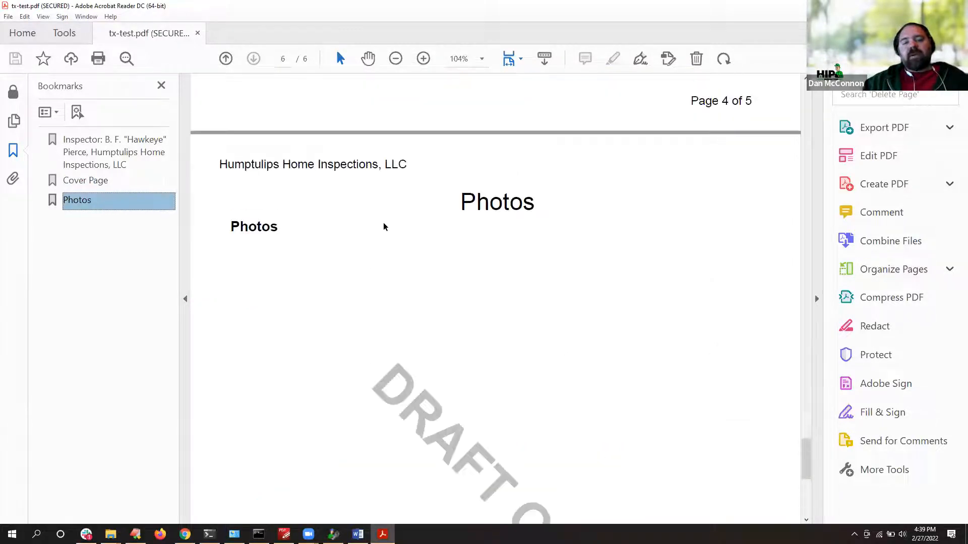
pyautogui.click(82, 180)
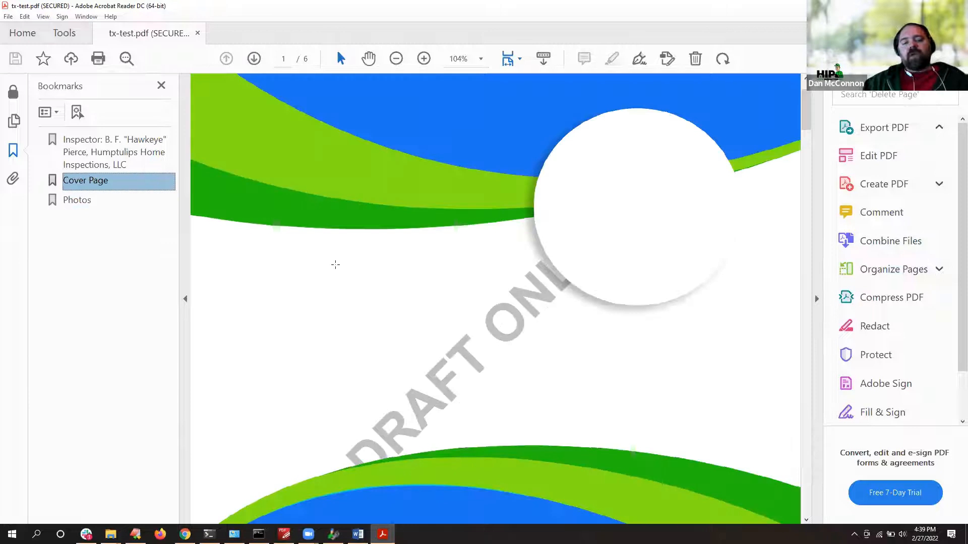
pyautogui.scroll(-5, 342, 264)
pyautogui.scroll(-15, 345, 266)
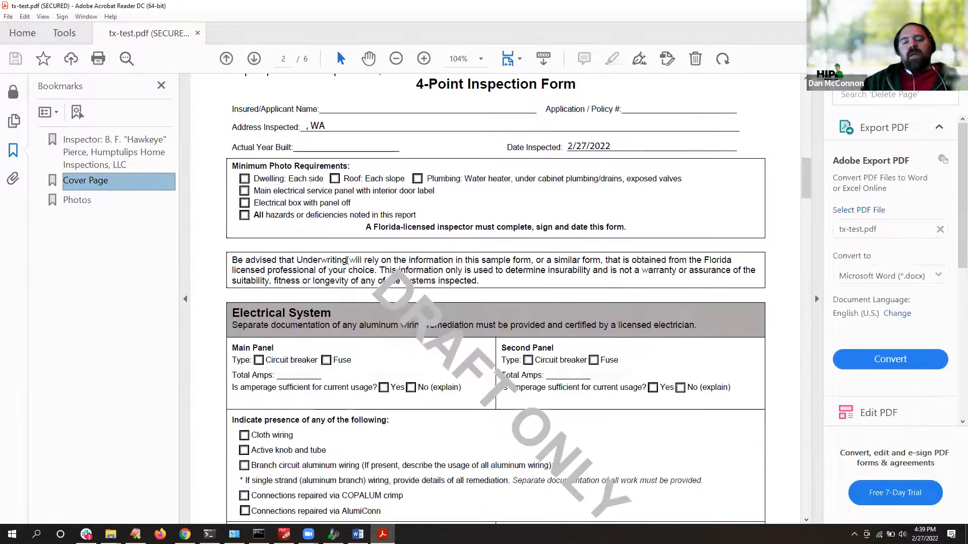
pyautogui.scroll(-12, 347, 260)
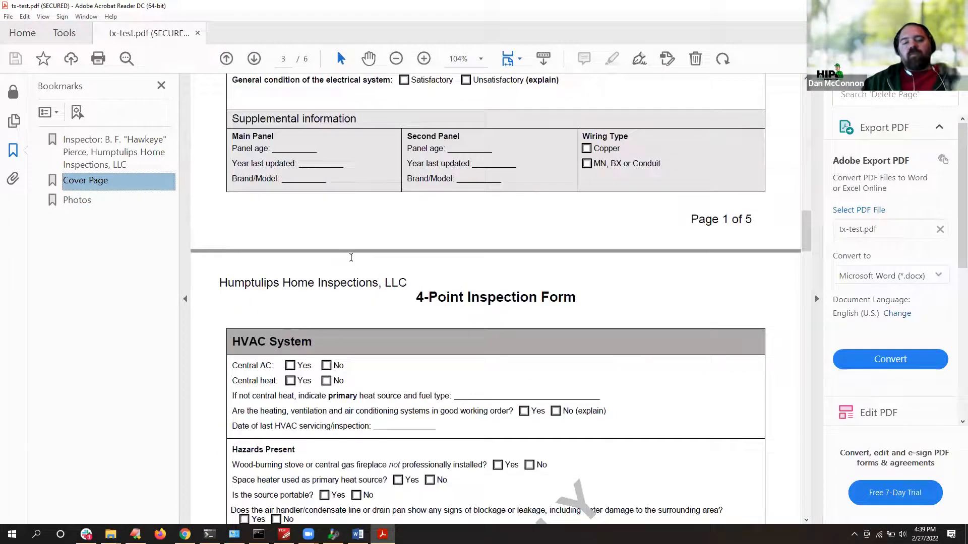
pyautogui.scroll(-6, 352, 256)
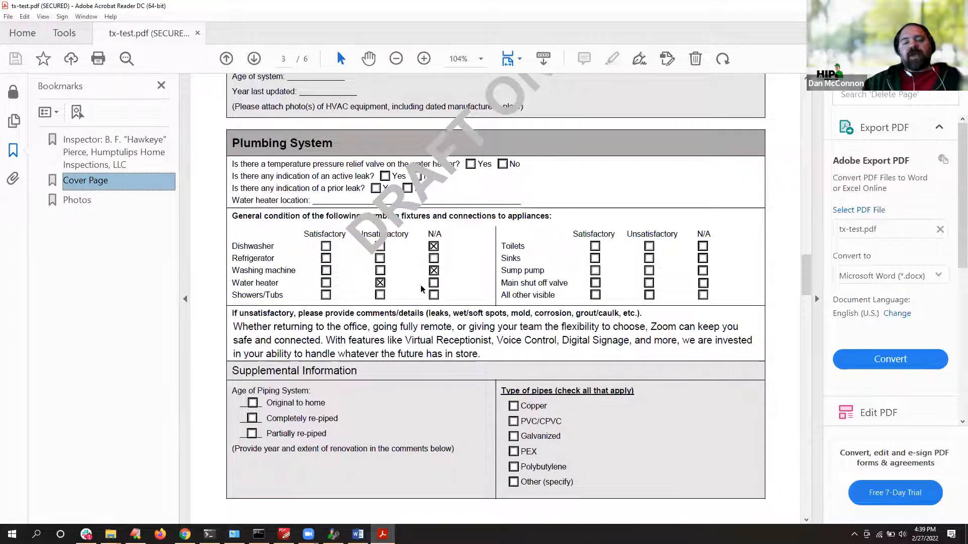
pyautogui.moveTo(235, 327); pyautogui.dragTo(485, 359)
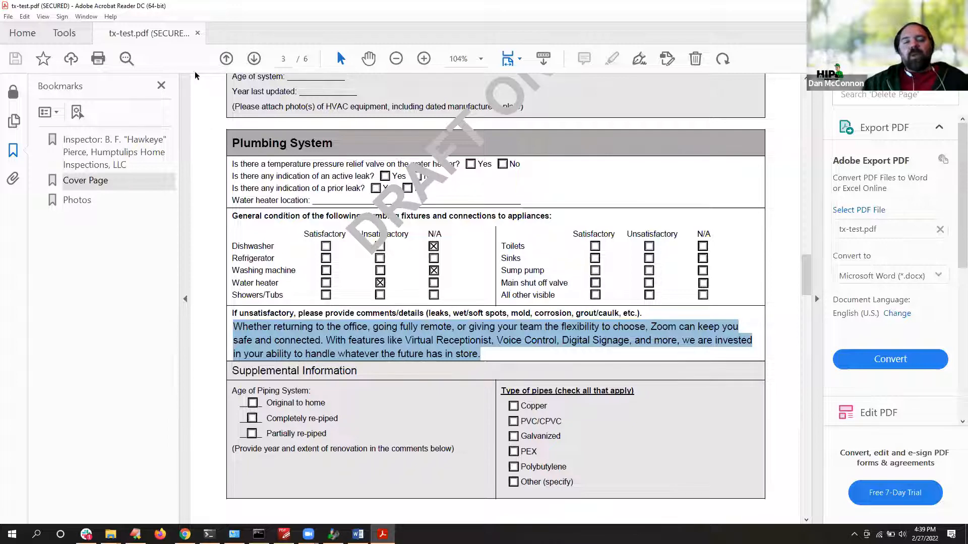
# Step: Close the report, return to Home Inspector Pro and enable a bookmark named "4 Point Form" for the Citizens PDF
pyautogui.click(198, 33)
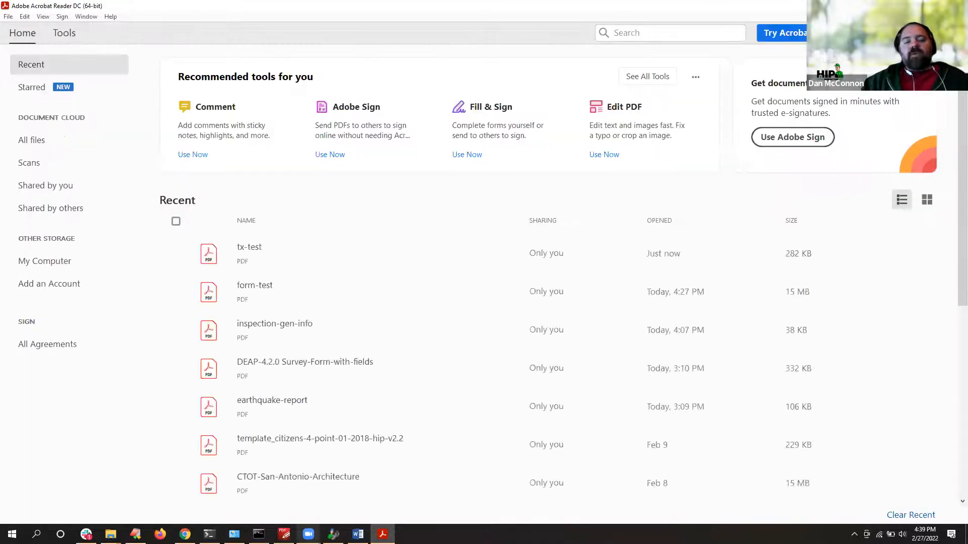
pyautogui.click(334, 535)
pyautogui.click(659, 144)
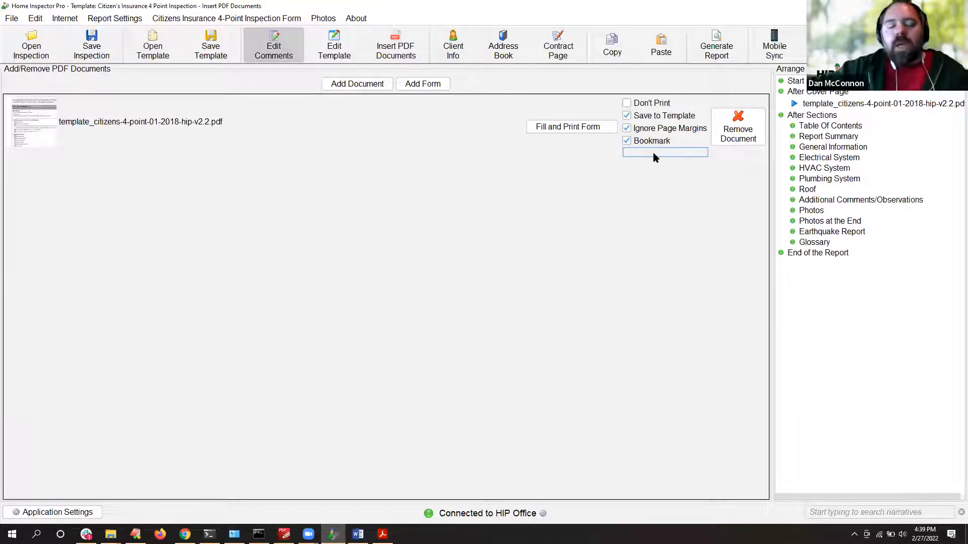
pyautogui.write('4 Point')
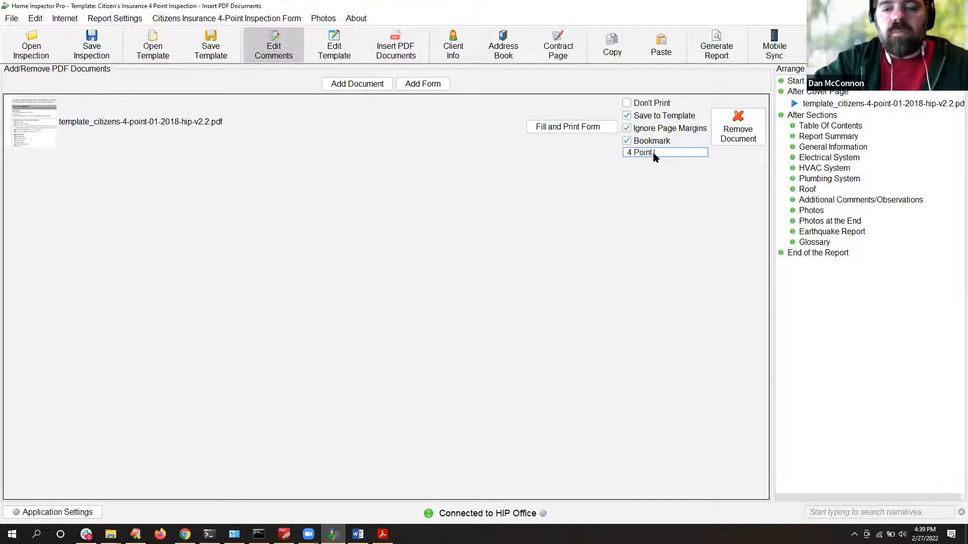
pyautogui.write(' Orm')
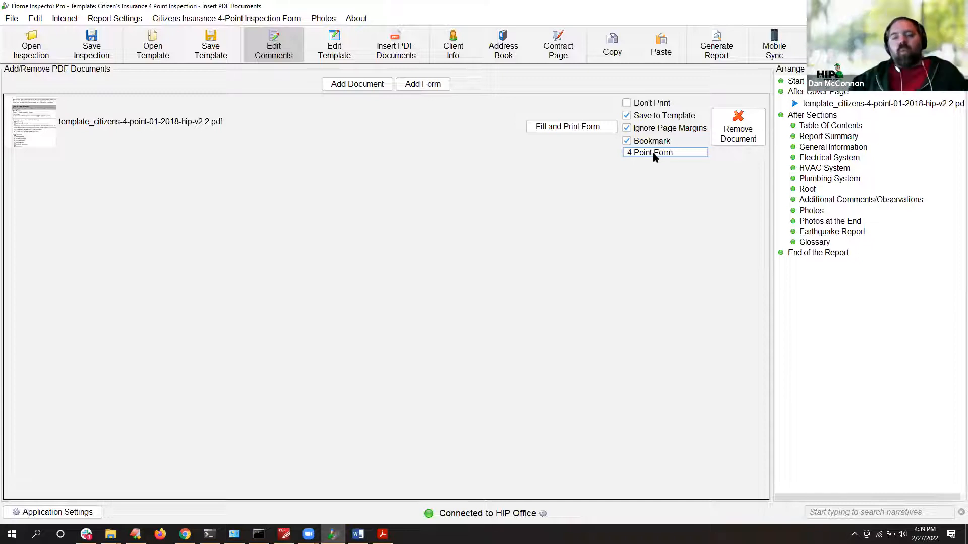
# Step: Generate the report with the current print settings, saving it over tx-test.pdf in Client Reports
pyautogui.click(722, 52)
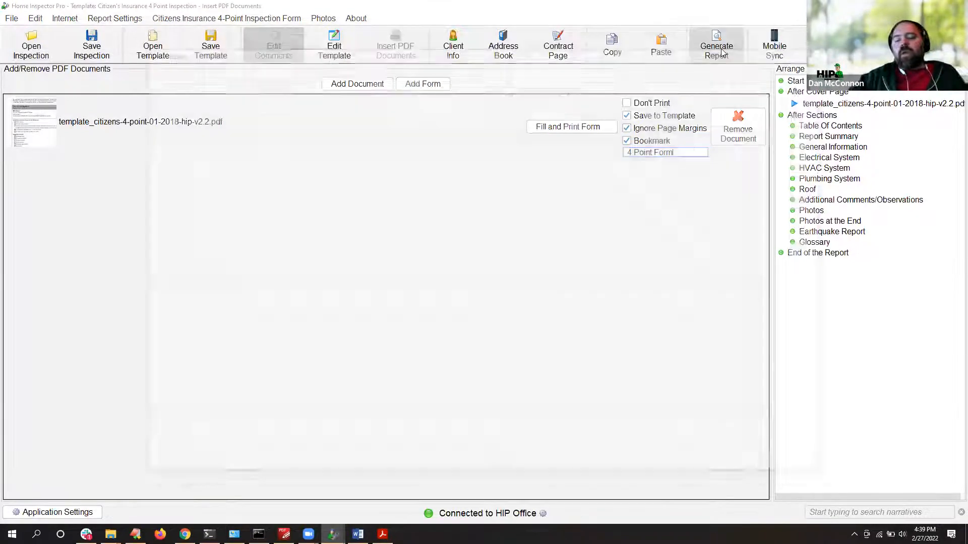
pyautogui.press('Return')
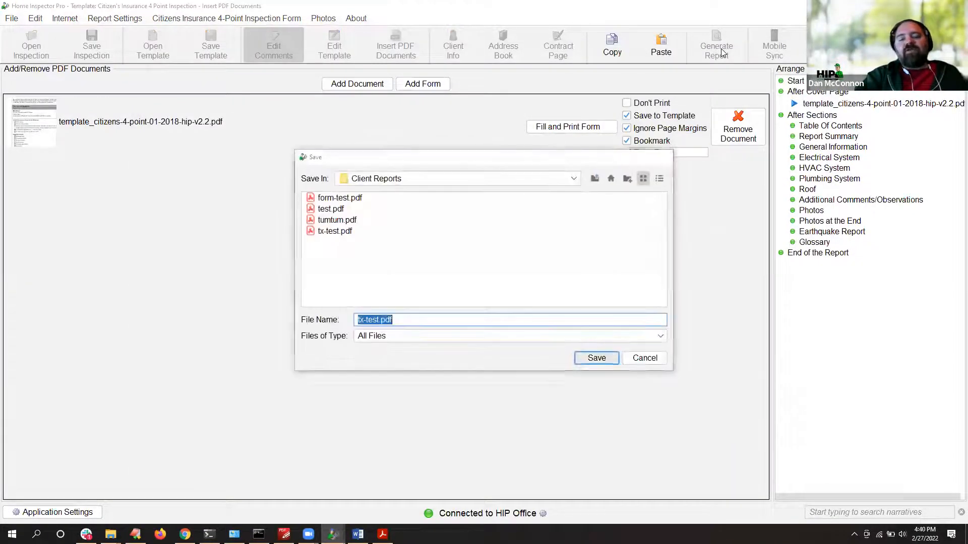
pyautogui.press('Return')
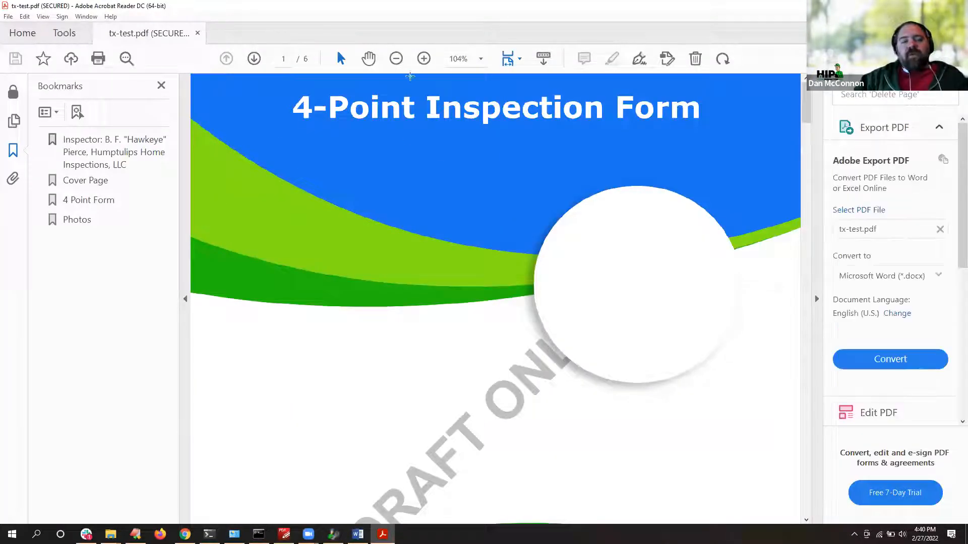
# Step: Fit the generated report to page level and examine the 4-point form pages, including the Plumbing System and inspector signature sections
pyautogui.click(481, 59)
pyautogui.click(509, 358)
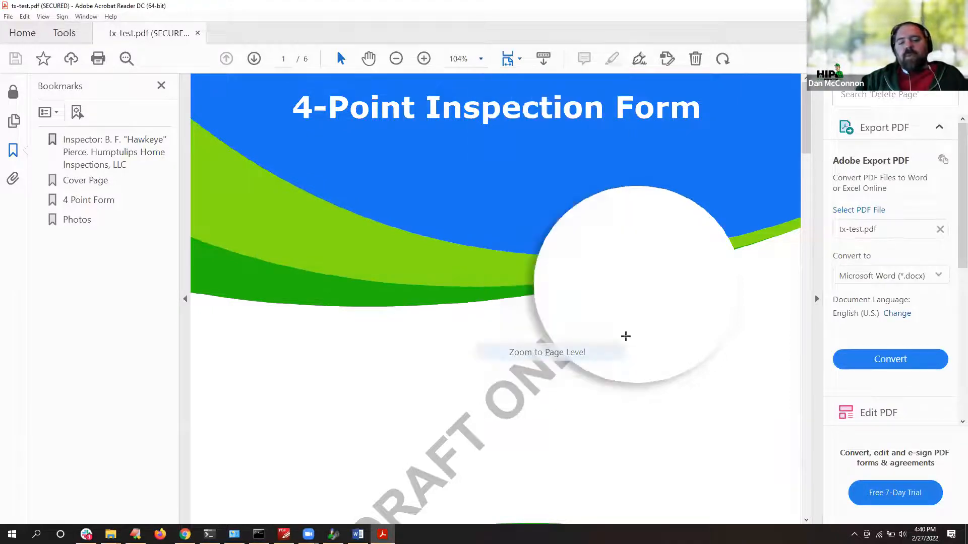
pyautogui.click(807, 260)
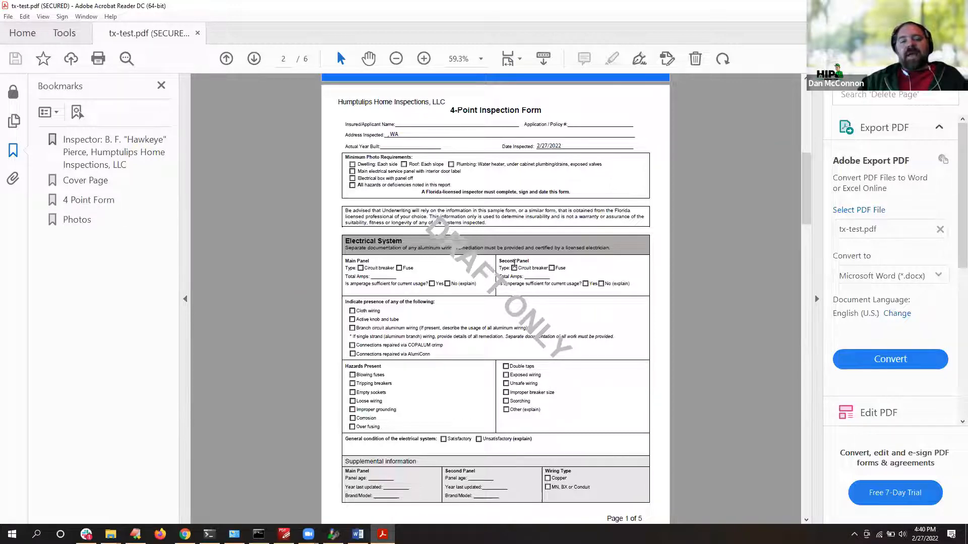
pyautogui.scroll(-1, 403, 270)
pyautogui.scroll(-8, 404, 270)
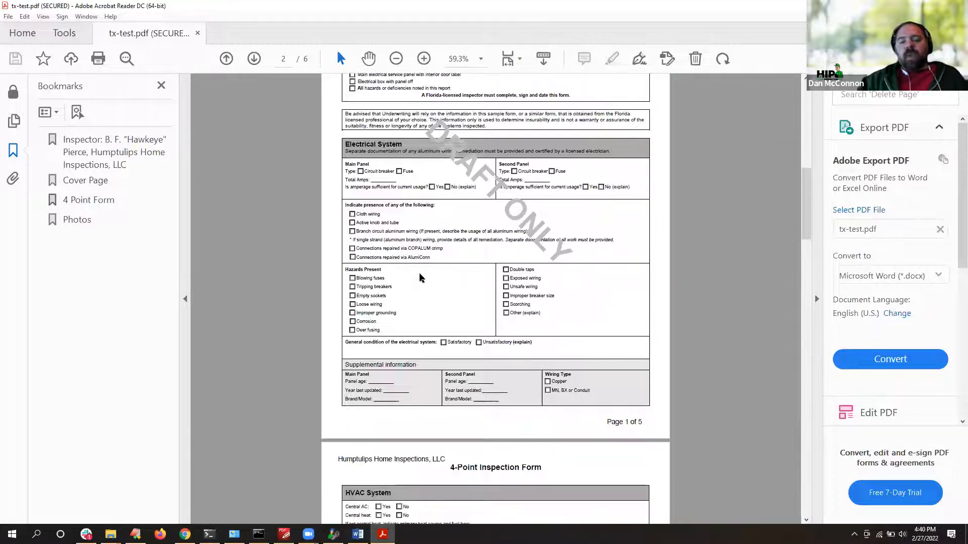
pyautogui.scroll(-12, 449, 299)
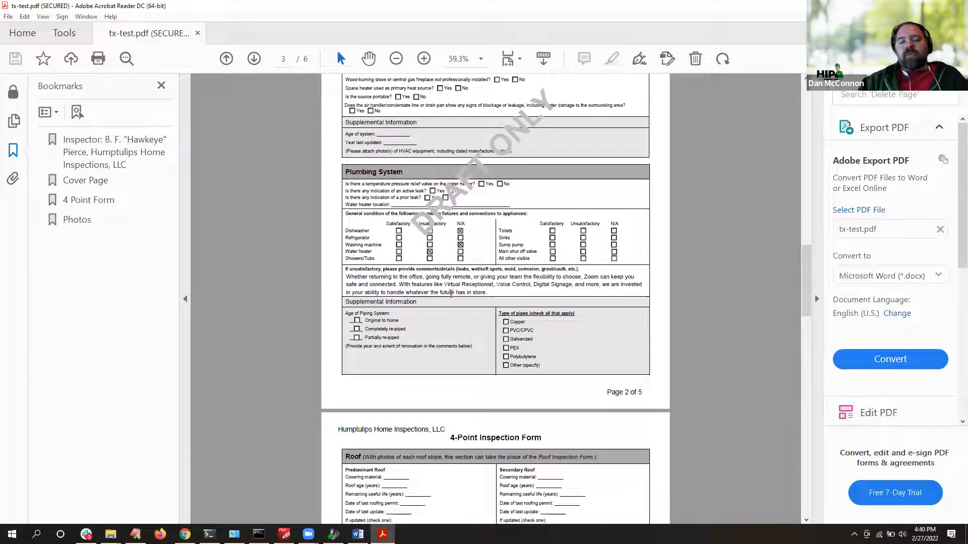
pyautogui.scroll(-12, 460, 296)
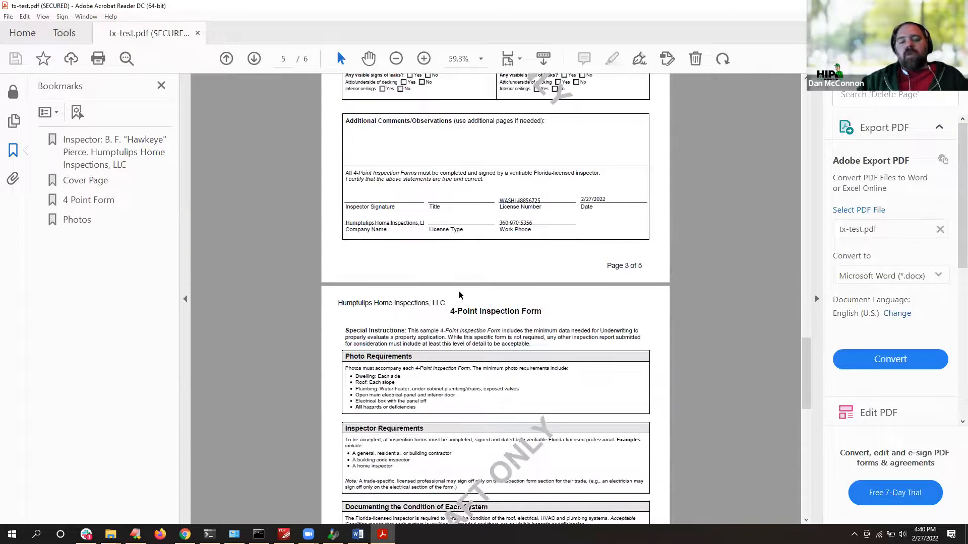
pyautogui.scroll(9, 464, 294)
pyautogui.scroll(3, 465, 291)
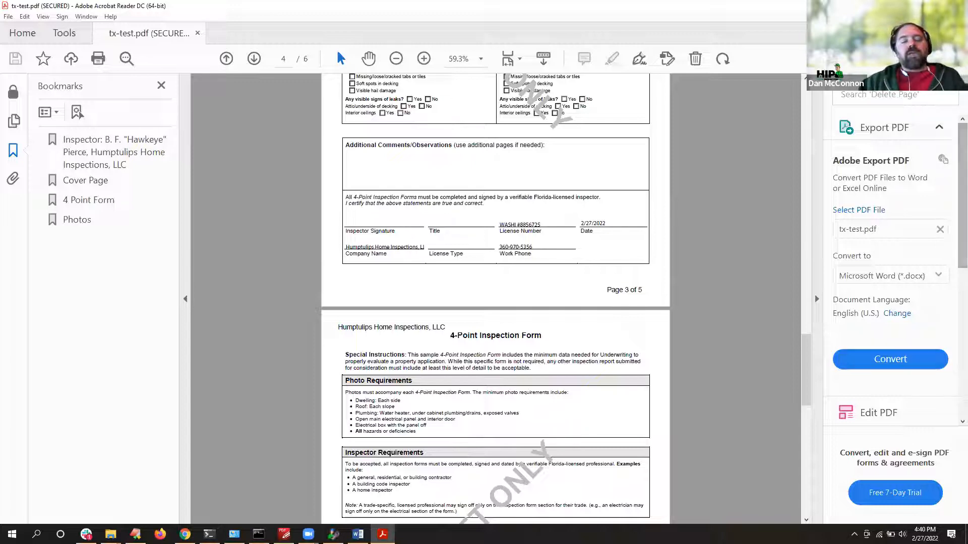
# Step: Return to Home Inspector Pro and inspect the inspector and company field mappings of the Citizens form, closing the form without saving
pyautogui.click(333, 534)
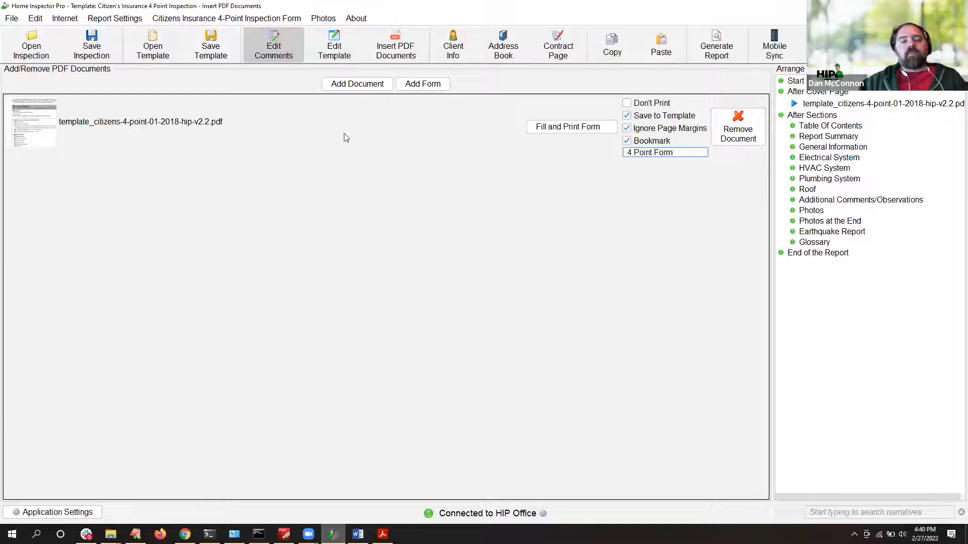
pyautogui.click(572, 131)
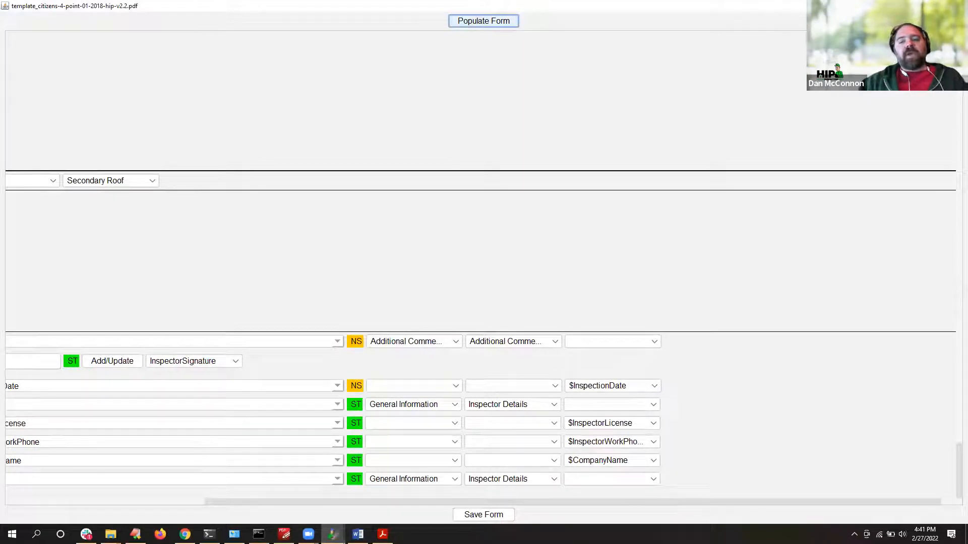
pyautogui.click(956, 5)
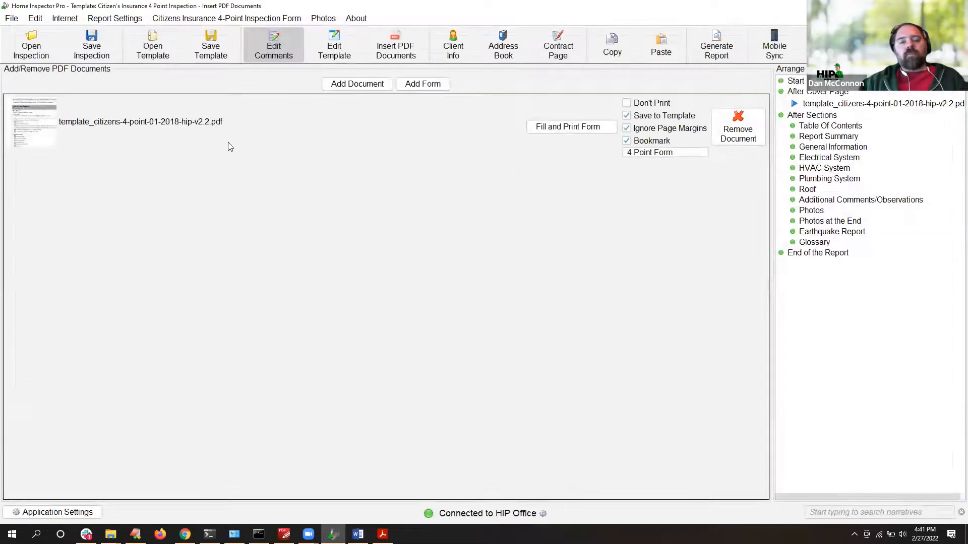
# Step: Start generating the report, set it to print sections with comments, ratings or photos, and add Photos, Report Summary and Table Of Contents
pyautogui.click(717, 46)
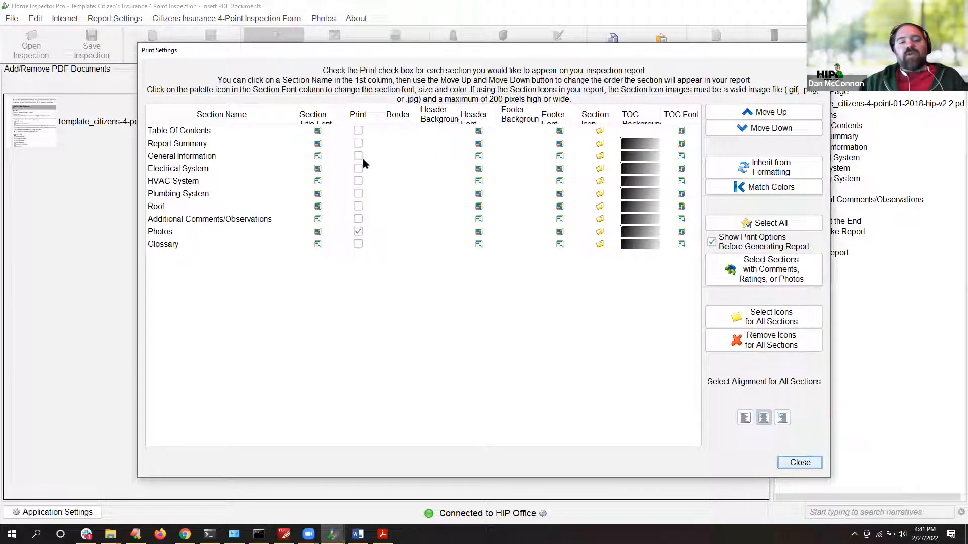
pyautogui.click(774, 278)
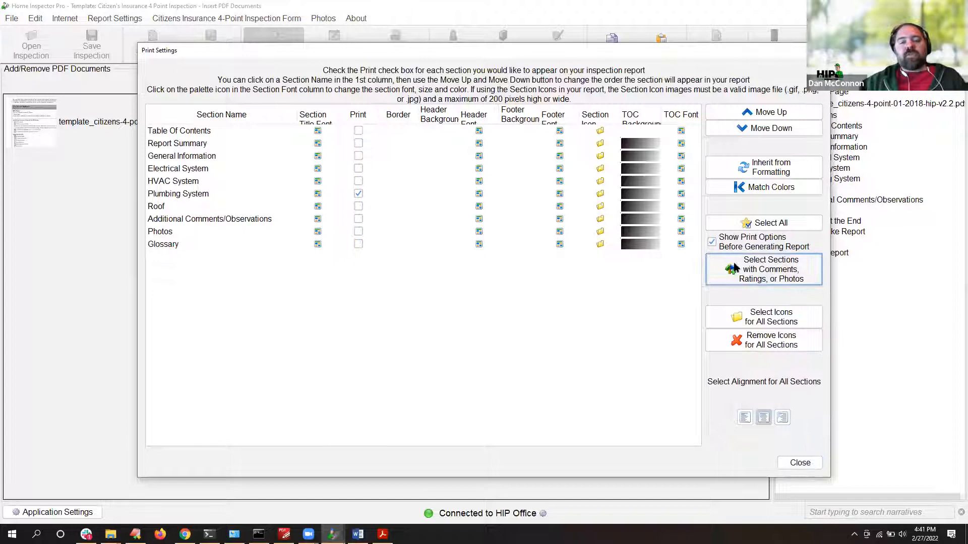
pyautogui.click(358, 231)
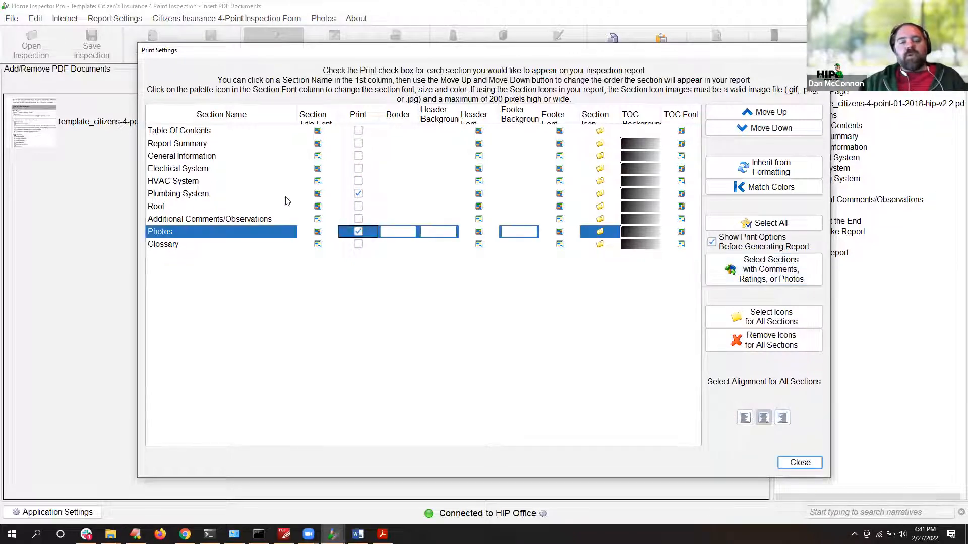
pyautogui.click(358, 143)
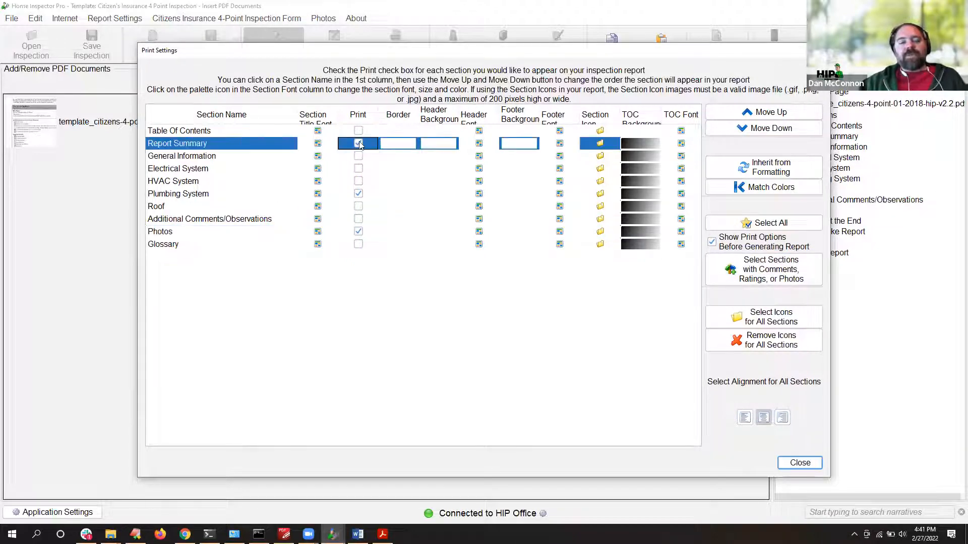
pyautogui.click(360, 132)
pyautogui.click(358, 131)
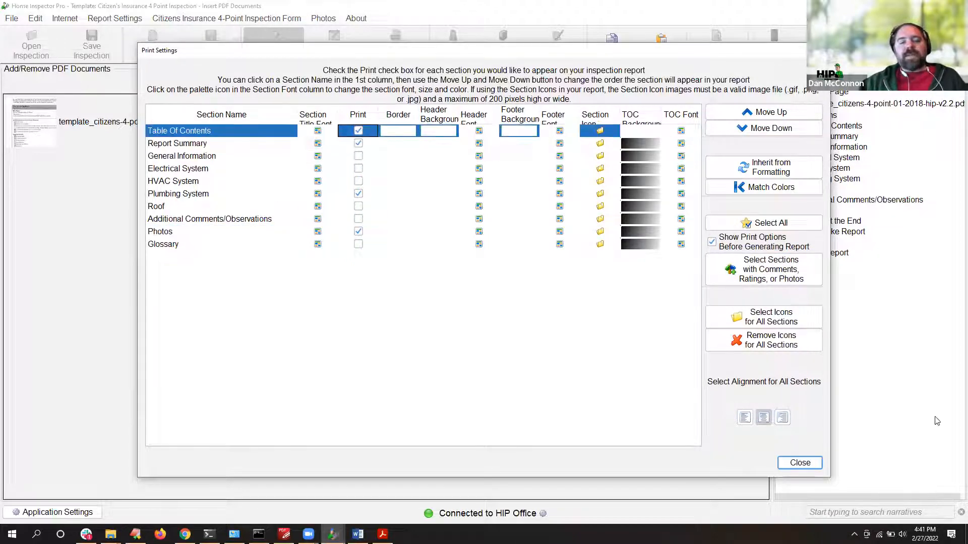
pyautogui.click(800, 461)
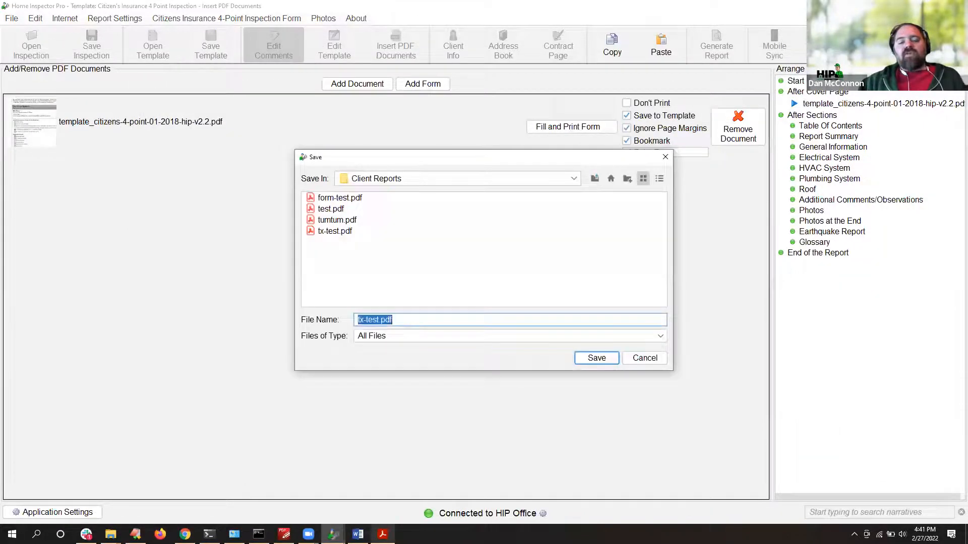
# Step: Close the previously opened tx-test.pdf and save the new report under the same file name
pyautogui.moveTo(382, 534)
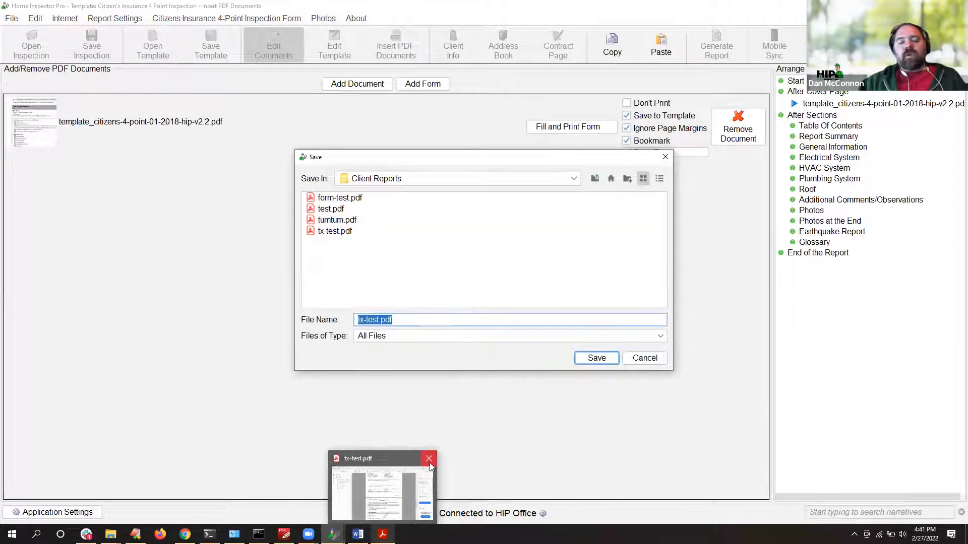
pyautogui.click(429, 460)
pyautogui.click(595, 358)
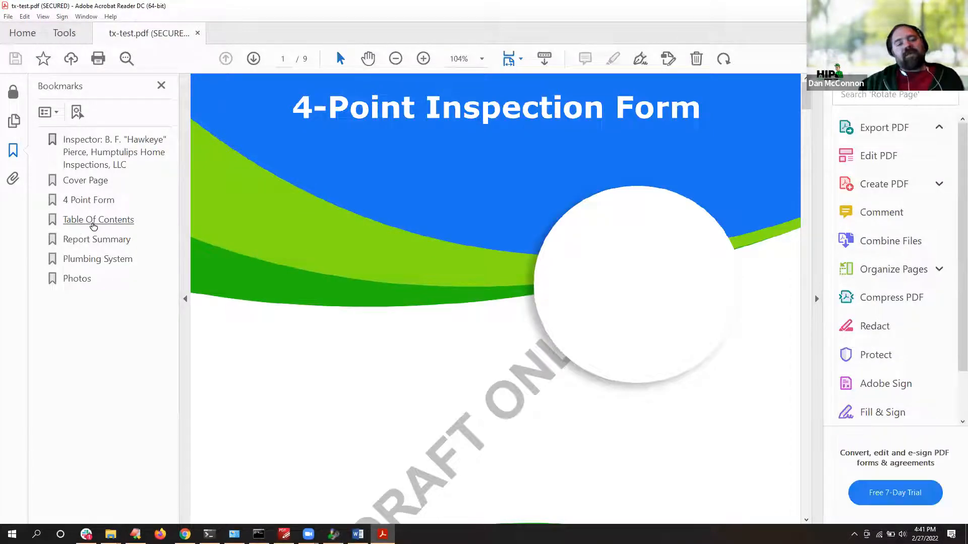
# Step: Examine the report's Table Of Contents, Report Summary and Plumbing System bookmarks, highlighting the plumbing fixture condition comments
pyautogui.click(92, 222)
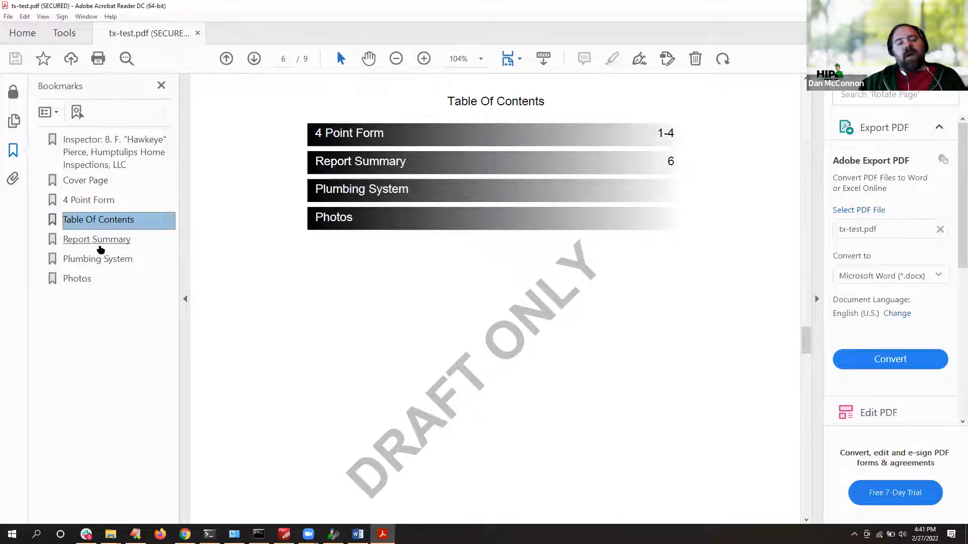
pyautogui.click(97, 250)
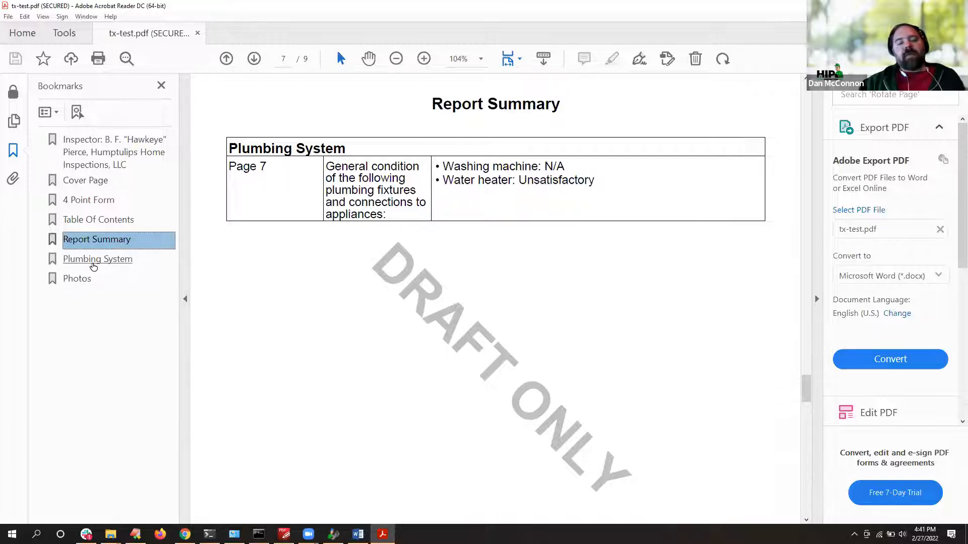
pyautogui.click(93, 262)
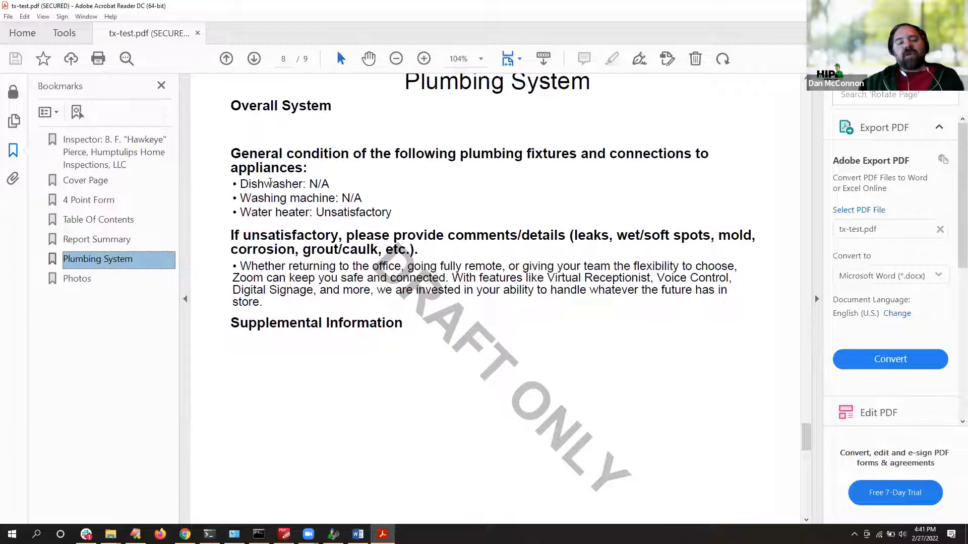
pyautogui.moveTo(240, 190); pyautogui.dragTo(404, 200)
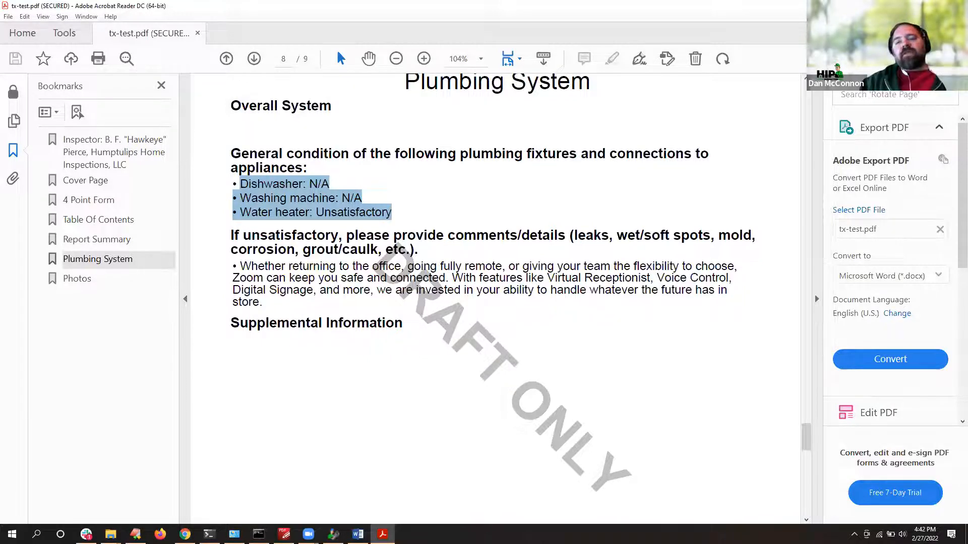
# Step: Return to Home Inspector Pro and save the template as Citizens Insurance 4 point-v2.2.tpz, treating the PDF as the same Documents Vault file
pyautogui.hotkey('alt', 'Tab')
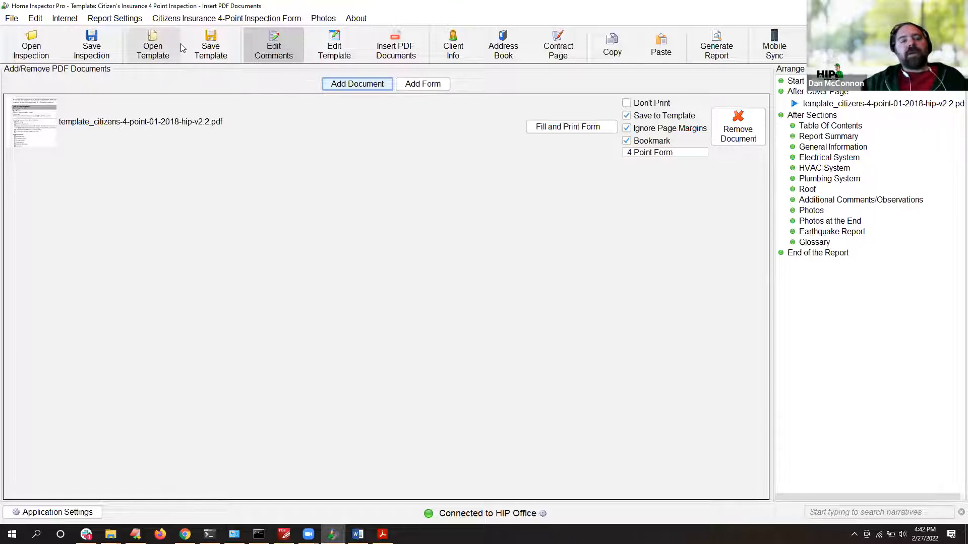
pyautogui.click(210, 47)
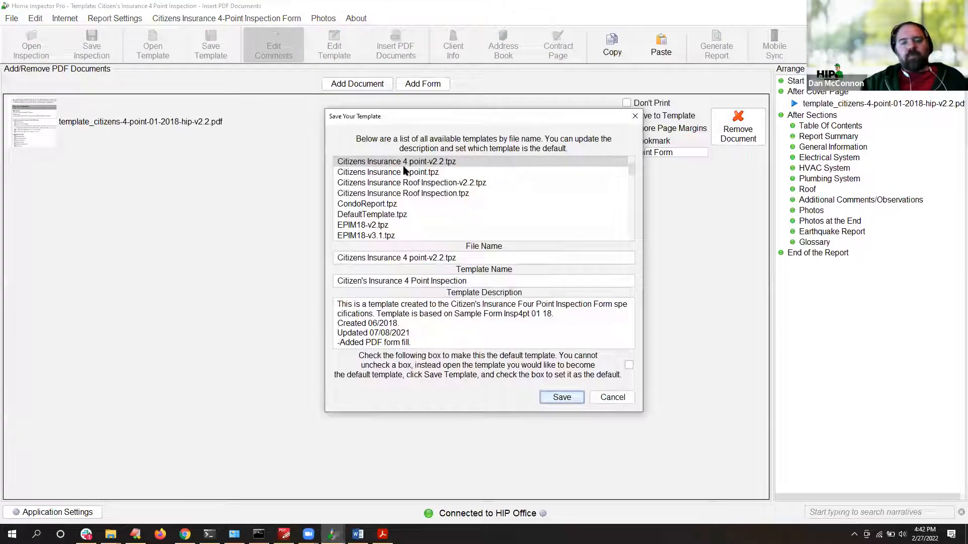
pyautogui.click(561, 396)
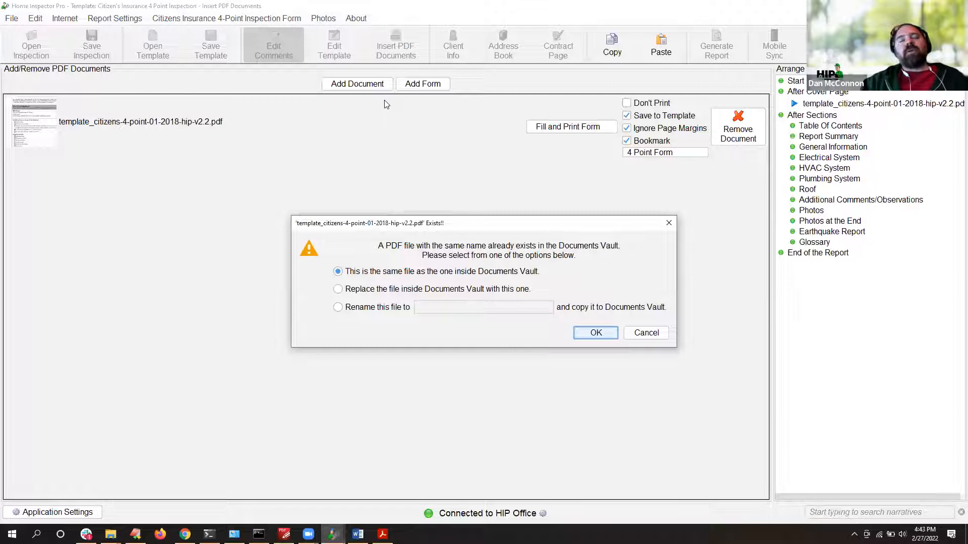
pyautogui.click(596, 332)
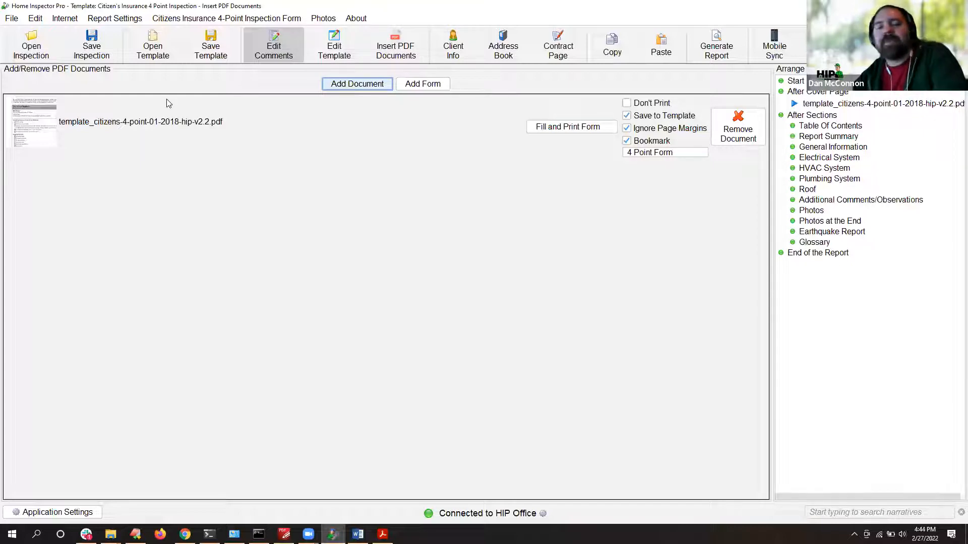
# Step: Open the Wind Mitigation v2.2.tpz template
pyautogui.click(164, 55)
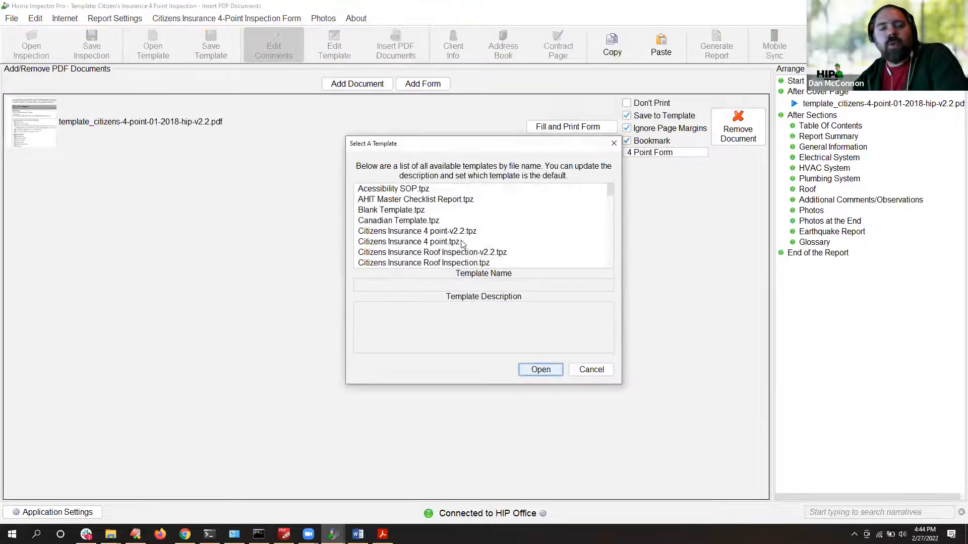
pyautogui.scroll(-3, 458, 244)
pyautogui.scroll(-6, 459, 245)
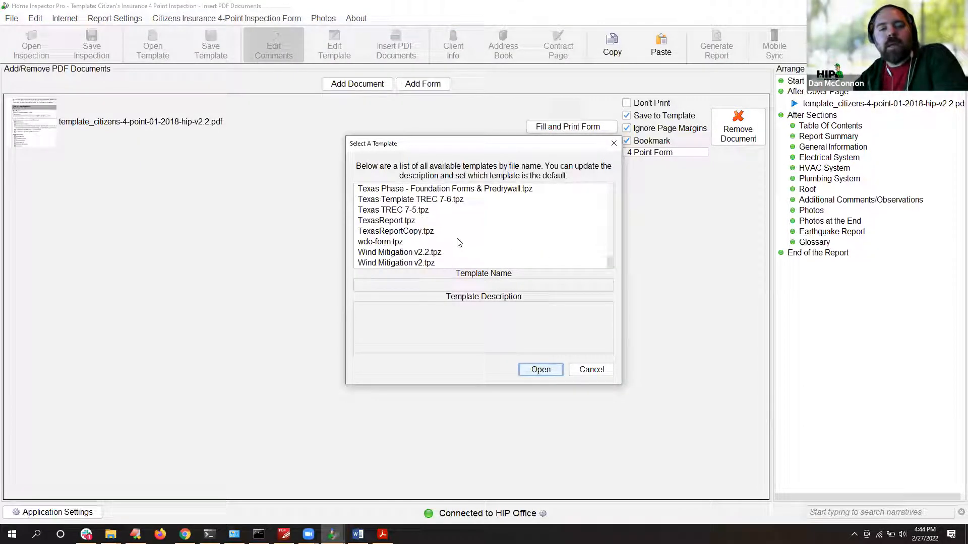
pyautogui.click(436, 252)
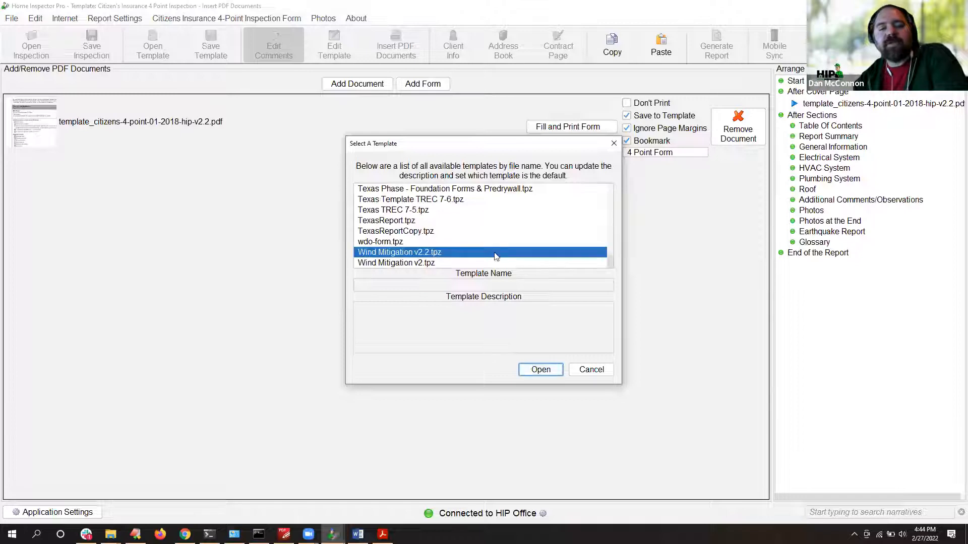
pyautogui.click(552, 376)
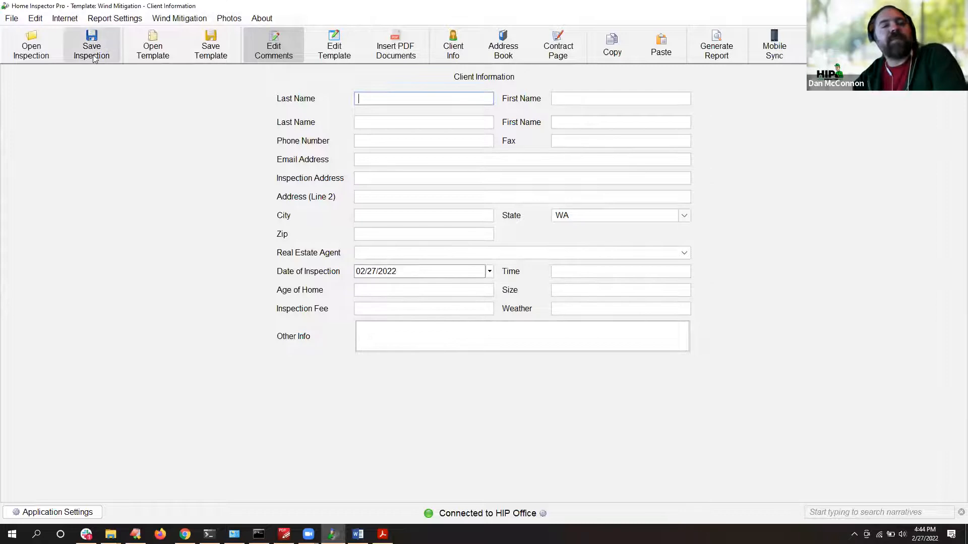
# Step: Save the blank wind mitigation inspection as wind-mit-blank in the Client Data folder
pyautogui.click(92, 54)
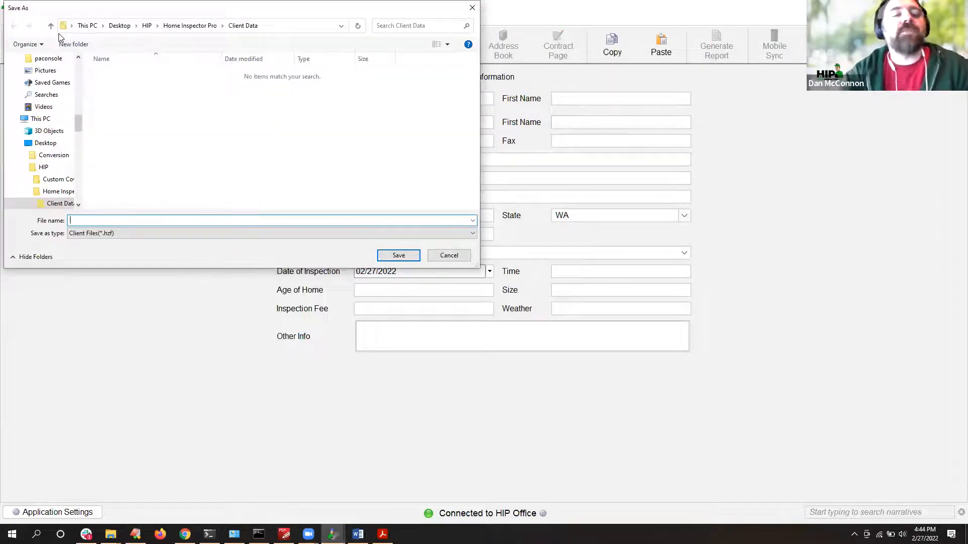
pyautogui.write('wind-mit-blank')
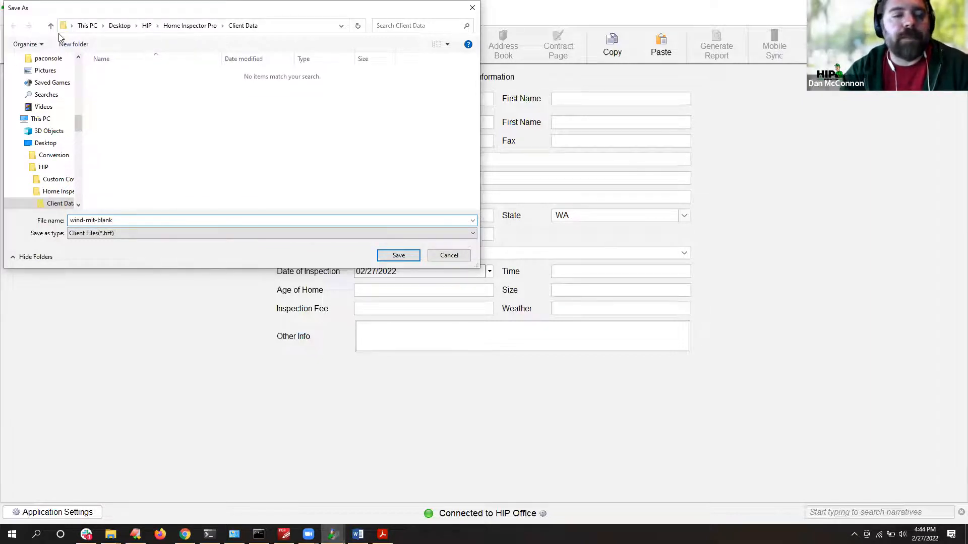
pyautogui.press('Return')
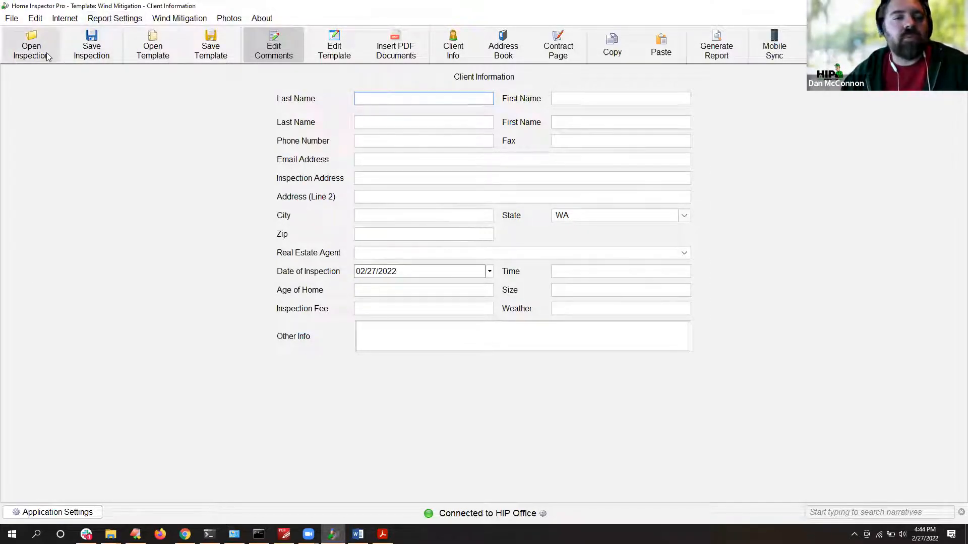
# Step: Open the DefaultTemplate.tpz template
pyautogui.click(153, 50)
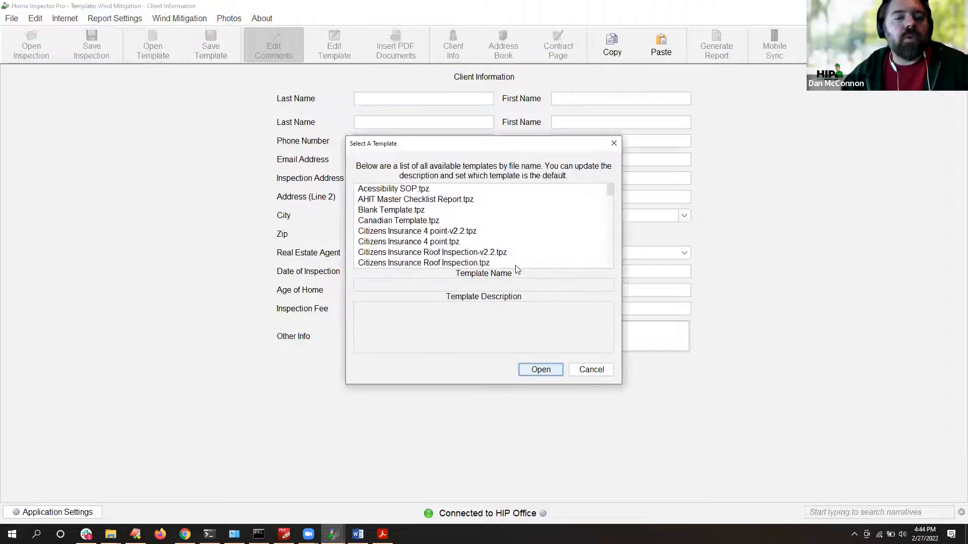
pyautogui.scroll(-4, 406, 246)
pyautogui.scroll(3, 405, 245)
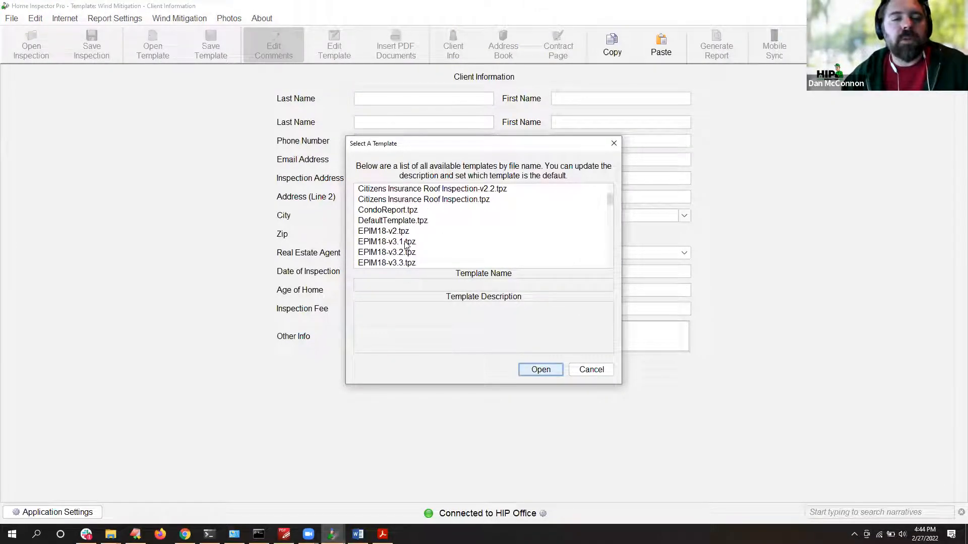
pyautogui.click(390, 223)
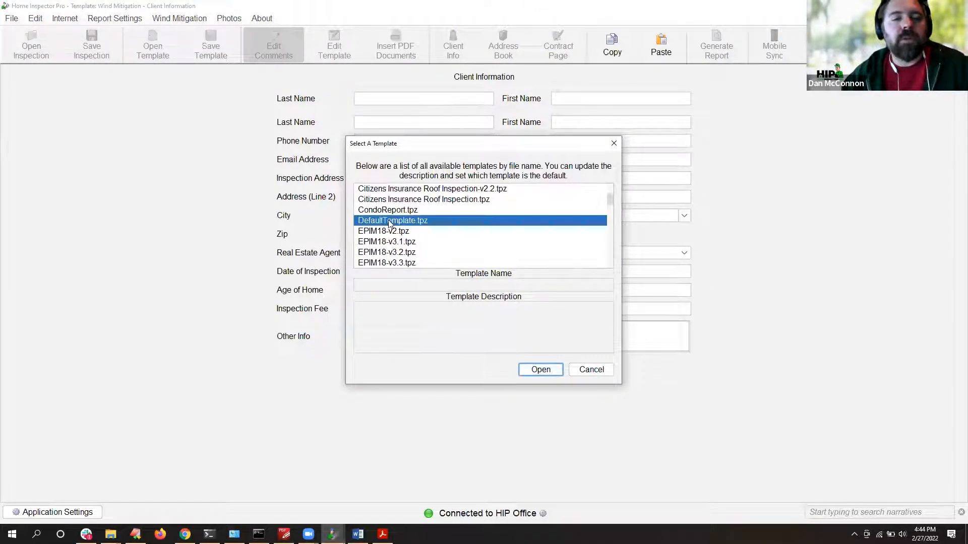
pyautogui.click(528, 370)
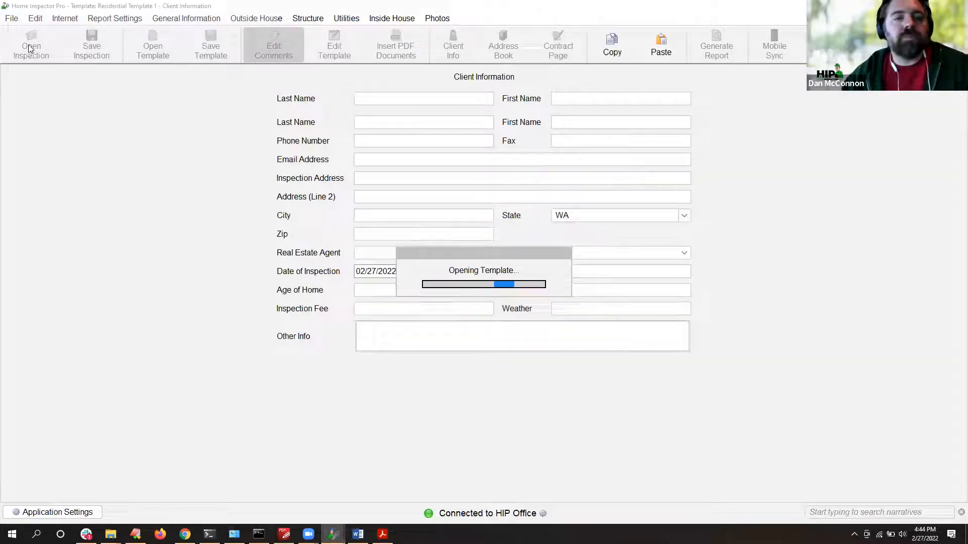
# Step: Merge the wind-mit-blank.hzf inspection from Client Data into the residential template and check the merged menu's sections
pyautogui.click(13, 21)
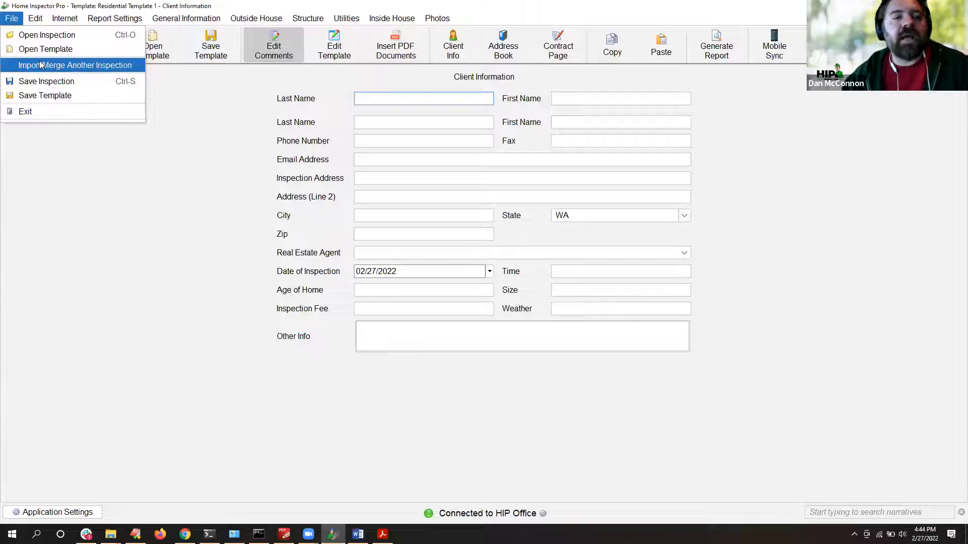
pyautogui.click(86, 66)
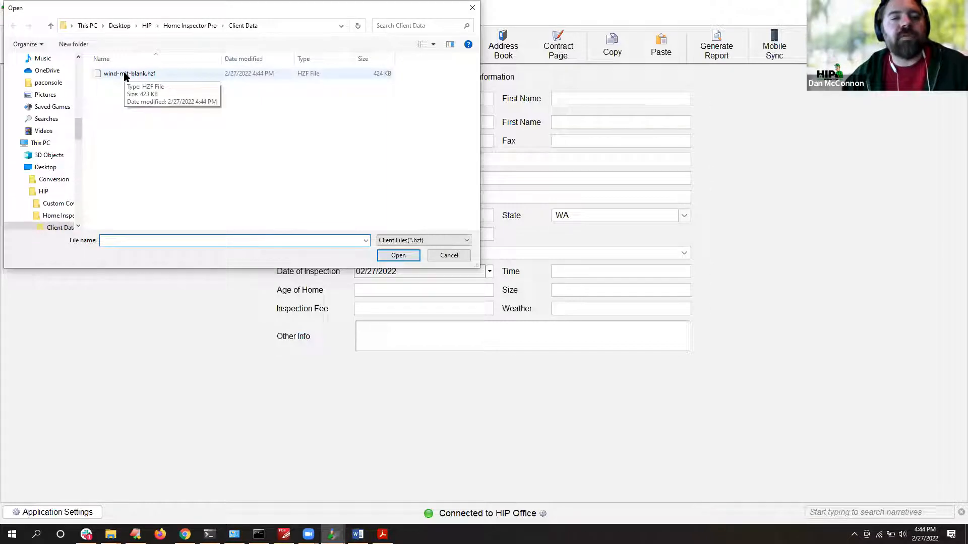
pyautogui.doubleClick(125, 74)
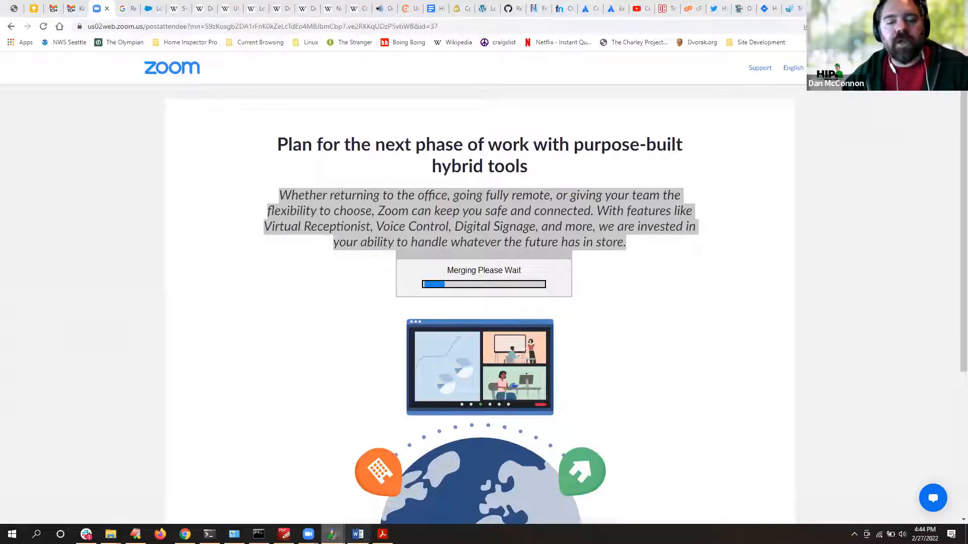
pyautogui.moveTo(332, 535)
pyautogui.click(220, 479)
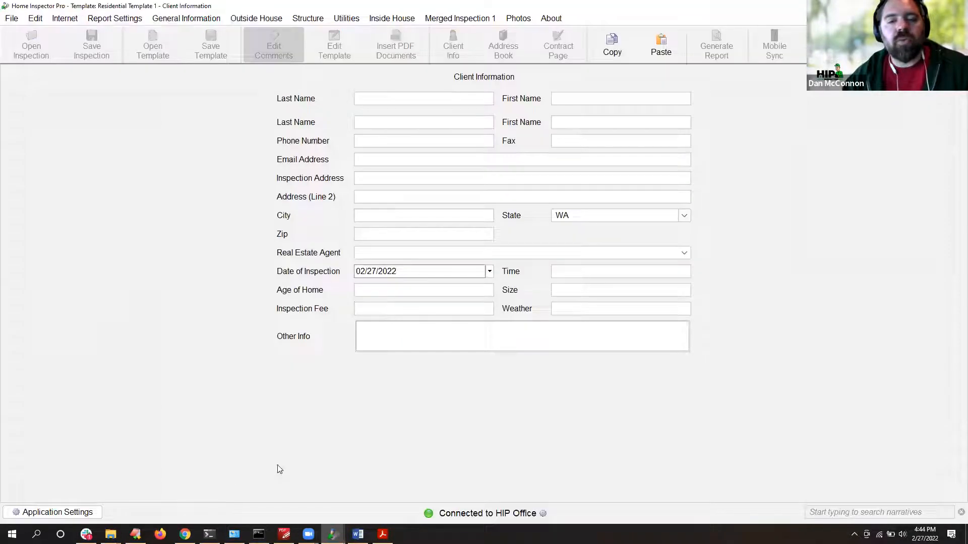
pyautogui.click(458, 22)
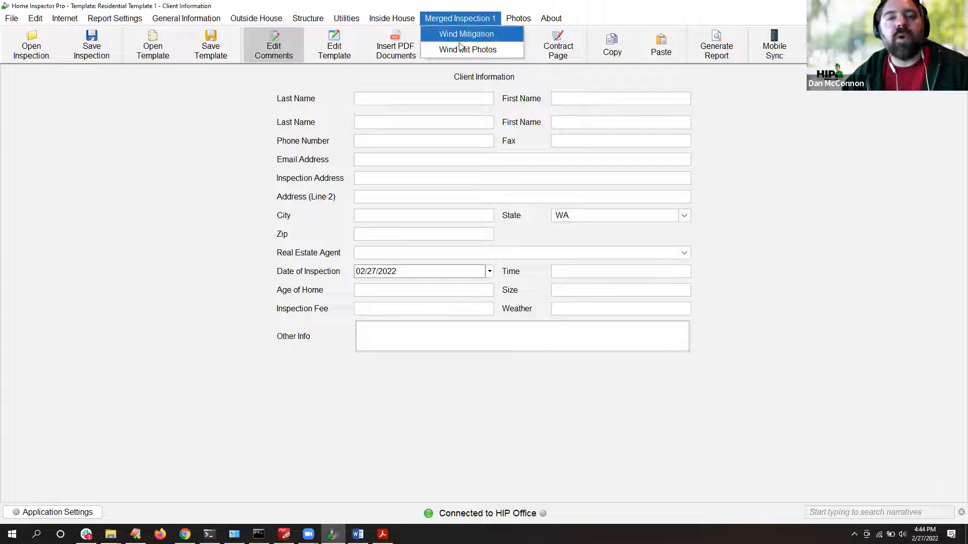
pyautogui.click(456, 23)
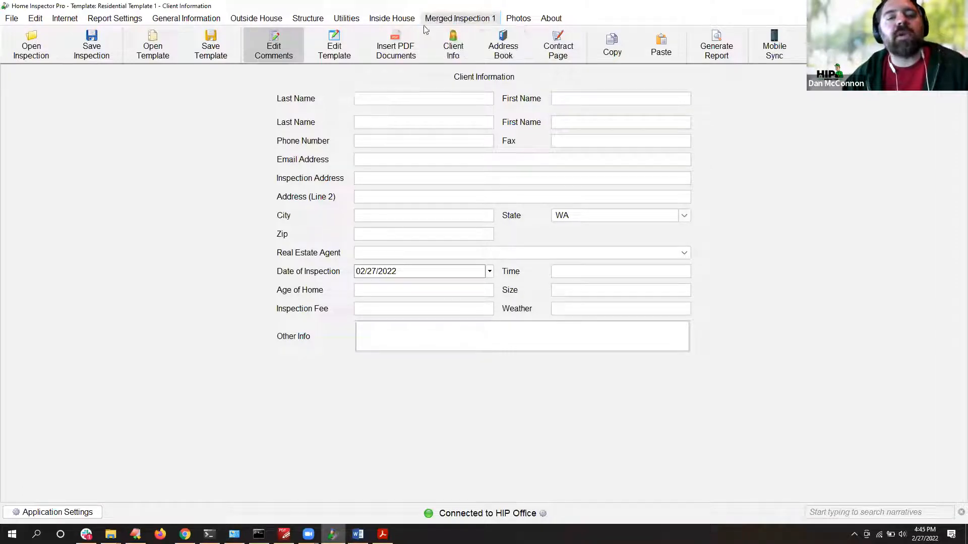
# Step: Rename the template's Merged Inspection 1 menu as Wind Mit
pyautogui.click(328, 44)
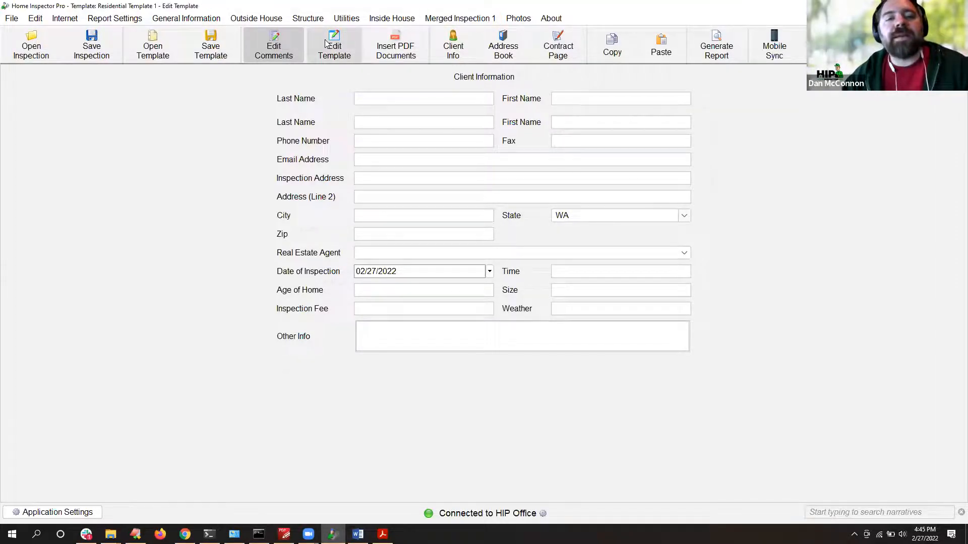
pyautogui.scroll(-3, 305, 347)
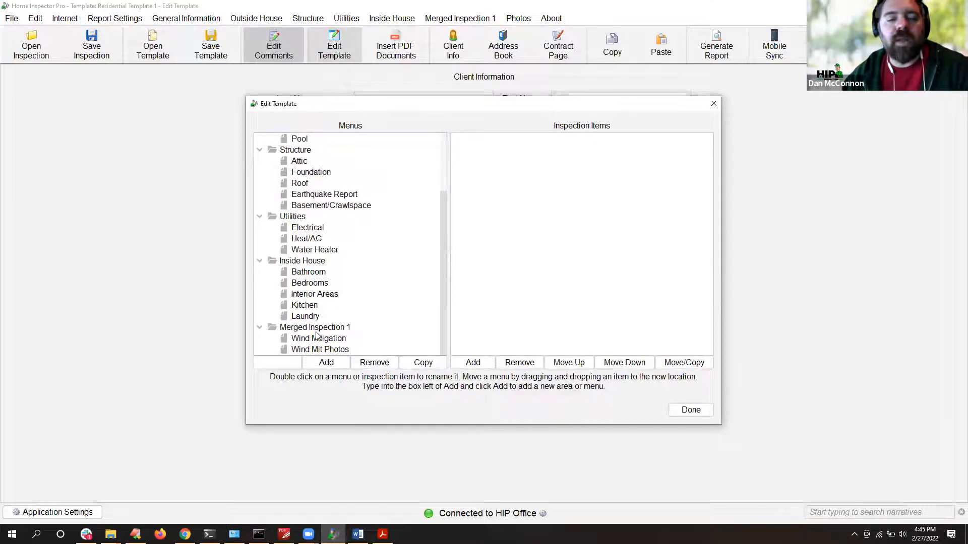
pyautogui.doubleClick(316, 330)
pyautogui.write('Wind')
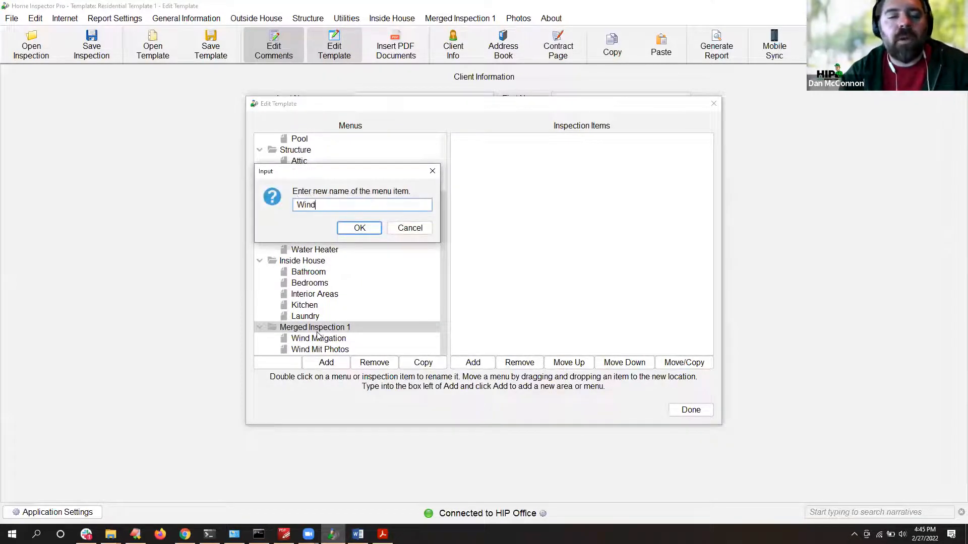
pyautogui.write(' Mit')
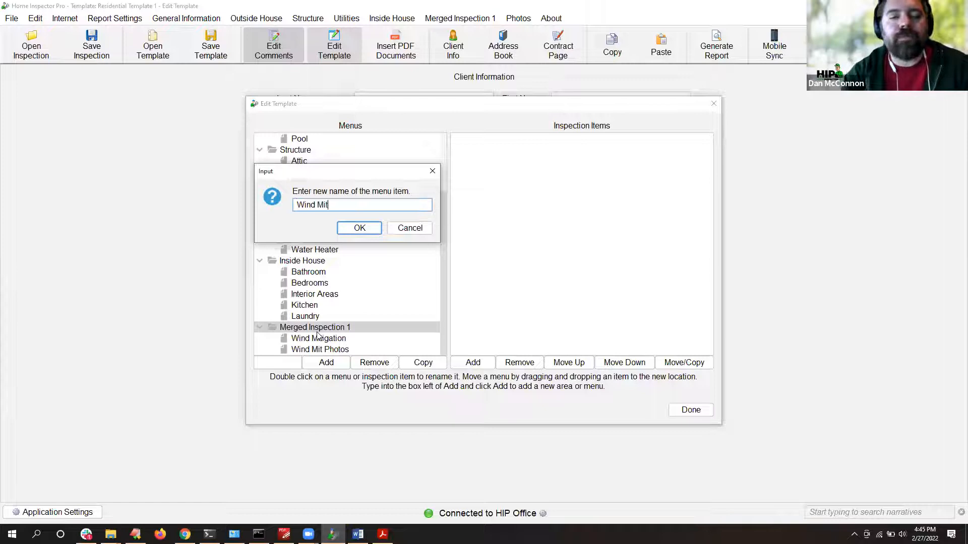
pyautogui.press('Return')
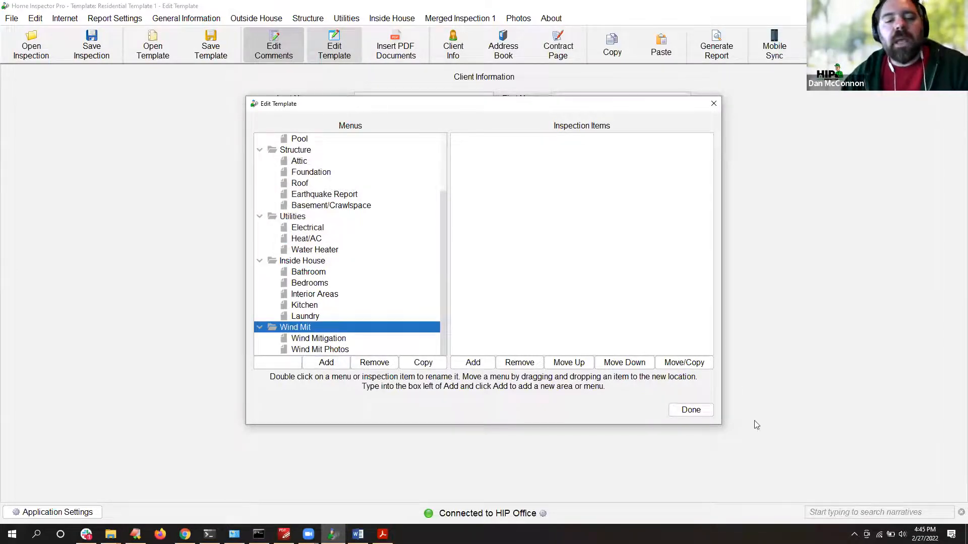
pyautogui.click(683, 415)
# Step: Review the field mappings of the inserted Wind Mitigation PDF form and save the form
pyautogui.click(396, 46)
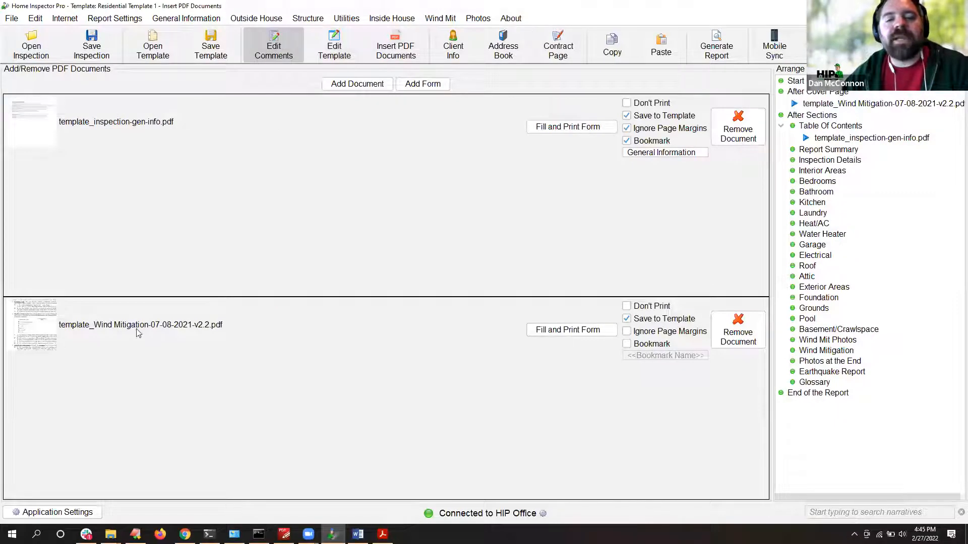
pyautogui.click(573, 330)
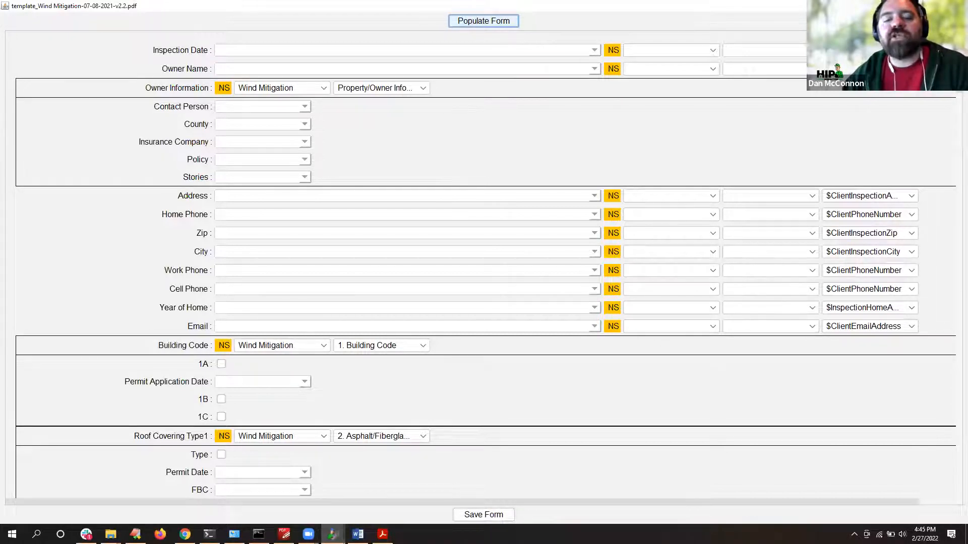
pyautogui.click(471, 519)
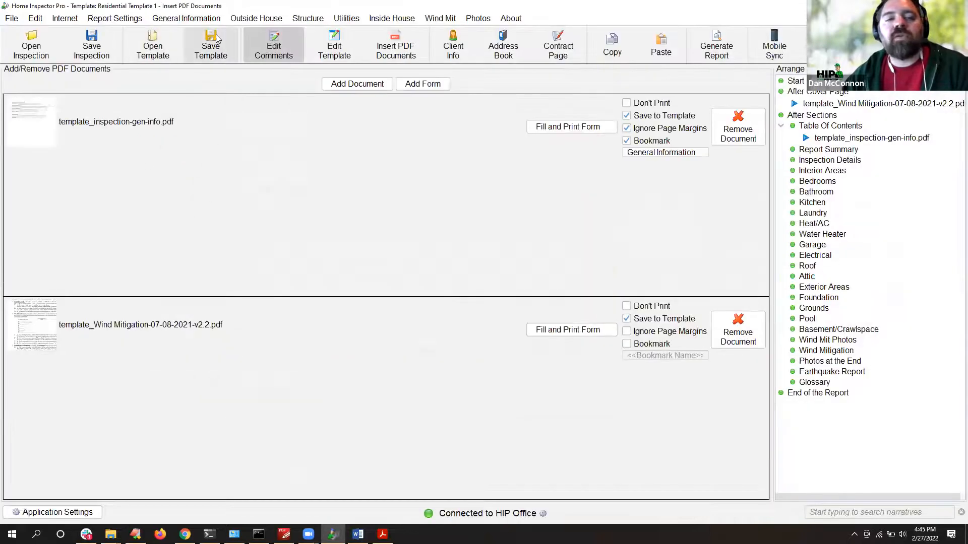
# Step: Save the template as DefaultTemplatewithWindMit.tpz, treating both PDFs as the same files as those in the Documents Vault
pyautogui.click(394, 257)
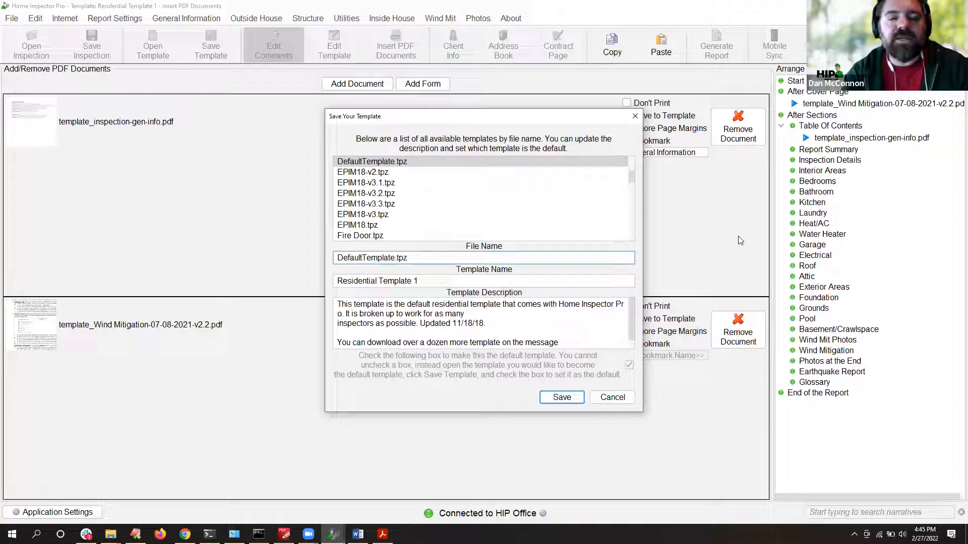
pyautogui.write('W')
pyautogui.press('BackSpace')
pyautogui.write('withWindMit')
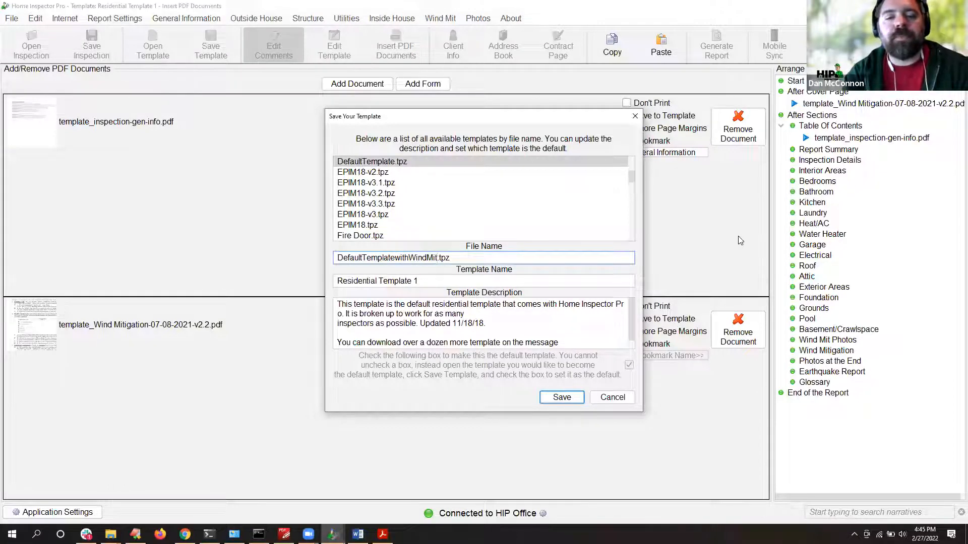
pyautogui.press('Return')
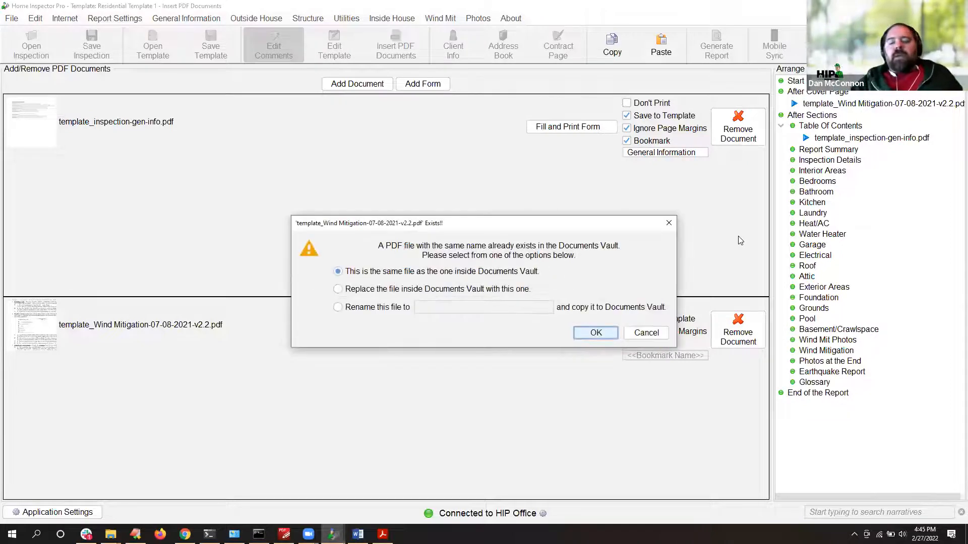
pyautogui.press('Return')
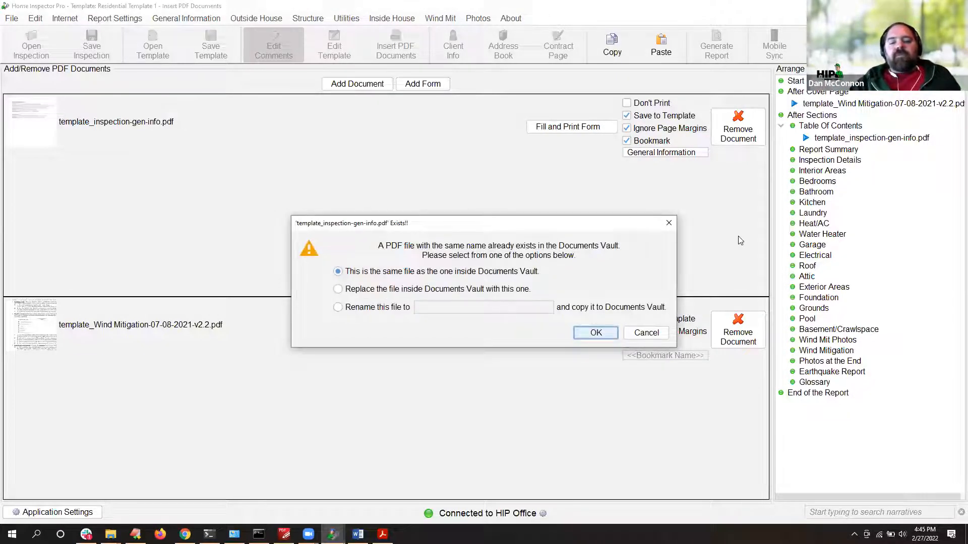
pyautogui.press('Return')
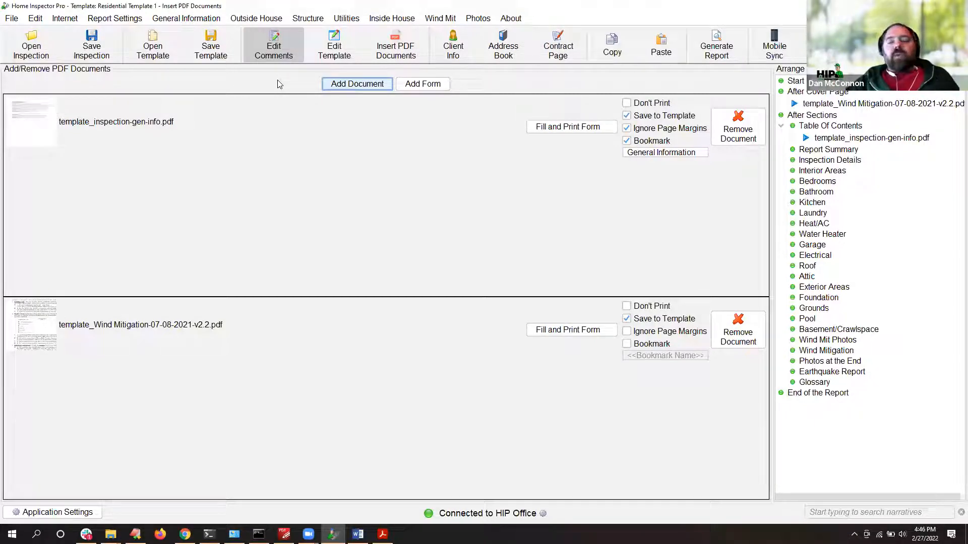
# Step: Move the Wind Mitigation PDF from after the cover page to after the Wind Mitigation section in the document arrangement
pyautogui.click(815, 105)
pyautogui.moveTo(813, 107); pyautogui.dragTo(816, 354)
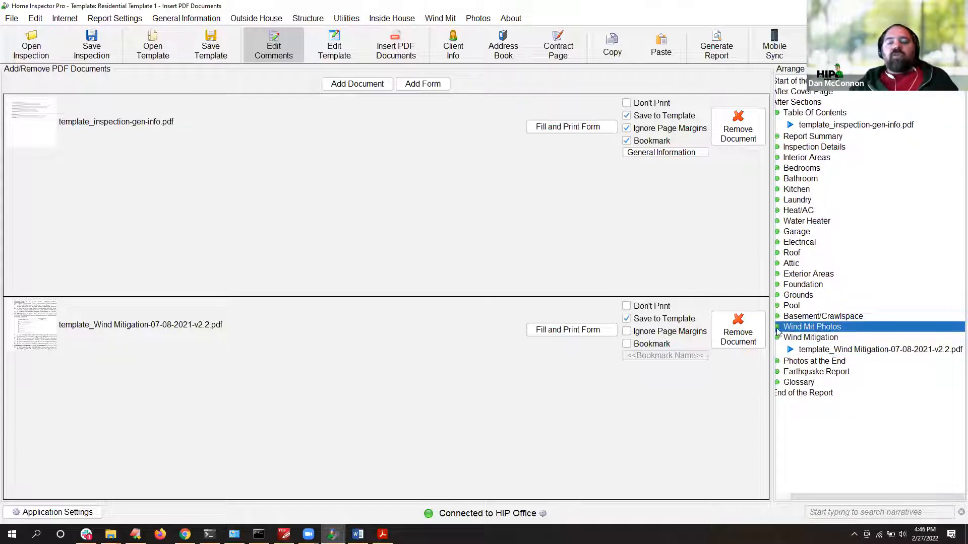
pyautogui.click(782, 497)
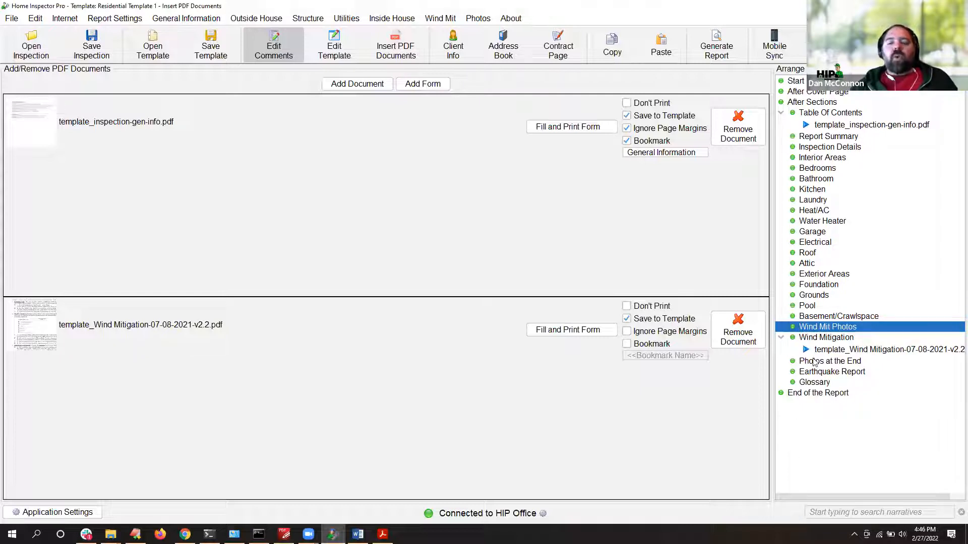
# Step: Move the Wind Mit Photos section below Wind Mitigation in the report's section print order
pyautogui.click(123, 20)
pyautogui.click(145, 208)
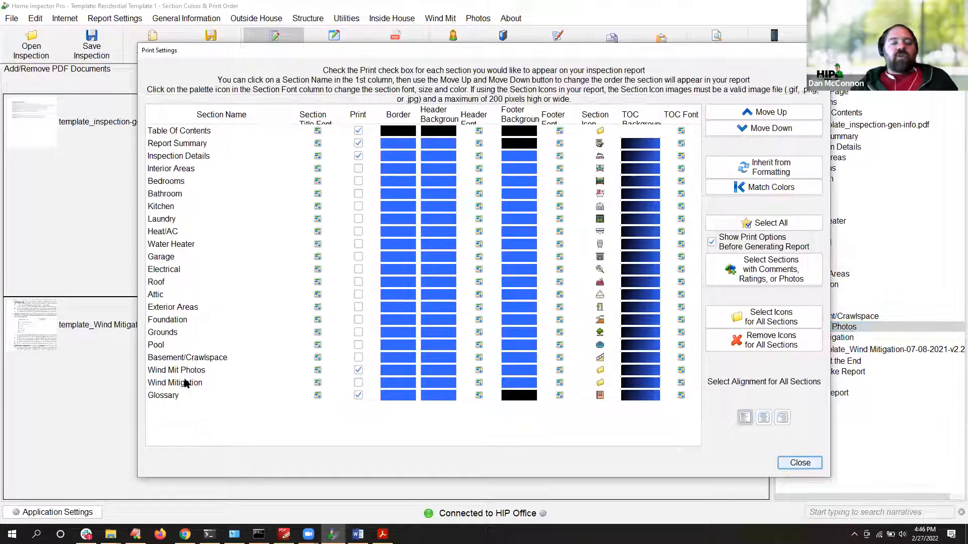
pyautogui.click(206, 372)
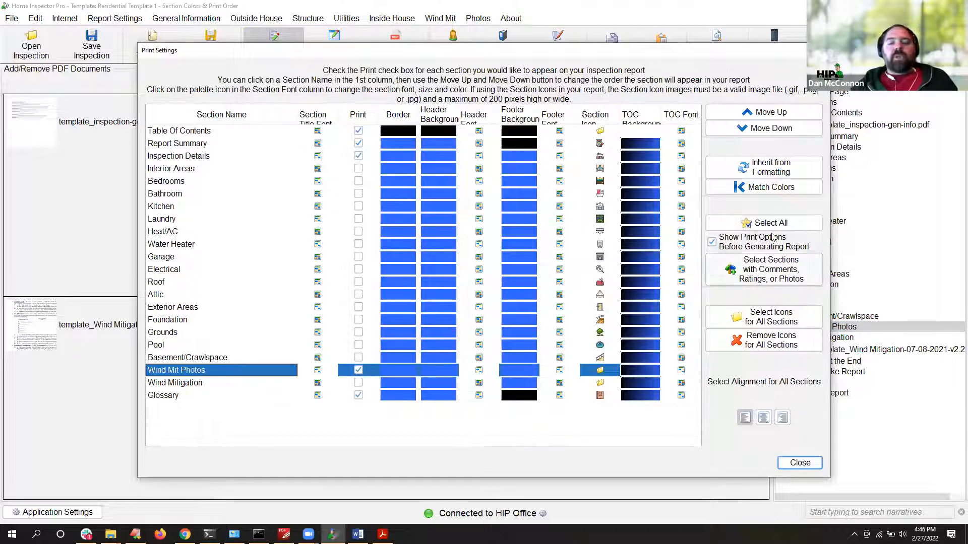
pyautogui.click(763, 130)
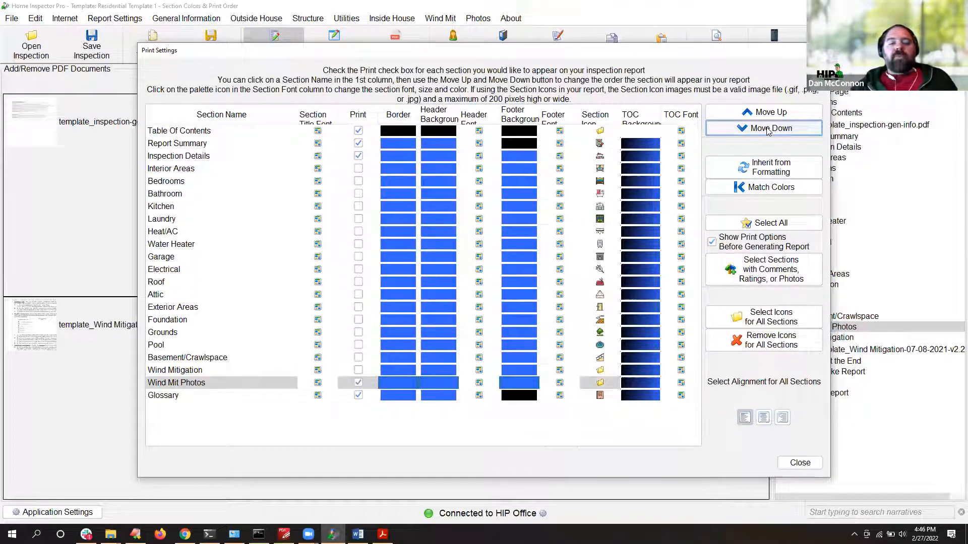
pyautogui.click(805, 469)
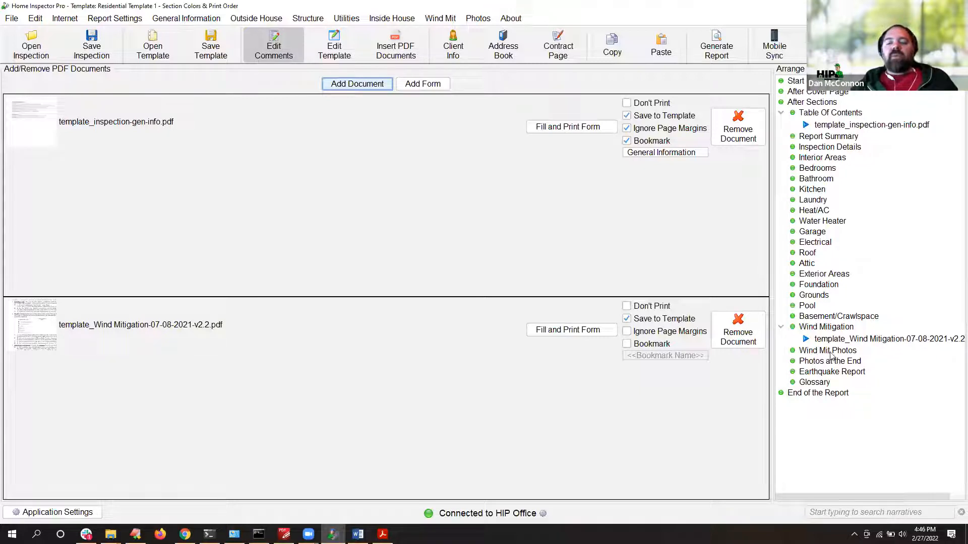
# Step: Enable a bookmark for the Wind Mitigation PDF and name it Wind Mitigation
pyautogui.click(655, 345)
pyautogui.click(662, 358)
pyautogui.write('Wi')
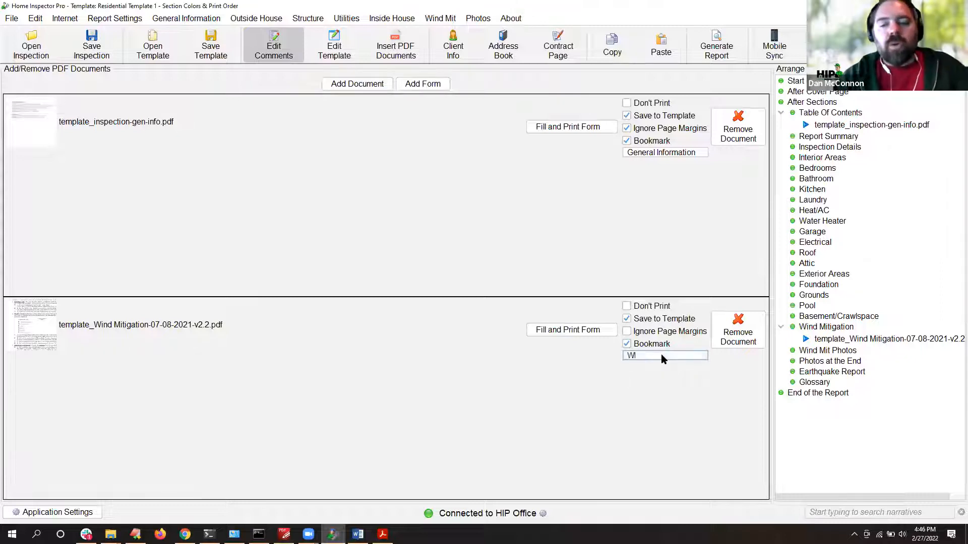
pyautogui.write('nd Mitigation')
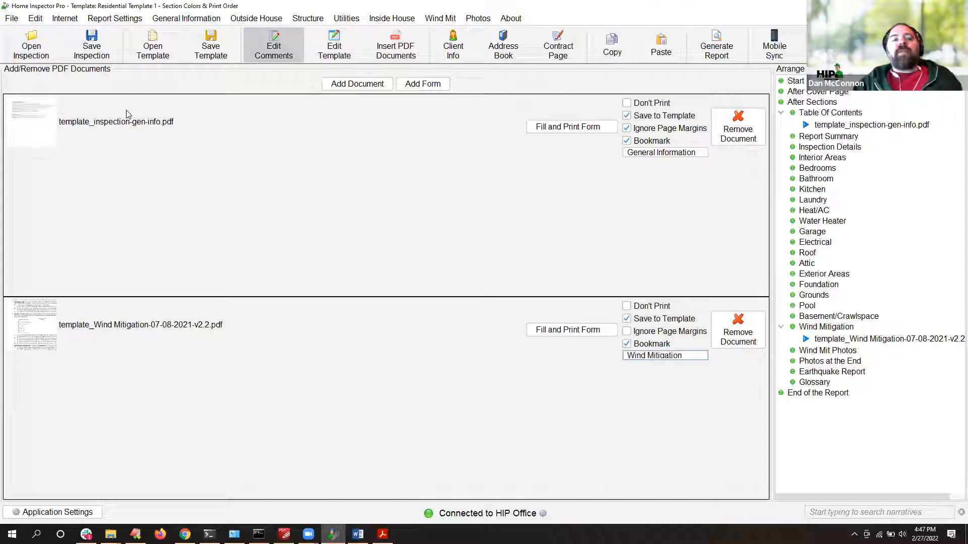
pyautogui.click(15, 18)
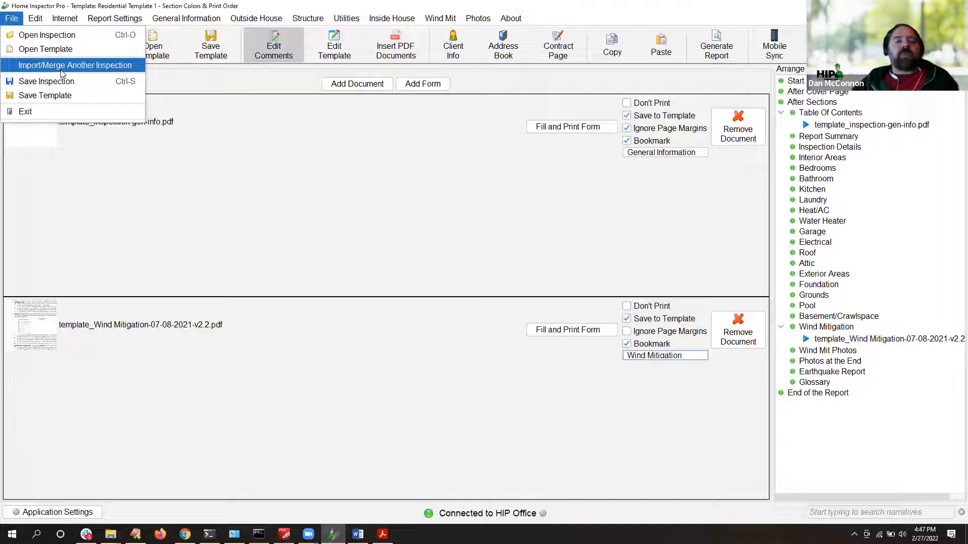
pyautogui.click(291, 266)
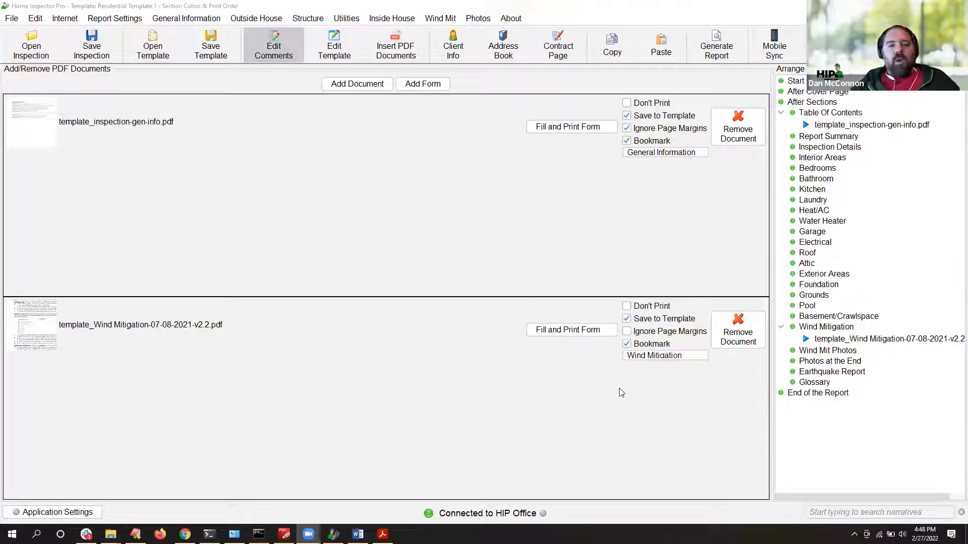
# Step: Try to fill the Wind Mitigation form's Inspector Signature image using the InspectorSignature variable
pyautogui.click(608, 331)
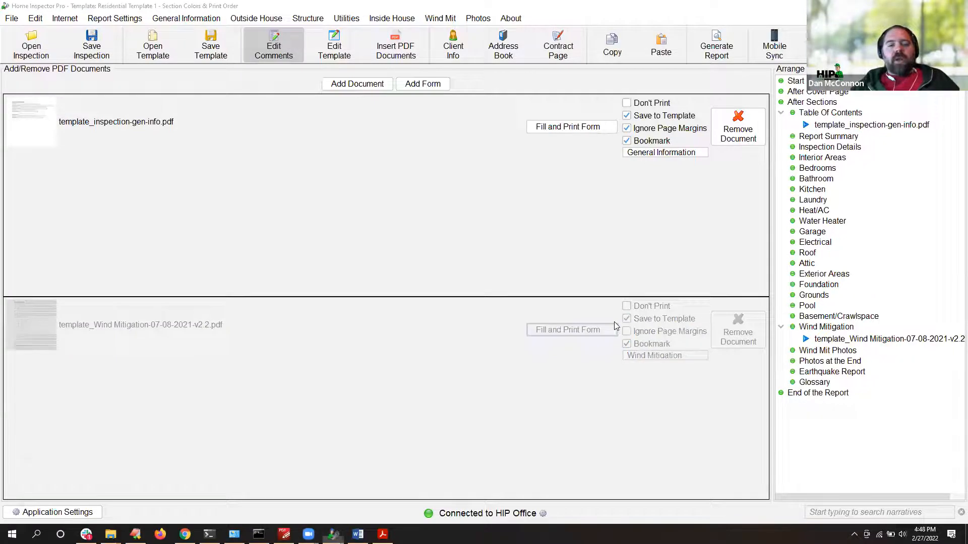
pyautogui.moveTo(959, 58); pyautogui.dragTo(942, 449)
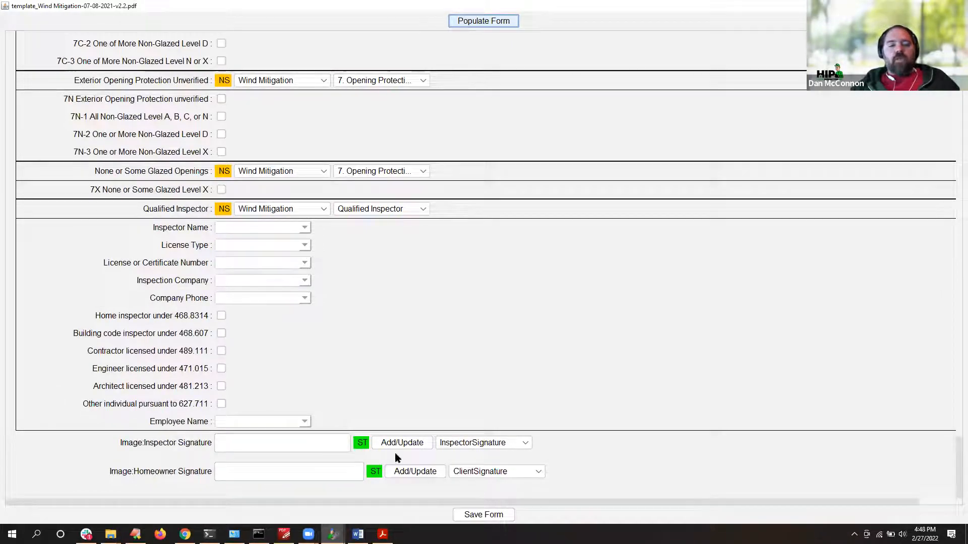
pyautogui.click(491, 445)
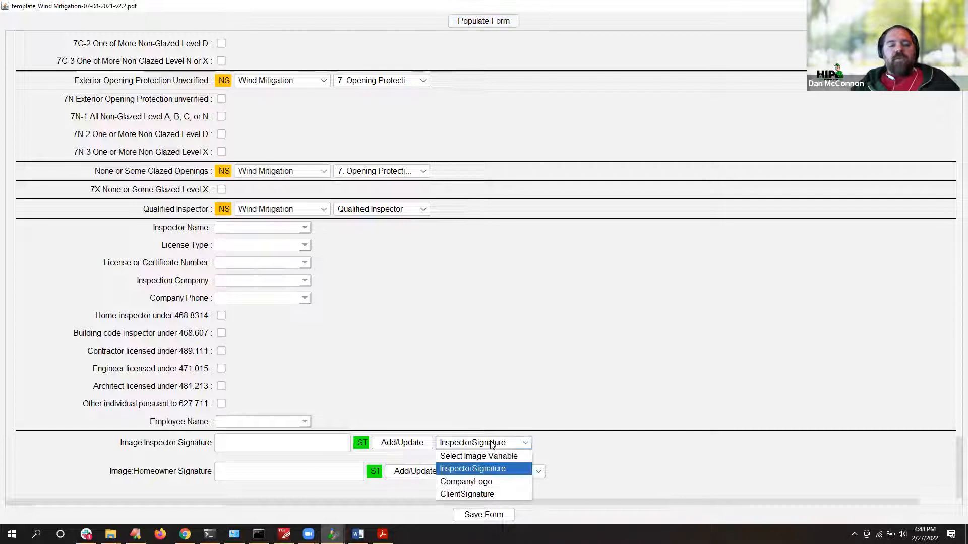
pyautogui.click(493, 475)
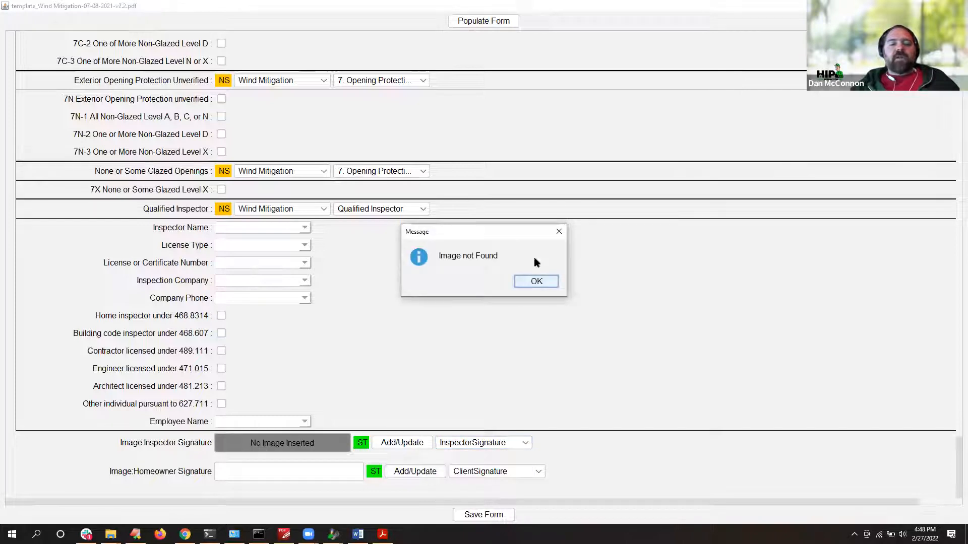
pyautogui.click(535, 281)
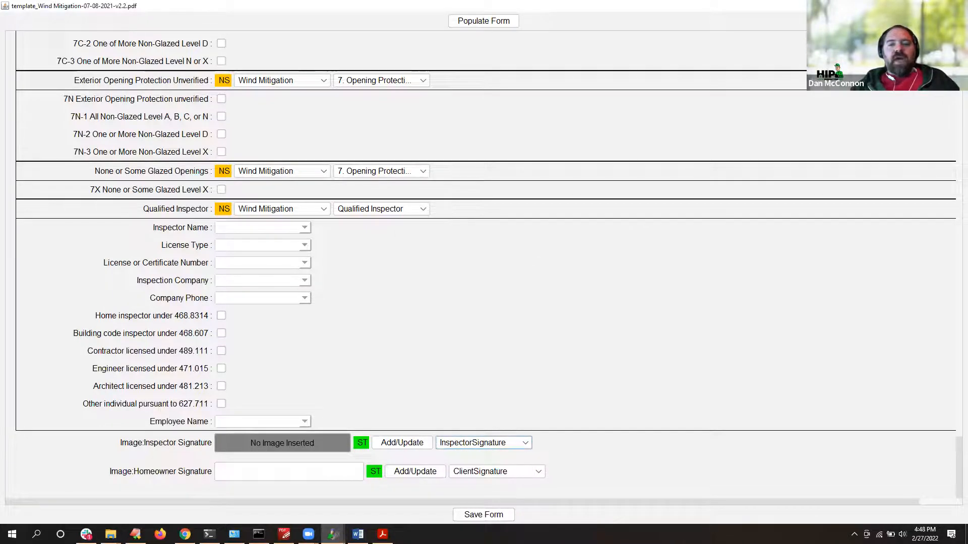
pyautogui.click(909, 6)
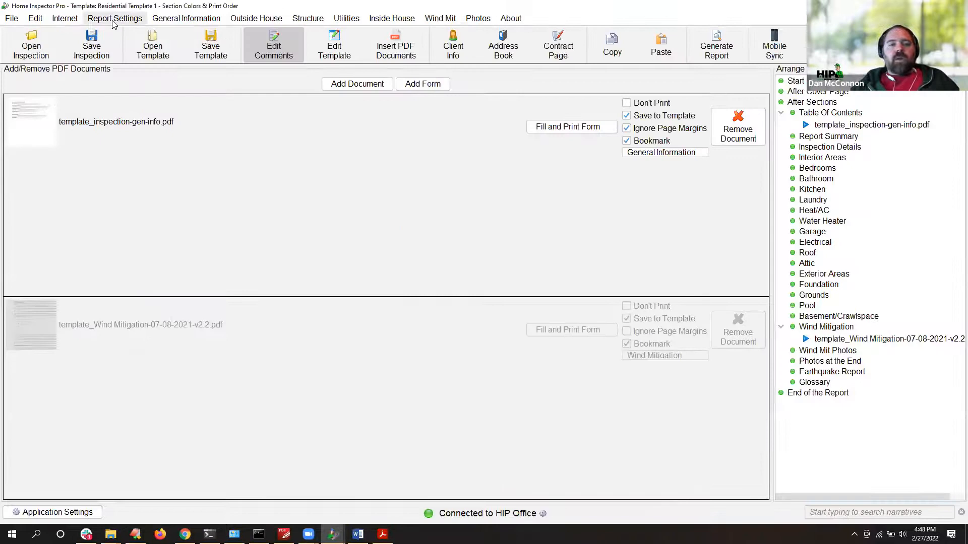
# Step: Add manyhats.Velacci.jpg from the Downloads folder as the external inspector signature in the report settings
pyautogui.click(114, 19)
pyautogui.click(121, 71)
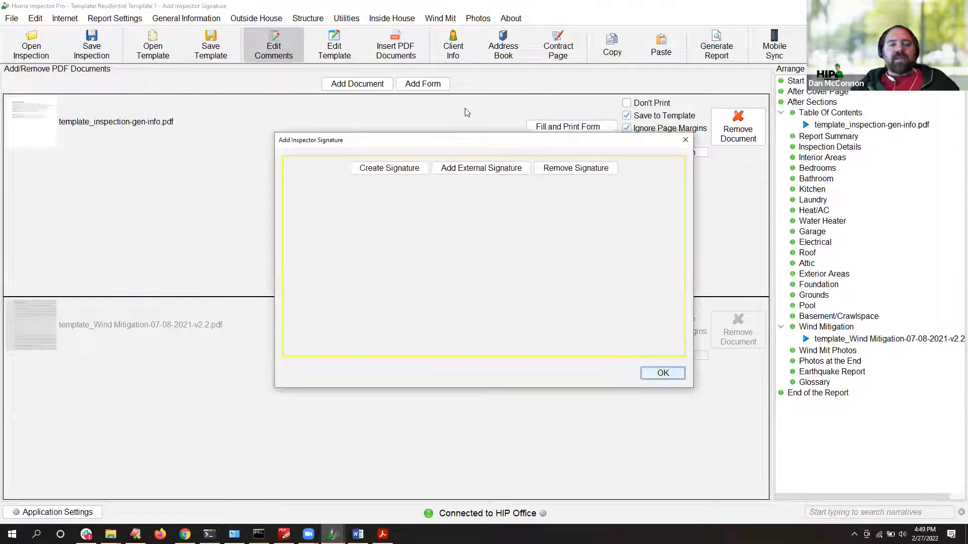
pyautogui.click(481, 169)
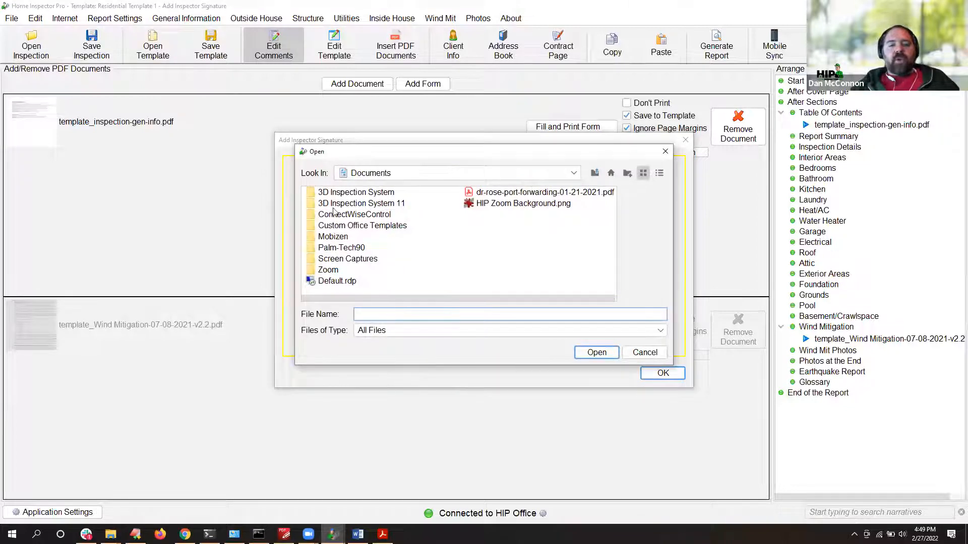
pyautogui.click(596, 174)
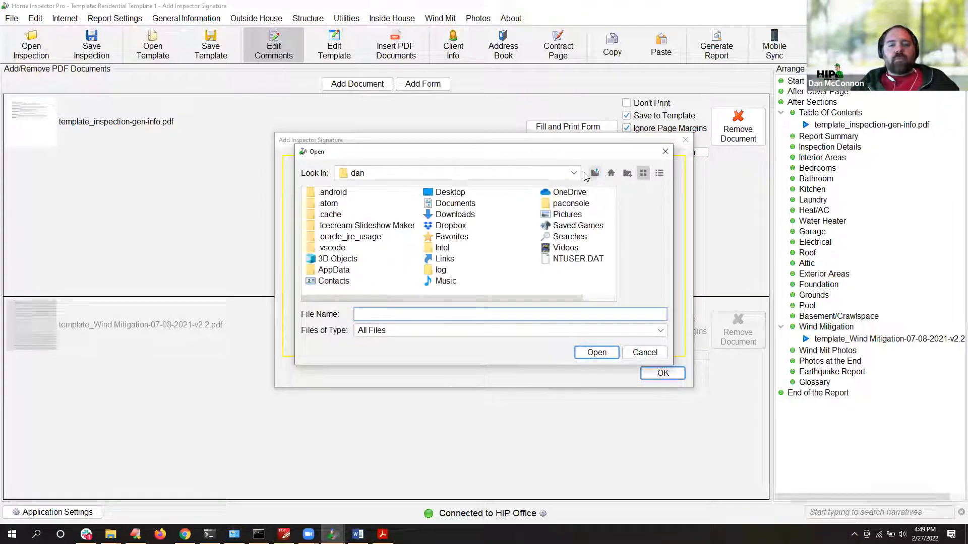
pyautogui.doubleClick(453, 215)
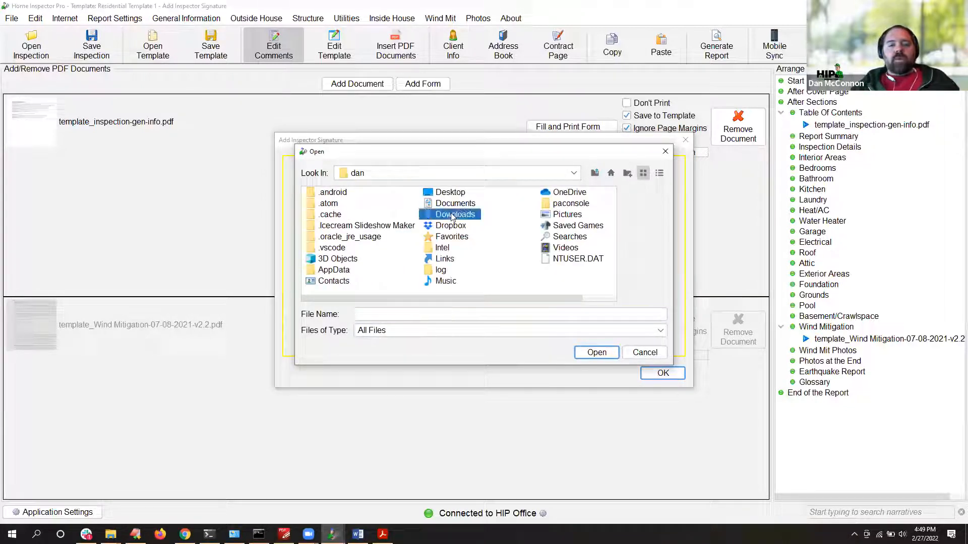
pyautogui.click(412, 299)
pyautogui.click(412, 299)
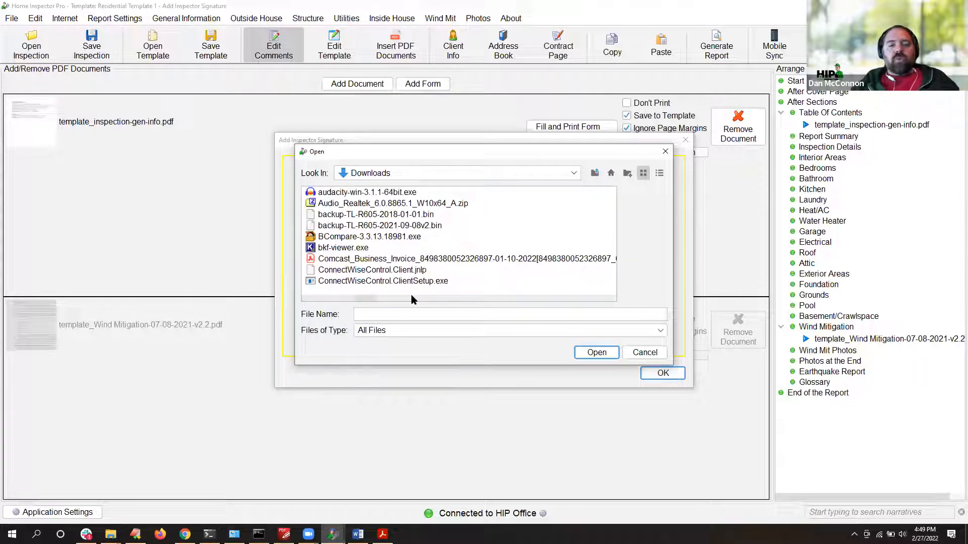
pyautogui.click(411, 299)
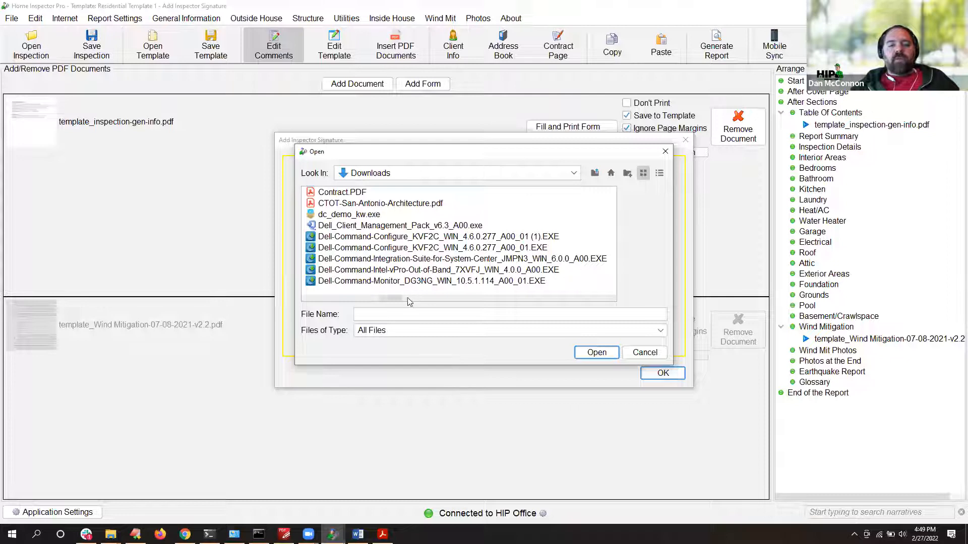
pyautogui.moveTo(396, 297); pyautogui.dragTo(486, 298)
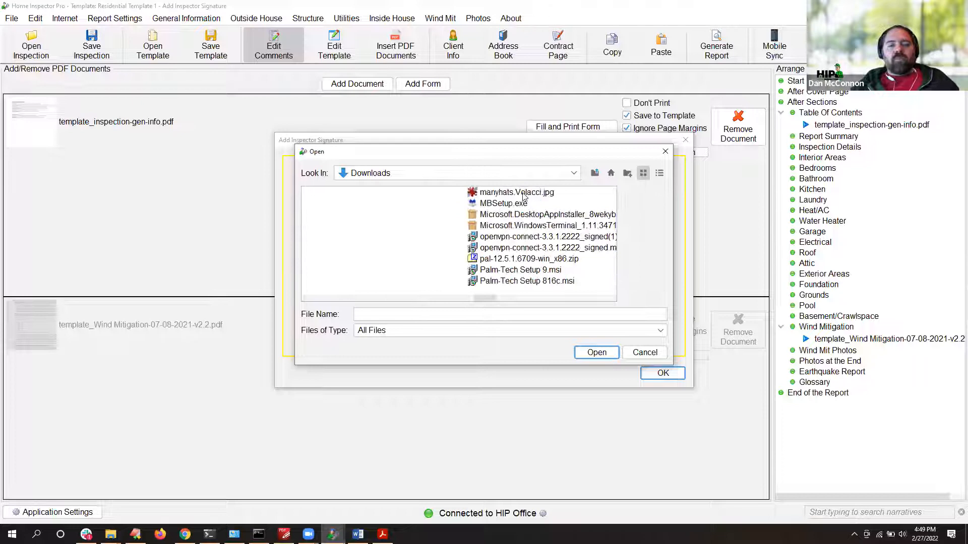
pyautogui.click(524, 193)
pyautogui.click(594, 353)
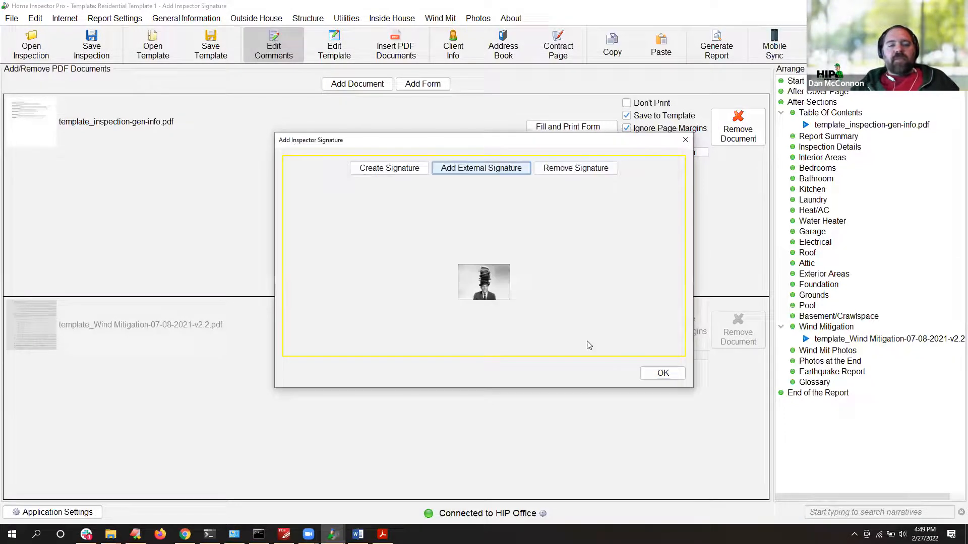
pyautogui.click(664, 373)
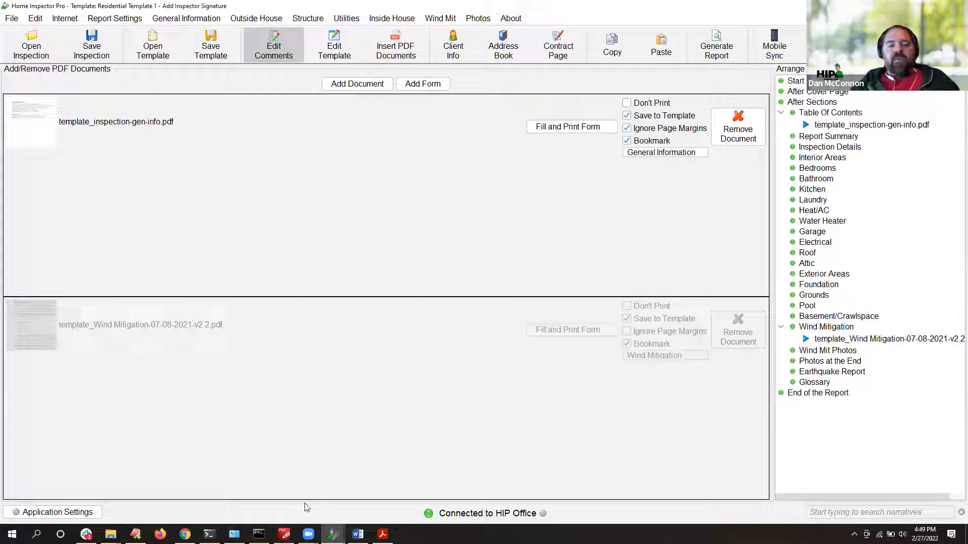
# Step: Return to the Wind Mitigation form and fill the Inspector Signature image from the InspectorSignature variable
pyautogui.click(359, 535)
pyautogui.click(401, 514)
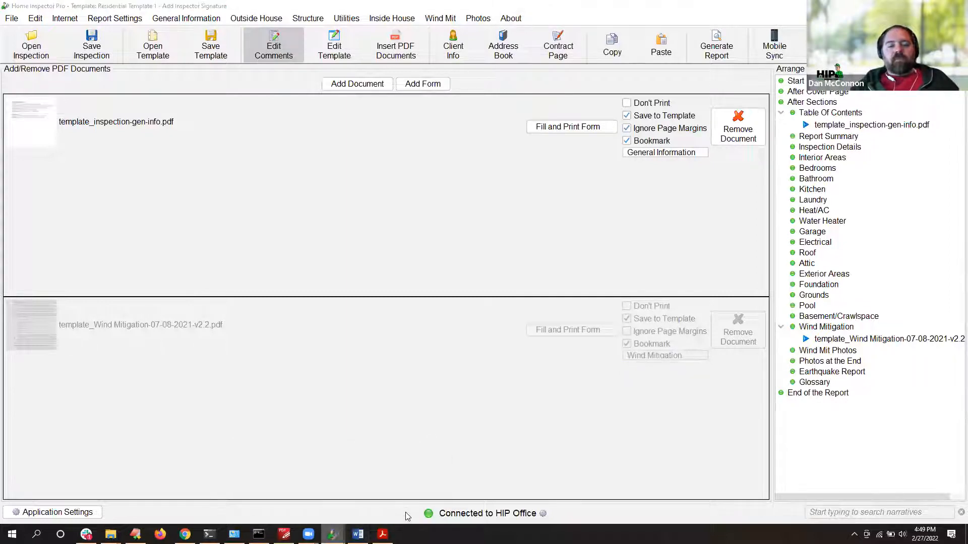
pyautogui.click(478, 444)
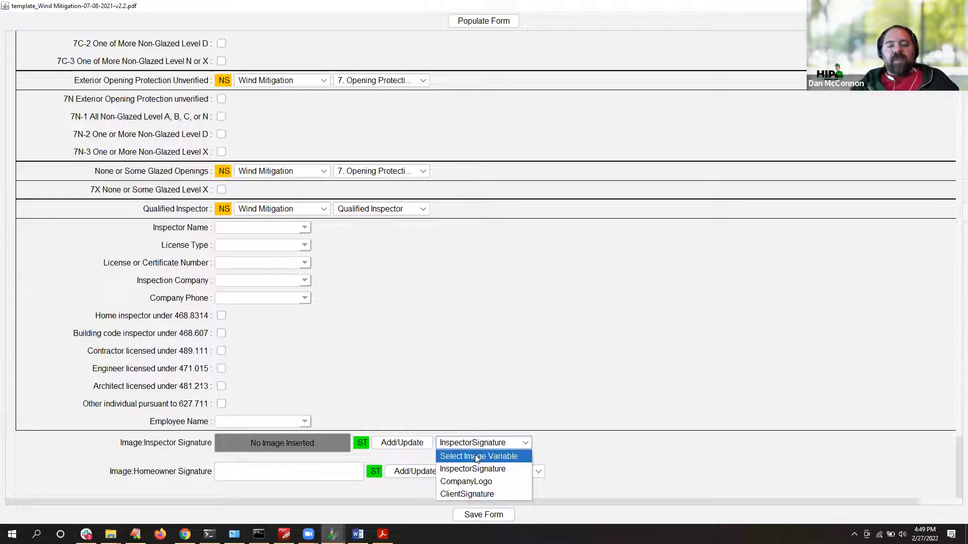
pyautogui.click(468, 469)
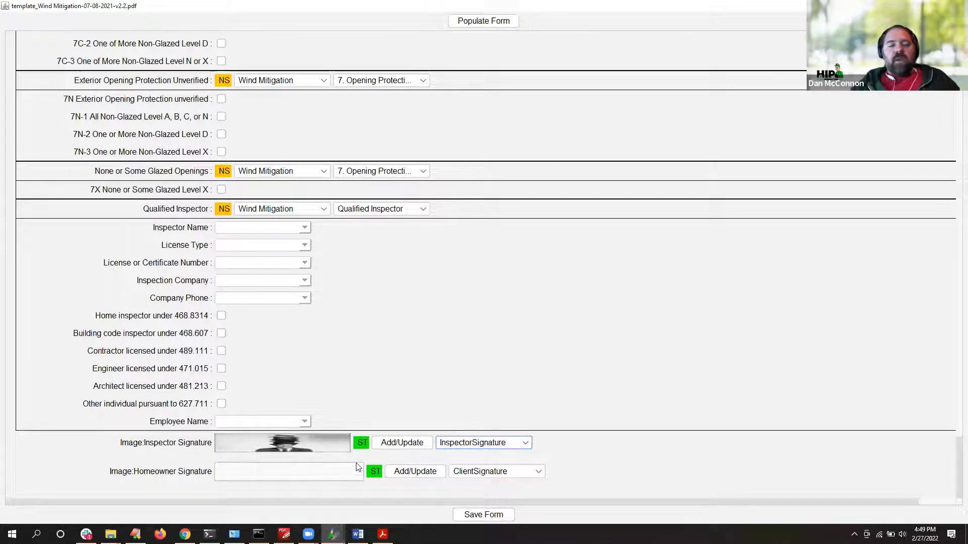
# Step: Set the Homeowner Signature image field's template setting to NS
pyautogui.click(380, 472)
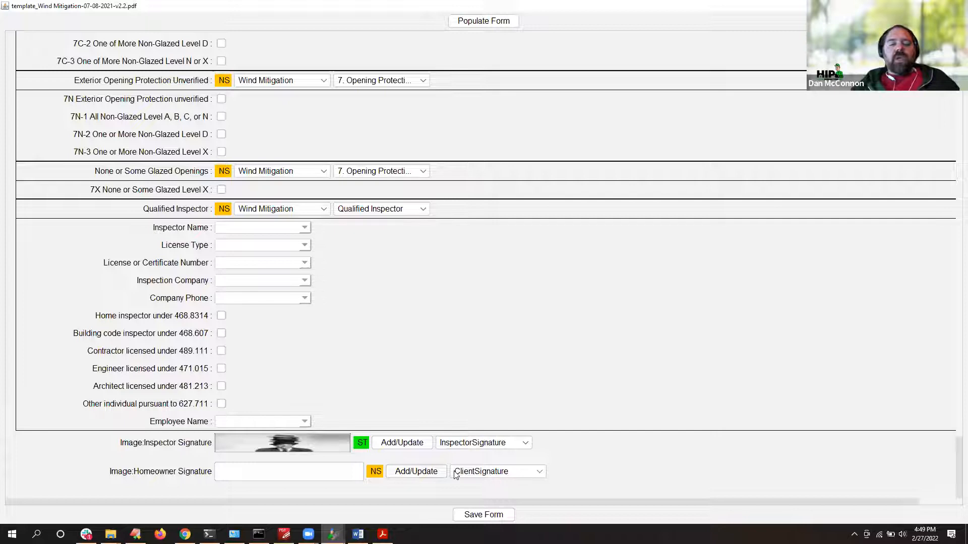
pyautogui.click(511, 448)
pyautogui.click(510, 448)
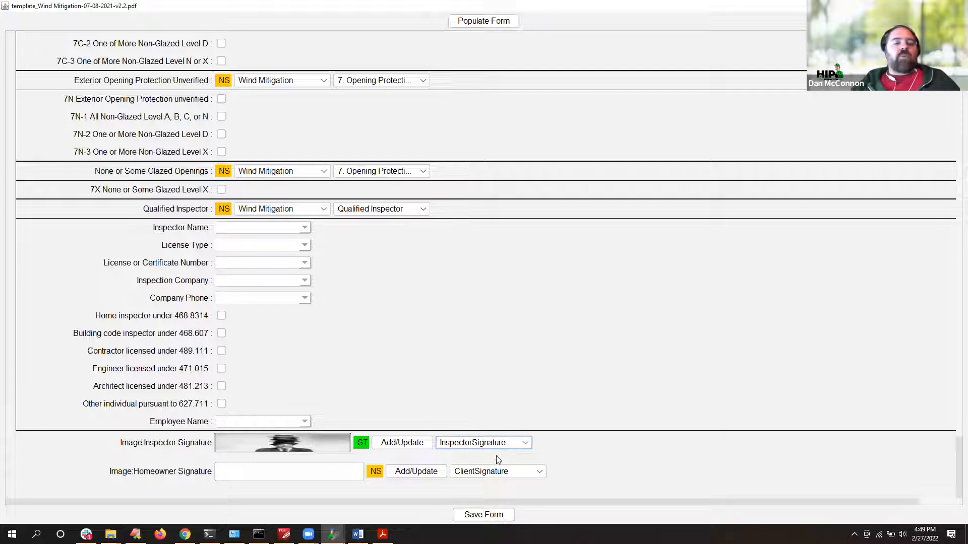
# Step: Check the photo upload options for the Inspector Signature image without applying any, and close the Wind Mitigation form
pyautogui.click(401, 445)
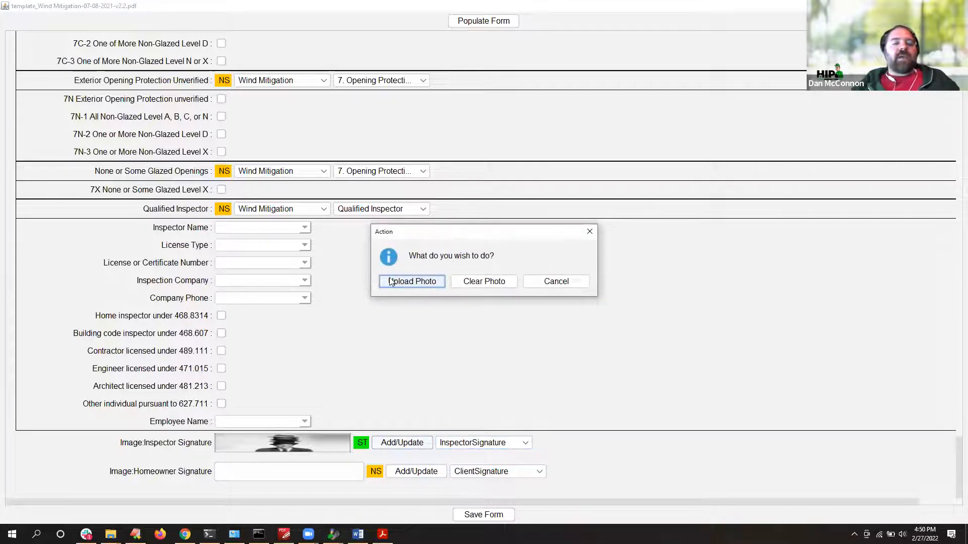
pyautogui.click(573, 285)
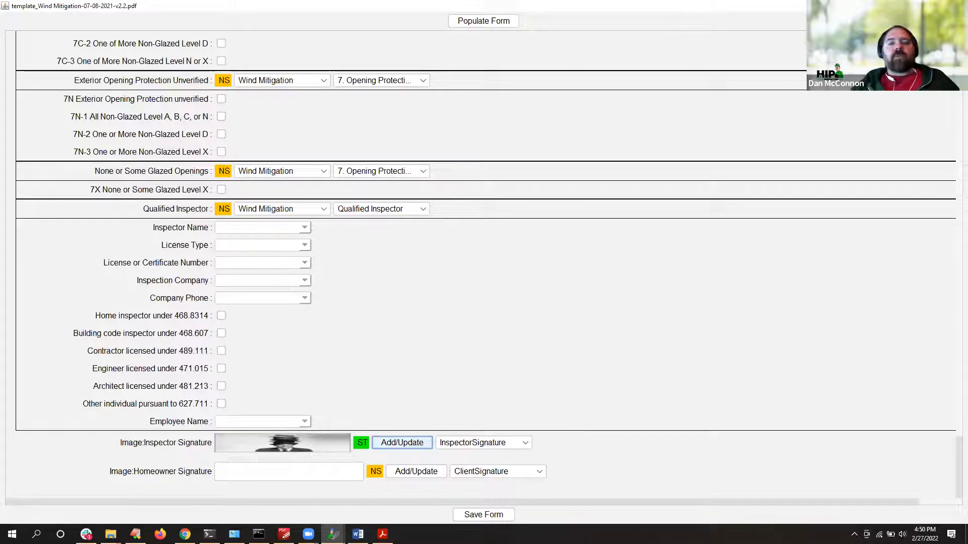
pyautogui.click(956, 6)
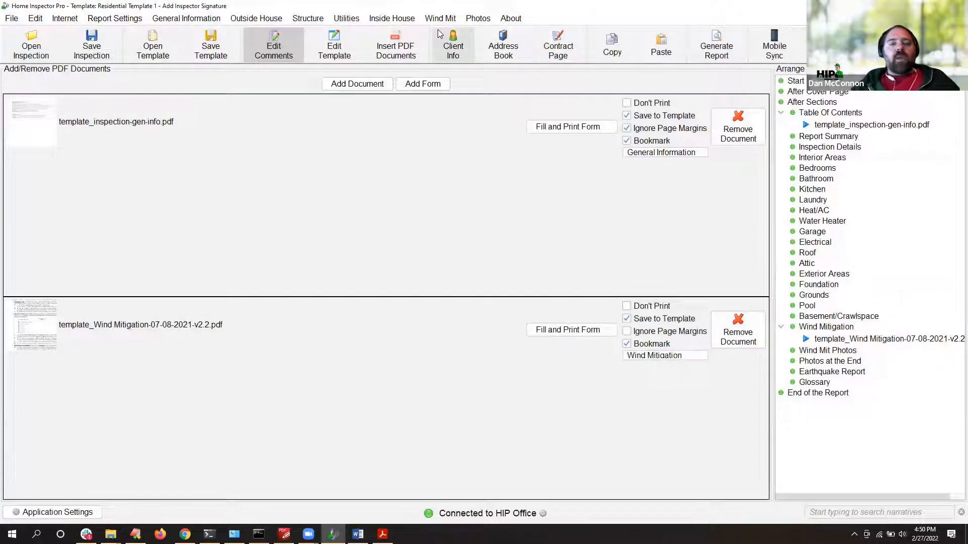